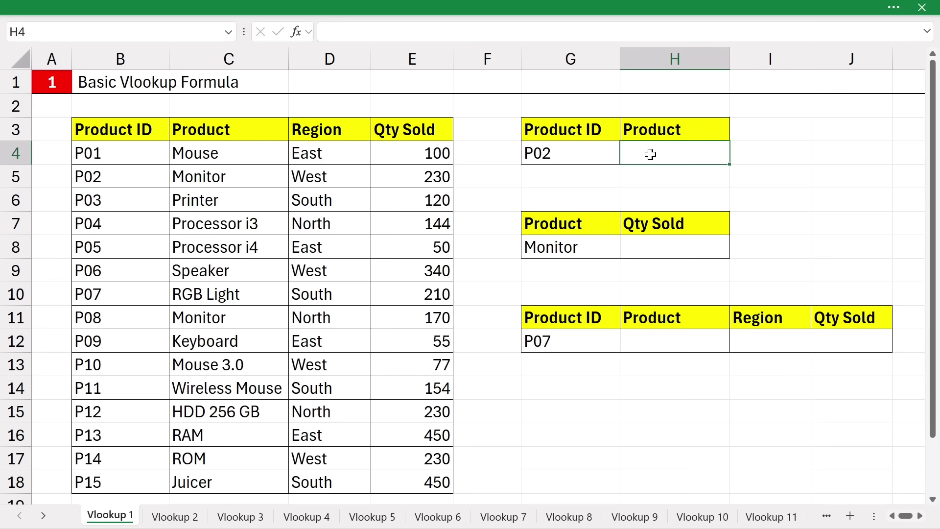
# - Examine the Product ID lookup in G4:H4 and locate the matching P02 row in the product table
pyautogui.click(559, 154)
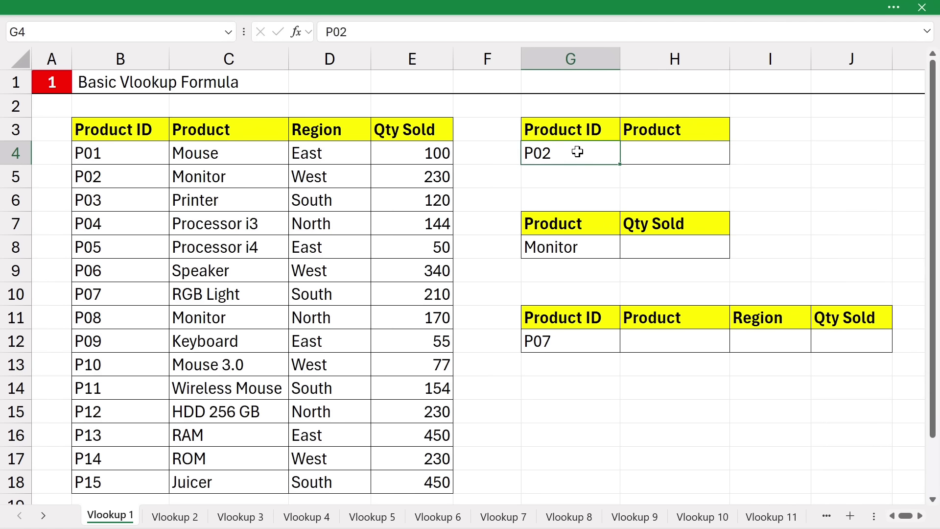
pyautogui.click(676, 155)
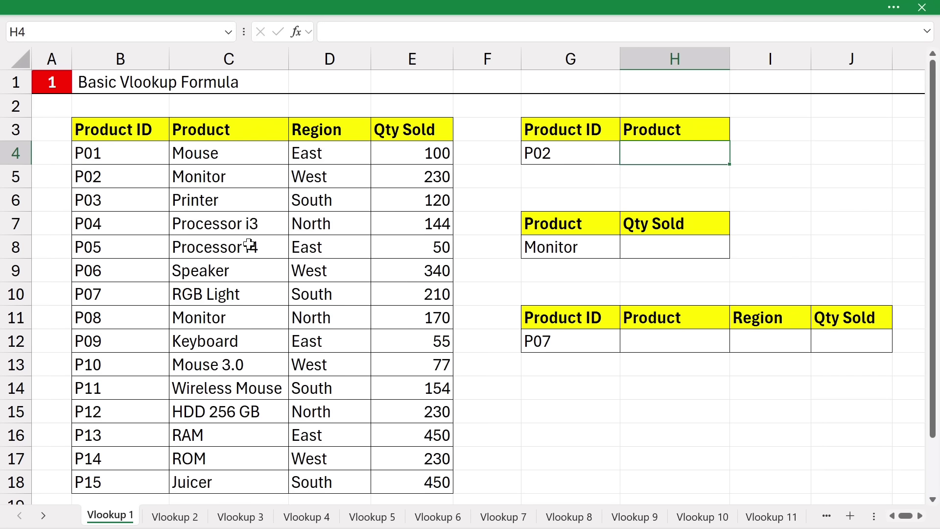
pyautogui.moveTo(119, 131); pyautogui.dragTo(124, 388)
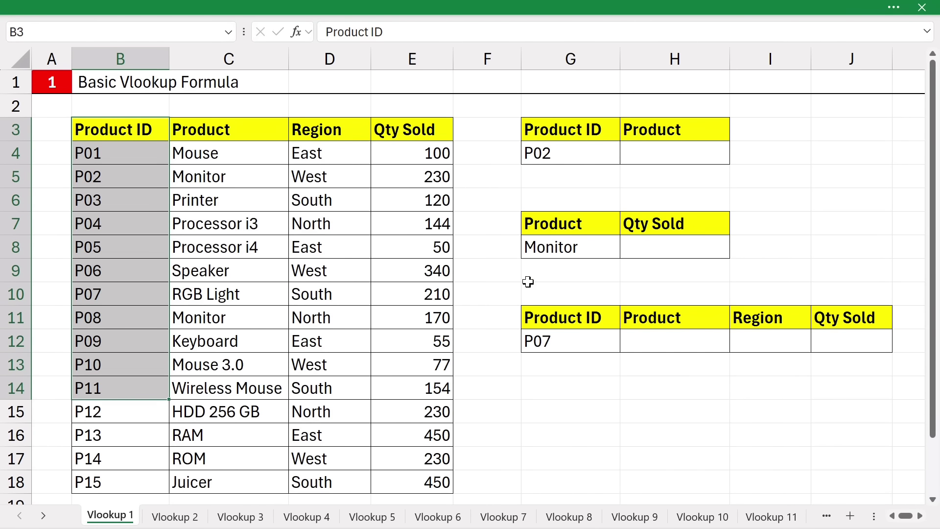
pyautogui.moveTo(117, 148)
pyautogui.mouseDown()
pyautogui.moveTo(105, 253)
pyautogui.moveTo(109, 183)
pyautogui.moveTo(213, 173)
pyautogui.mouseUp()
pyautogui.click(110, 178)
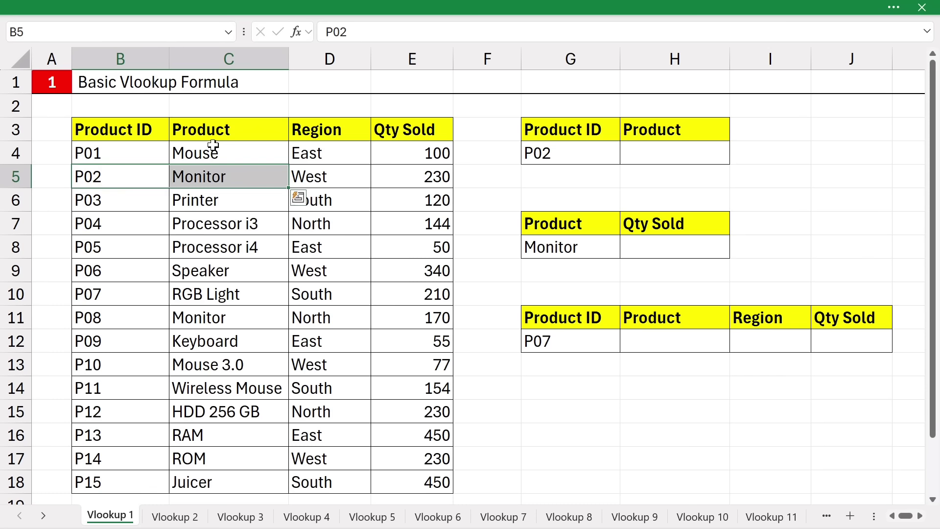
pyautogui.click(243, 179)
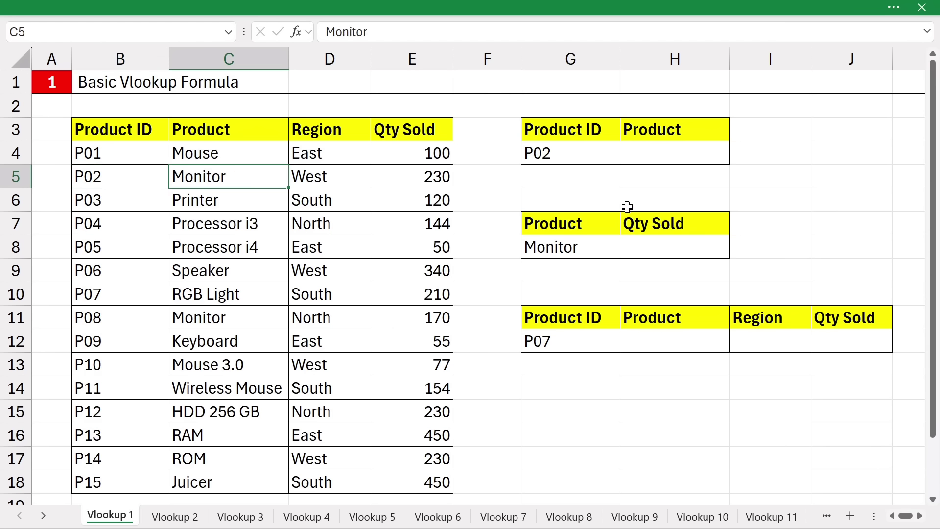
# - Enter =VLOOKUP(G4,B3:E18,2,0) in cell H4 to return the product for the ID in G4
pyautogui.click(669, 153)
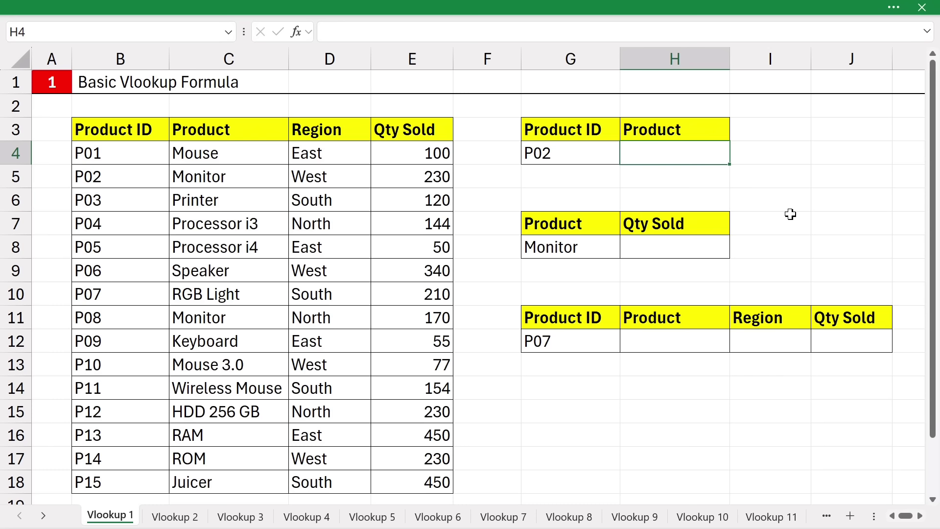
pyautogui.write('=vl')
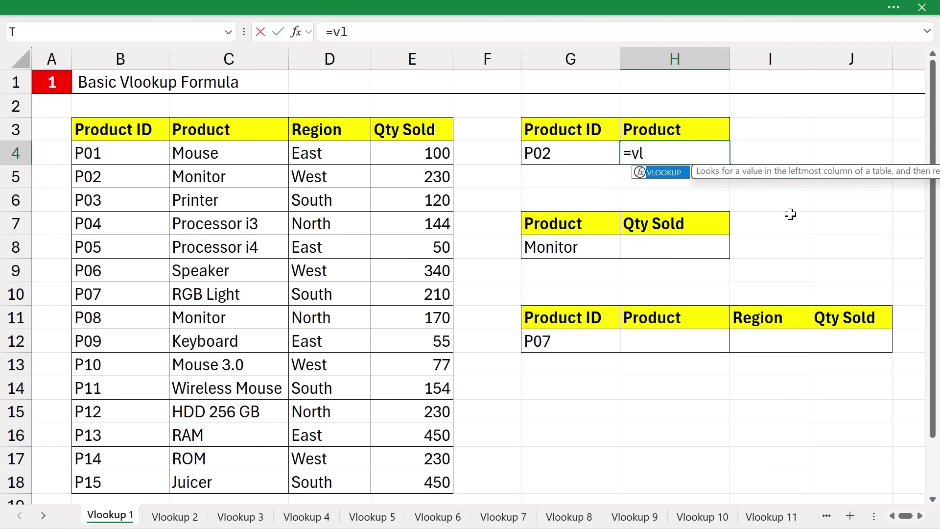
pyautogui.write('oo')
pyautogui.press('Tab')
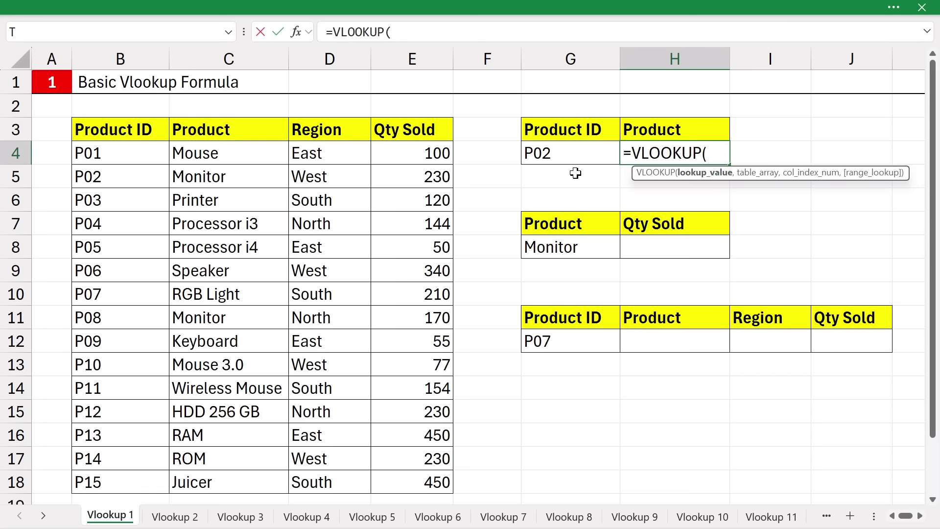
pyautogui.click(570, 157)
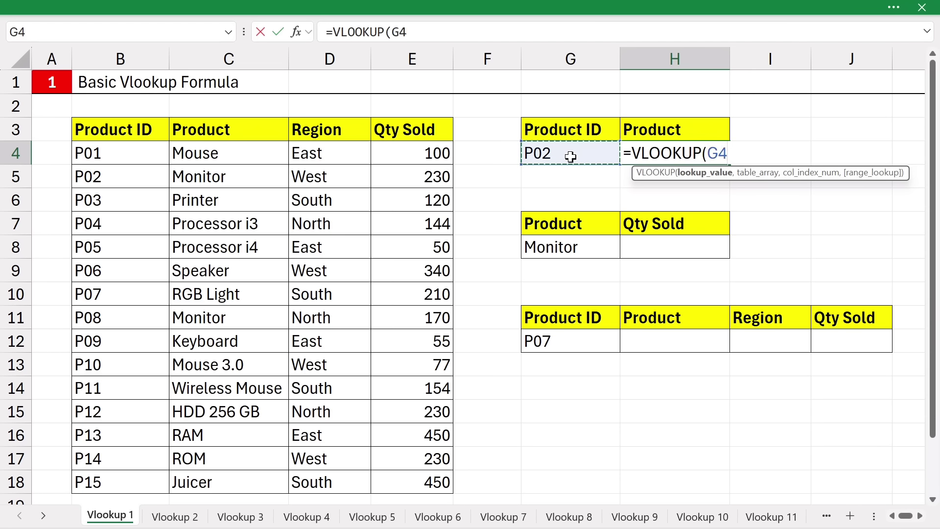
pyautogui.write(',')
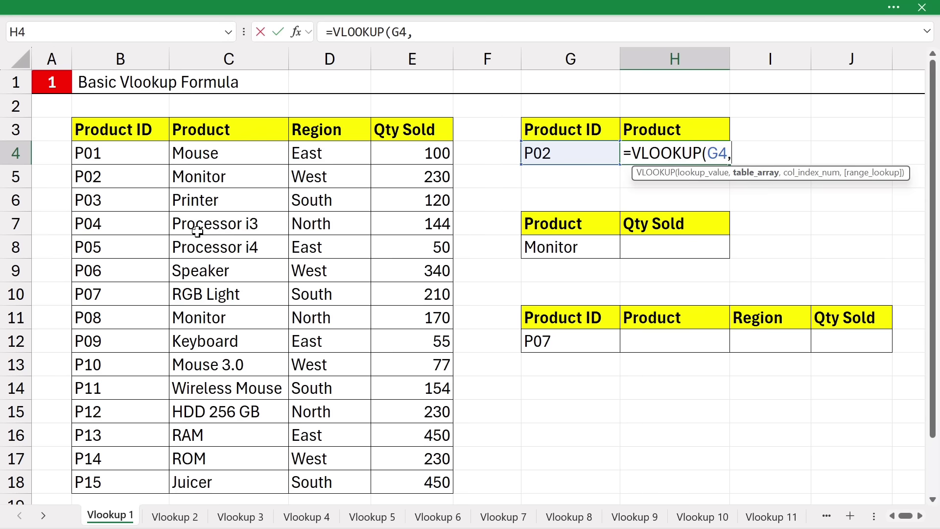
pyautogui.moveTo(99, 141); pyautogui.dragTo(414, 456)
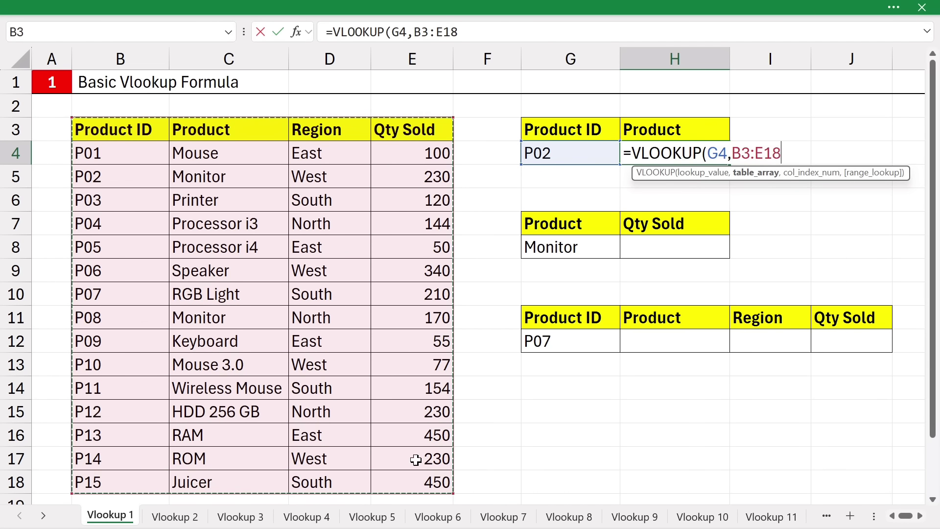
pyautogui.write(',')
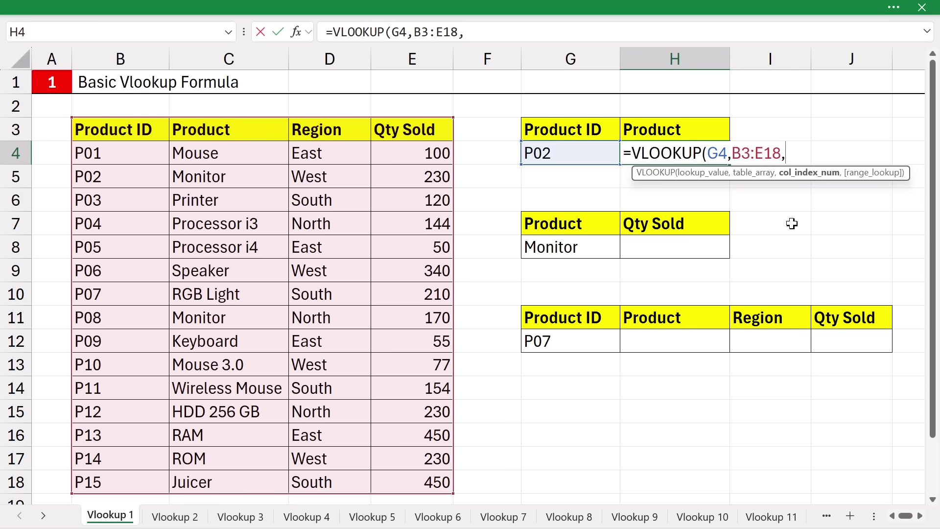
pyautogui.write(',')
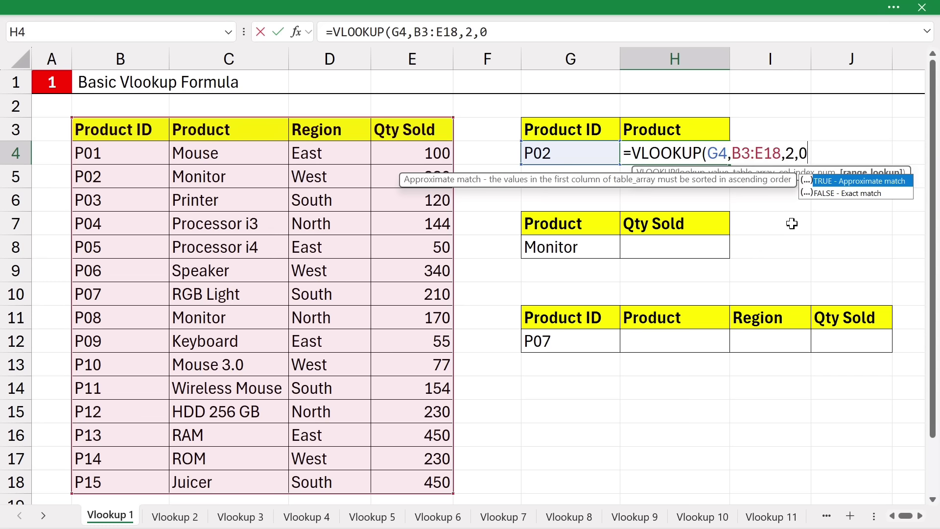
pyautogui.write('0)')
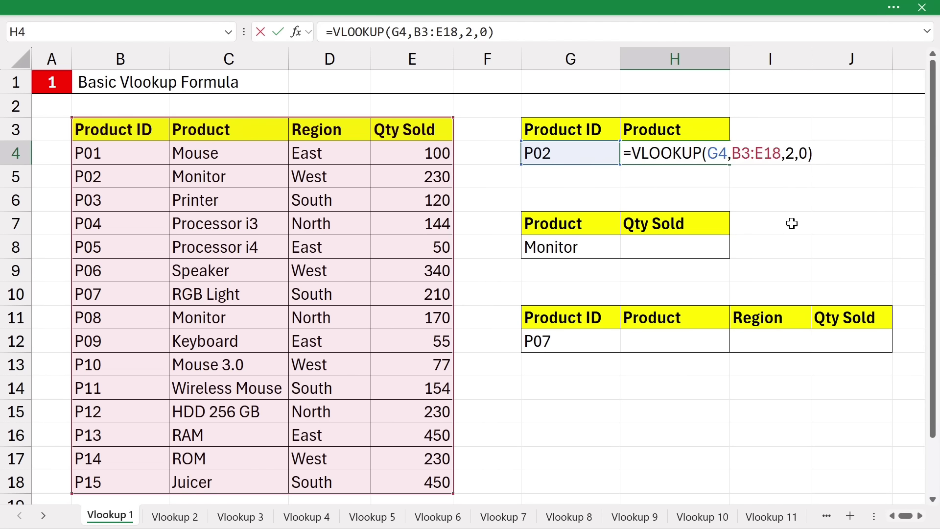
pyautogui.press('Return')
# - Check the H4 lookup result against the P02 table row and review the Product ID column as the table's first column
pyautogui.click(695, 160)
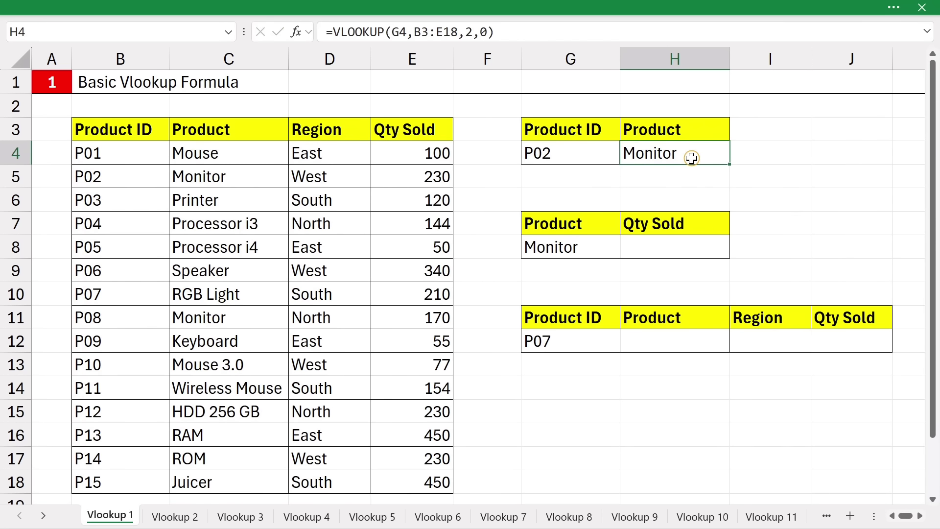
pyautogui.click(569, 161)
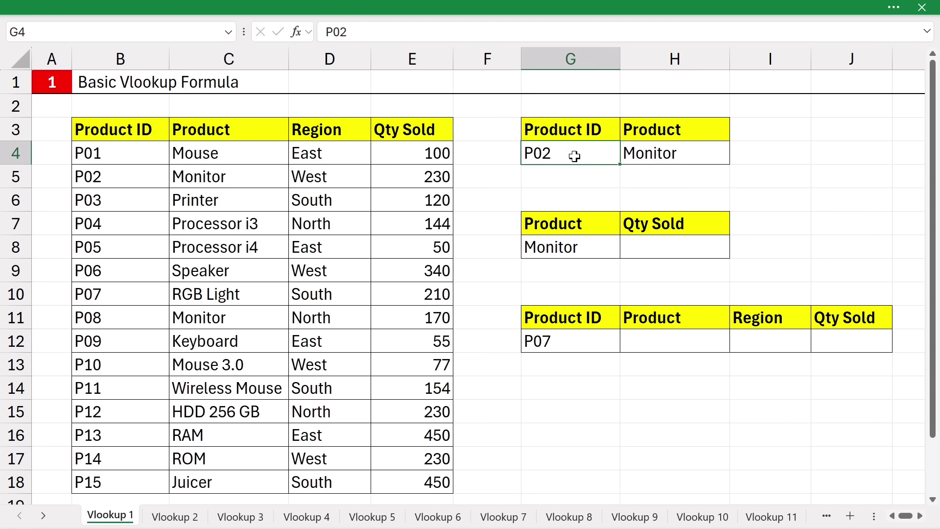
pyautogui.moveTo(121, 142); pyautogui.dragTo(223, 176)
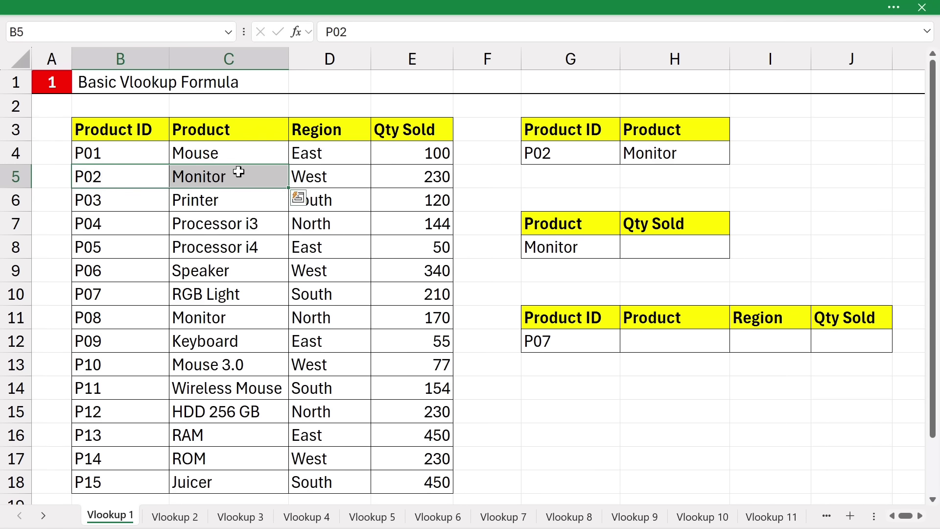
pyautogui.click(699, 159)
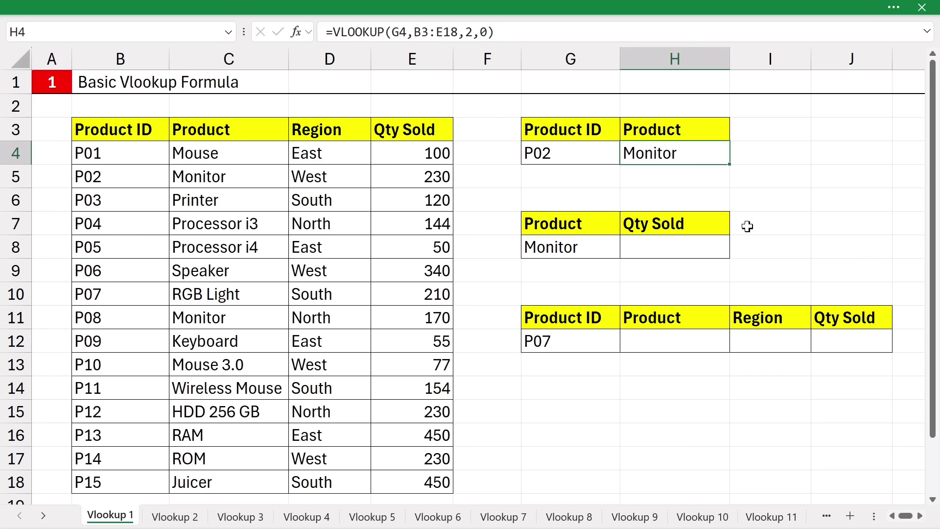
pyautogui.click(581, 156)
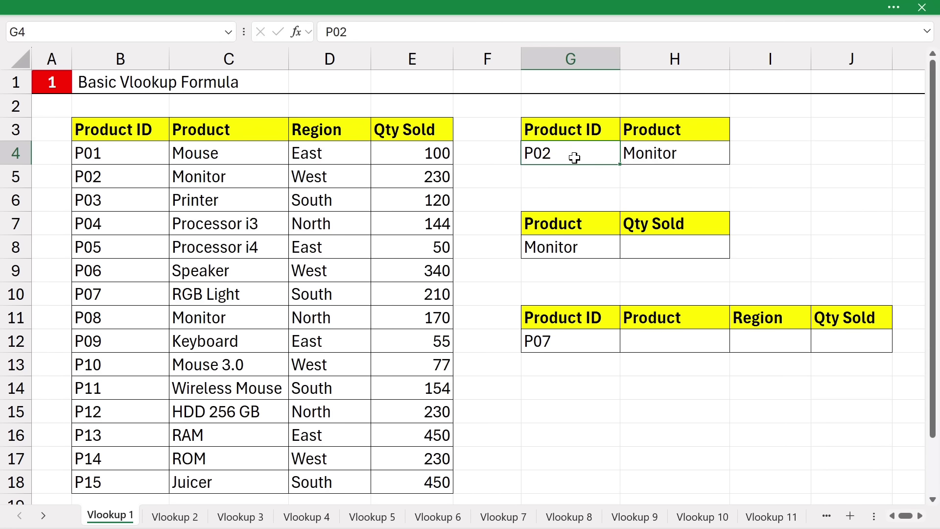
pyautogui.moveTo(125, 131); pyautogui.dragTo(131, 220)
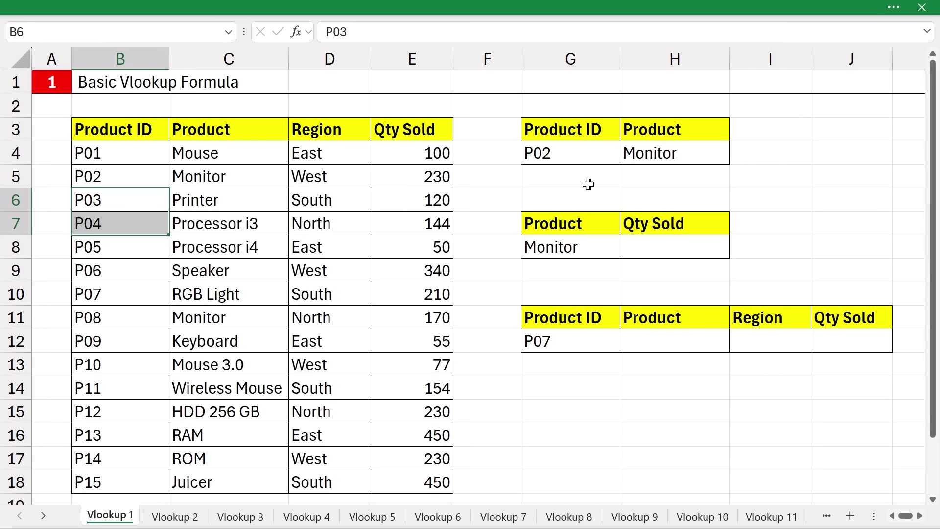
pyautogui.click(575, 157)
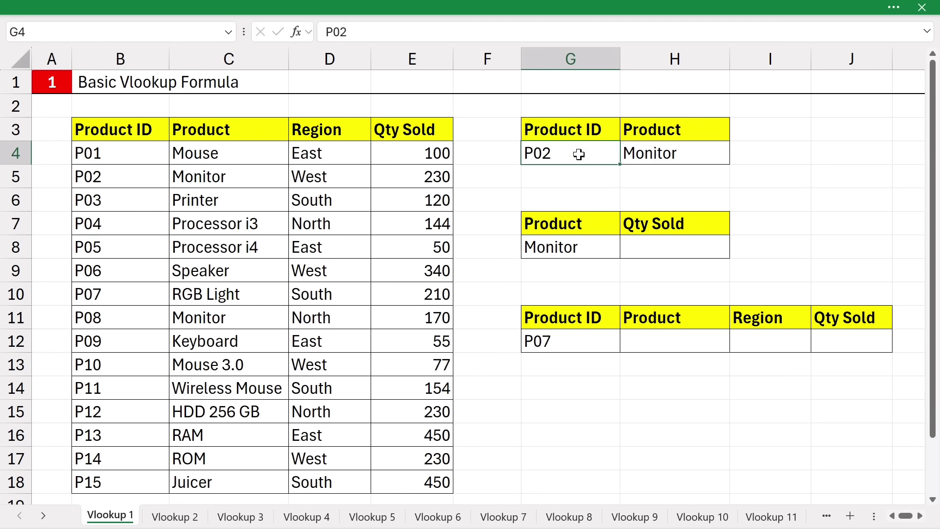
pyautogui.moveTo(94, 126); pyautogui.dragTo(98, 206)
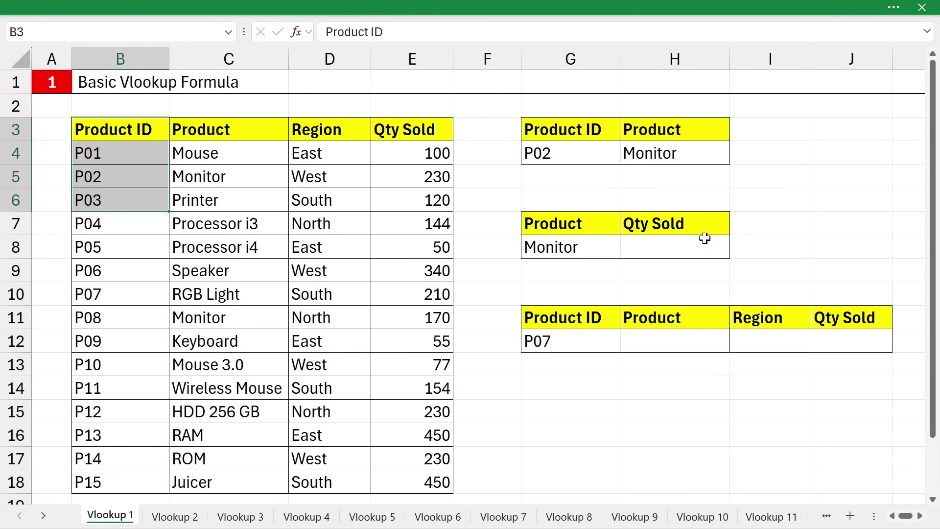
# - Start a VLOOKUP formula in cell H8 under Qty Sold with G8 as the lookup value
pyautogui.click(680, 250)
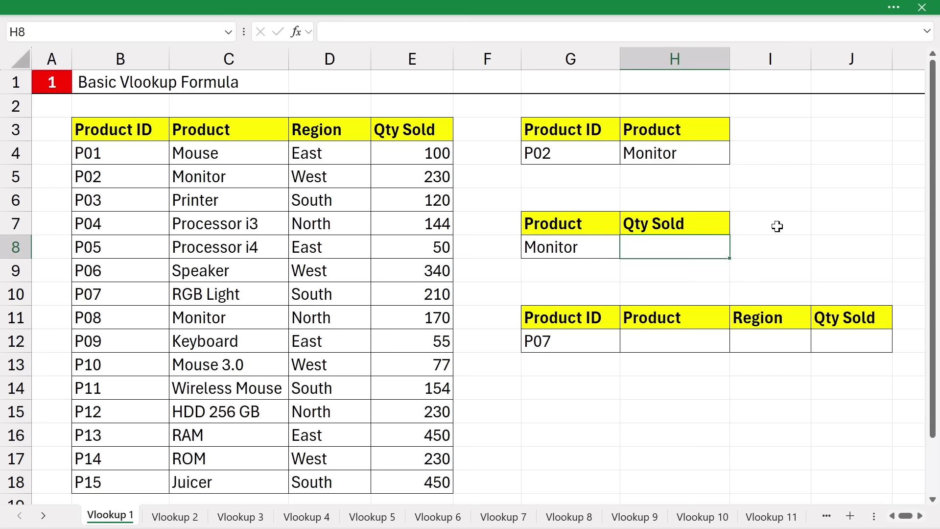
pyautogui.write('=vlo')
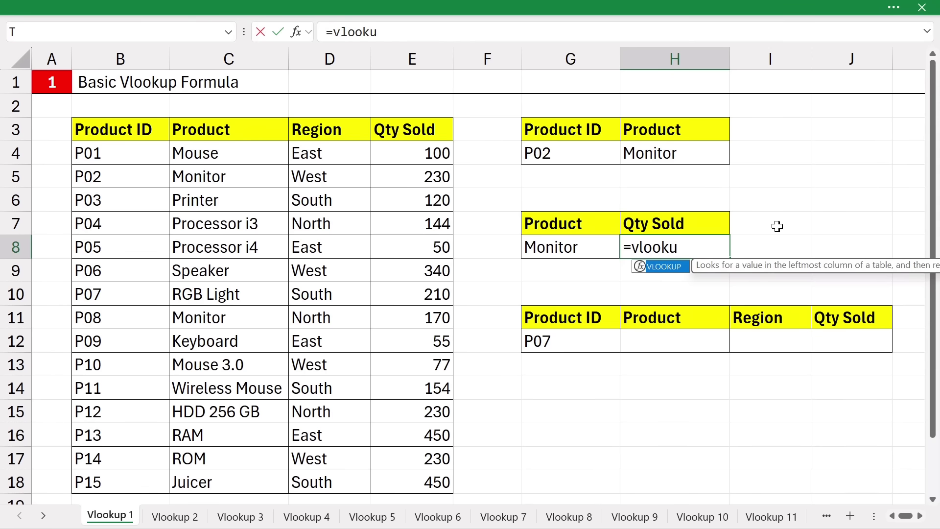
pyautogui.write('oku')
pyautogui.press('Tab')
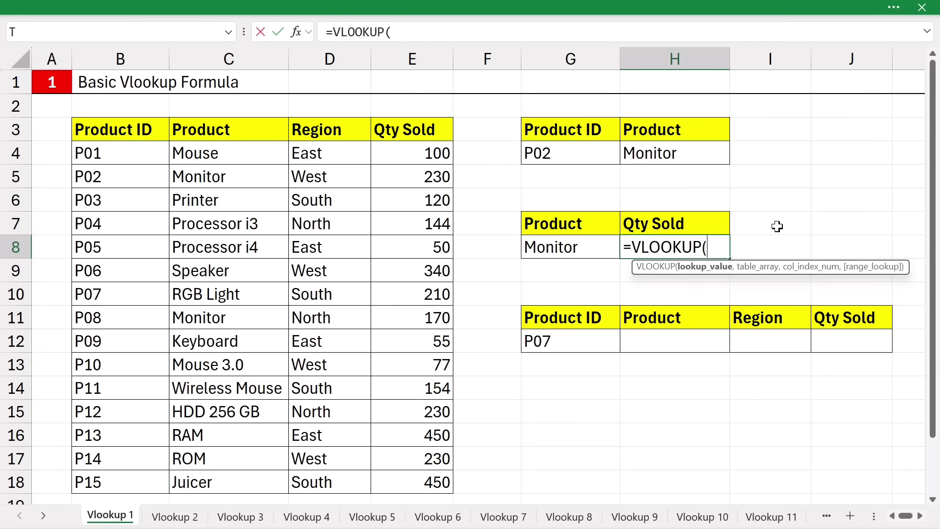
pyautogui.click(584, 248)
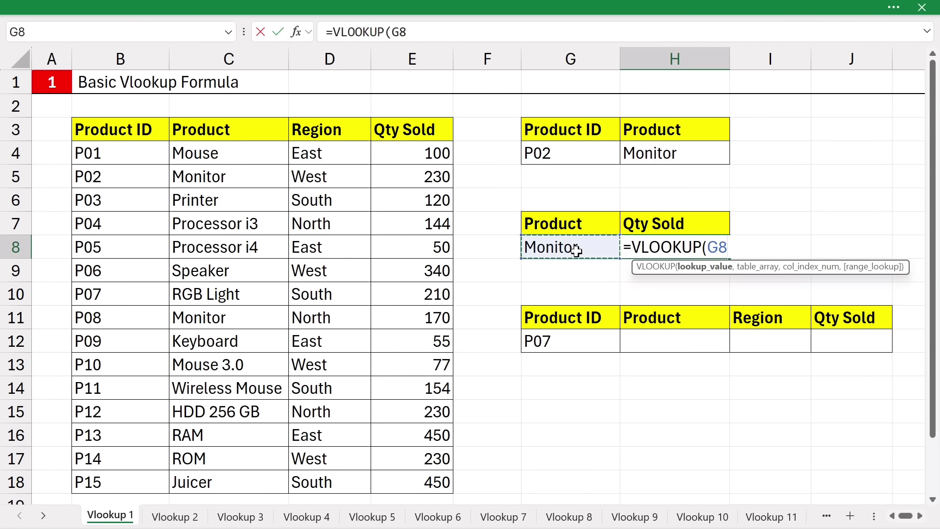
pyautogui.write(',')
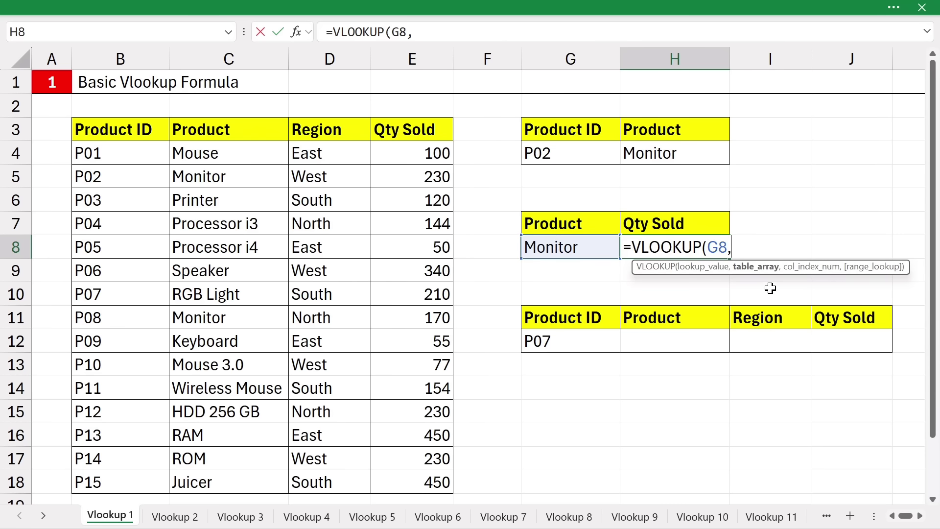
pyautogui.click(120, 132)
pyautogui.hotkey('ctrl', 'shift', 'Right')
pyautogui.hotkey('ctrl', 'shift', 'Down')
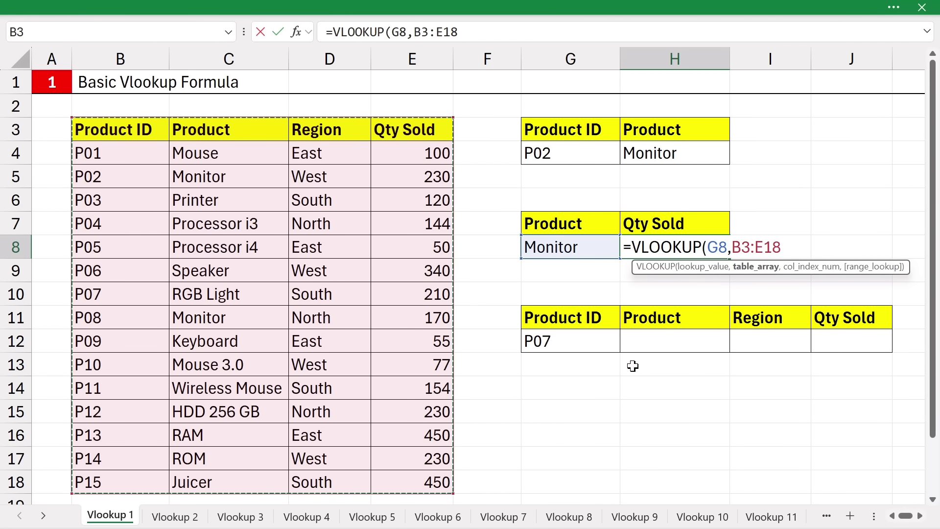
pyautogui.press('BackSpace')
pyautogui.press('BackSpace')
pyautogui.press('BackSpace')
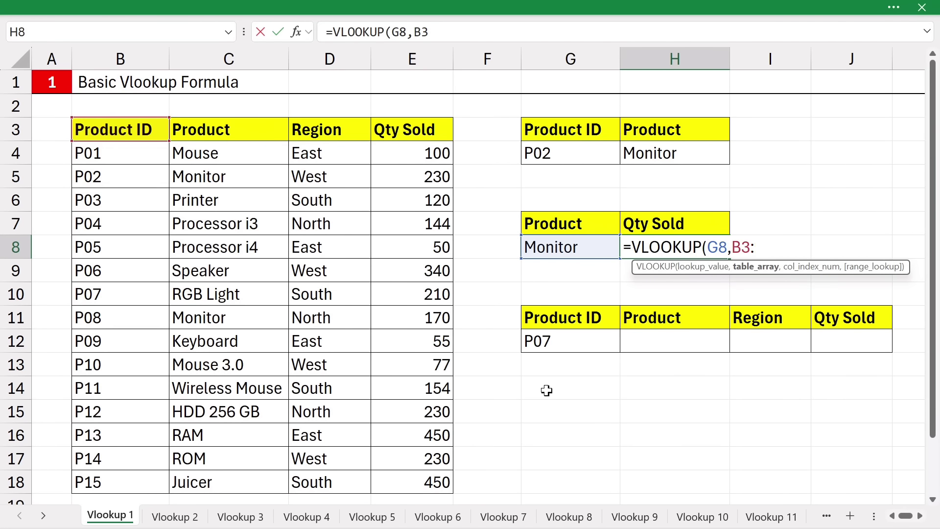
pyautogui.press('BackSpace')
pyautogui.press('BackSpace')
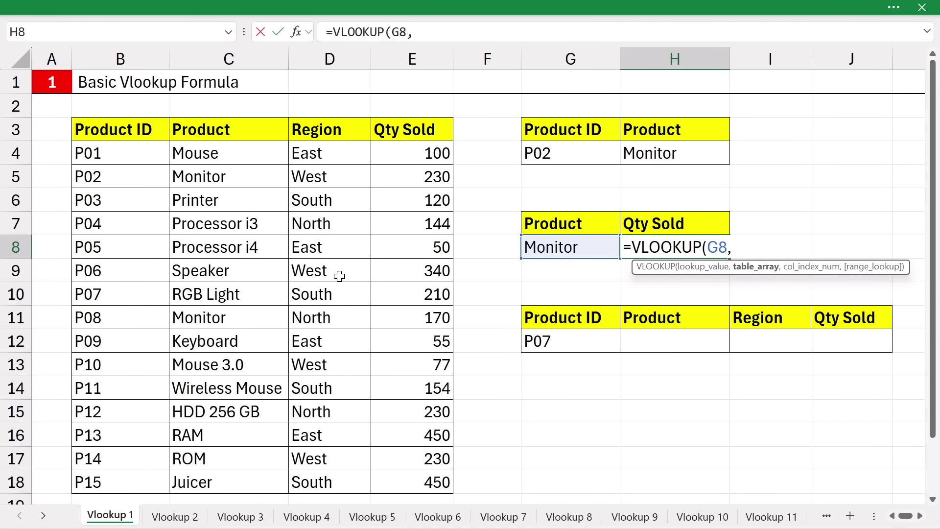
# - Complete the H8 formula with table range C3:E18, column index 3 and exact match 0
pyautogui.moveTo(218, 135); pyautogui.dragTo(420, 480)
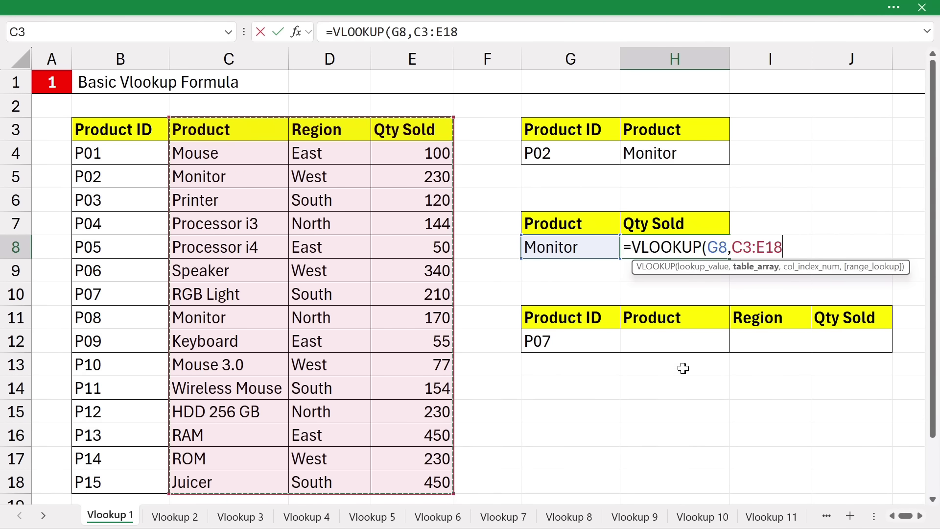
pyautogui.write(',')
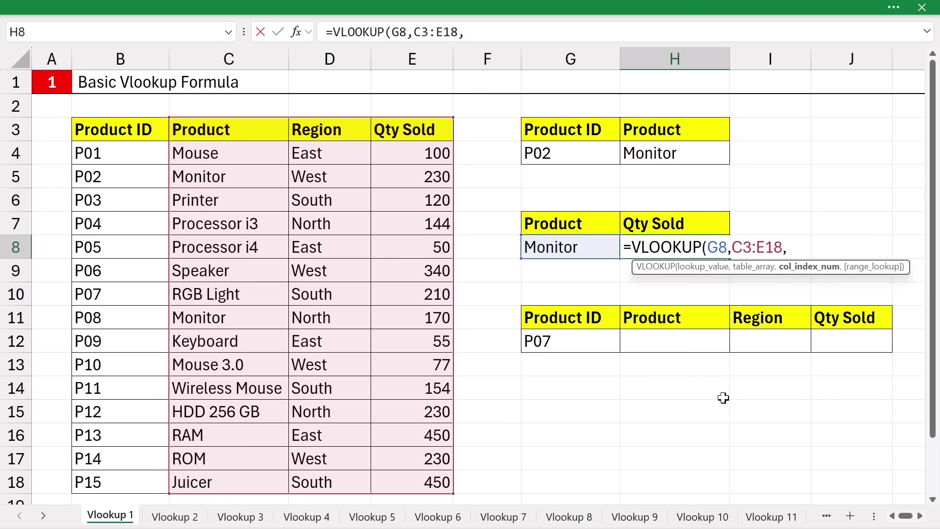
pyautogui.write(',')
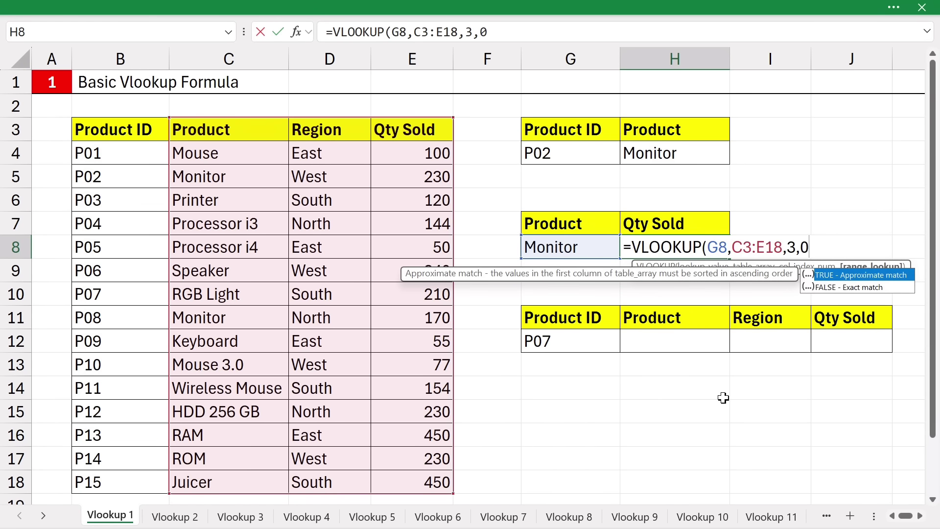
pyautogui.write('0)')
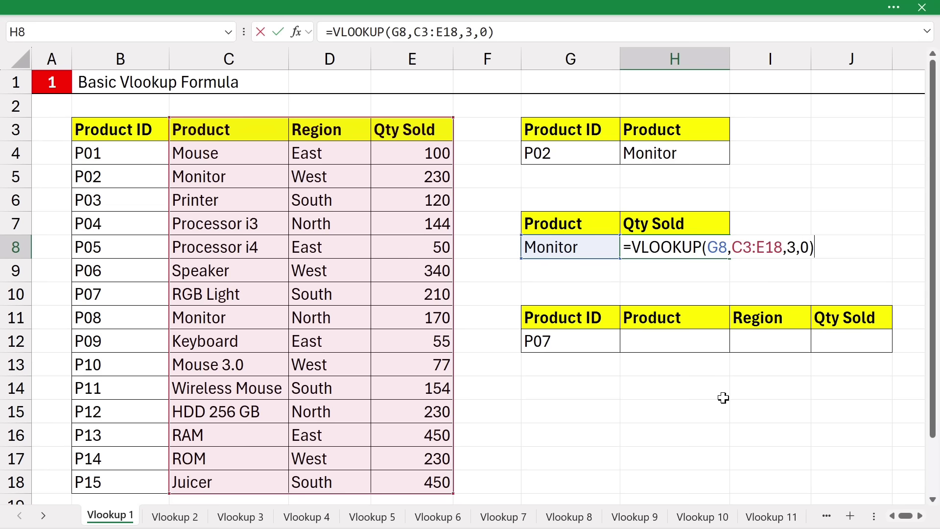
pyautogui.press('Return')
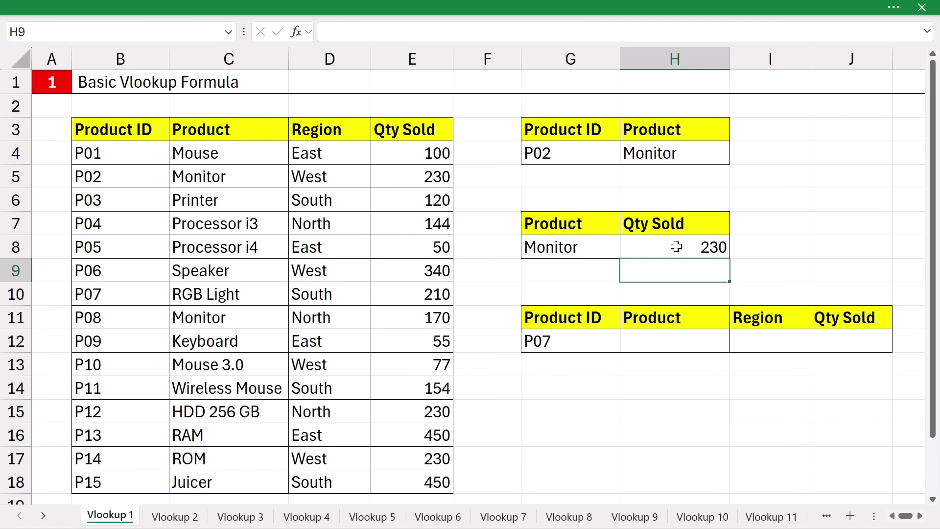
# - Change the lookup product in cell G8 to Mouse
pyautogui.click(572, 250)
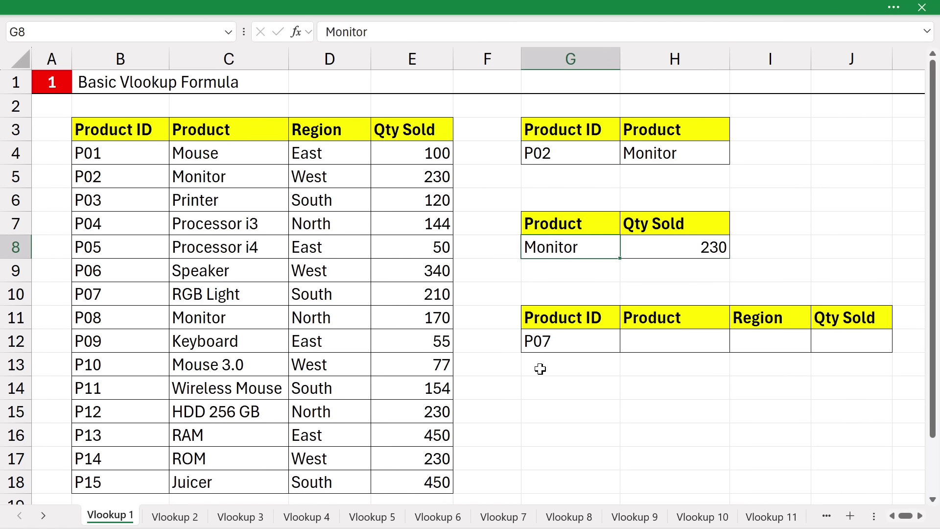
pyautogui.write('Mouse')
pyautogui.press('Return')
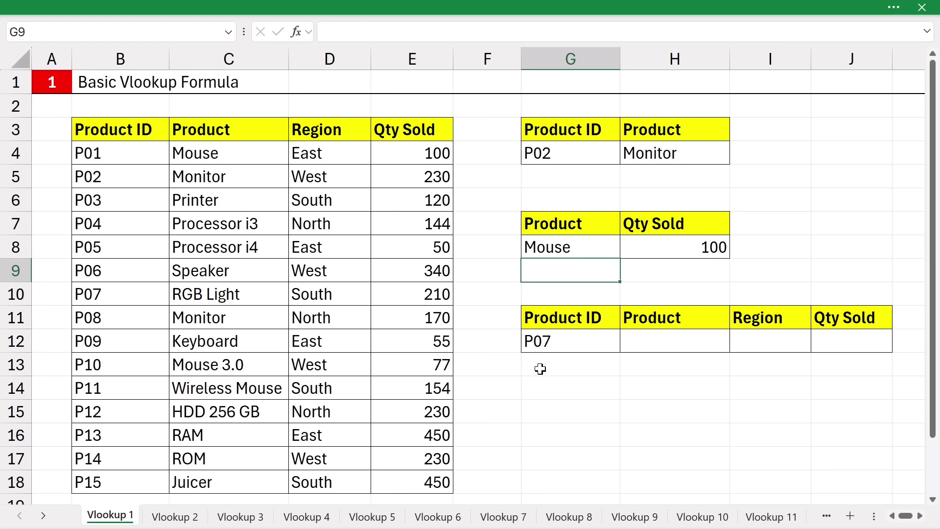
# - Check the H8 quantity result against the Mouse row of the product table
pyautogui.click(659, 254)
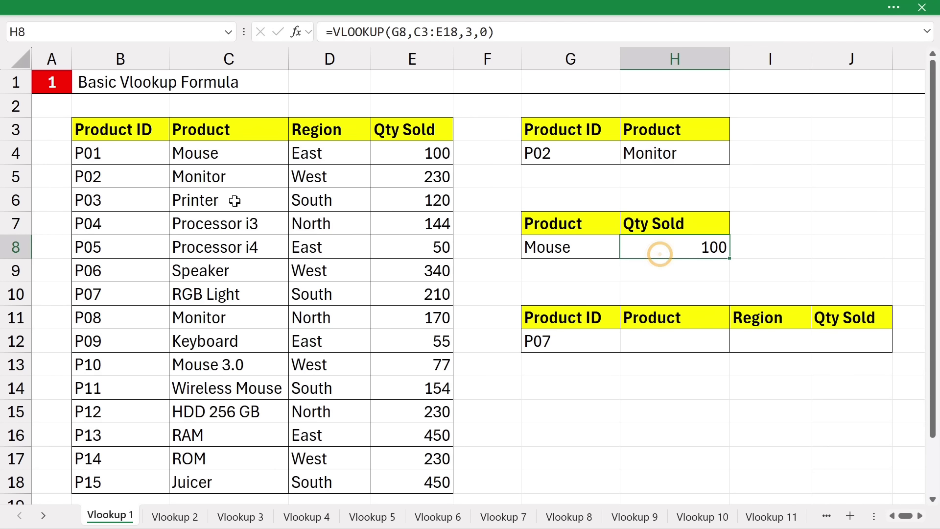
pyautogui.click(225, 155)
pyautogui.moveTo(223, 202); pyautogui.dragTo(265, 277)
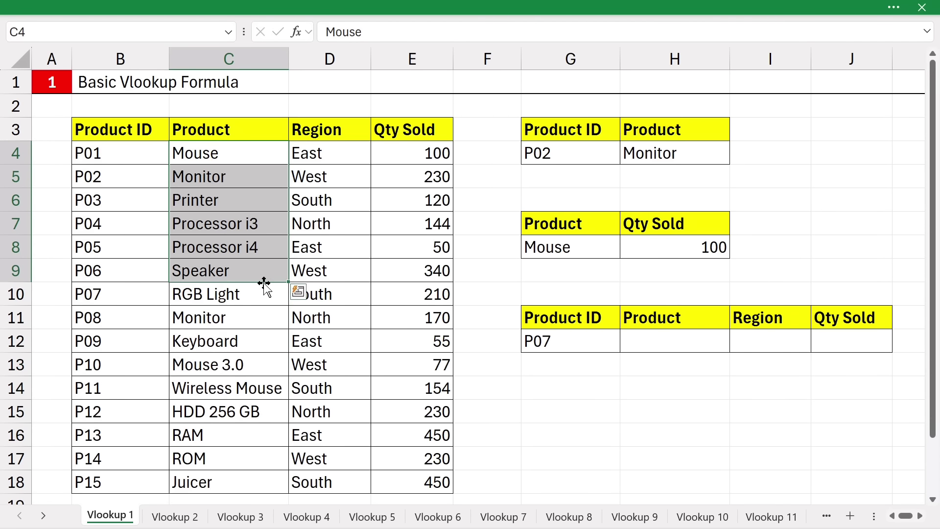
pyautogui.click(234, 155)
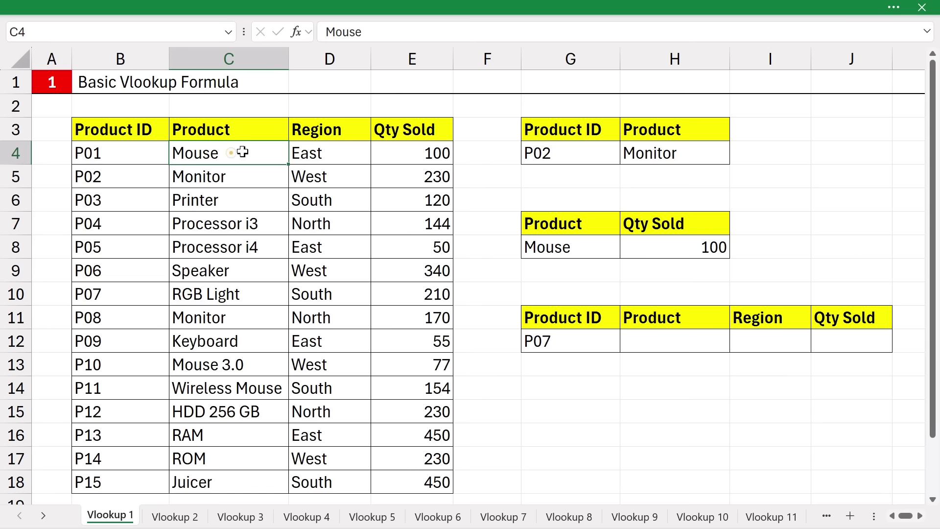
pyautogui.moveTo(242, 152); pyautogui.dragTo(411, 151)
pyautogui.click(411, 152)
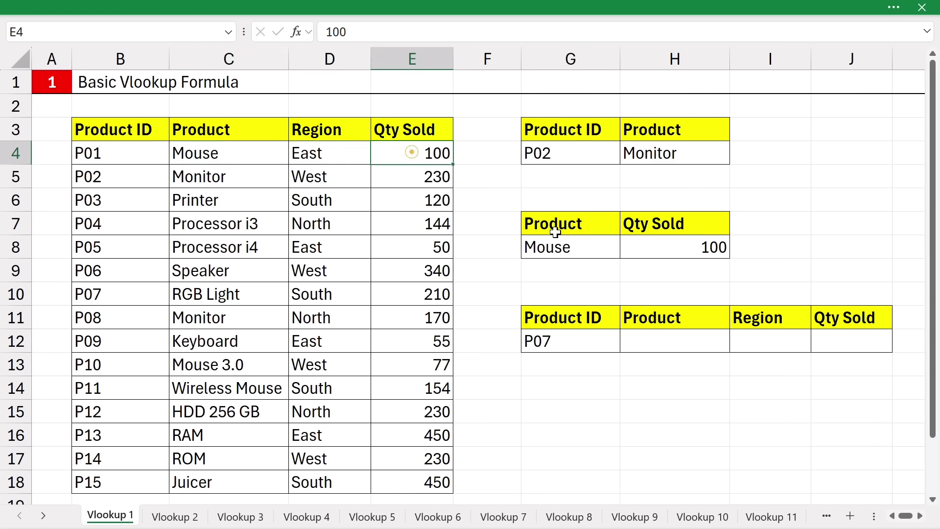
pyautogui.click(711, 254)
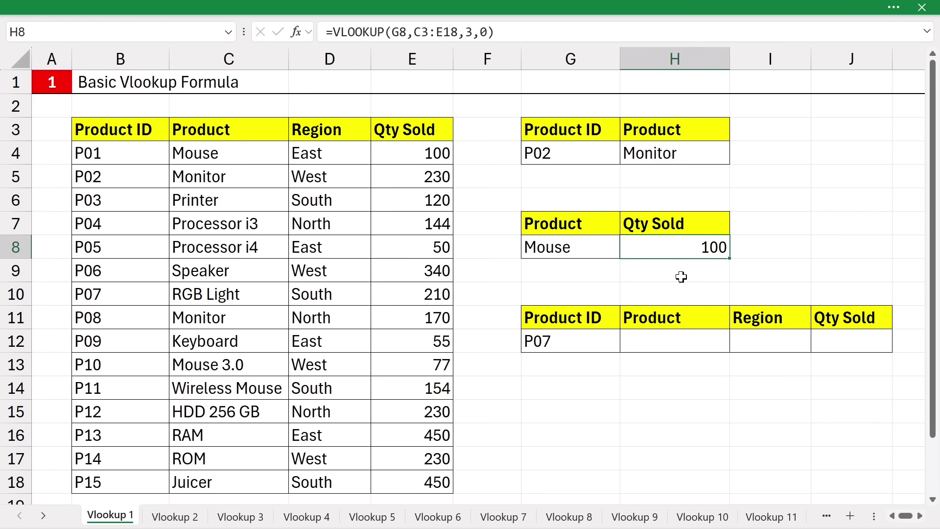
# - Start a VLOOKUP formula in cell H12 under Product with G12 as the lookup value
pyautogui.click(578, 347)
pyautogui.click(672, 336)
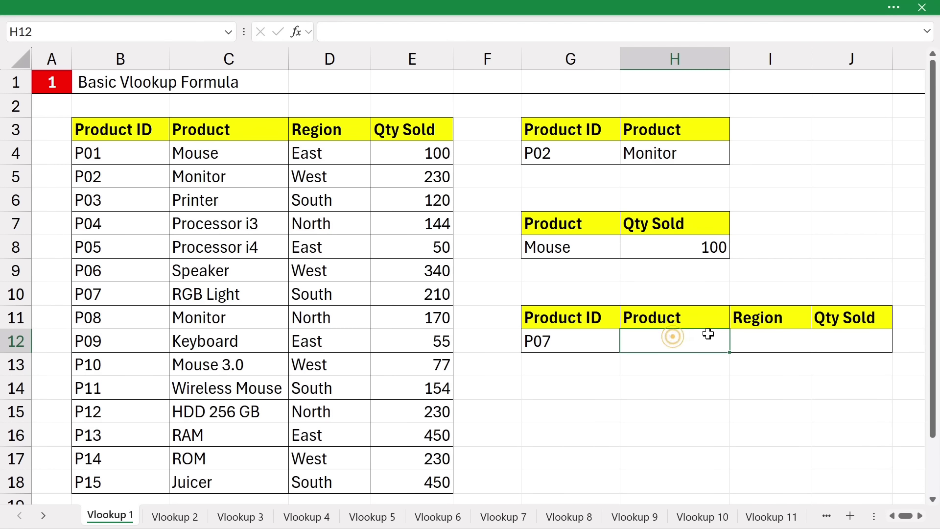
pyautogui.moveTo(708, 334); pyautogui.dragTo(832, 336)
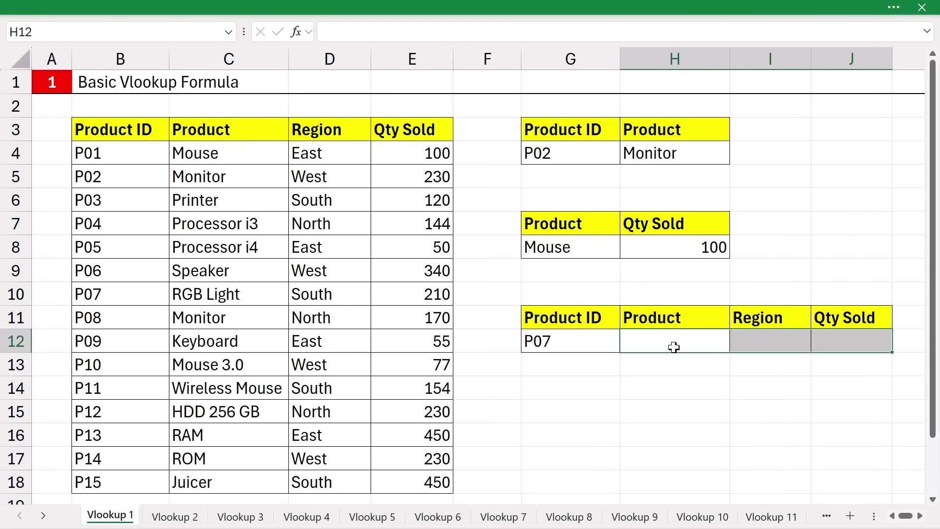
pyautogui.click(655, 343)
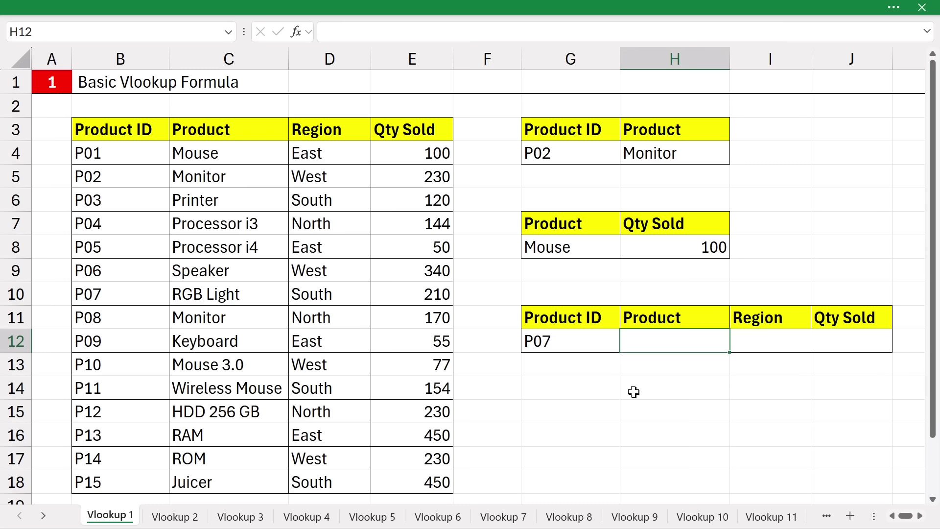
pyautogui.write('=vloo')
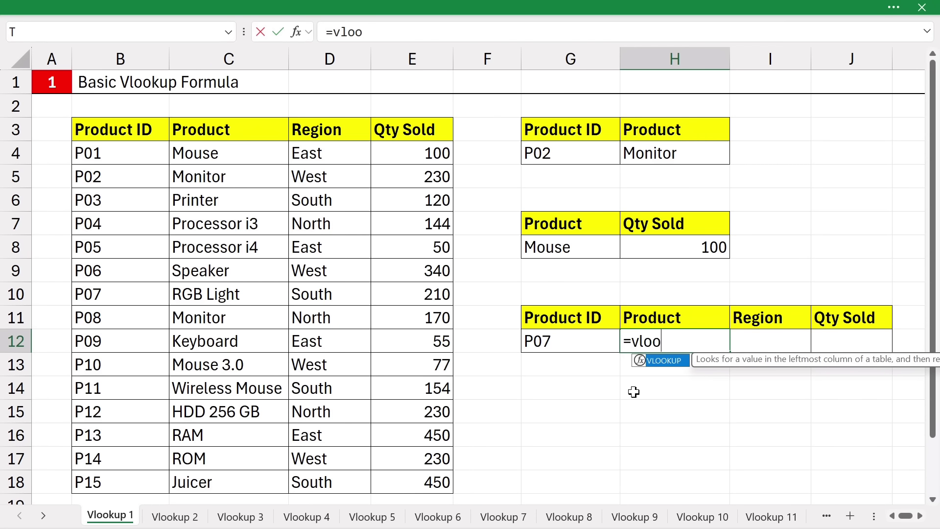
pyautogui.press('Tab')
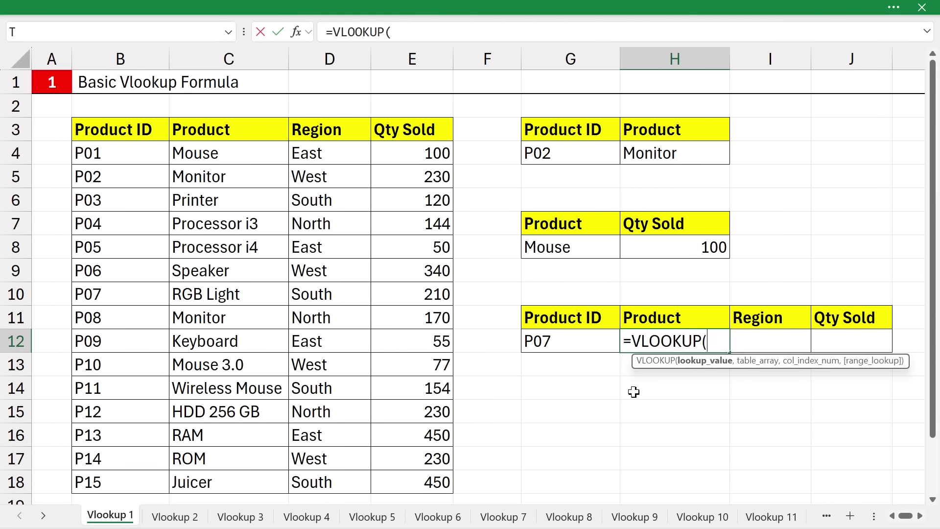
pyautogui.click(569, 345)
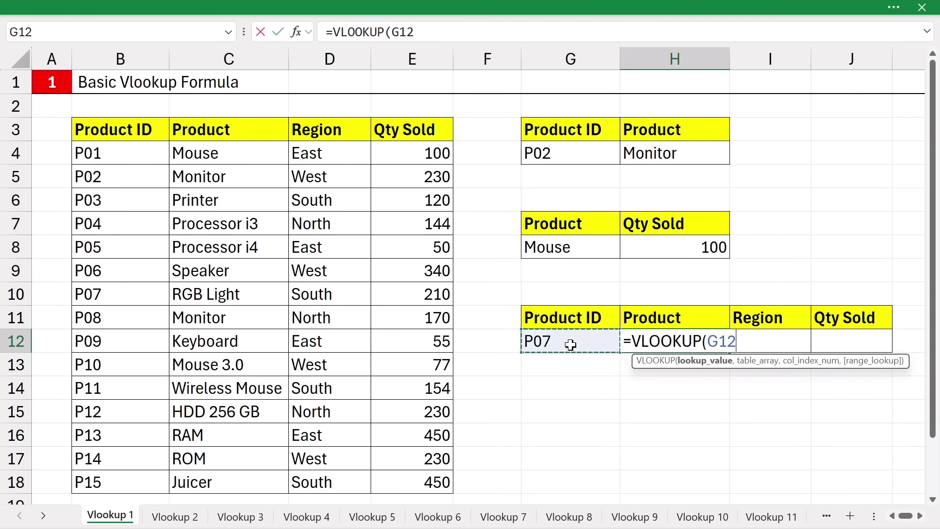
pyautogui.write(',')
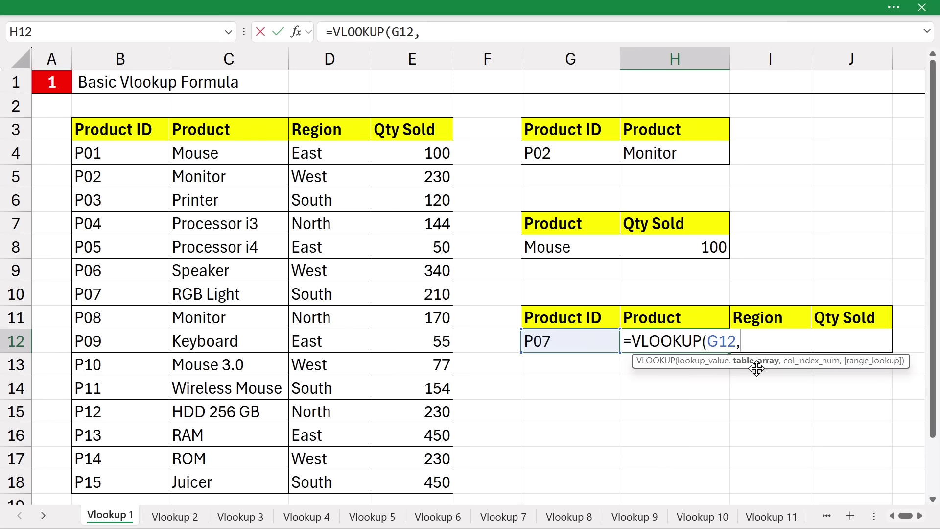
# - Complete the H12 formula with table range B3:E18, column index 2 and exact match 0
pyautogui.moveTo(109, 132); pyautogui.dragTo(430, 484)
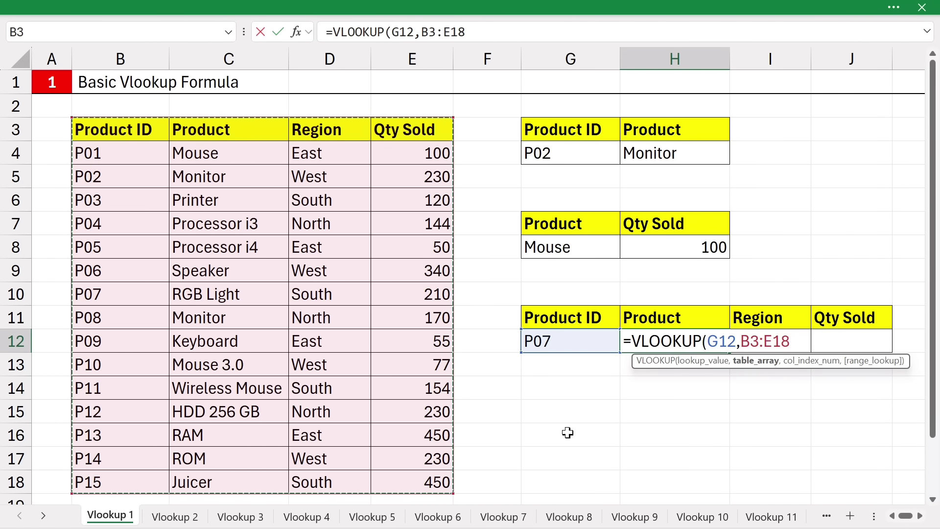
pyautogui.write(',')
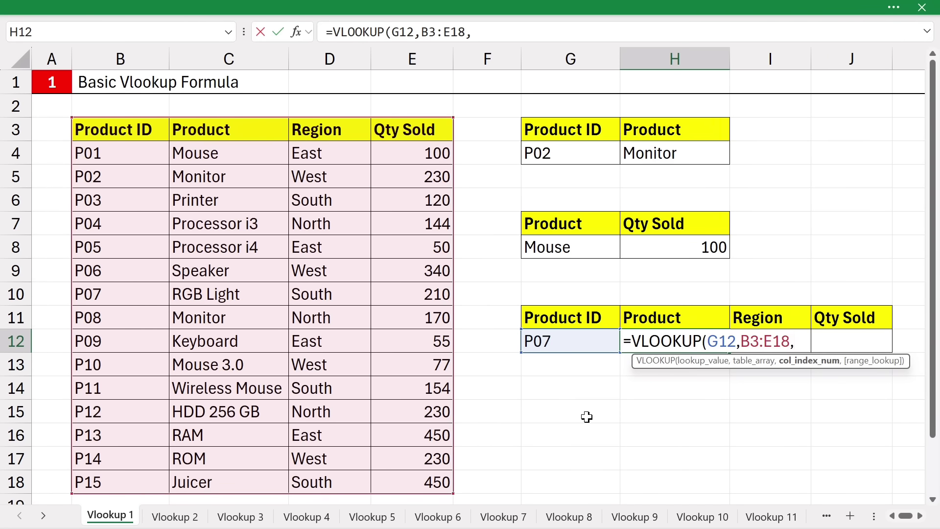
pyautogui.write('2')
pyautogui.write(',0)')
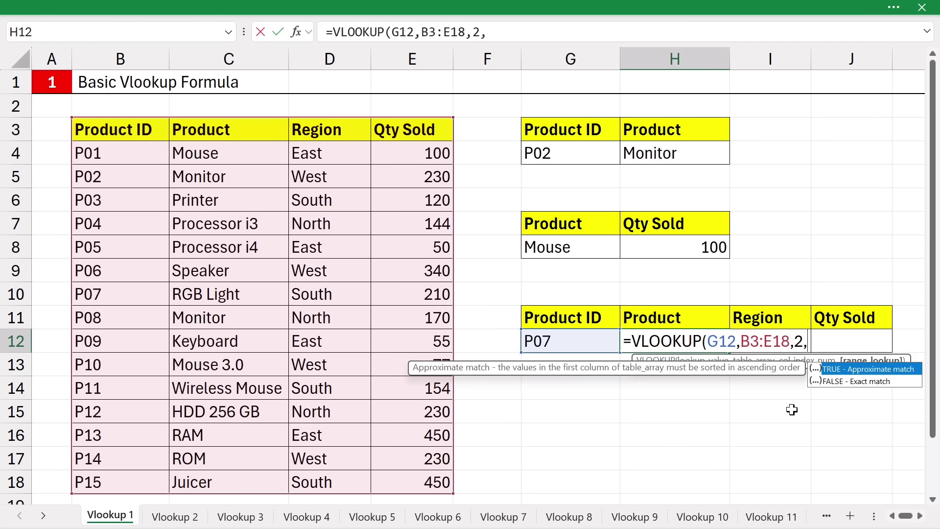
pyautogui.press('Return')
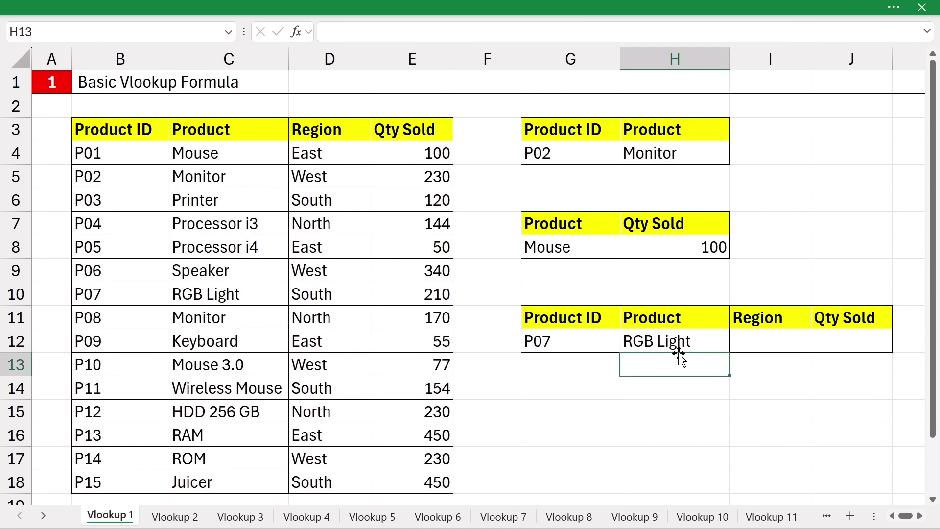
# - Enter =VLOOKUP(G12,B3:E18,3,0) in cell I12 to return the region for the ID in G12
pyautogui.click(747, 346)
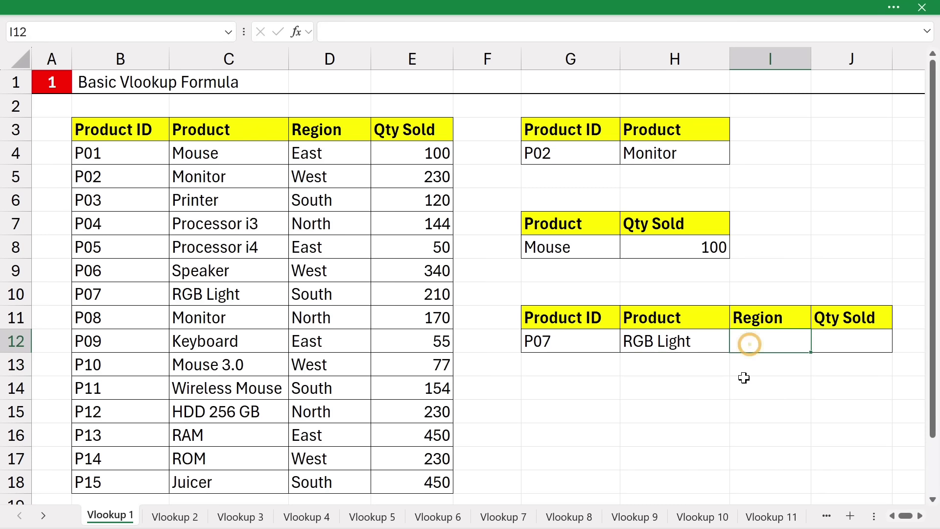
pyautogui.write('=vloo')
pyautogui.press('Tab')
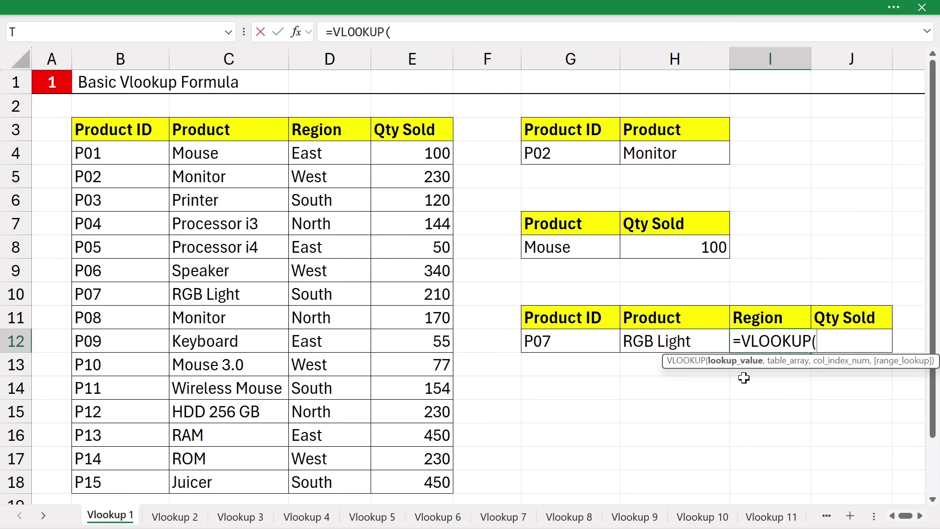
pyautogui.click(545, 343)
pyautogui.write(',')
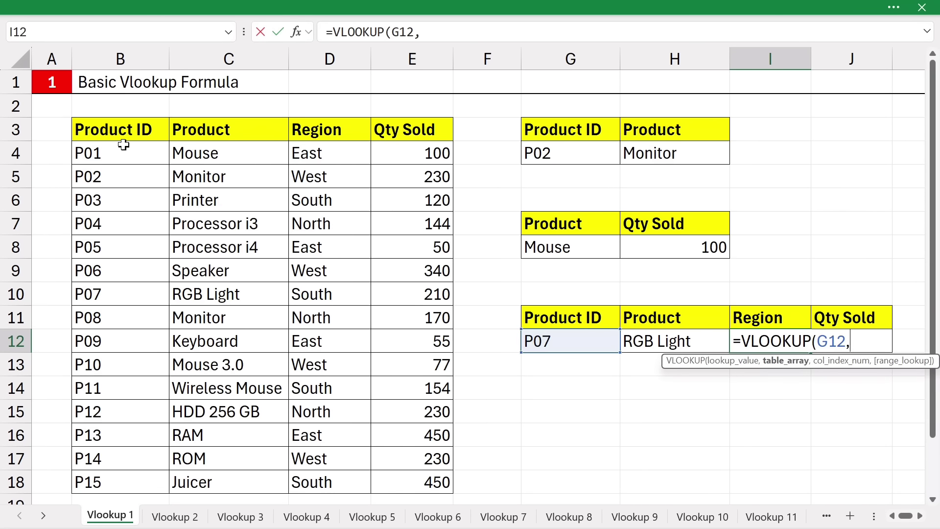
pyautogui.moveTo(123, 138); pyautogui.dragTo(443, 488)
pyautogui.write(',3')
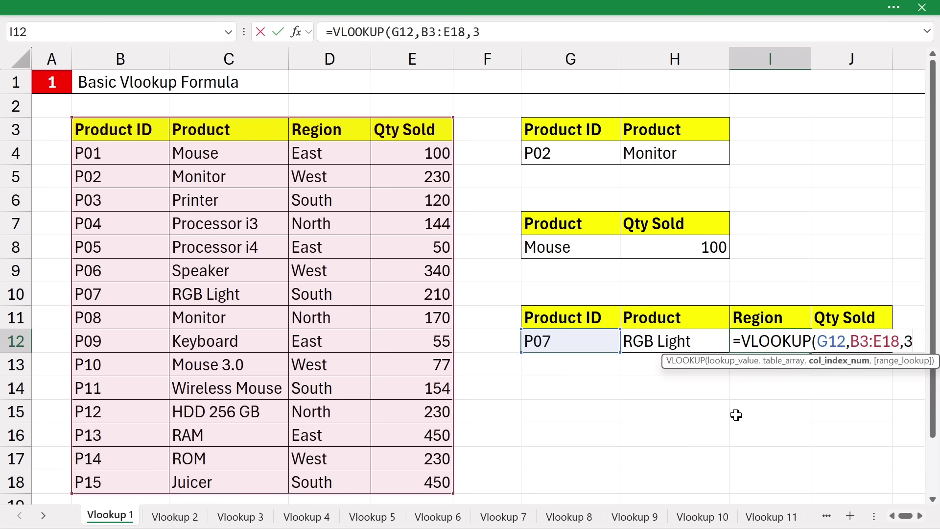
pyautogui.write(',0)')
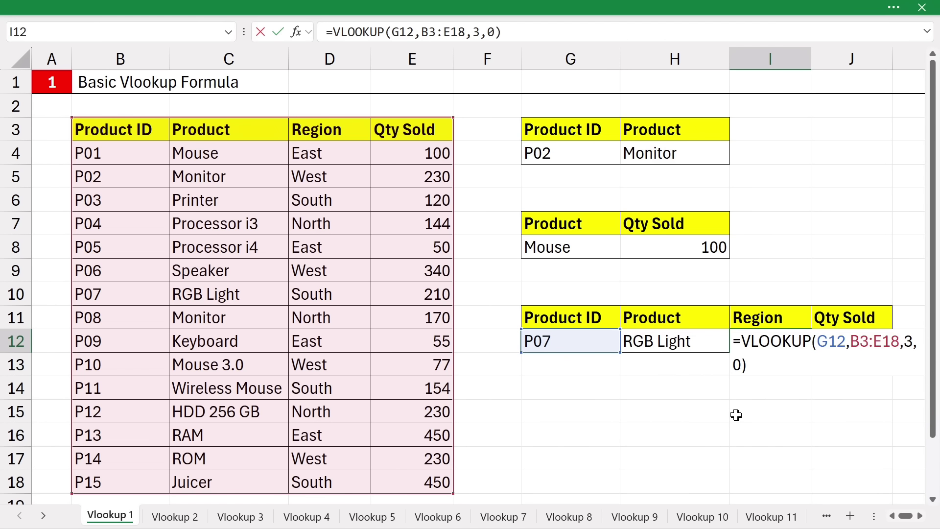
pyautogui.press('Return')
# - Enter =VLOOKUP(G12,B3:E18,4,0) in cell J12 to return the quantity sold for the ID in G12
pyautogui.click(831, 342)
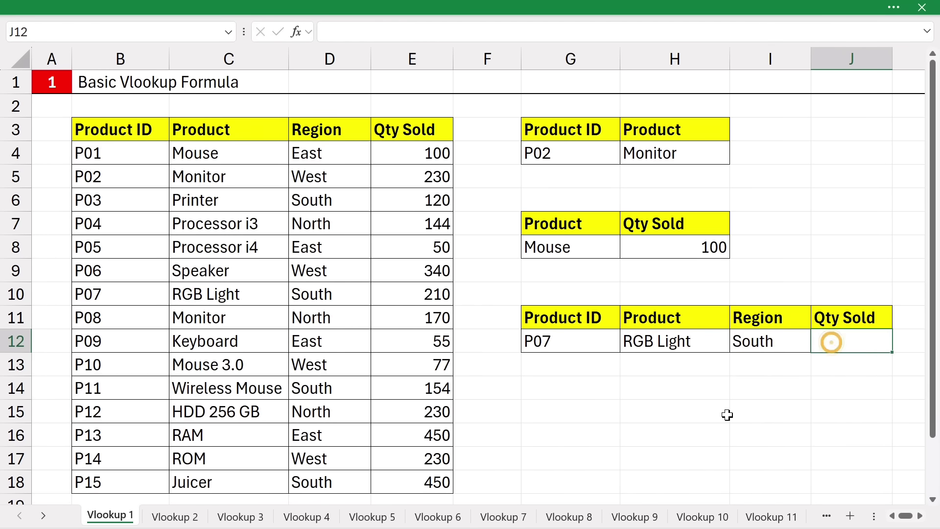
pyautogui.write('=vll')
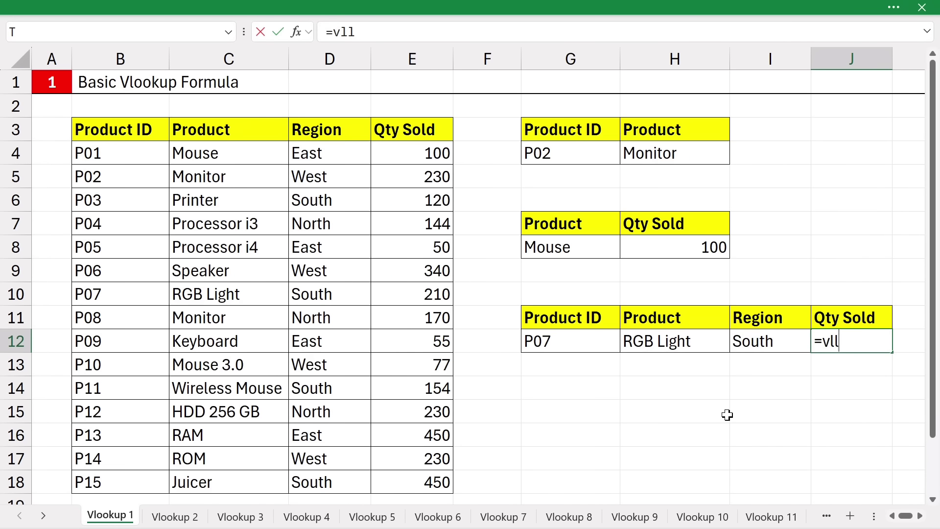
pyautogui.press('BackSpace')
pyautogui.write('o')
pyautogui.press('Tab')
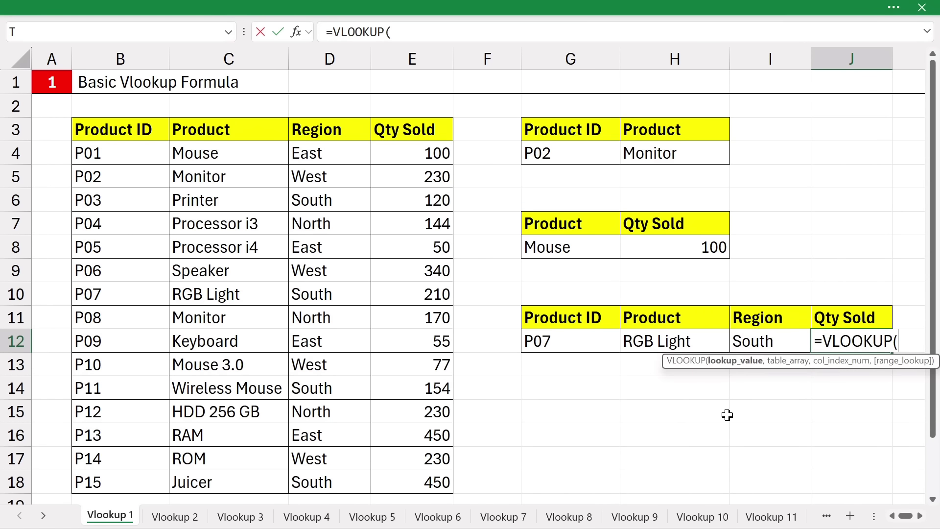
pyautogui.click(548, 341)
pyautogui.write(',')
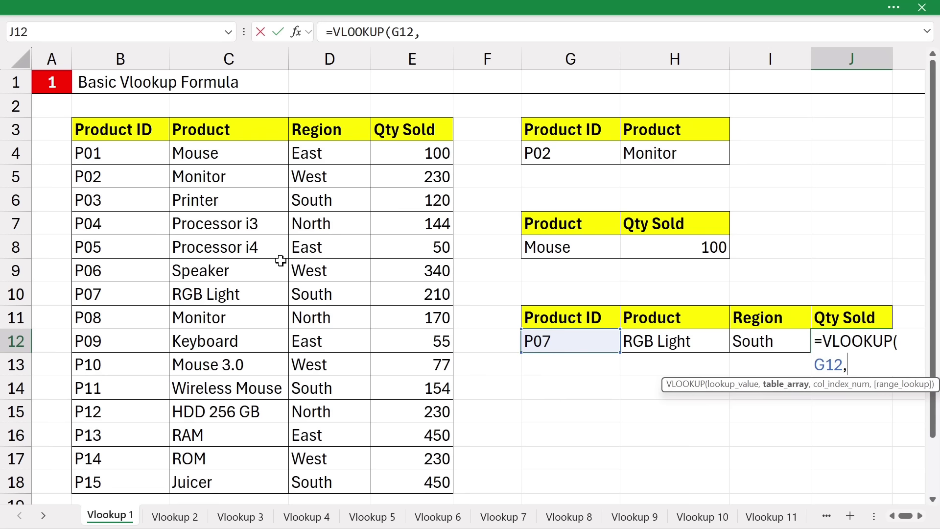
pyautogui.moveTo(132, 131); pyautogui.dragTo(424, 471)
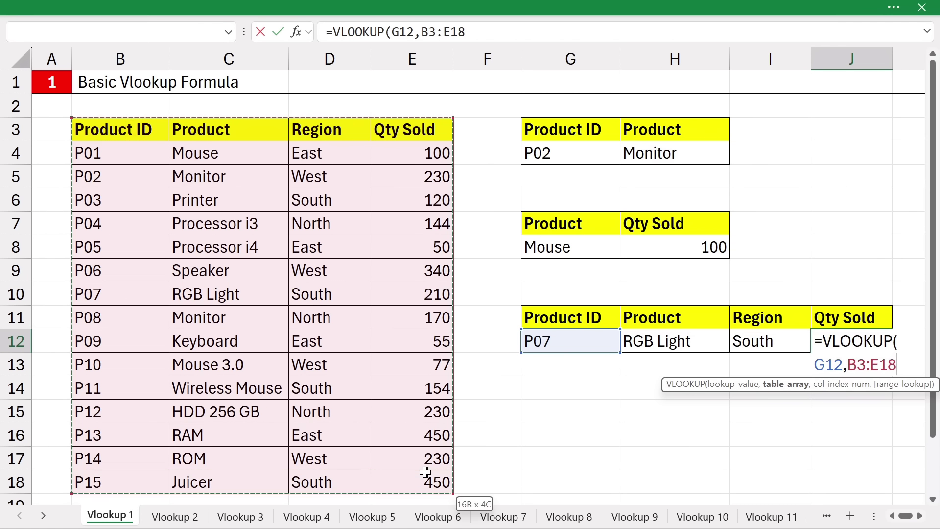
pyautogui.write(',')
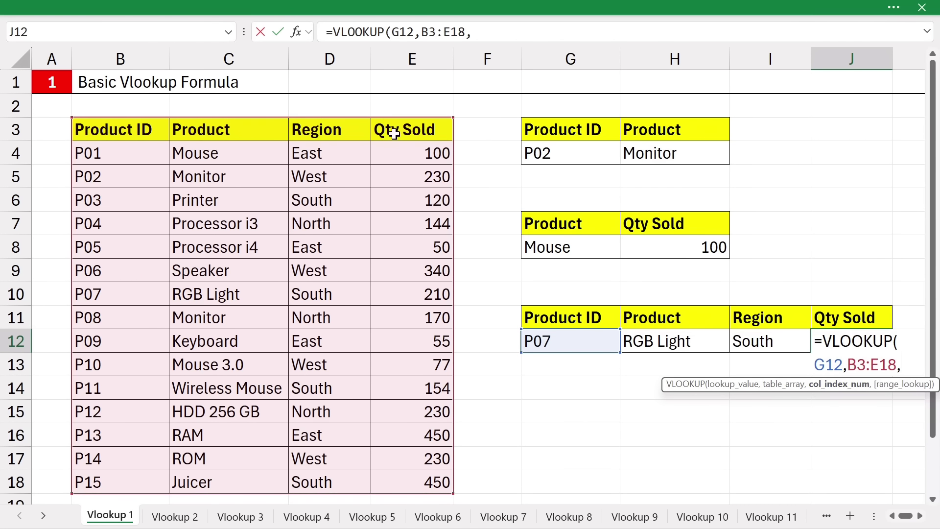
pyautogui.write('4,0)')
pyautogui.hotkey('ctrl', 'Return')
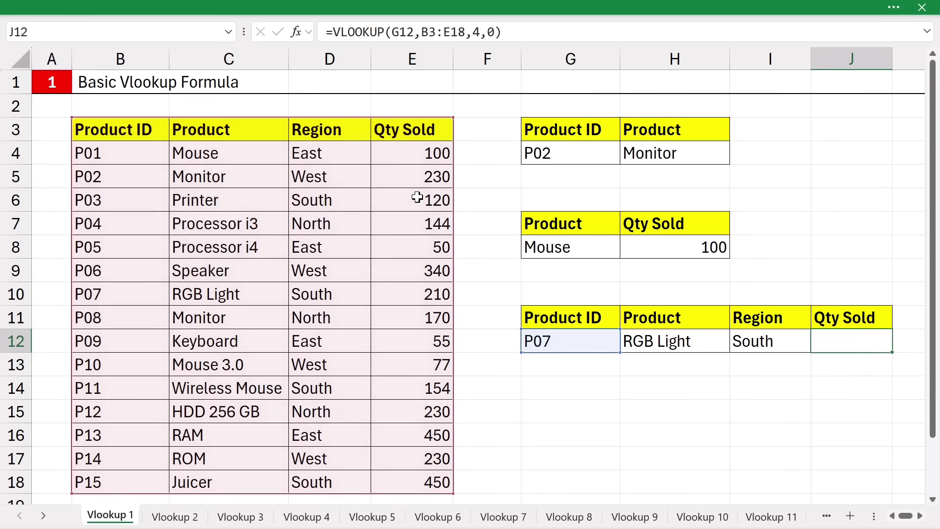
pyautogui.press('Return')
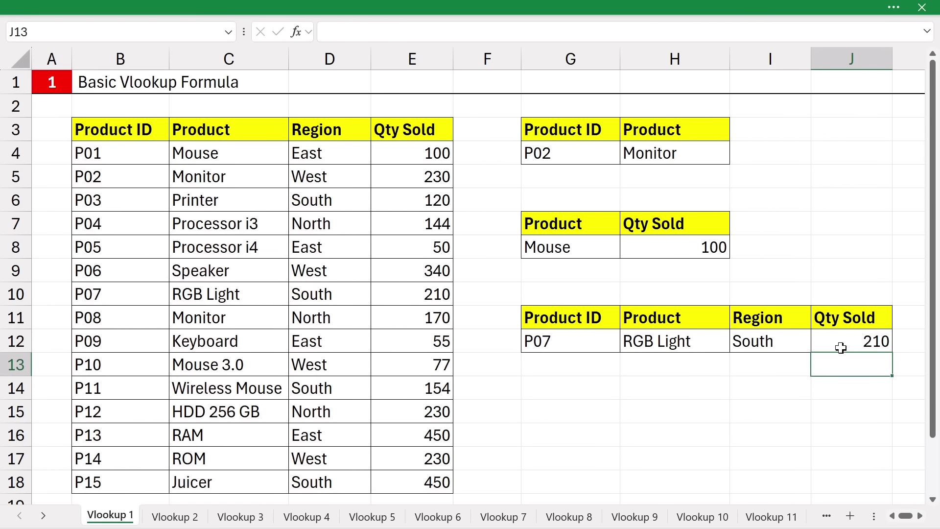
# - Change the lookup product ID in cell G12 to P02
pyautogui.click(578, 341)
pyautogui.press('F2')
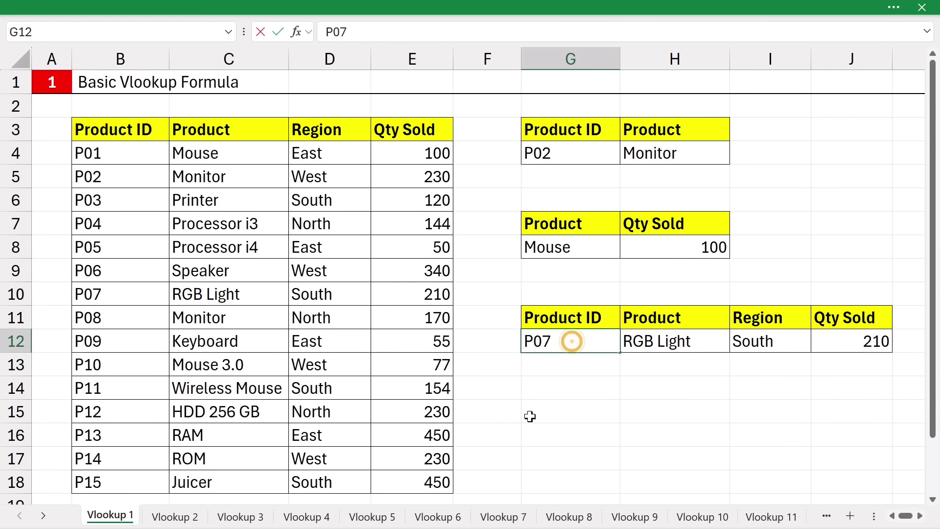
pyautogui.press('BackSpace')
pyautogui.write('2')
pyautogui.press('Return')
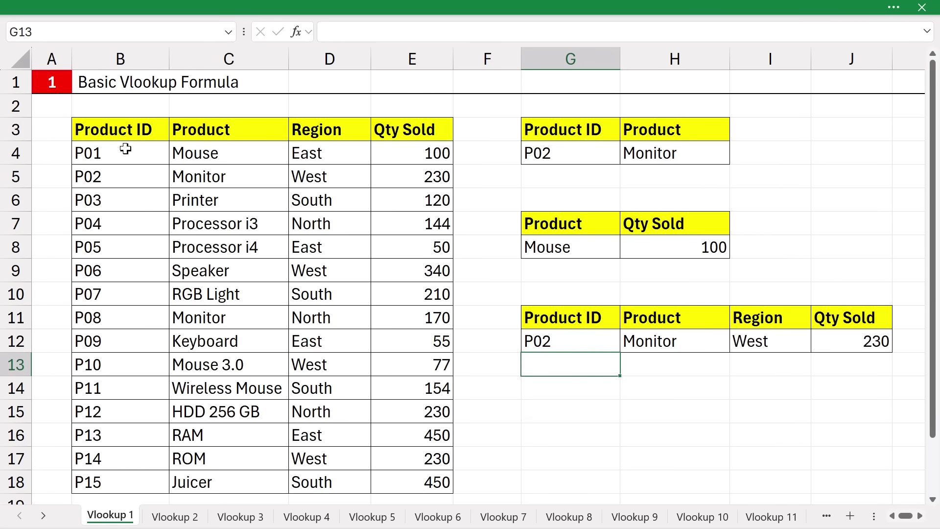
# - Compare the row 12 lookup results with the P02 row of the product table
pyautogui.moveTo(115, 137); pyautogui.dragTo(361, 177)
pyautogui.click(121, 181)
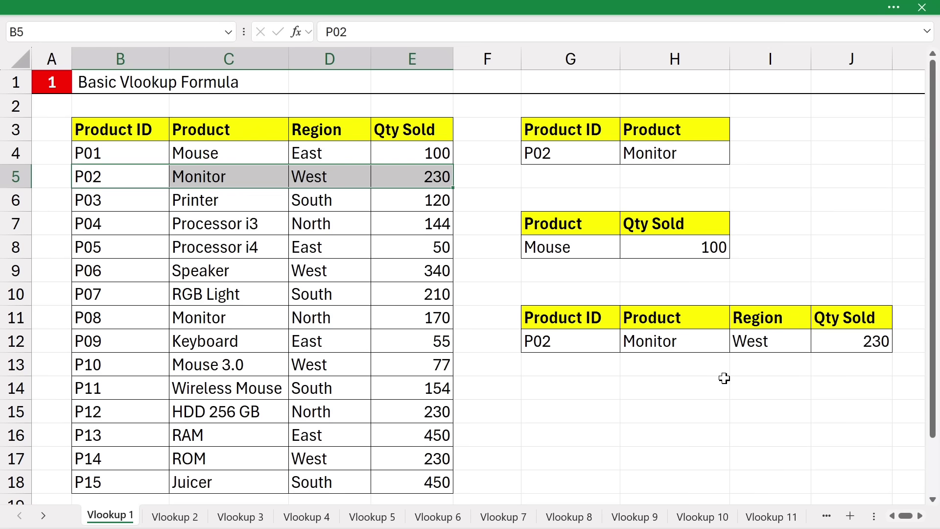
pyautogui.click(692, 345)
pyautogui.click(771, 341)
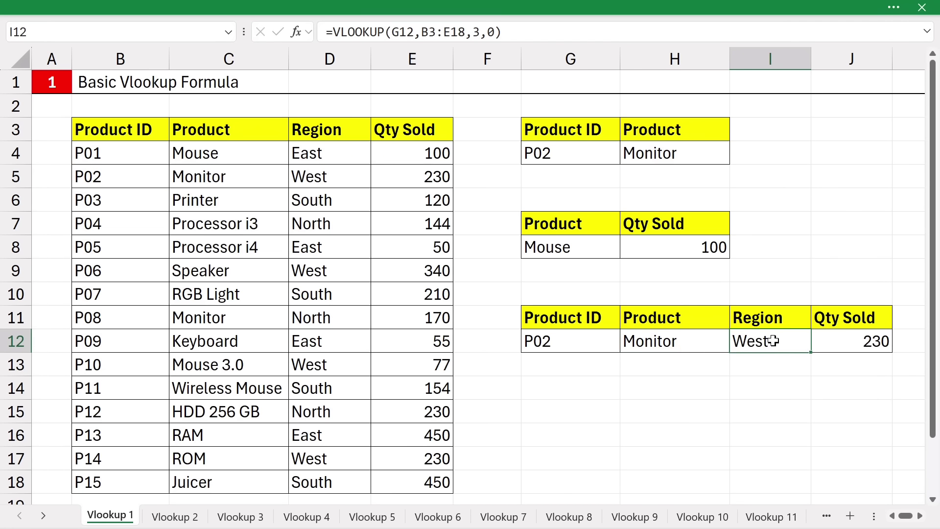
# - Review the quantity sold and product lookup formulas in cells J12 and H12
pyautogui.click(819, 343)
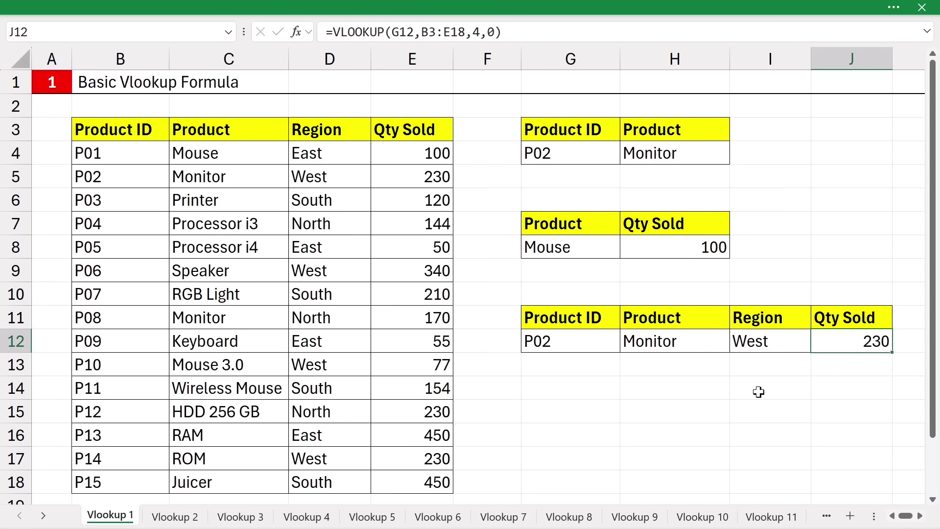
pyautogui.click(665, 348)
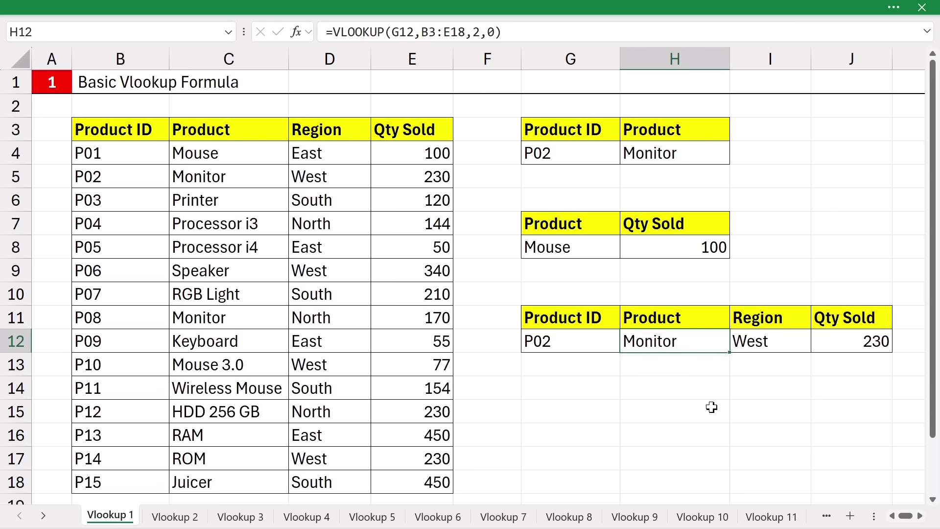
# - On the Vlookup 2 sheet, enter =VLOOKUP(G4,B3:E18,2,0) in cell H4 to return the product for the ID in G4
pyautogui.hotkey('ctrl', 'pagedown')
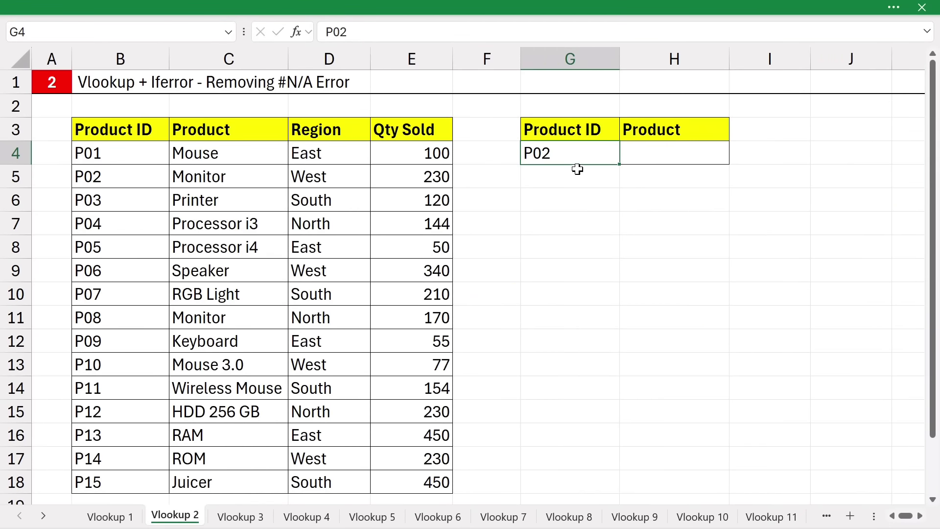
pyautogui.click(663, 156)
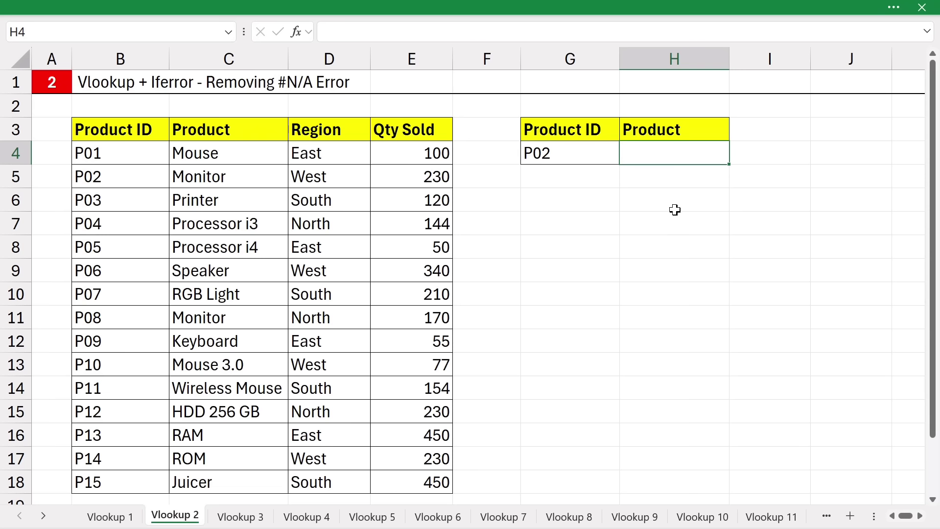
pyautogui.write('=vl')
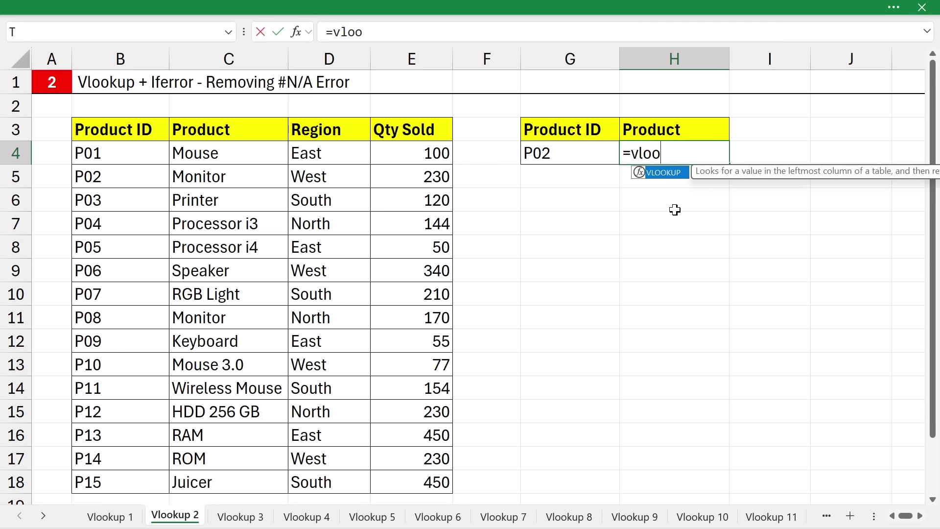
pyautogui.write('oo')
pyautogui.press('Tab')
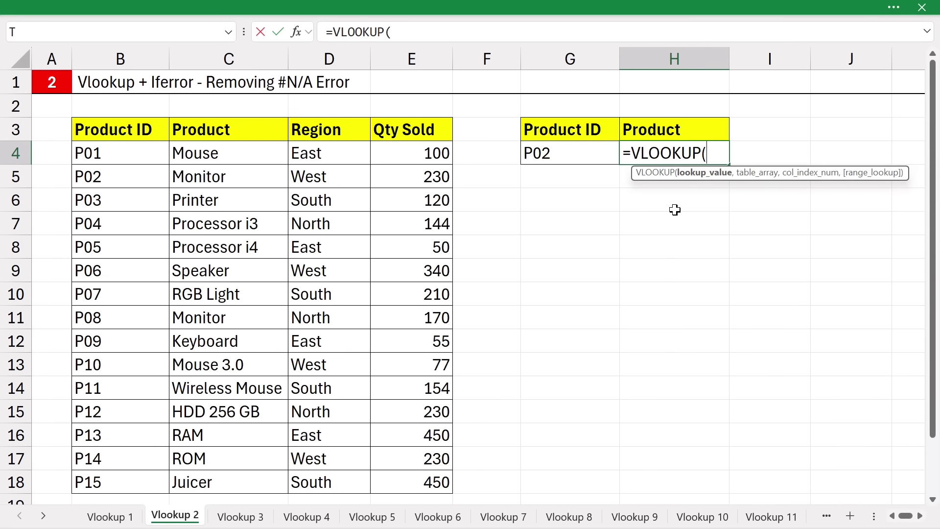
pyautogui.click(566, 158)
pyautogui.write(',')
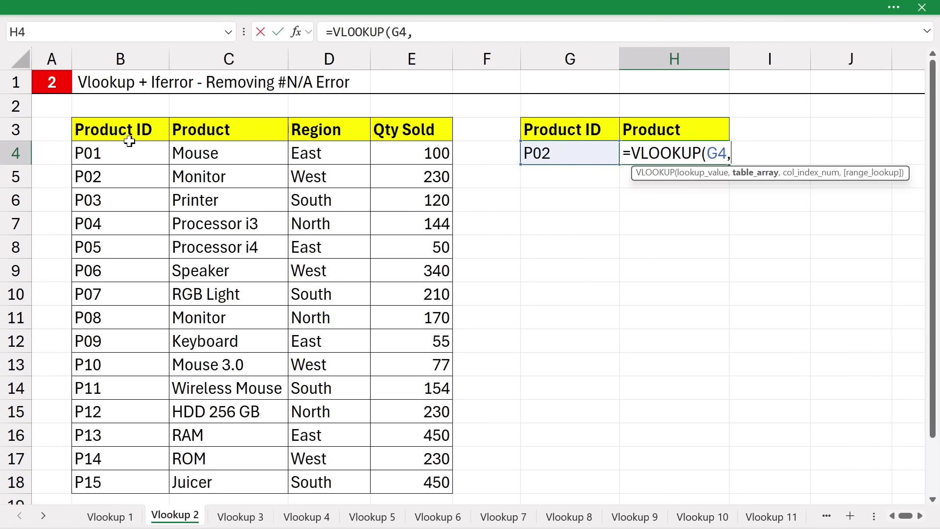
pyautogui.moveTo(104, 131); pyautogui.dragTo(412, 471)
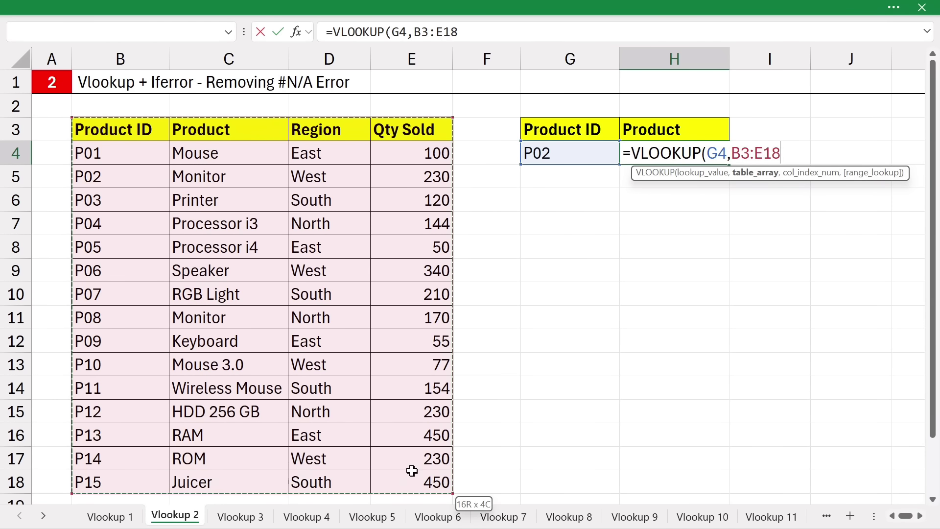
pyautogui.write(',')
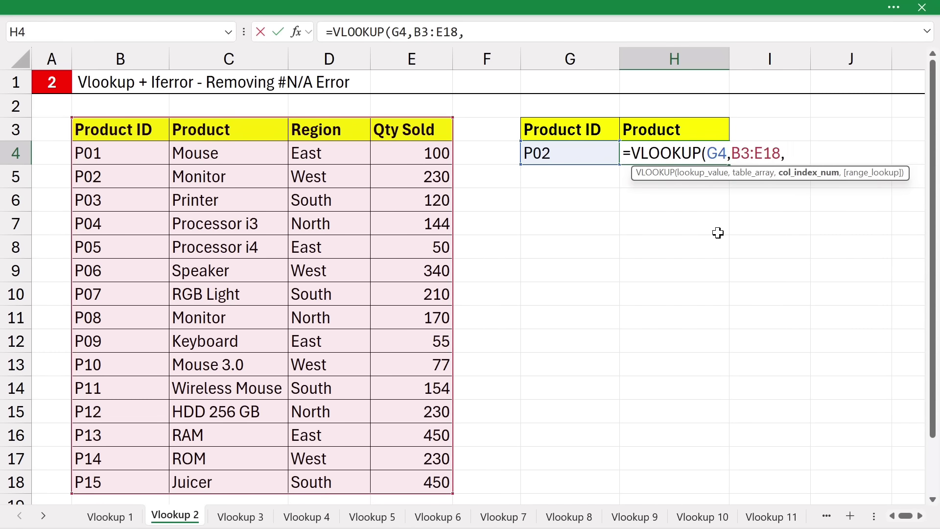
pyautogui.write('2,0')
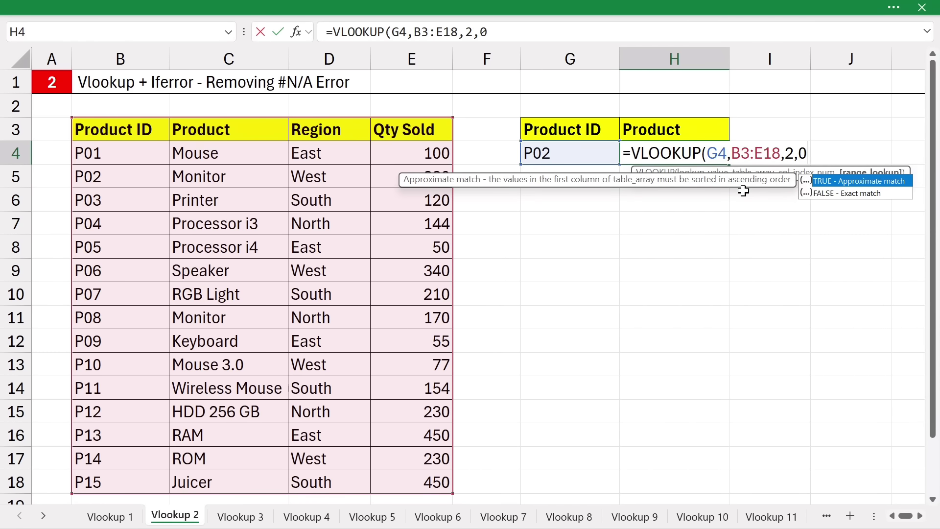
pyautogui.write(')')
pyautogui.press('Return')
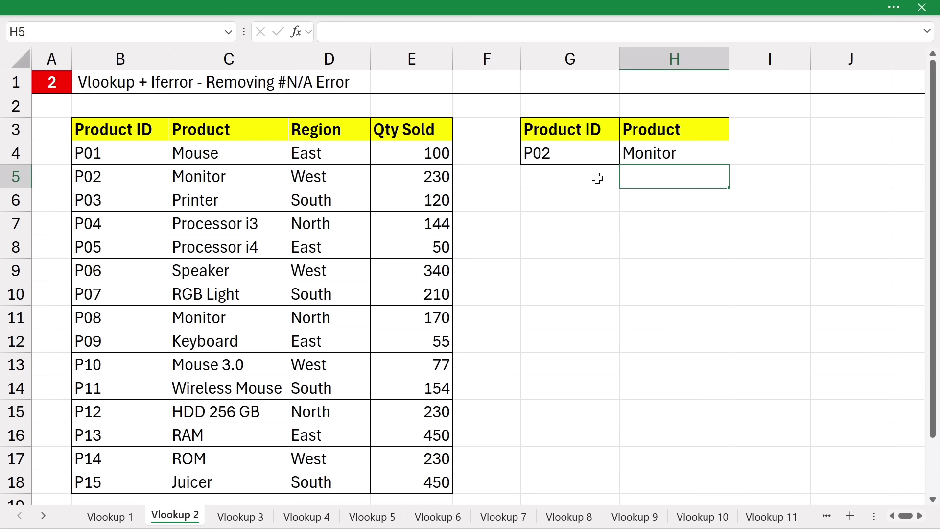
# - Compare the product returned in H4 with the P02 row of the product table
pyautogui.moveTo(102, 129); pyautogui.dragTo(205, 180)
pyautogui.click(114, 175)
pyautogui.click(250, 178)
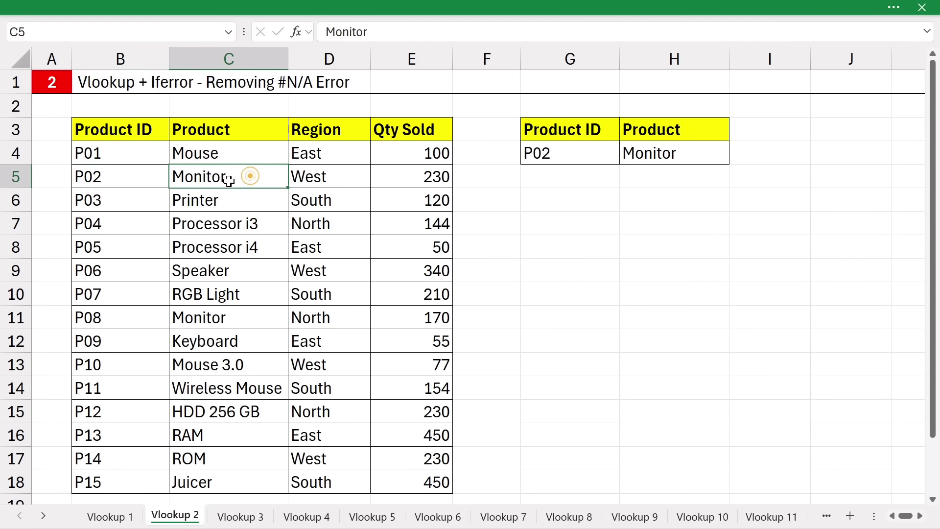
# - Change the lookup product ID in cell G4 to P111, an ID missing from the product table
pyautogui.click(580, 151)
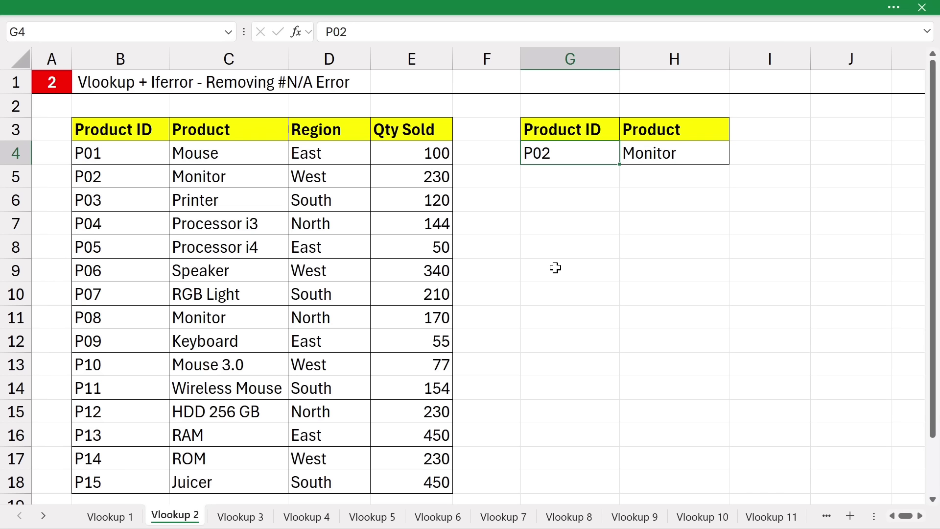
pyautogui.write('P111')
pyautogui.press('Return')
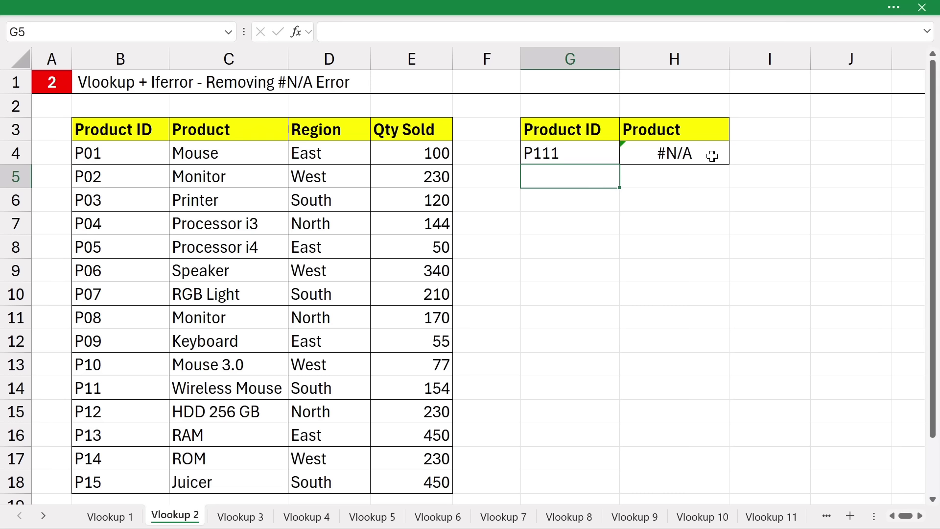
# - Check the lookup ID in G4 against the entries in the Product ID column
pyautogui.click(573, 154)
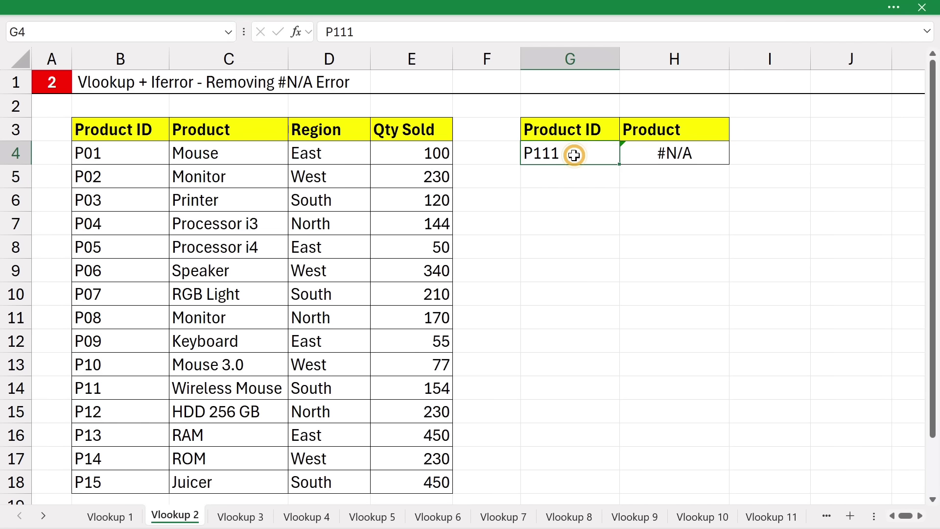
pyautogui.moveTo(113, 152); pyautogui.dragTo(98, 406)
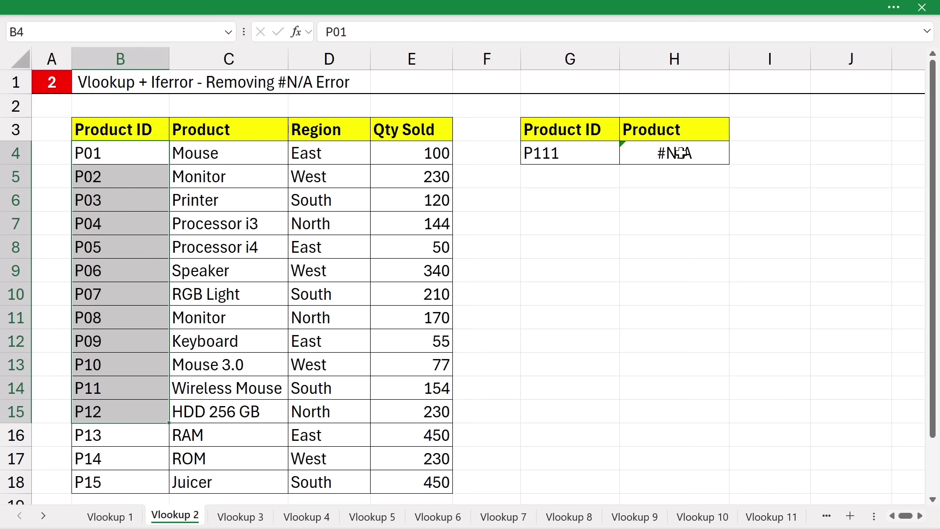
pyautogui.click(580, 157)
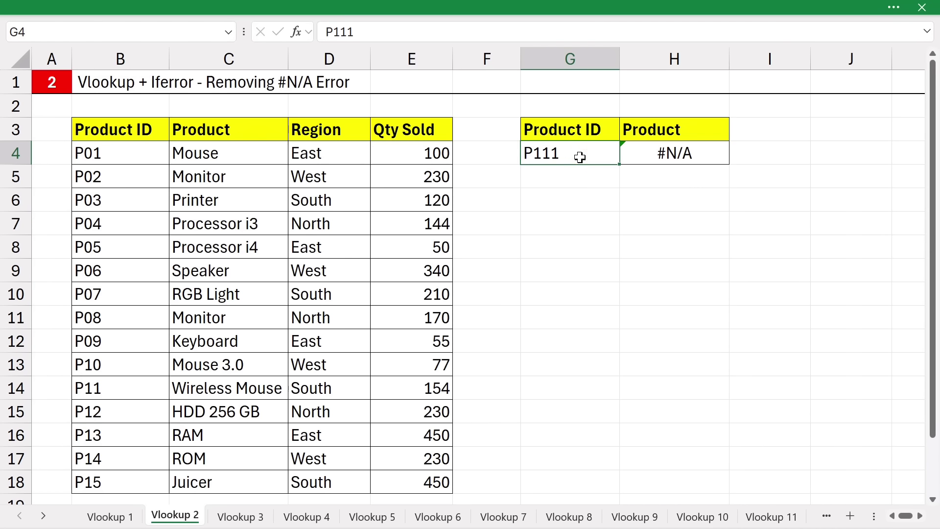
pyautogui.moveTo(126, 160); pyautogui.dragTo(132, 411)
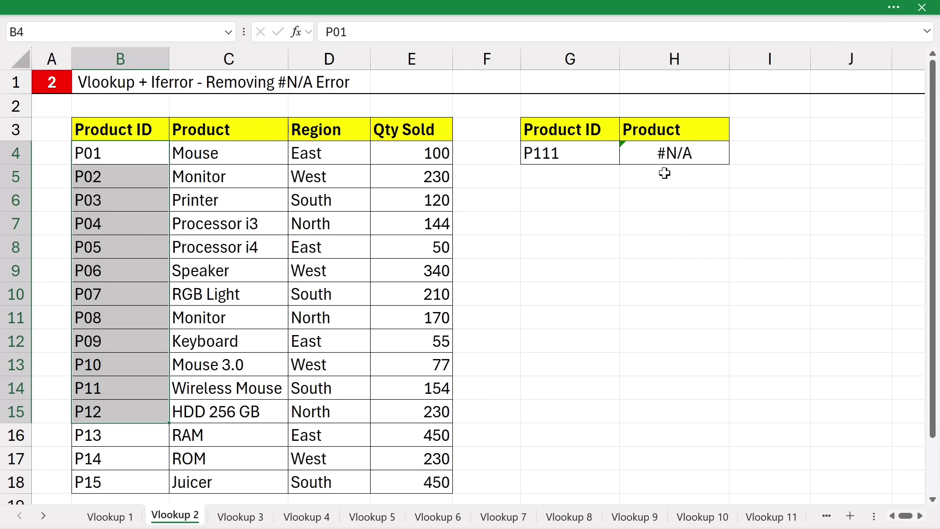
# - Wrap the H4 formula in IFERROR with a fallback text: =IFERROR(VLOOKUP(G4,B3:E18,2,0),"Not Found")
pyautogui.click(645, 155)
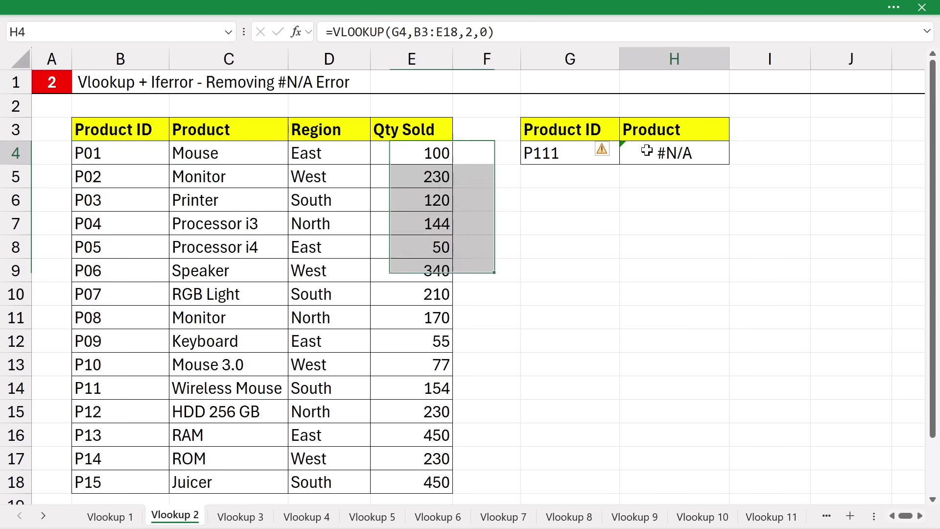
pyautogui.press('F2')
pyautogui.press('Home')
pyautogui.press('Right')
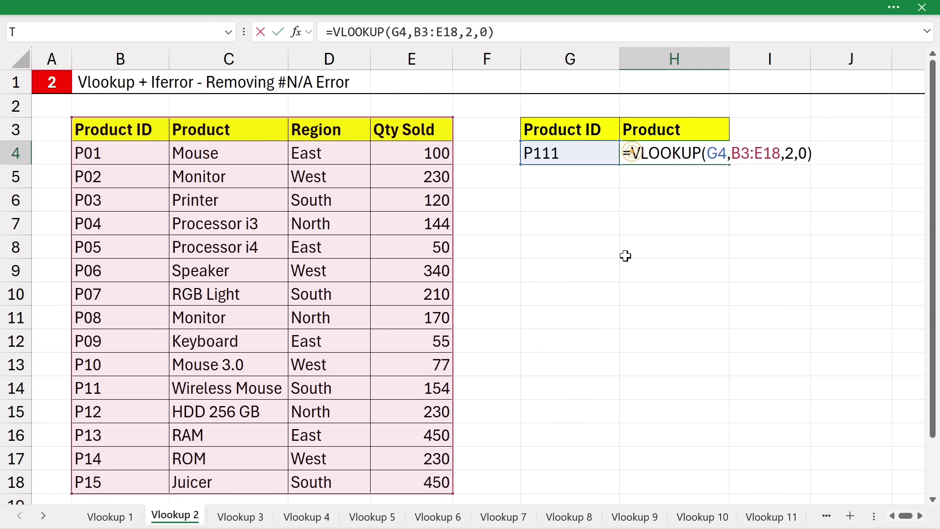
pyautogui.write('iferror')
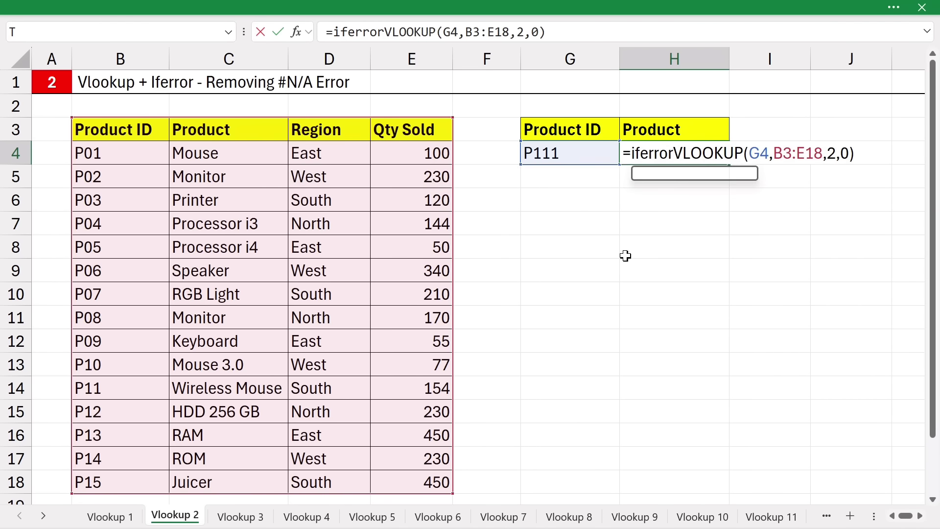
pyautogui.write('(')
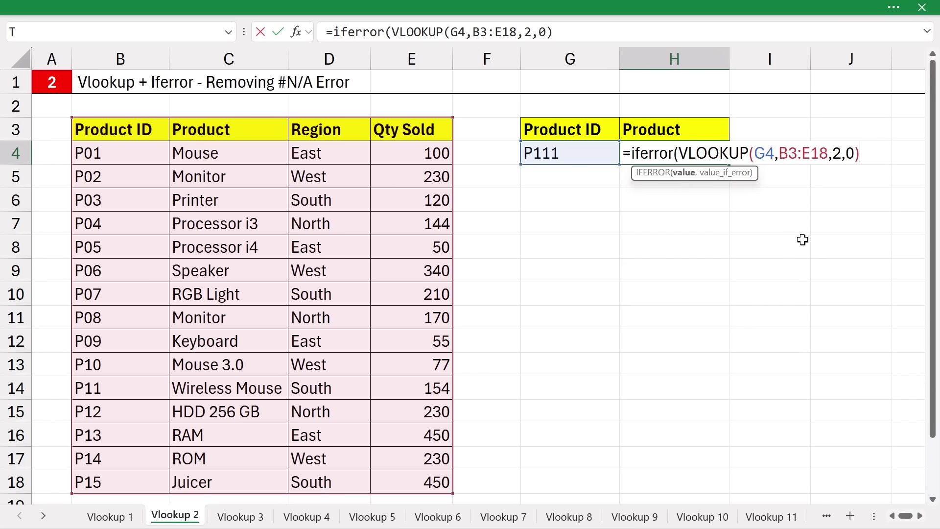
pyautogui.write(',')
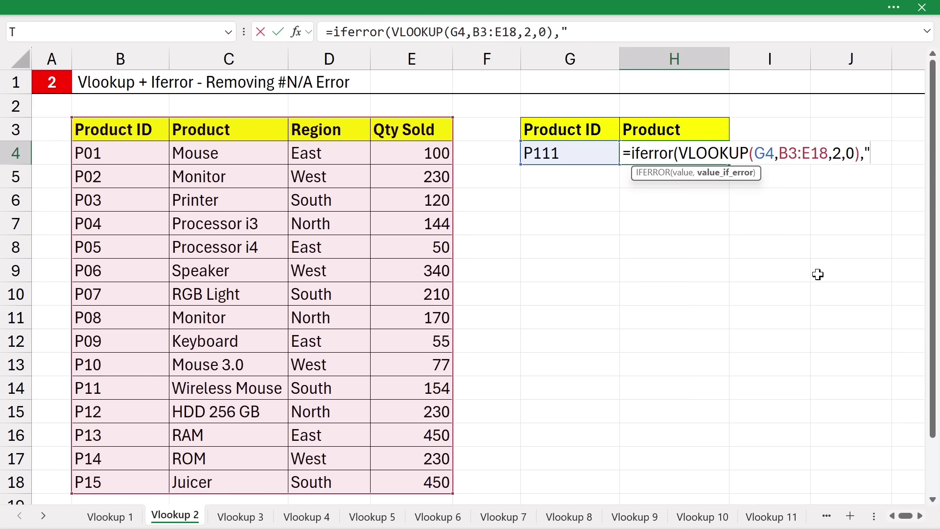
pyautogui.write('Not Found')
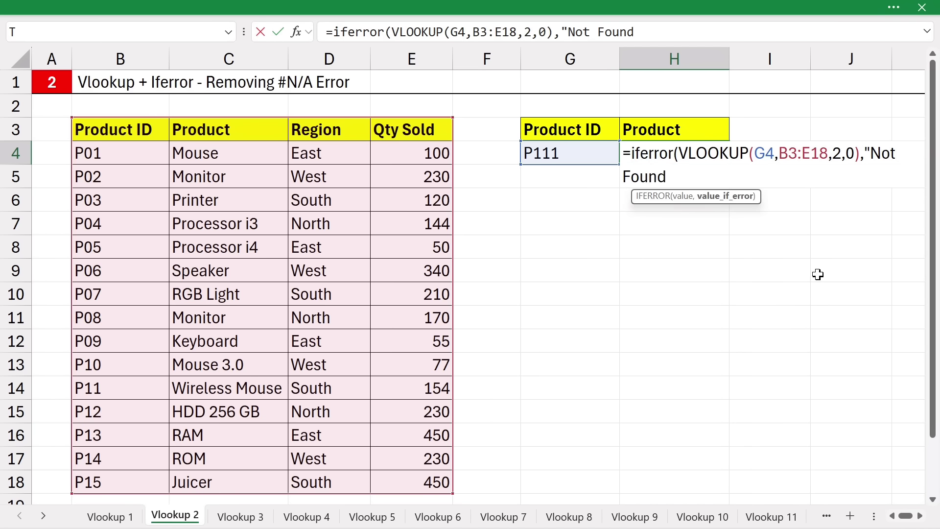
pyautogui.write('")')
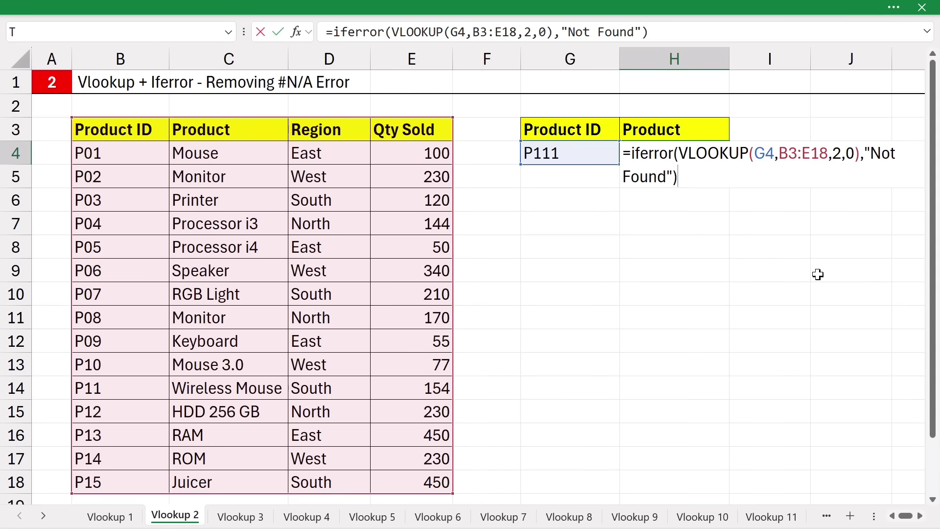
pyautogui.press('Return')
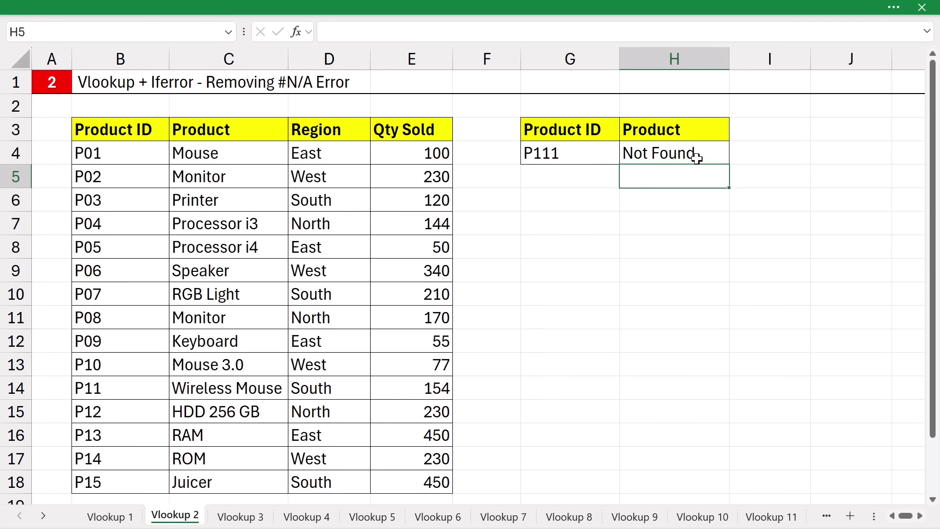
# - Shorten the lookup product ID in cell G4 to P11 to test the IFERROR formula with an existing ID
pyautogui.doubleClick(592, 156)
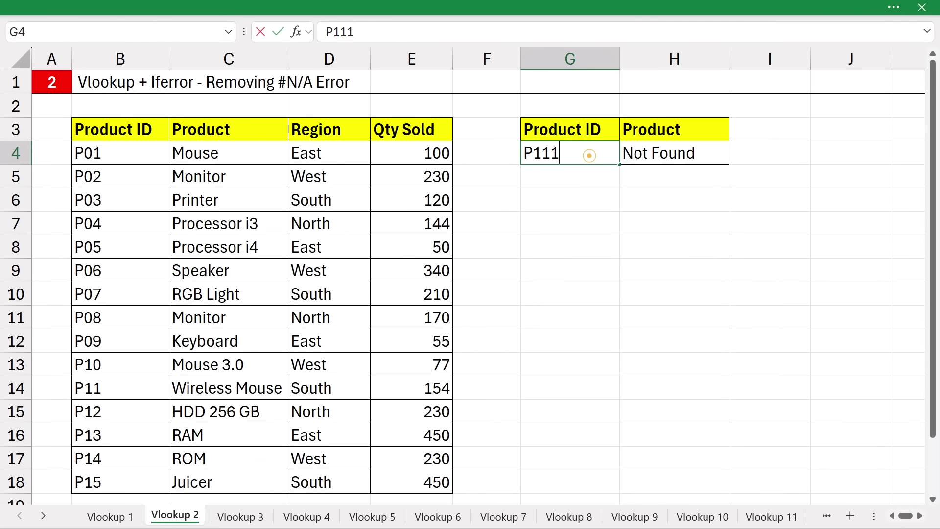
pyautogui.press('BackSpace')
pyautogui.click(572, 265)
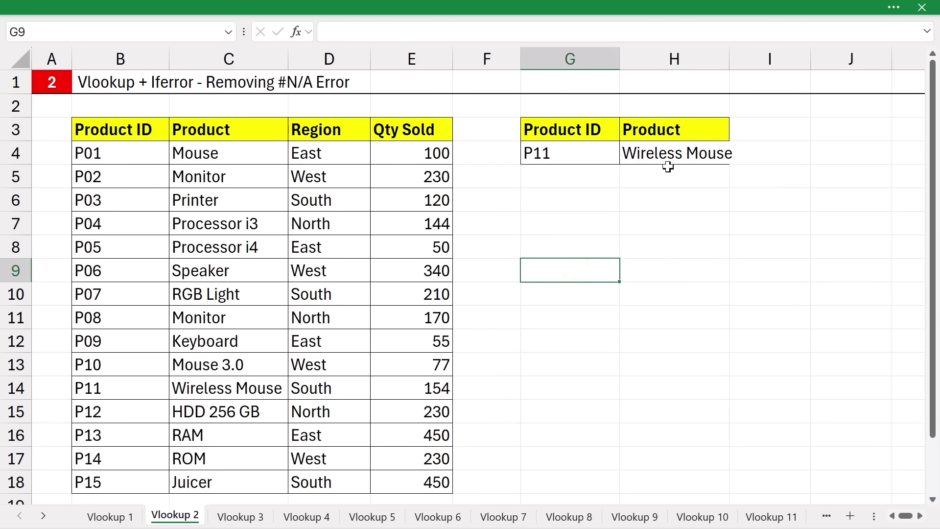
# - Change the lookup product ID in cell G4 to P114 to test the formula with a missing ID
pyautogui.doubleClick(577, 154)
pyautogui.write('4')
pyautogui.click(586, 271)
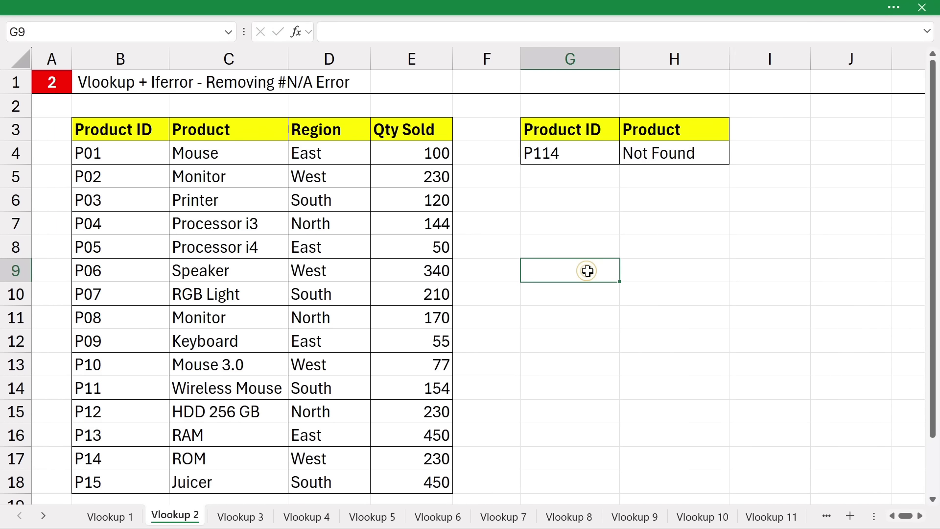
# - Replace the "Not Found" fallback in the H4 formula with empty text: =IFERROR(VLOOKUP(G4,B3:E18,2,0),"")
pyautogui.click(668, 155)
pyautogui.doubleClick(668, 155)
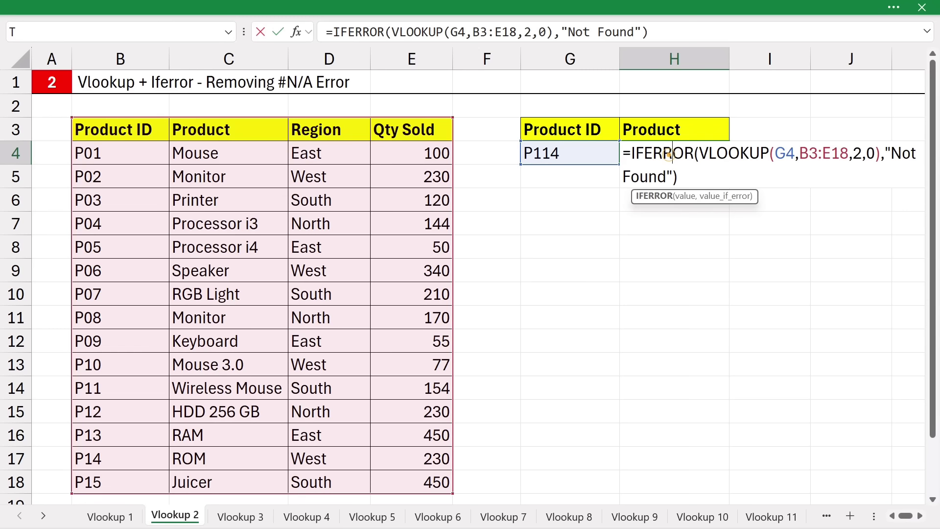
pyautogui.moveTo(890, 157); pyautogui.dragTo(666, 178)
pyautogui.press('Delete')
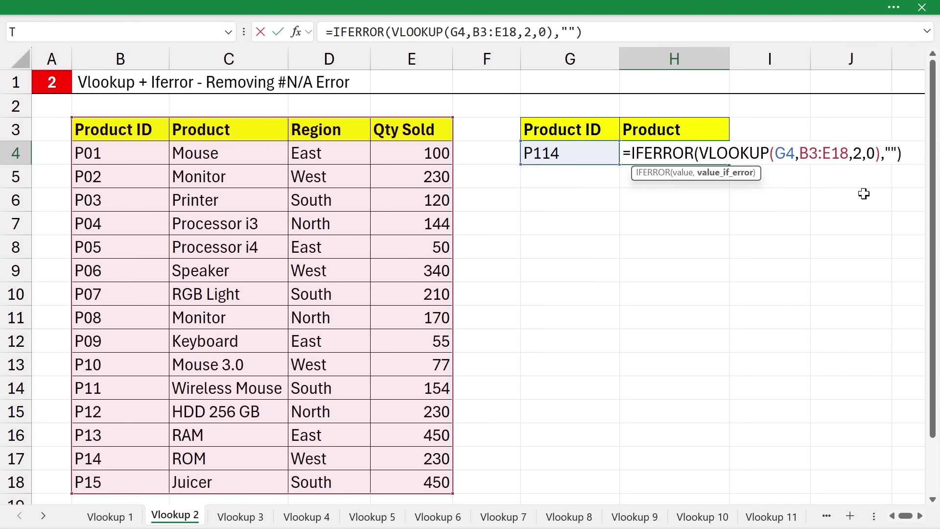
pyautogui.press('Return')
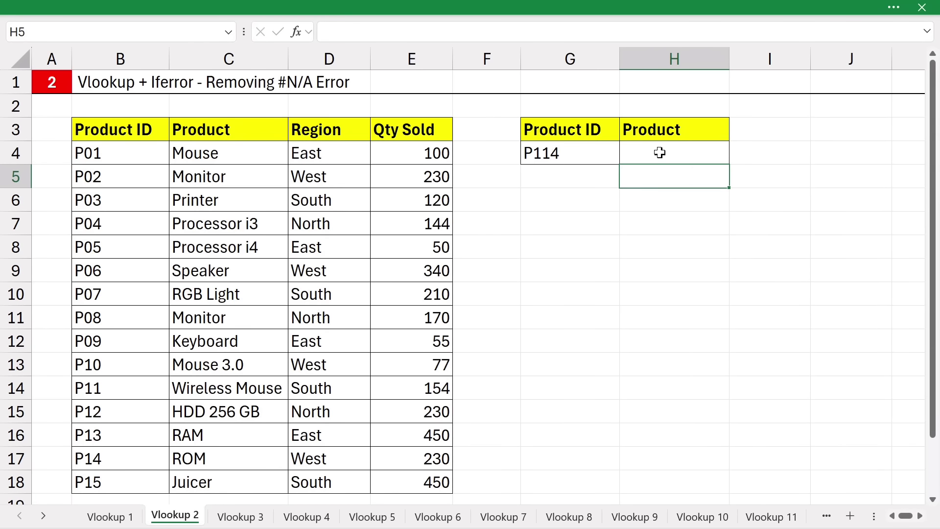
# - Set the lookup product ID in cell G4 back to P11 to test the blank-fallback formula
pyautogui.click(585, 152)
pyautogui.doubleClick(583, 152)
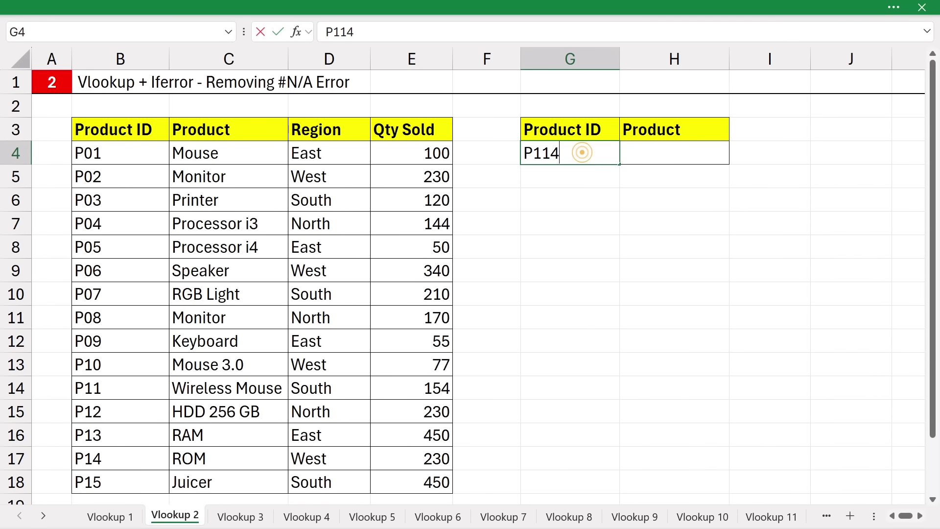
pyautogui.press('BackSpace')
pyautogui.click(567, 209)
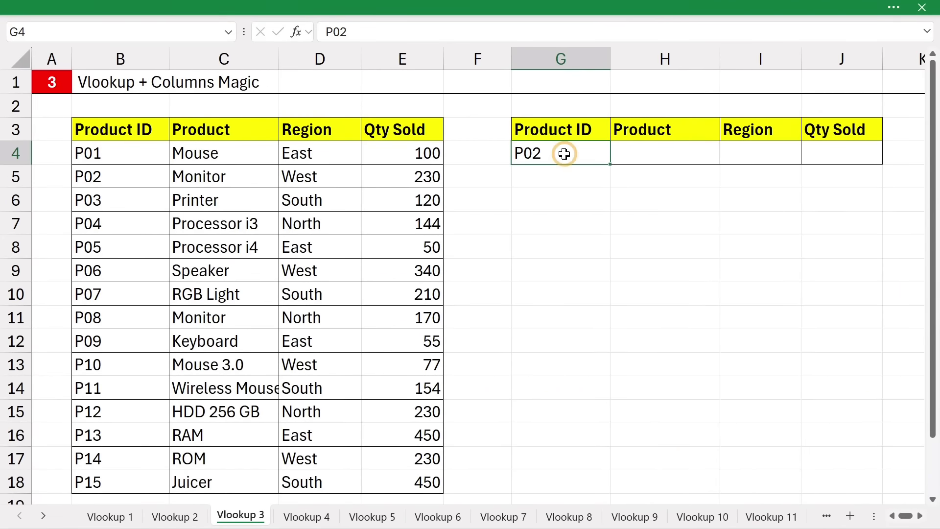
pyautogui.moveTo(635, 155); pyautogui.dragTo(792, 160)
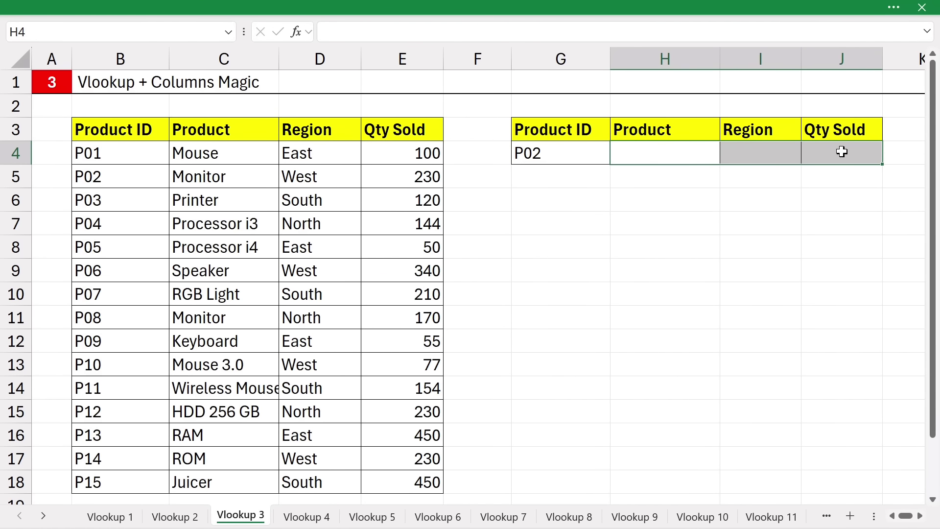
pyautogui.click(654, 152)
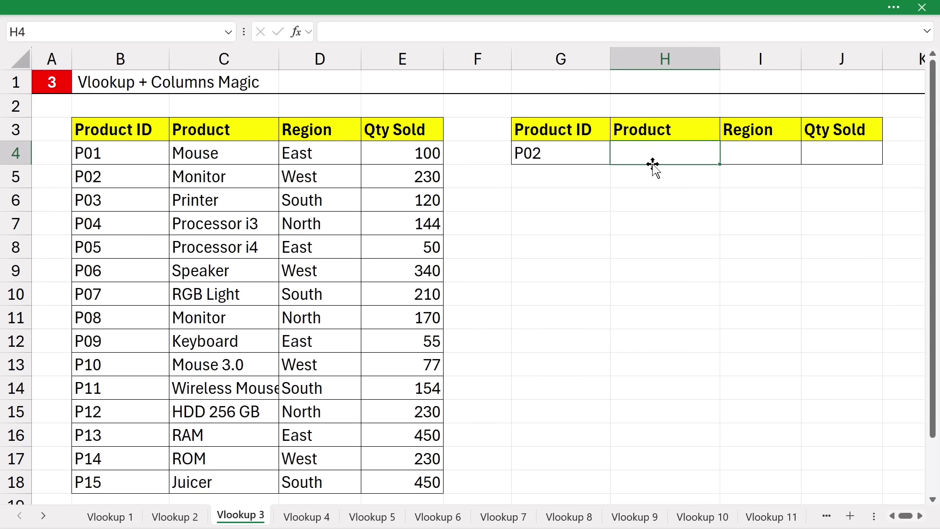
pyautogui.click(839, 152)
pyautogui.click(762, 152)
pyautogui.click(654, 151)
pyautogui.click(751, 153)
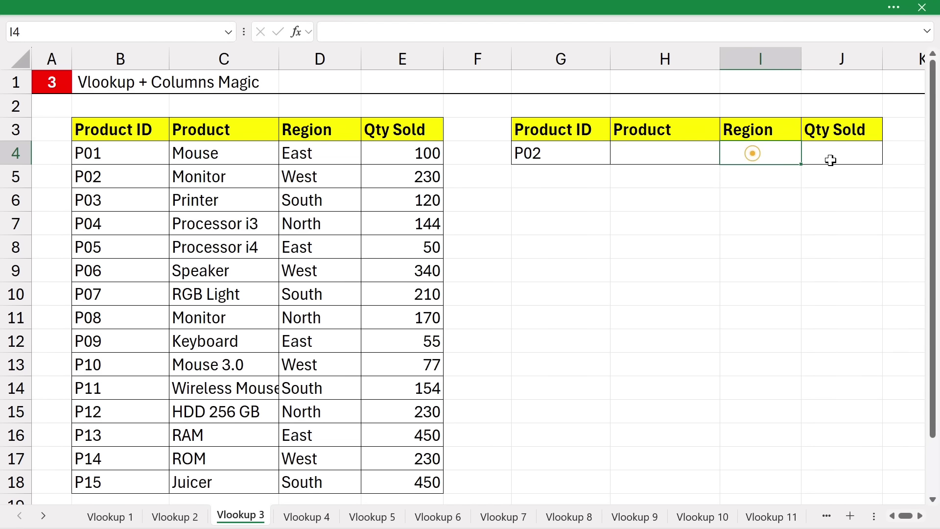
pyautogui.click(838, 156)
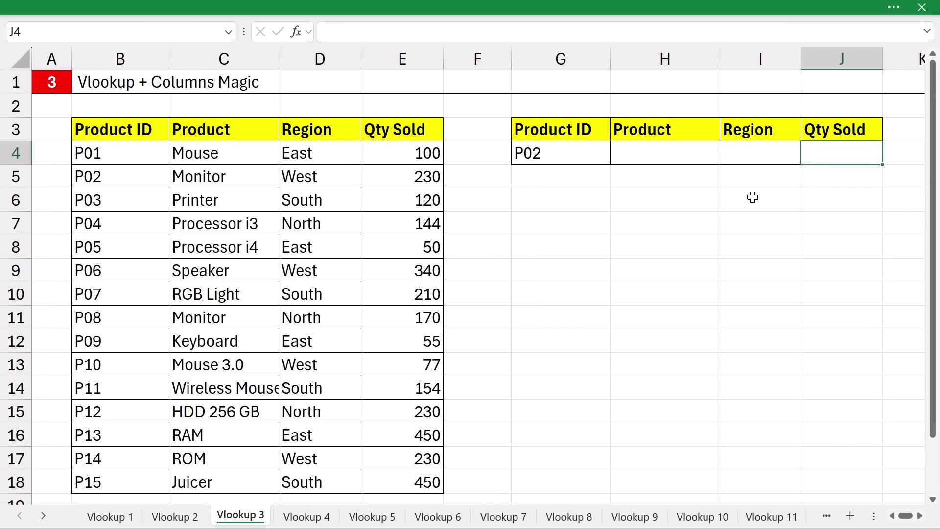
pyautogui.click(653, 158)
pyautogui.click(746, 156)
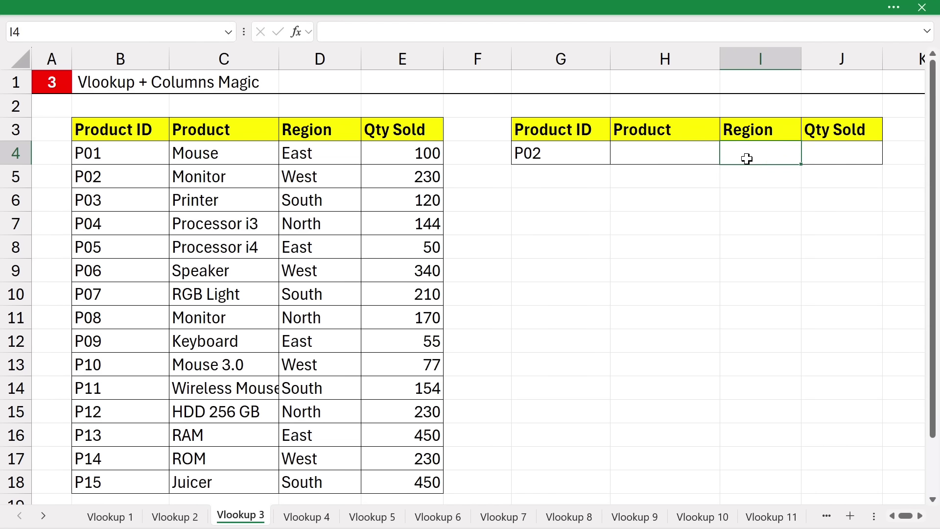
pyautogui.click(824, 151)
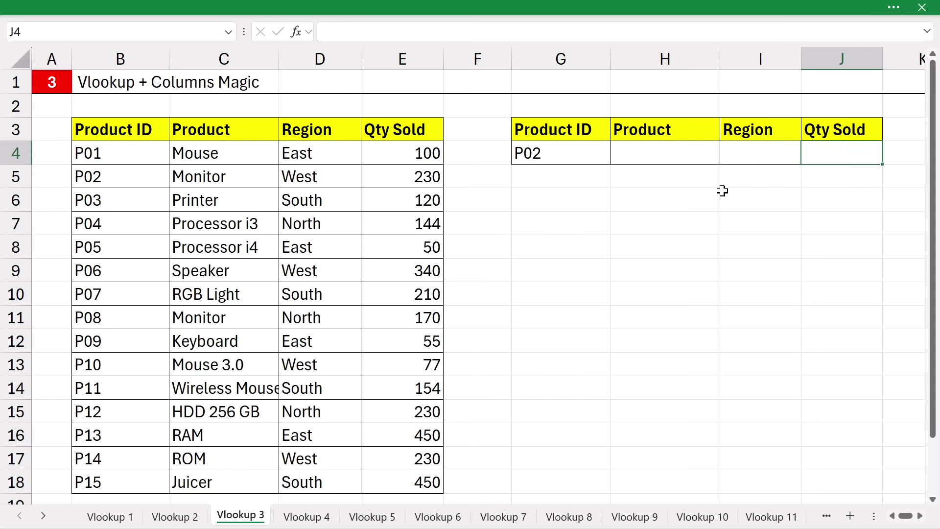
# - Enter the test formula =COLUMNS(G7:J7) in cell G9
pyautogui.click(552, 269)
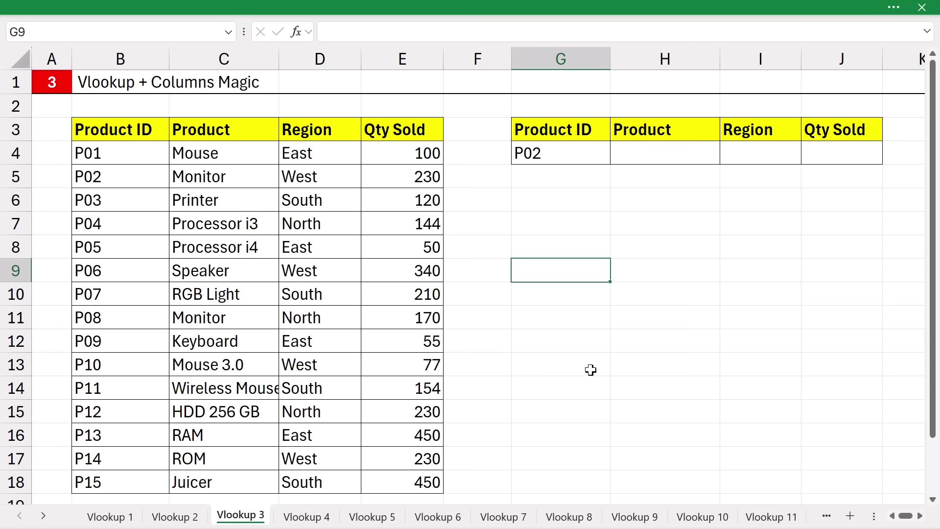
pyautogui.write('=columns')
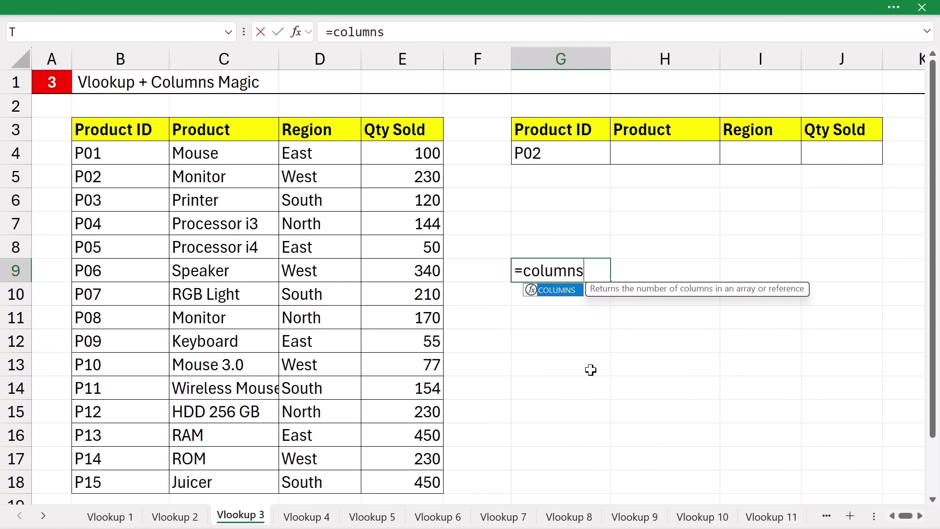
pyautogui.press('Tab')
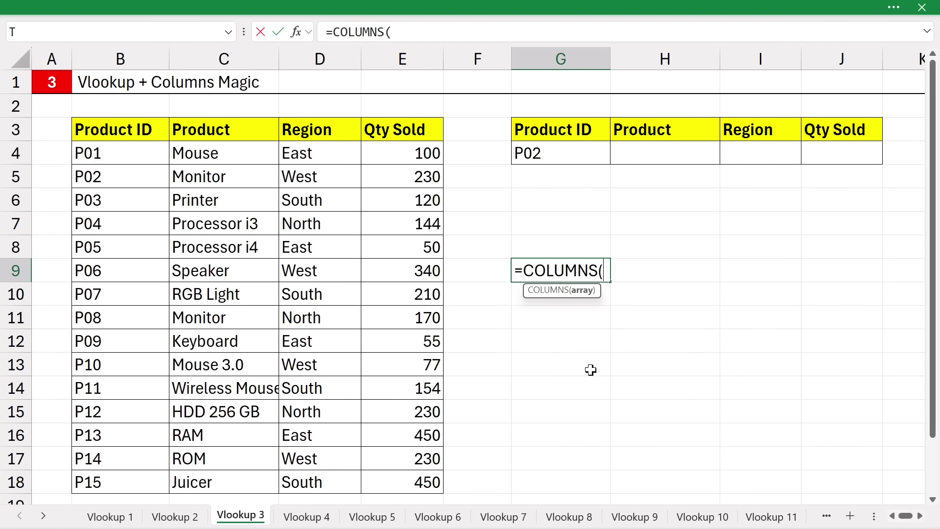
pyautogui.moveTo(533, 224); pyautogui.dragTo(815, 221)
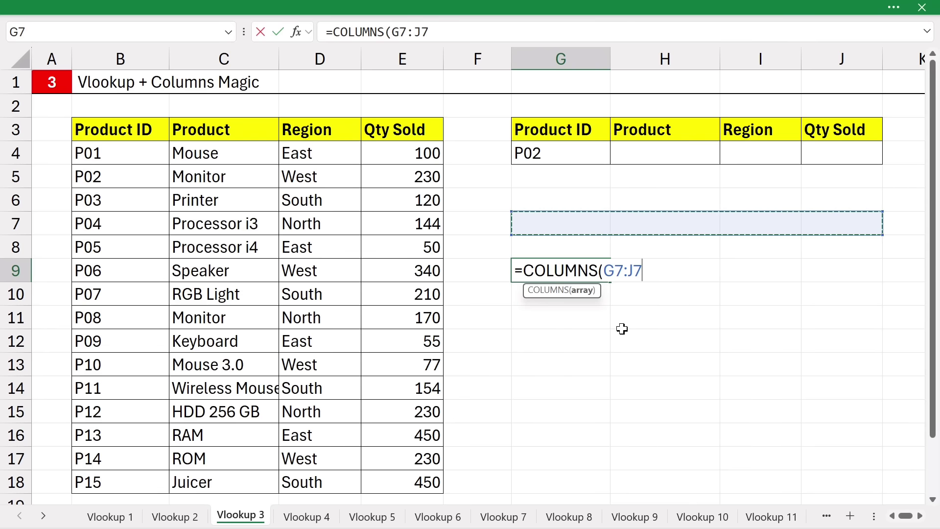
pyautogui.press('Return')
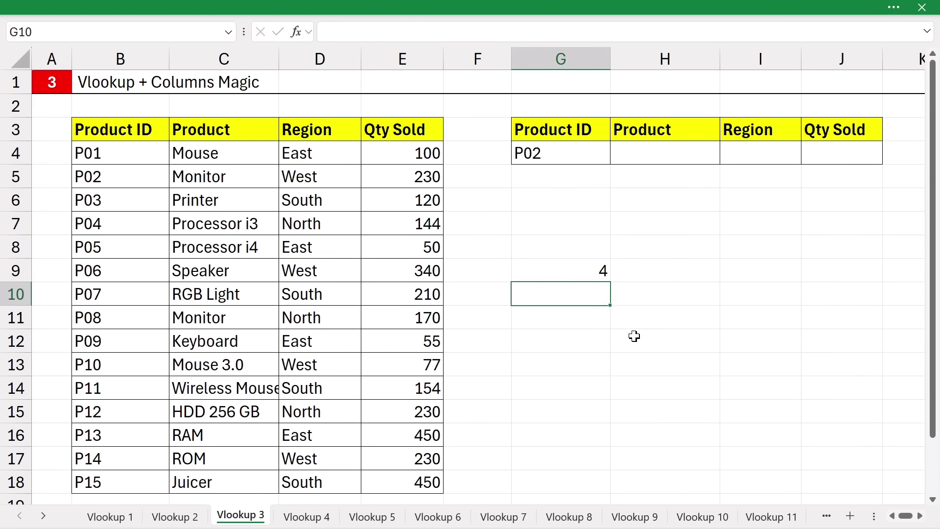
# - Change the formula in cell G9 to an expanding range with a locked start: =COLUMNS($G$7:G7)
pyautogui.doubleClick(572, 271)
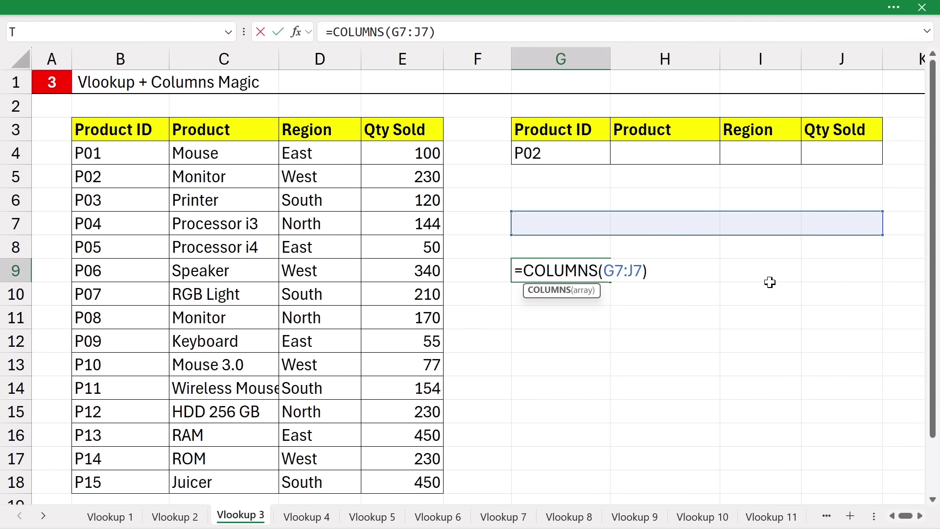
pyautogui.press('Left')
pyautogui.press('BackSpace')
pyautogui.press('BackSpace')
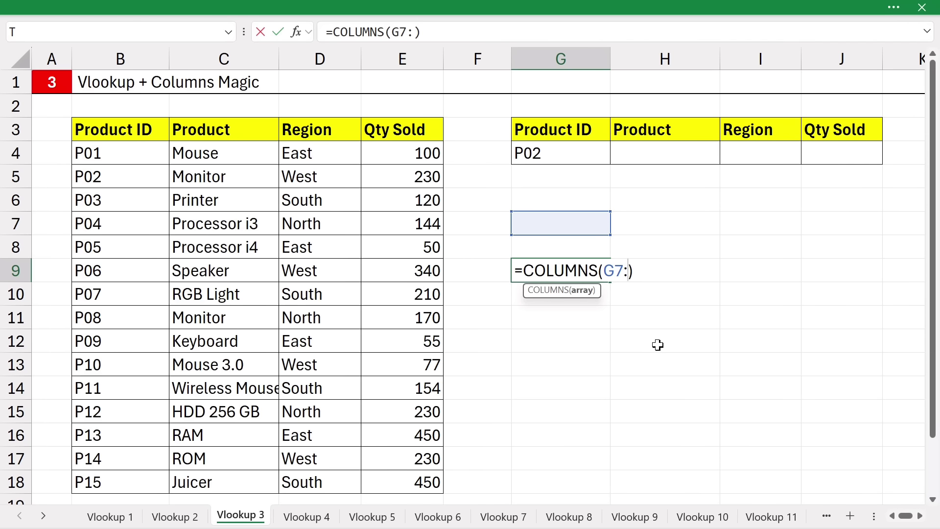
pyautogui.click(546, 224)
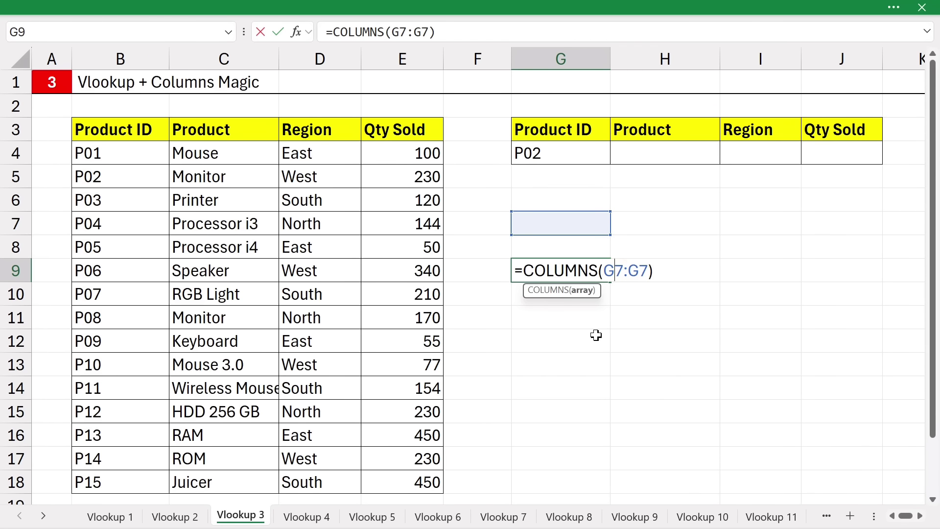
pyautogui.press('F4')
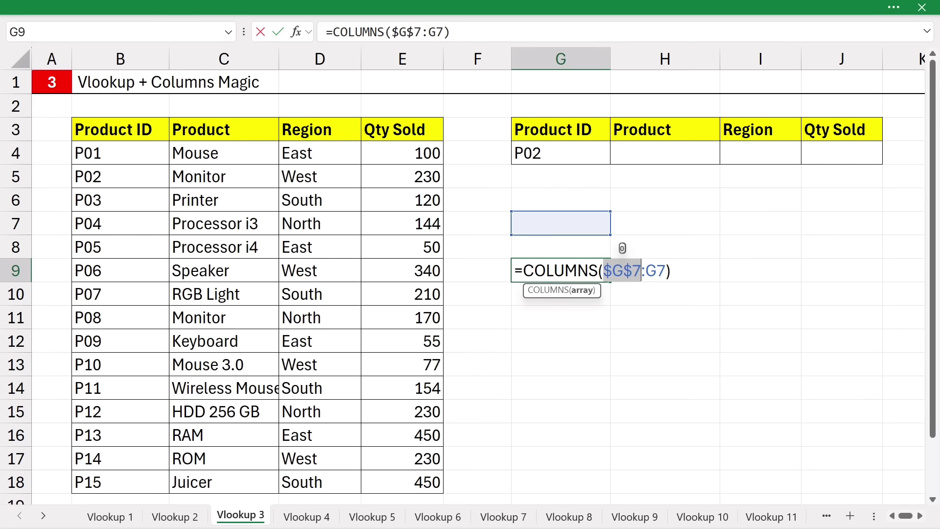
pyautogui.click(680, 270)
pyautogui.press('Return')
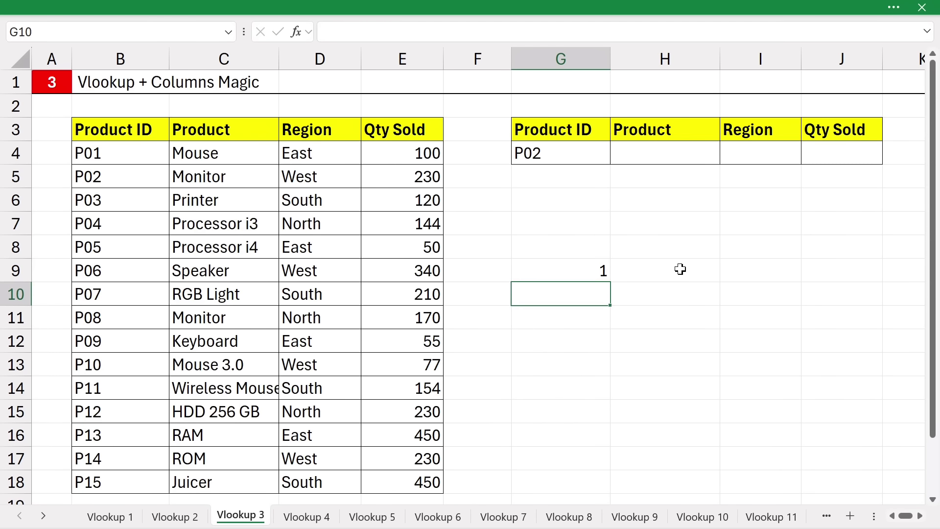
# - Review the COLUMNS formula in cell G9 and fill it across to J9
pyautogui.click(587, 271)
pyautogui.doubleClick(574, 272)
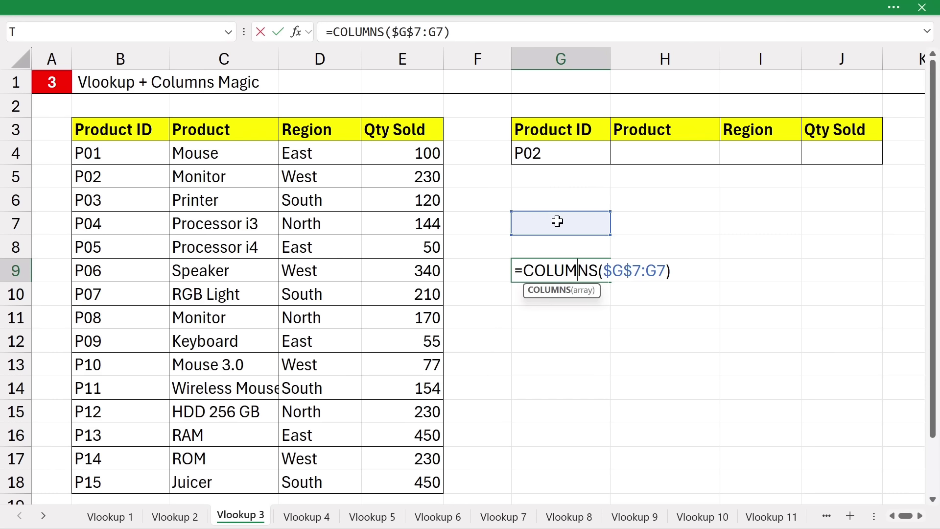
pyautogui.press('Return')
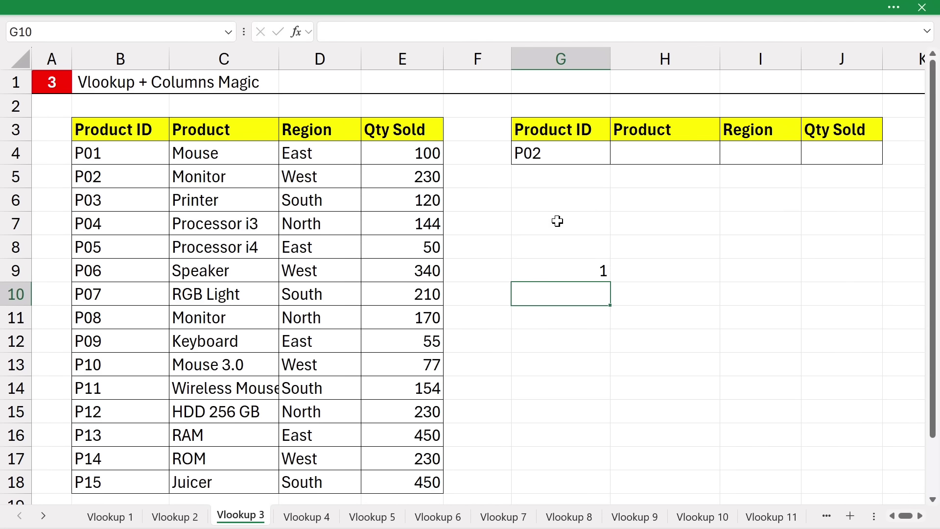
pyautogui.click(580, 269)
pyautogui.moveTo(609, 282); pyautogui.dragTo(862, 282)
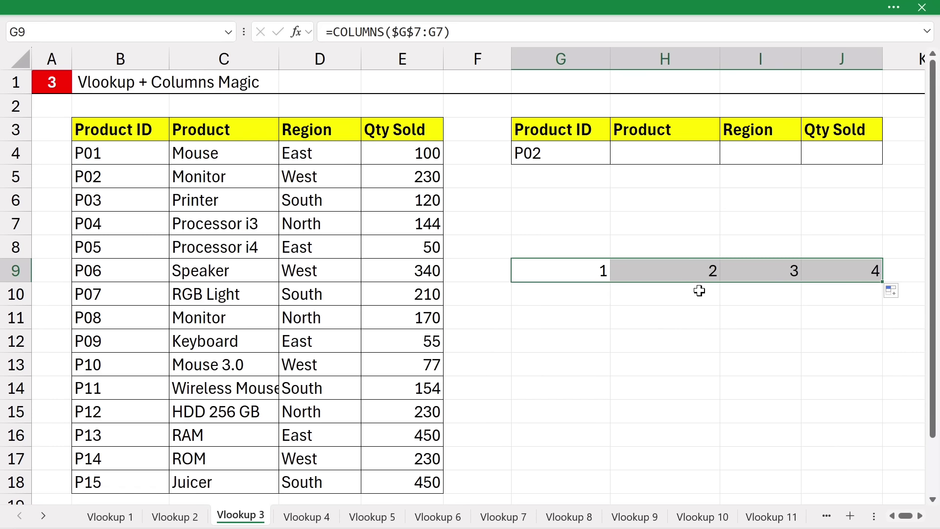
# - Inspect how the referenced range expands in the filled COLUMNS formulas in cells H9, I9 and J9
pyautogui.click(699, 275)
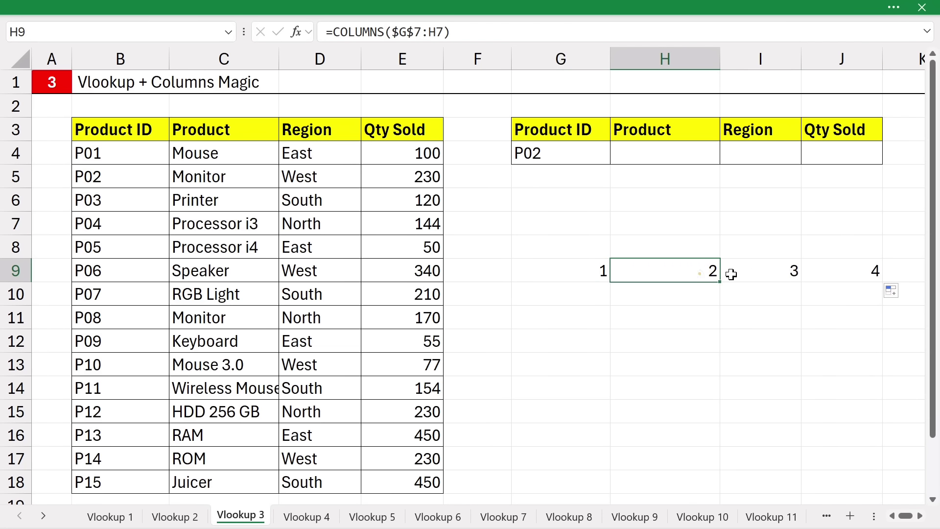
pyautogui.doubleClick(701, 270)
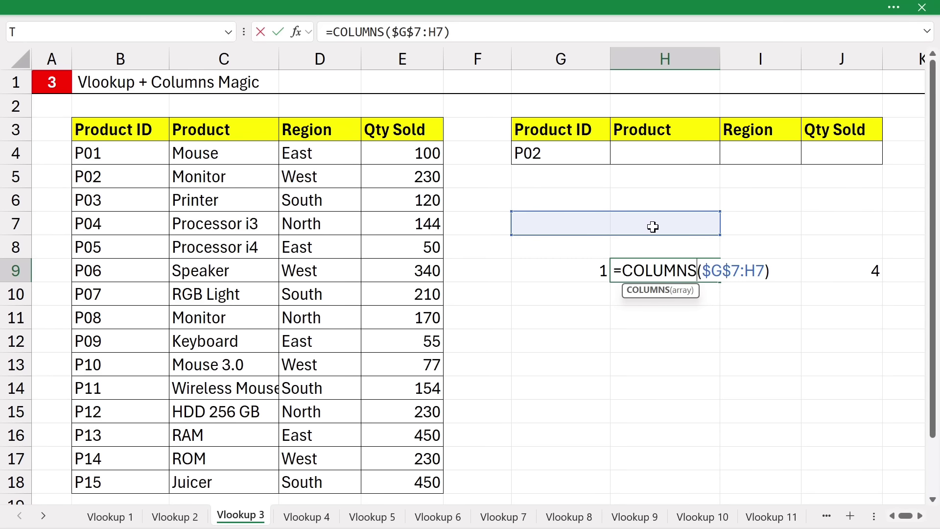
pyautogui.press('Return')
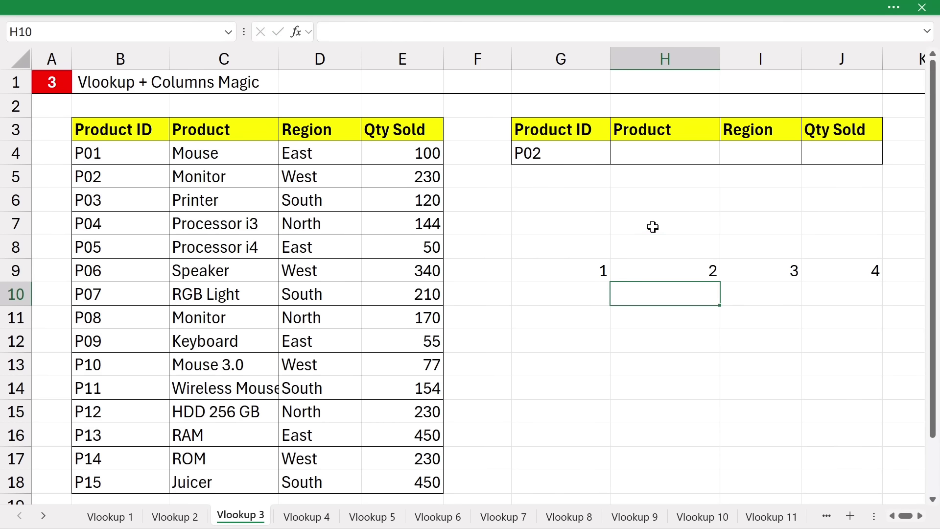
pyautogui.click(752, 269)
pyautogui.press('F2')
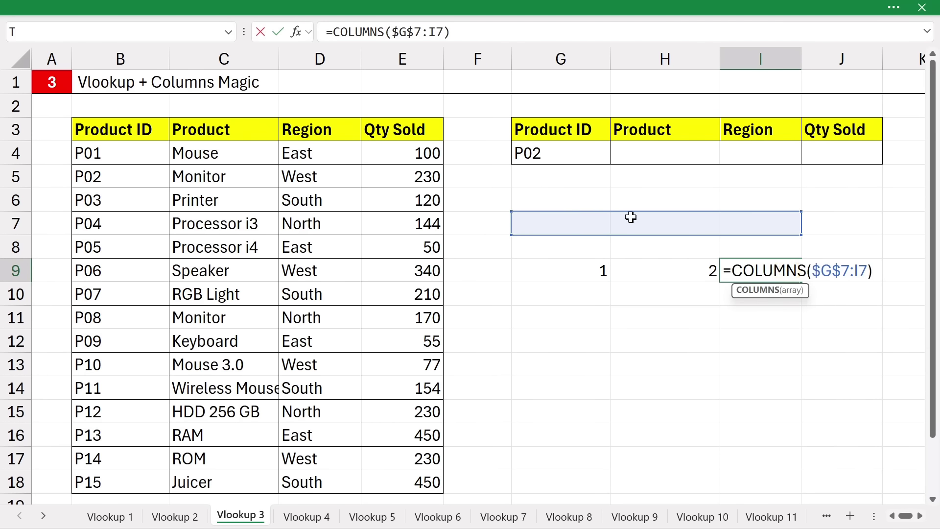
pyautogui.press('Return')
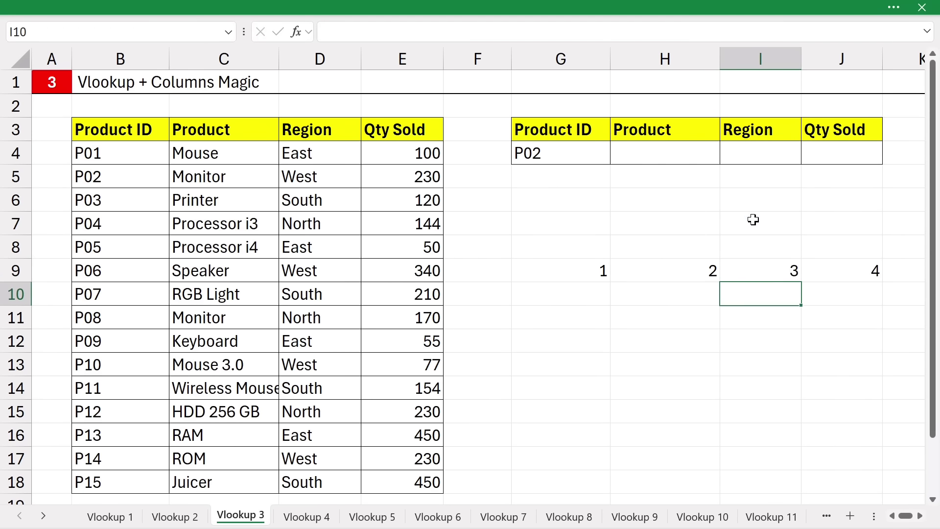
pyautogui.click(843, 264)
pyautogui.press('F2')
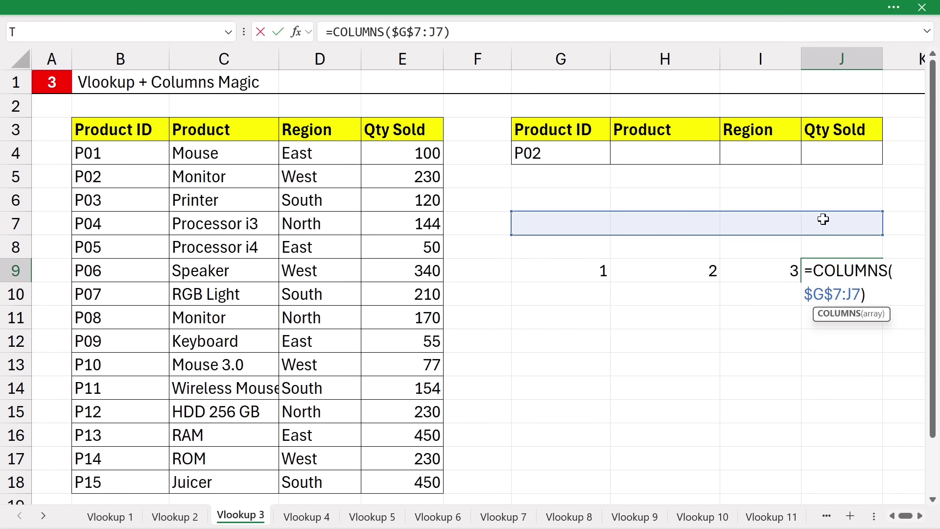
pyautogui.press('Return')
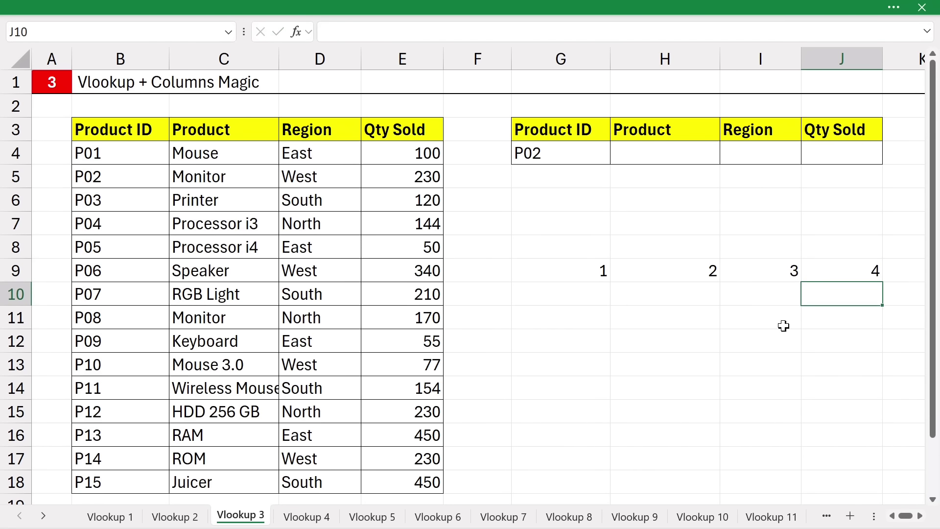
# - Clear the COLUMNS test formulas by deleting the contents of G9:J12
pyautogui.moveTo(577, 267); pyautogui.dragTo(838, 331)
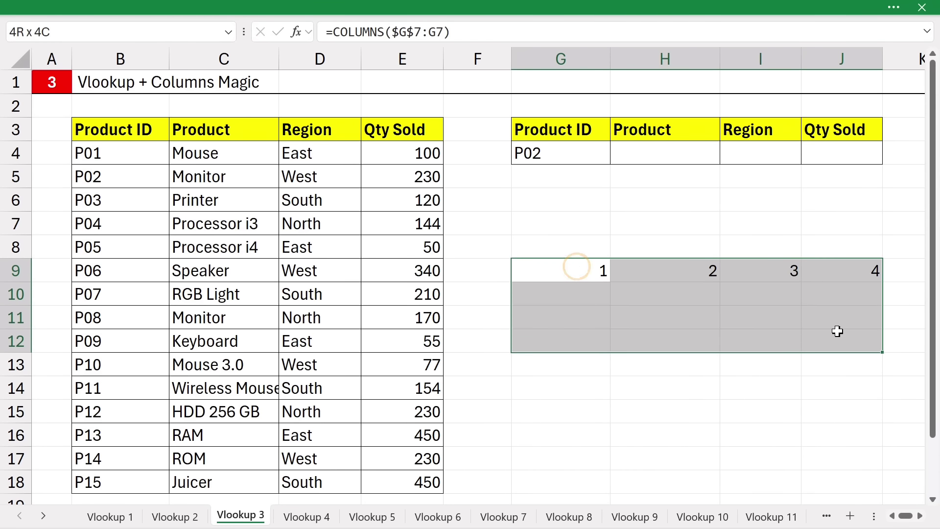
pyautogui.press('Delete')
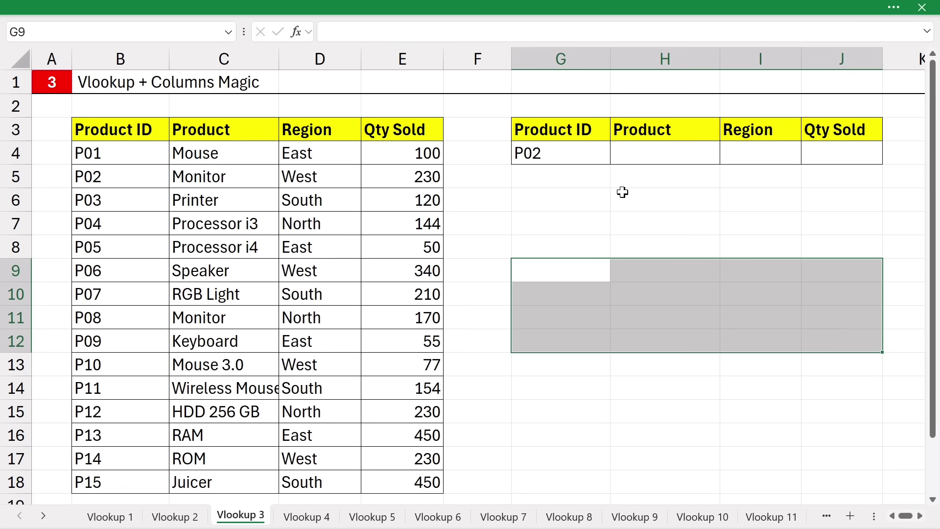
# - Start a VLOOKUP formula in cell H4 with the Product ID cell locked as $G$4 for the lookup value
pyautogui.click(633, 156)
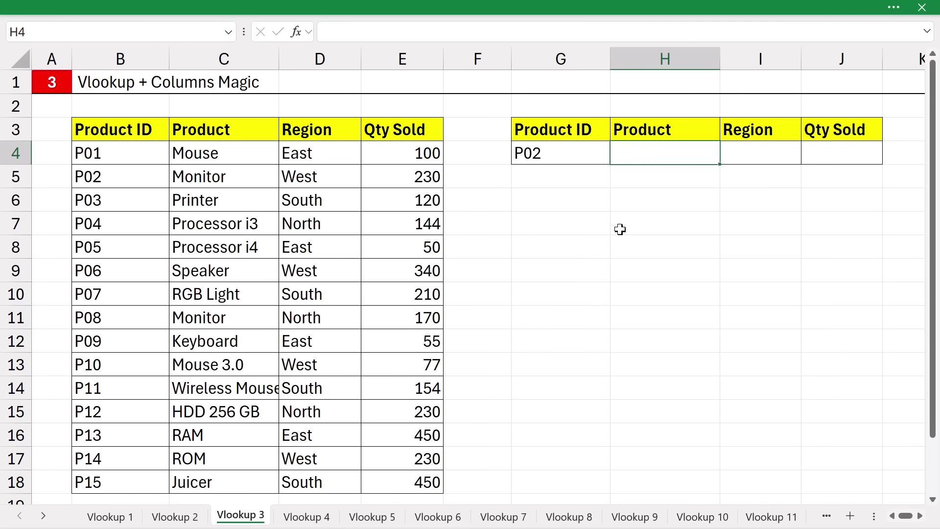
pyautogui.write('=vlooku')
pyautogui.press('Tab')
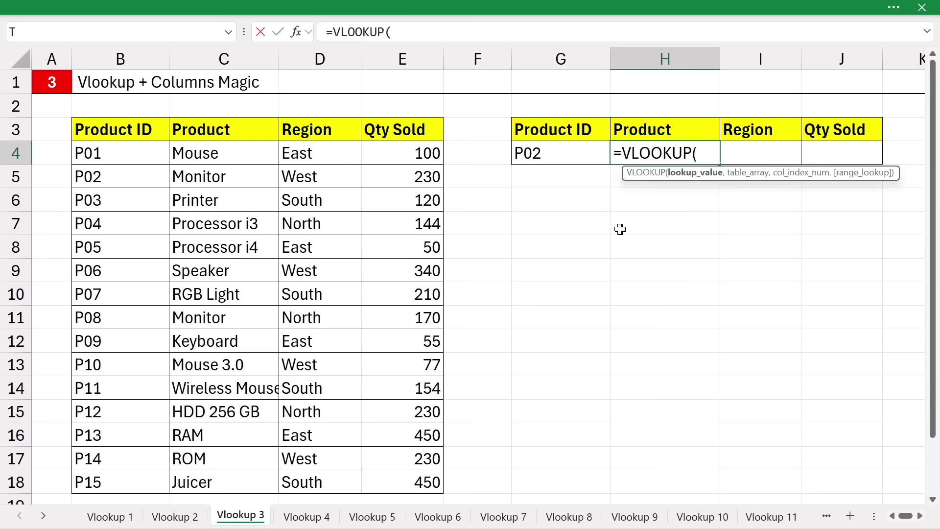
pyautogui.click(543, 157)
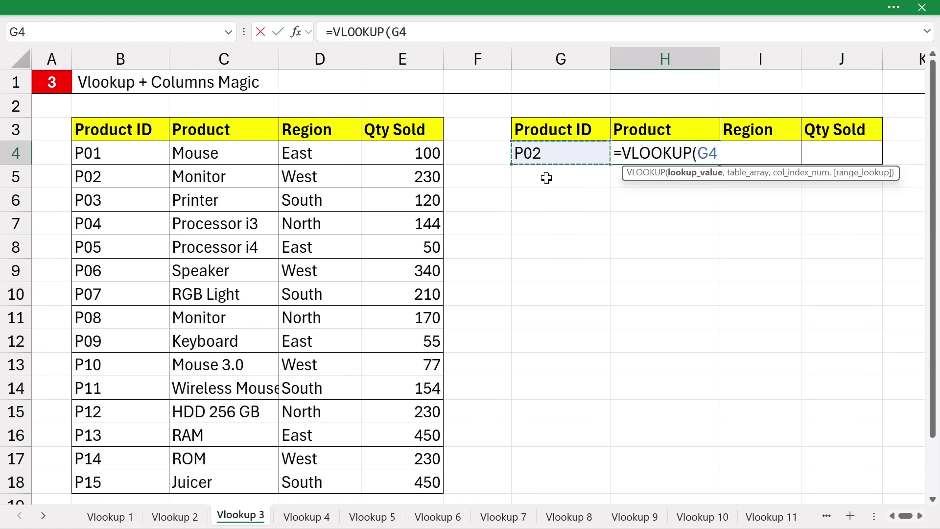
pyautogui.press('F4')
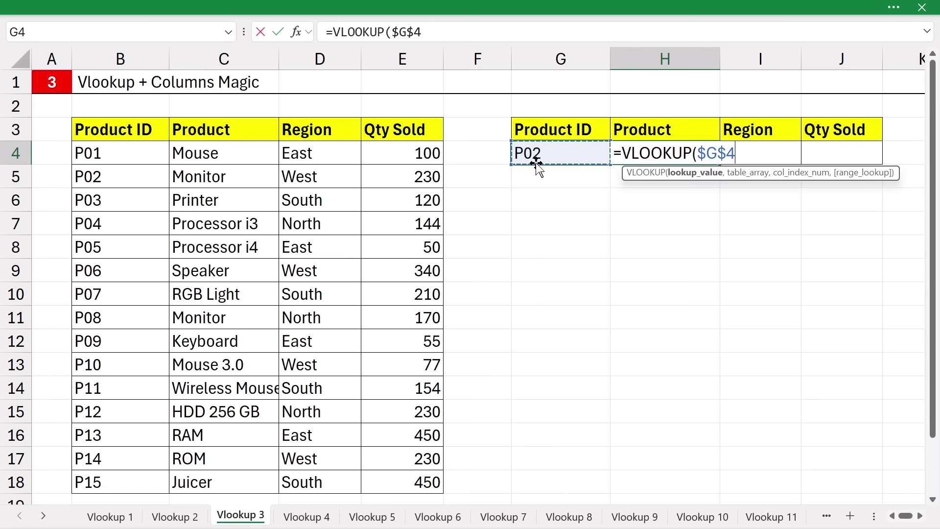
pyautogui.write(',')
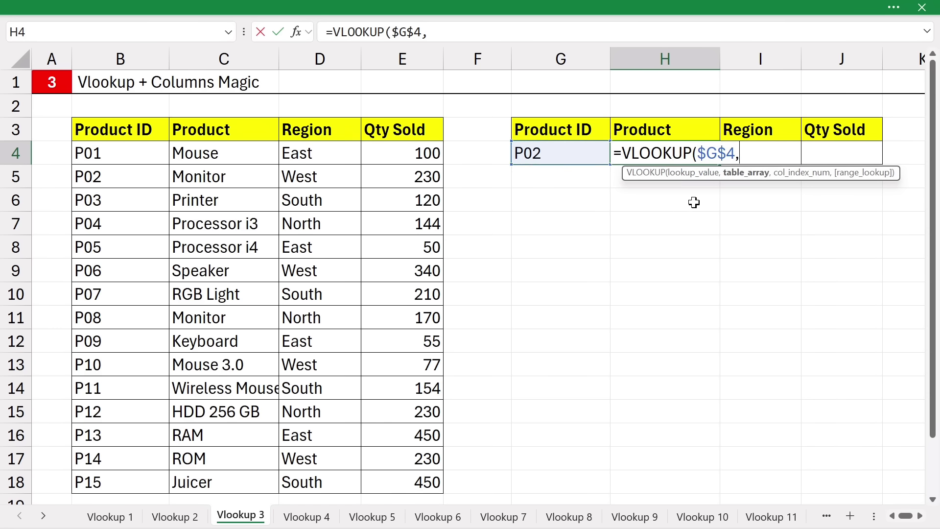
# - Add the full source table to the H4 formula as the locked table array $B$3:$E$18
pyautogui.moveTo(115, 130); pyautogui.dragTo(399, 458)
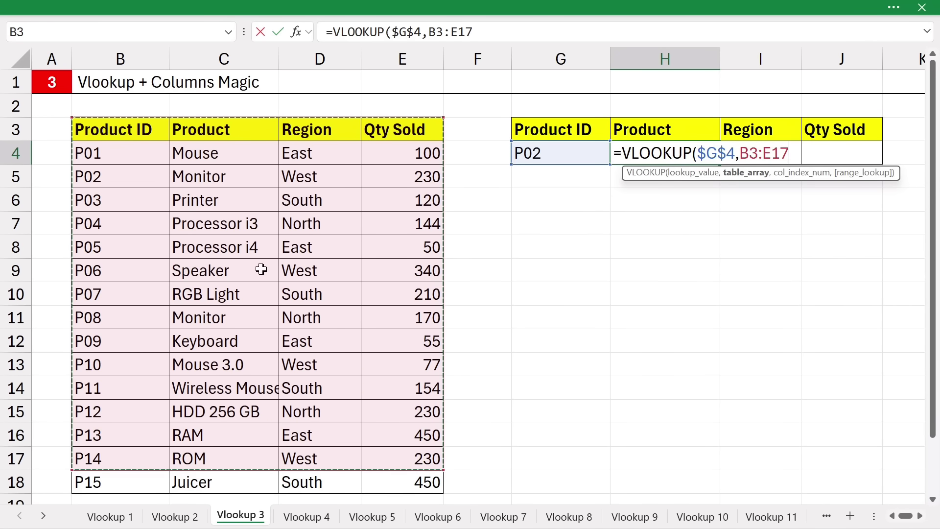
pyautogui.moveTo(103, 128); pyautogui.dragTo(431, 484)
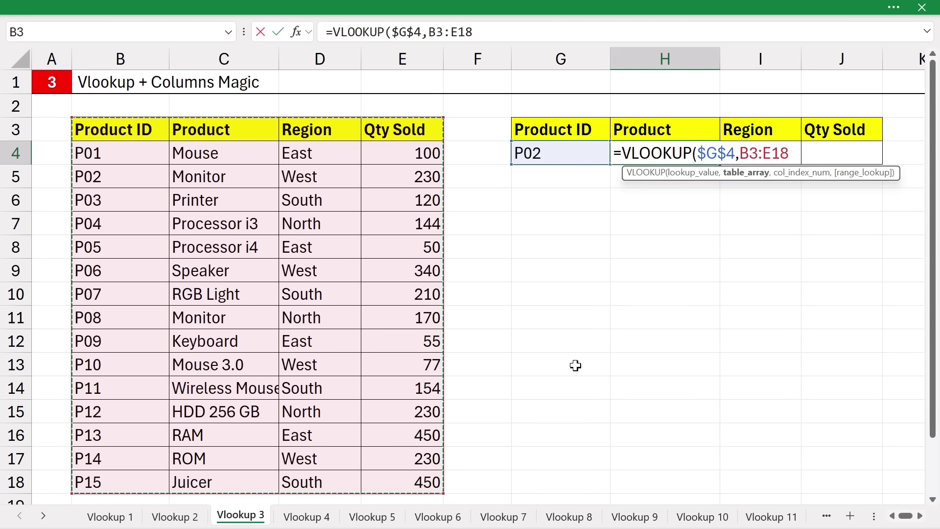
pyautogui.press('F4')
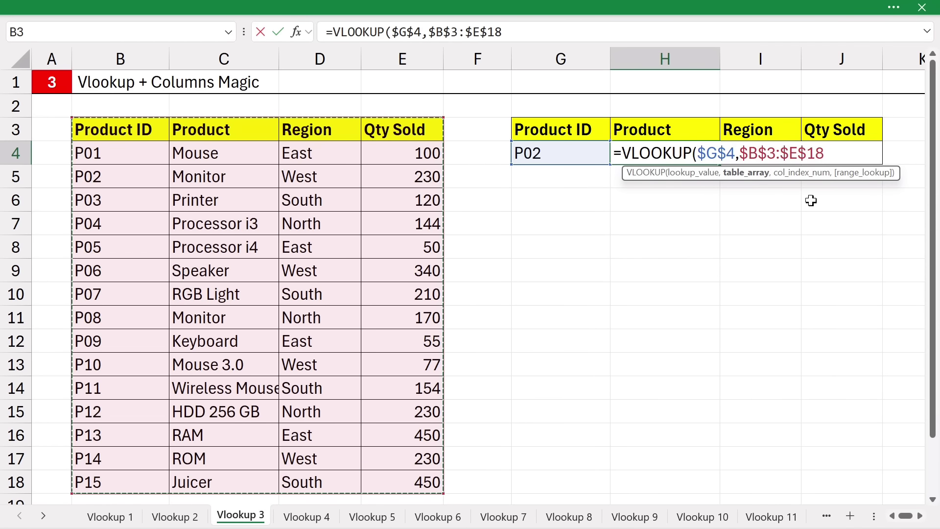
pyautogui.write(',')
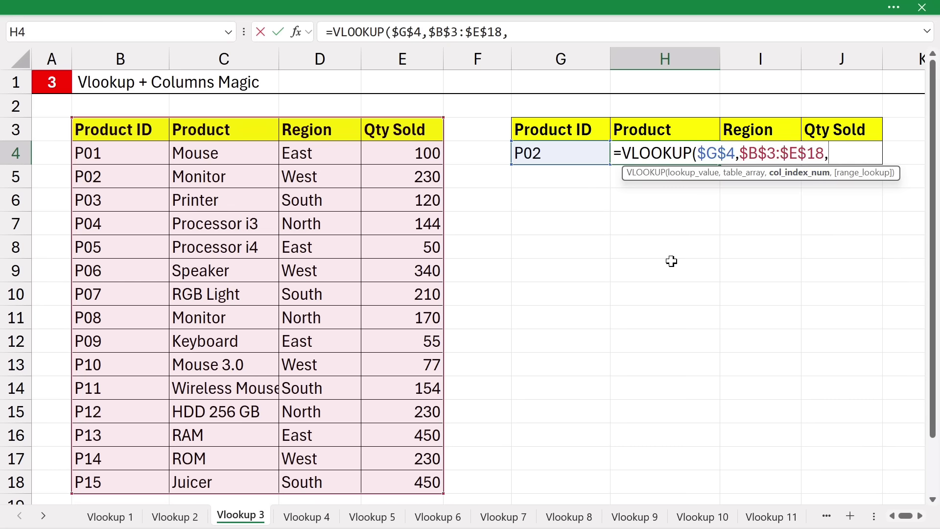
# - Nest COLUMNS as the column index in the H4 formula, using the expanding range $G$2:H2 with a locked start
pyautogui.write('columns')
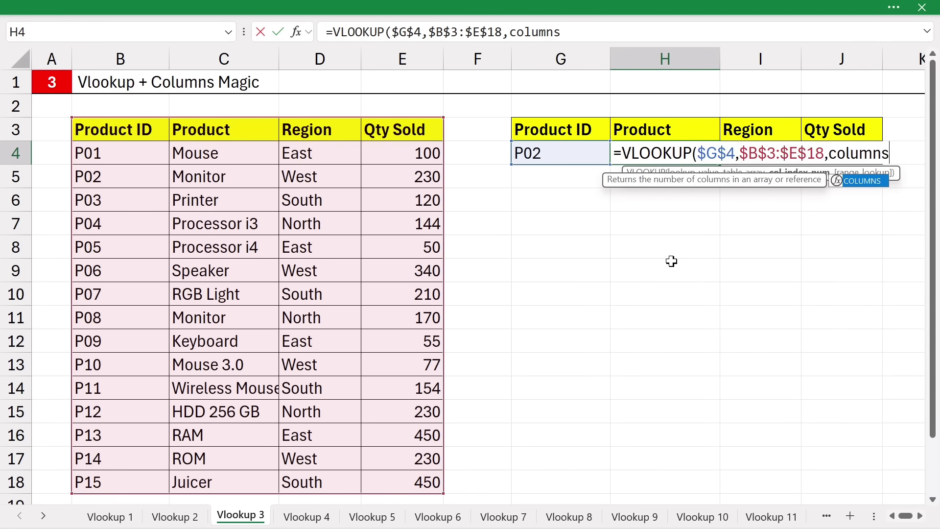
pyautogui.press('Tab')
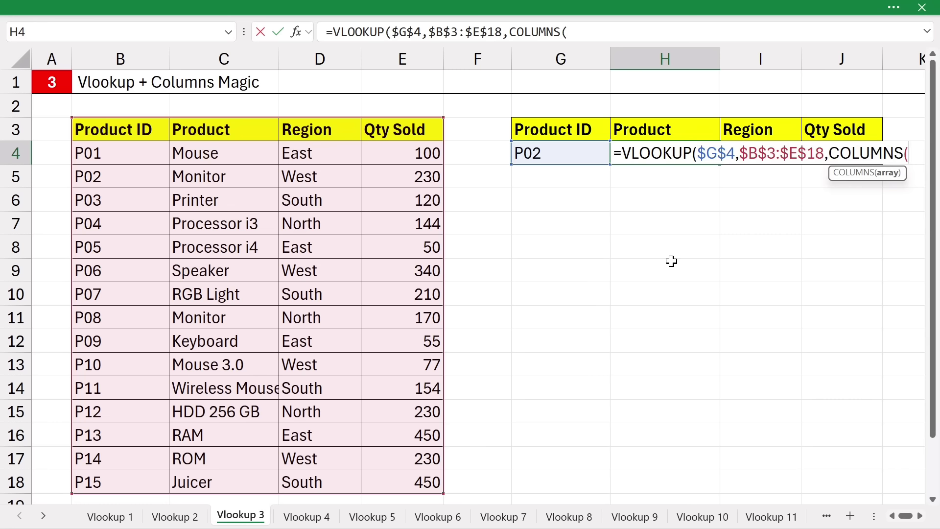
pyautogui.click(535, 102)
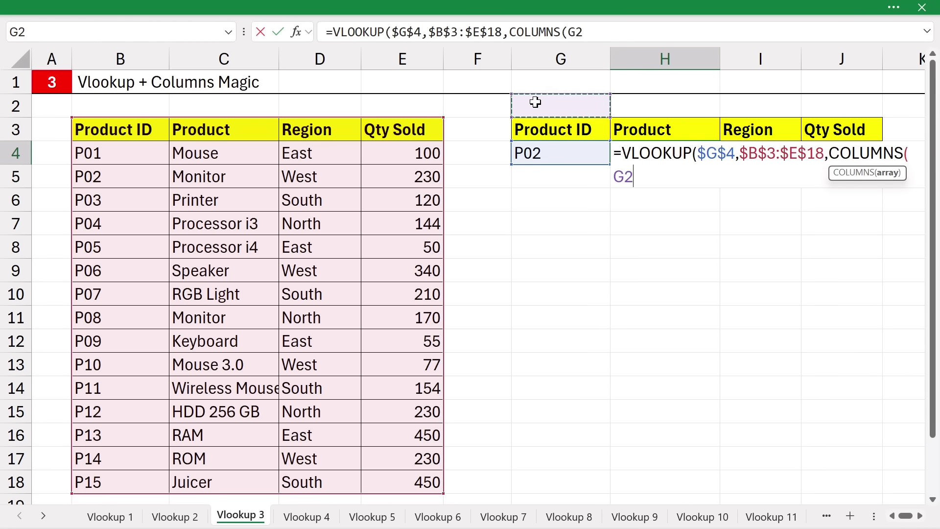
pyautogui.write(':')
pyautogui.click(535, 102)
pyautogui.moveTo(535, 102); pyautogui.dragTo(623, 103)
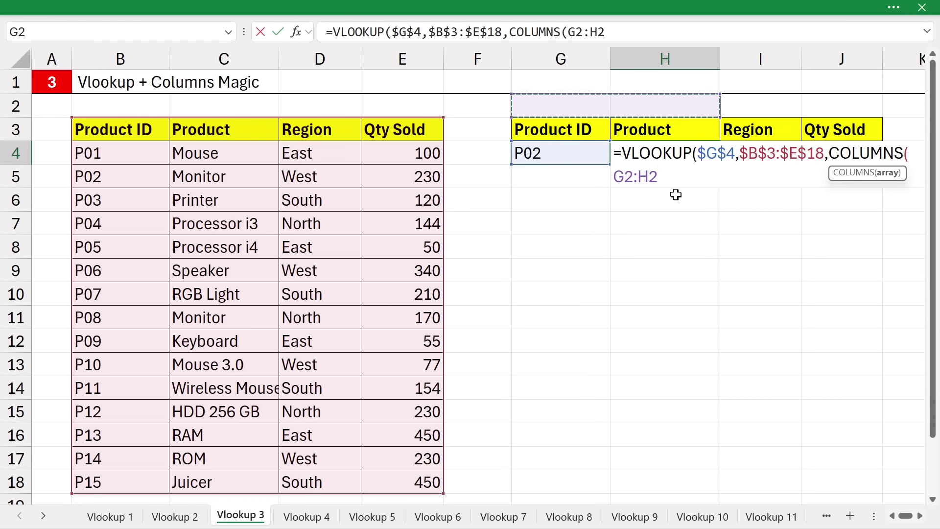
pyautogui.moveTo(624, 177); pyautogui.dragTo(621, 229)
pyautogui.click(619, 178)
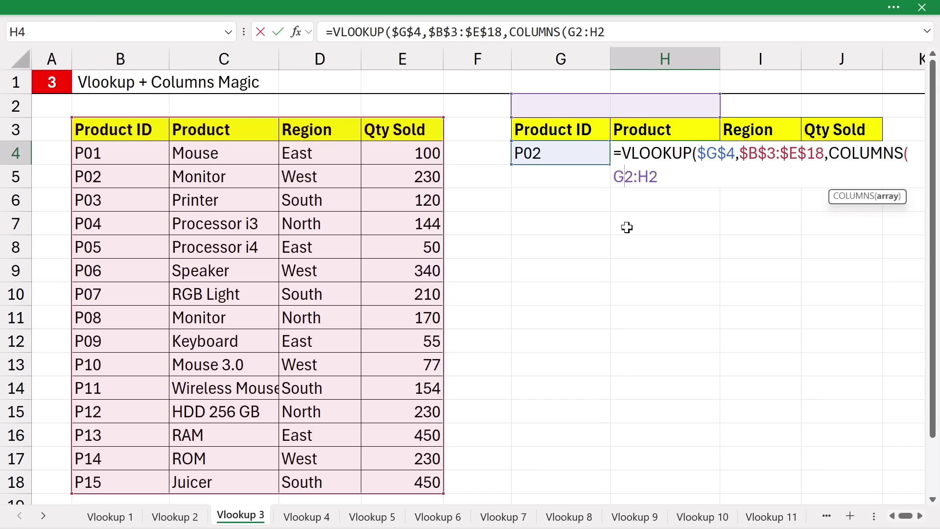
pyautogui.press('F4')
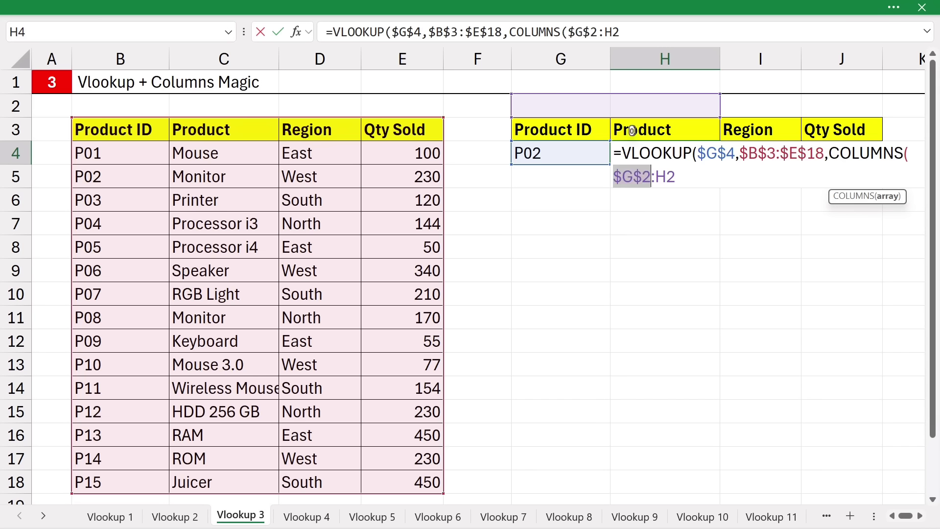
pyautogui.click(676, 177)
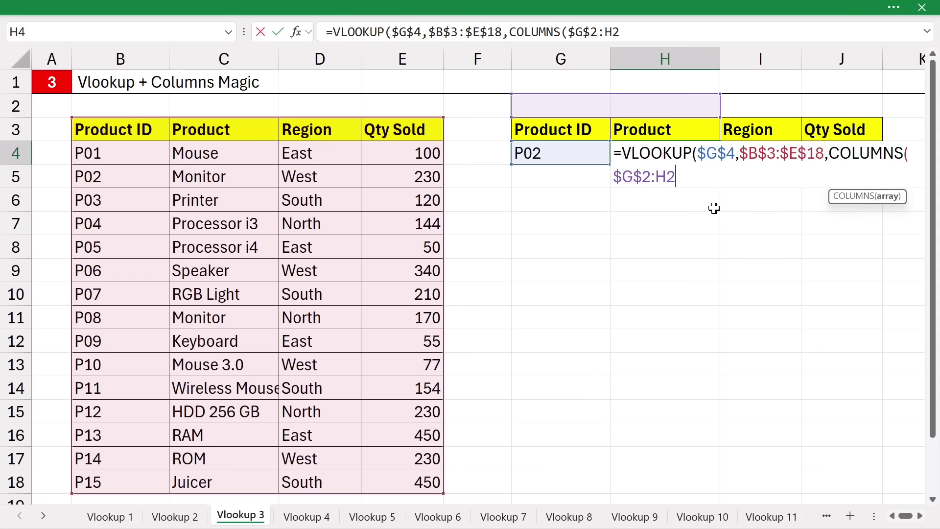
# - Close the COLUMNS function and complete the H4 VLOOKUP with exact match 0
pyautogui.write(')')
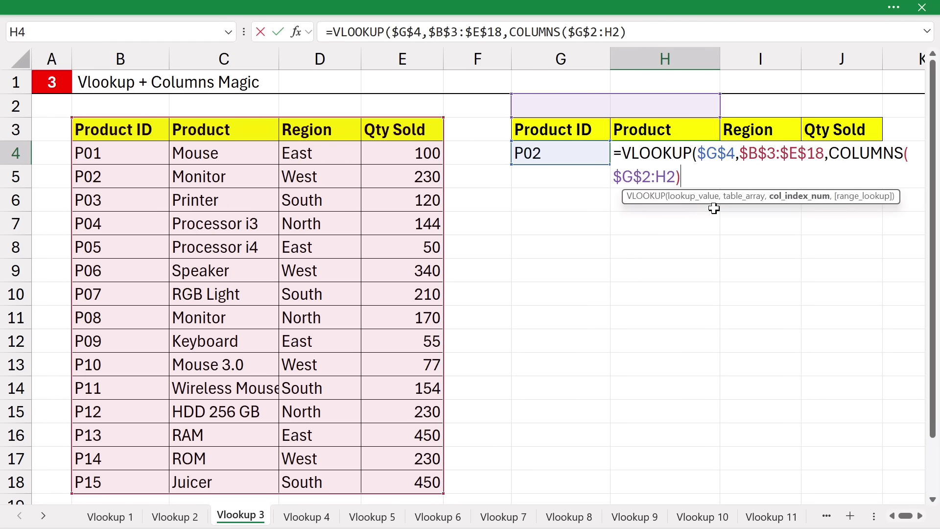
pyautogui.write(',')
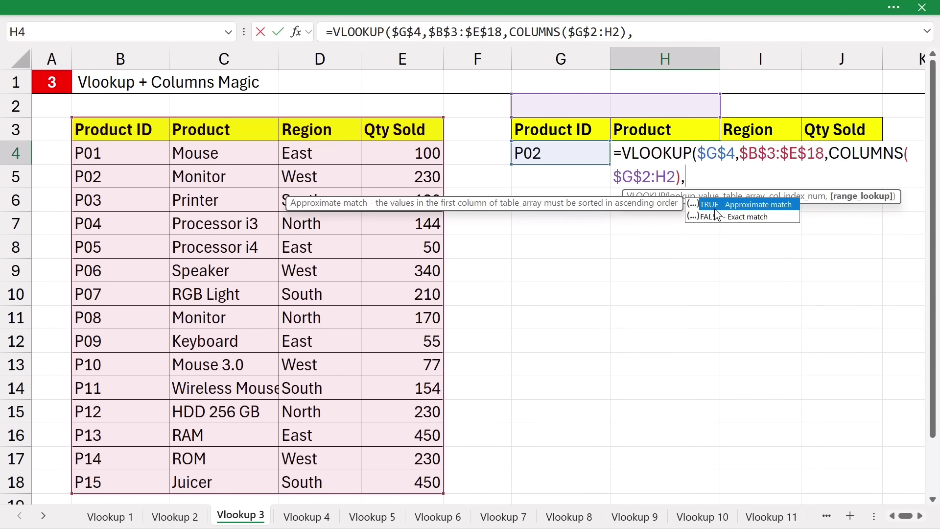
pyautogui.write('0)')
pyautogui.press('Return')
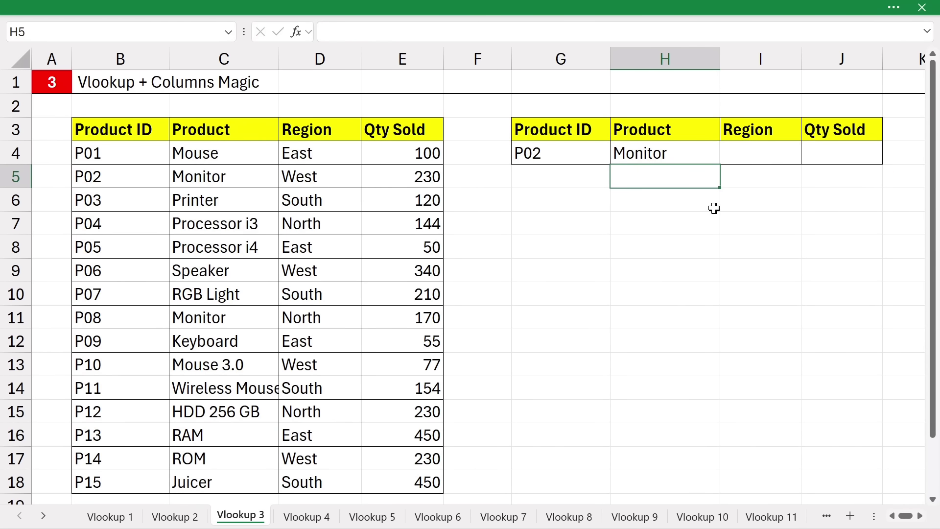
# - Fill the H4 formula across to J4 and compare the returned fields with the P02 row in the source table
pyautogui.click(682, 156)
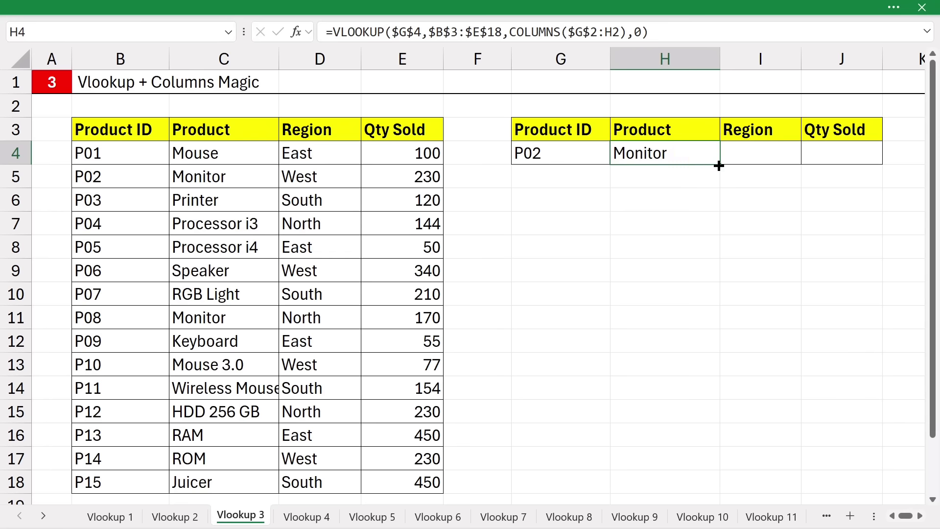
pyautogui.moveTo(719, 165); pyautogui.dragTo(854, 146)
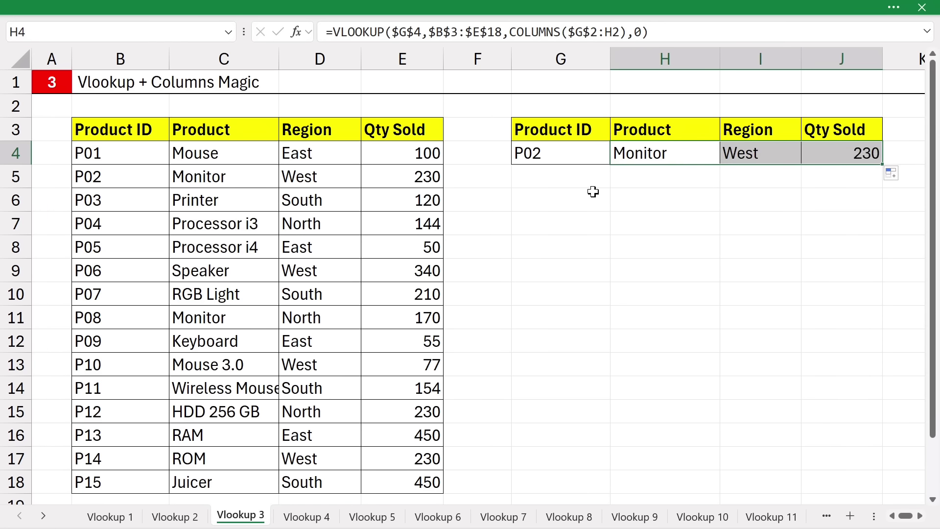
pyautogui.click(536, 152)
pyautogui.moveTo(121, 140); pyautogui.dragTo(404, 179)
pyautogui.click(121, 178)
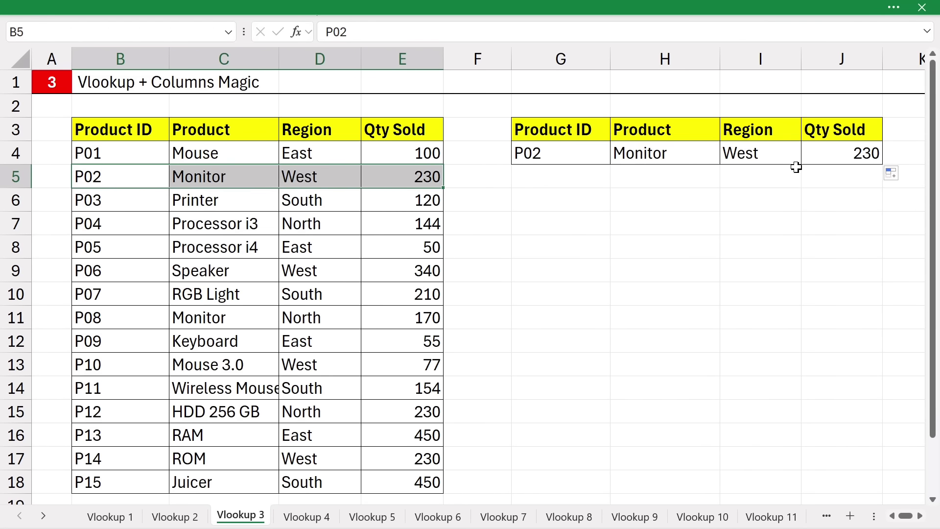
# - Change the Product ID in cell G4 to P06 to test the lookups
pyautogui.doubleClick(563, 153)
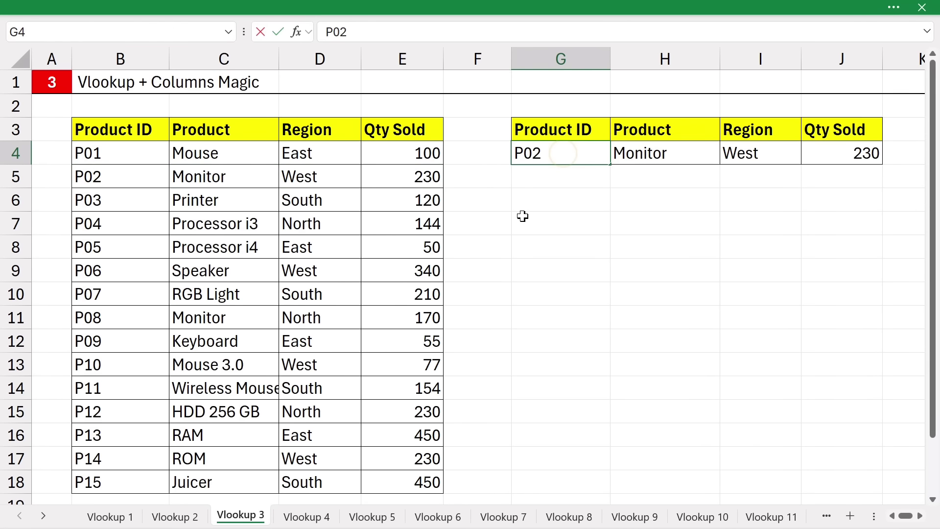
pyautogui.press('BackSpace')
pyautogui.write('6')
pyautogui.press('Return')
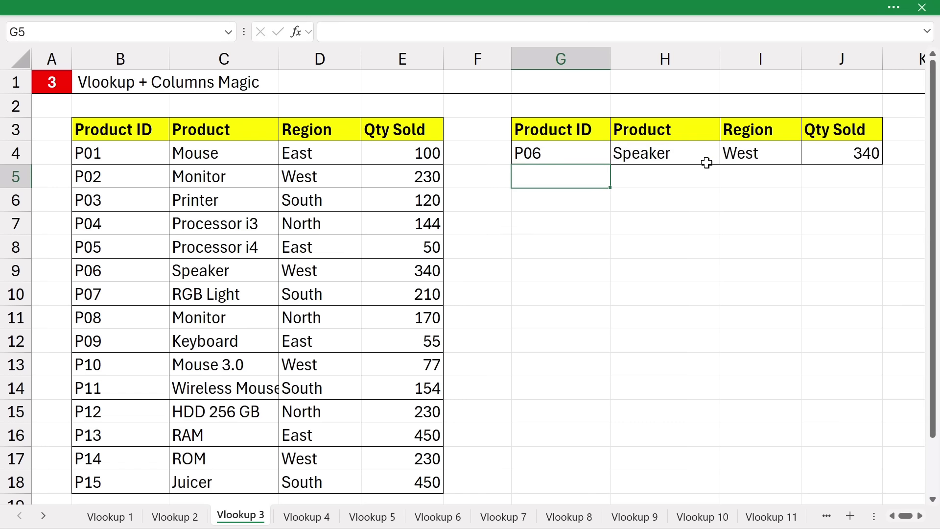
# - Inspect how the COLUMNS range expands in the filled VLOOKUP formulas in cells I4 and J4
pyautogui.doubleClick(772, 155)
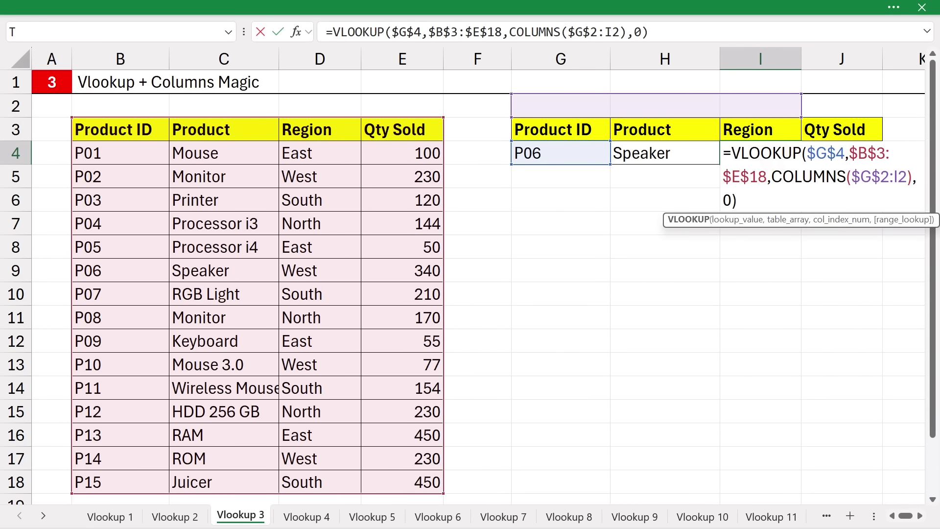
pyautogui.click(880, 176)
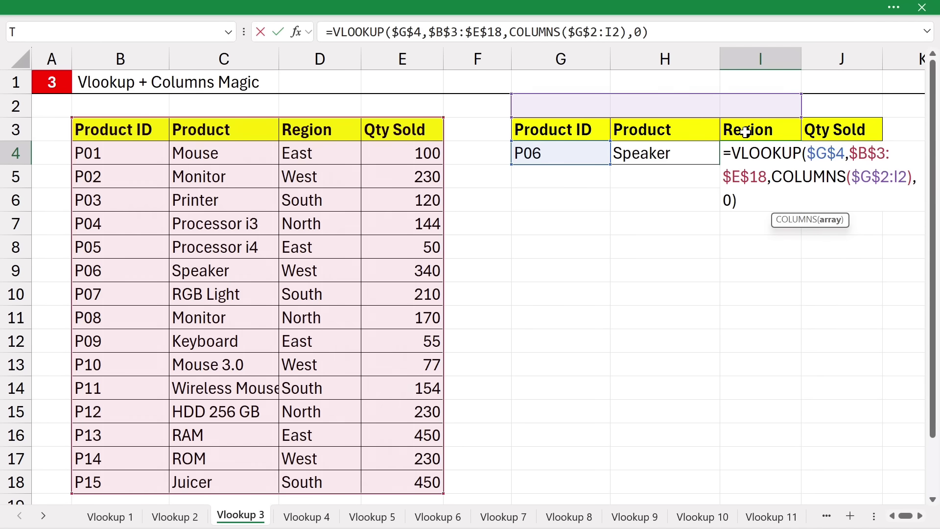
pyautogui.press('Return')
pyautogui.click(827, 152)
pyautogui.press('F2')
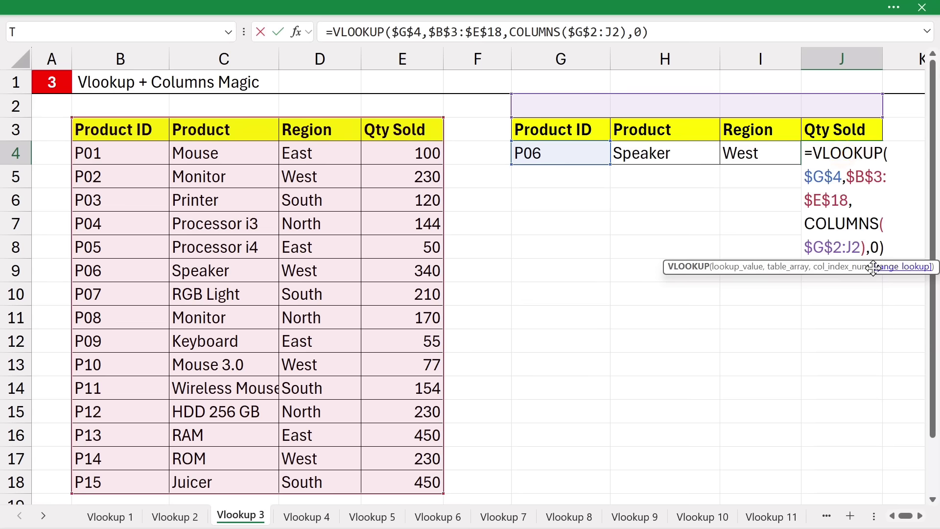
pyautogui.click(833, 246)
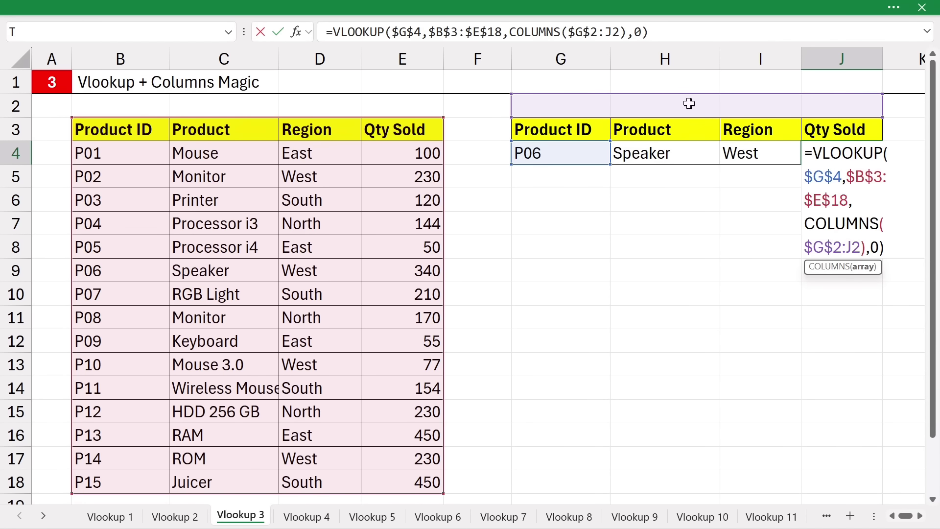
pyautogui.press('Return')
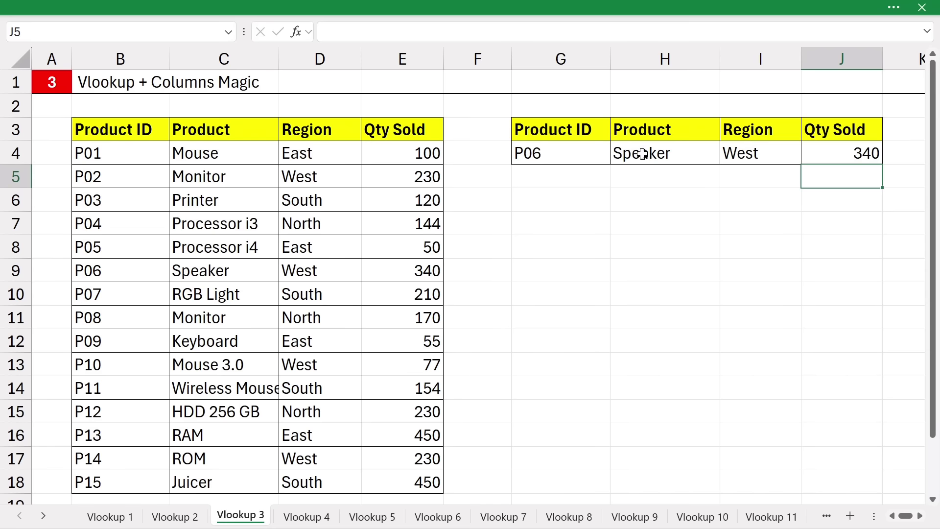
pyautogui.moveTo(646, 153); pyautogui.dragTo(832, 154)
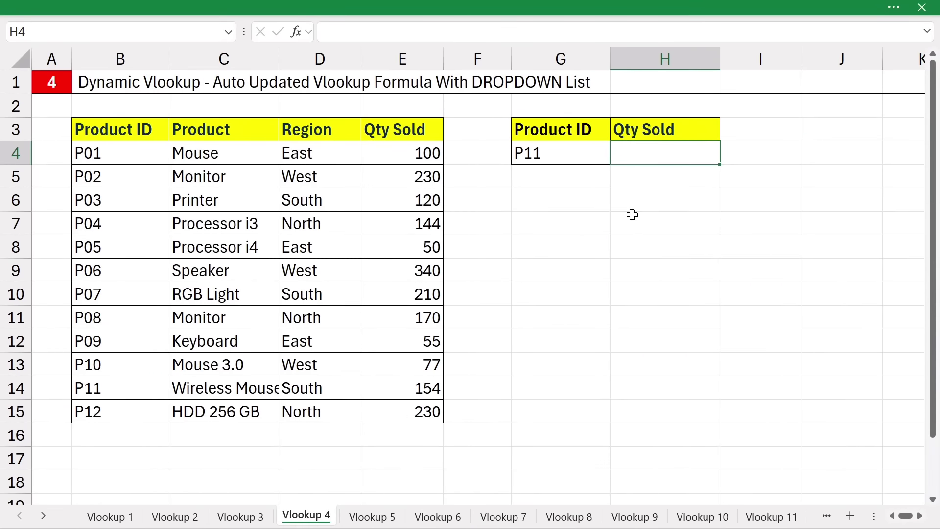
# - Enter a VLOOKUP in H4 that finds G4 in B3:E15 and returns column 4 with exact match 0
pyautogui.write('=vloo')
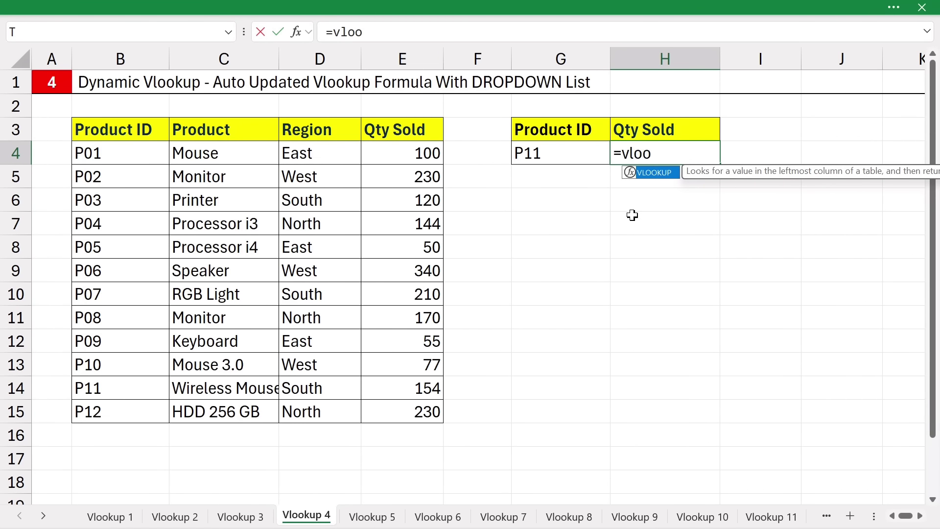
pyautogui.press('Tab')
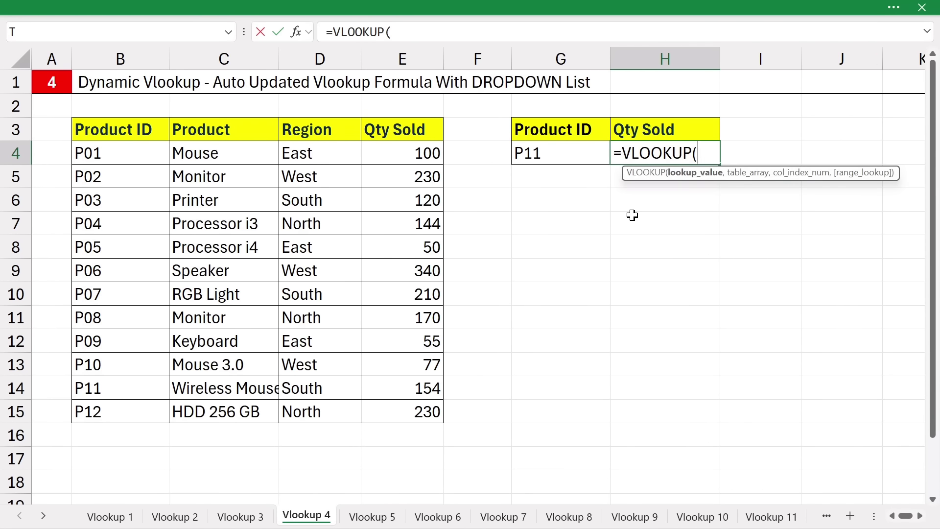
pyautogui.click(562, 149)
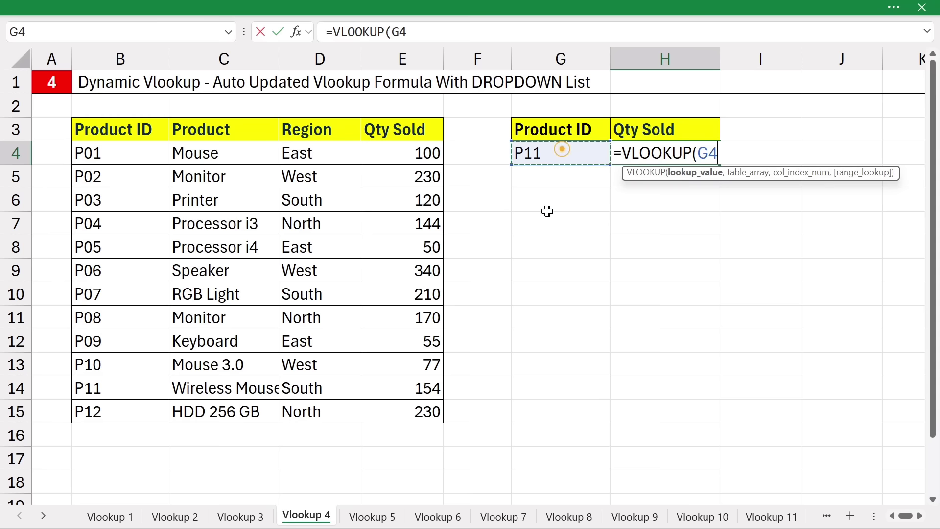
pyautogui.write(',')
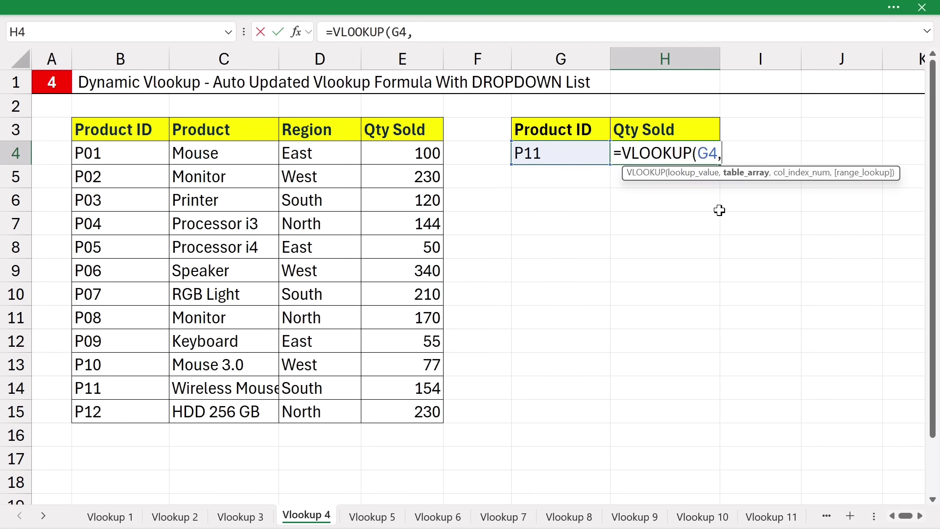
pyautogui.moveTo(114, 129); pyautogui.dragTo(384, 410)
pyautogui.write(',')
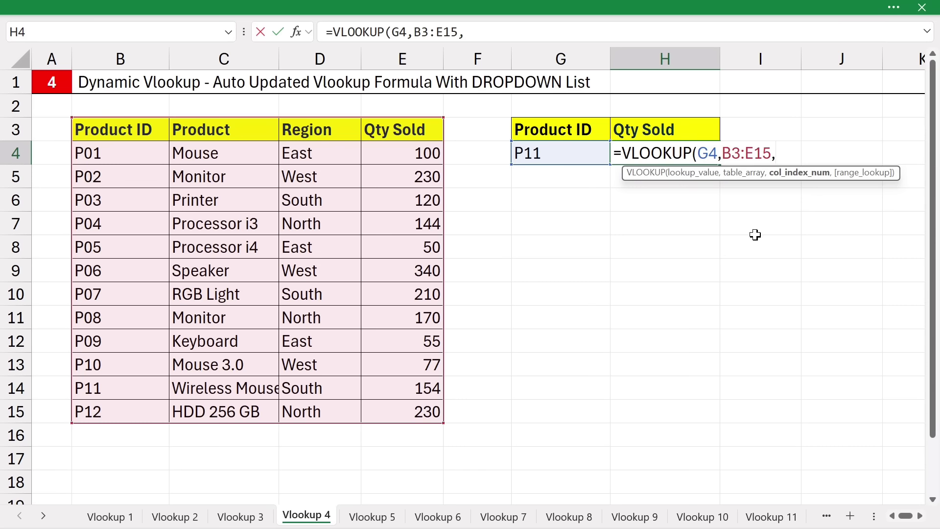
pyautogui.write('4')
pyautogui.write(',0)')
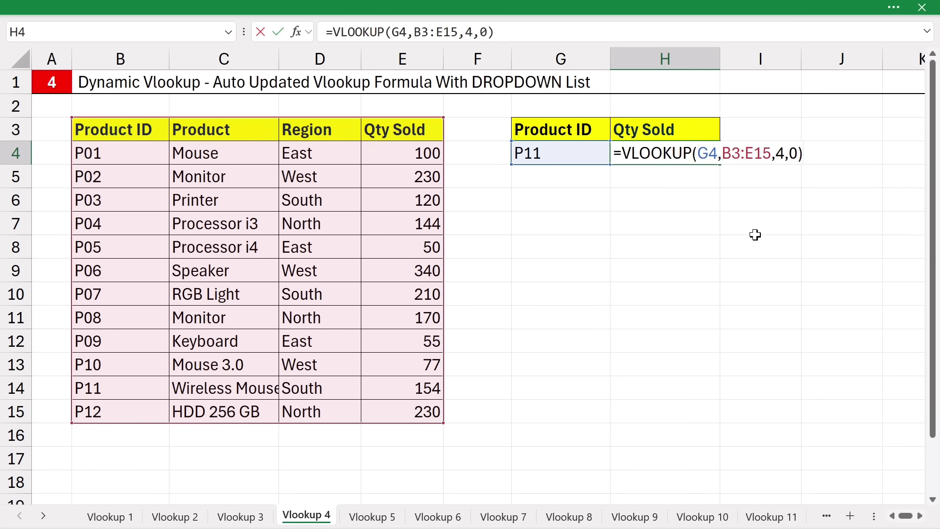
pyautogui.press('Return')
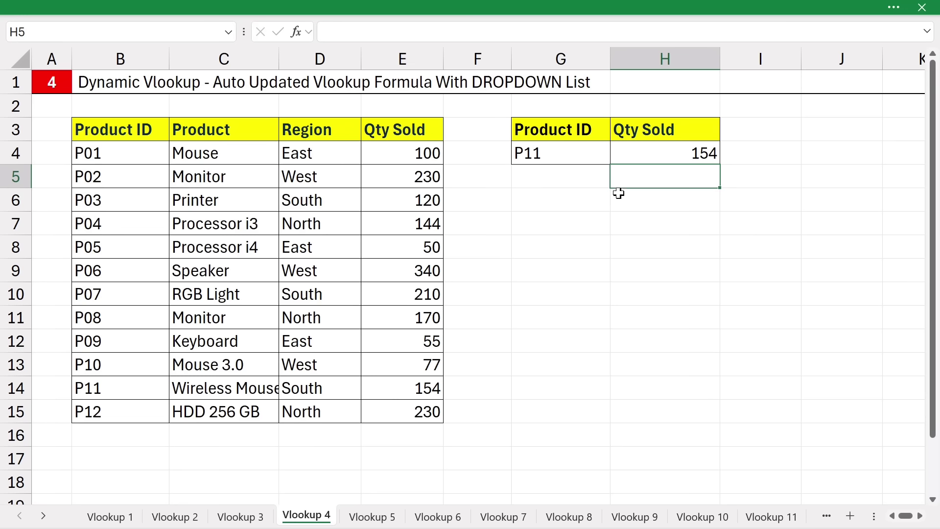
# - Compare the Qty Sold returned for the Product ID in G4 with the P11 row of the source table
pyautogui.click(573, 149)
pyautogui.moveTo(116, 154); pyautogui.dragTo(390, 383)
pyautogui.click(392, 387)
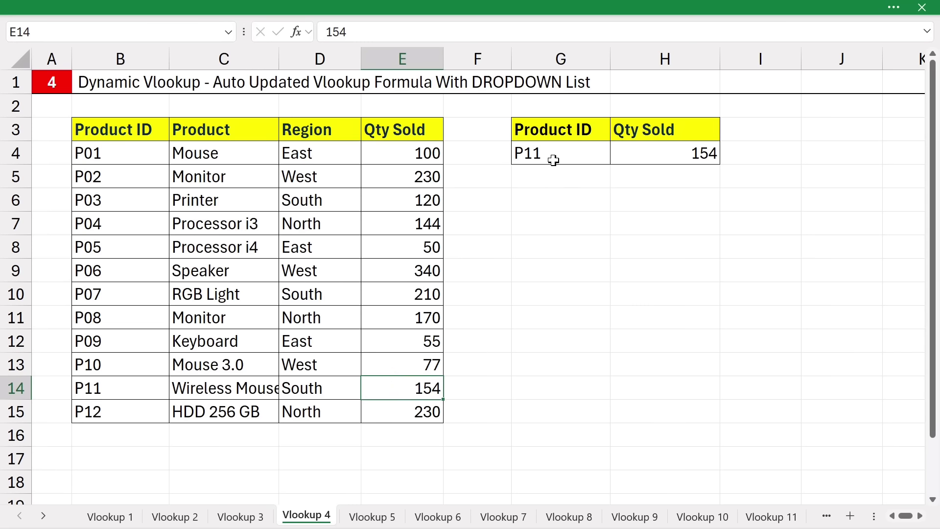
# - Add a new record in row 16 with Product ID P13, Product Abc, Region North and Qty Sold 433
pyautogui.click(95, 439)
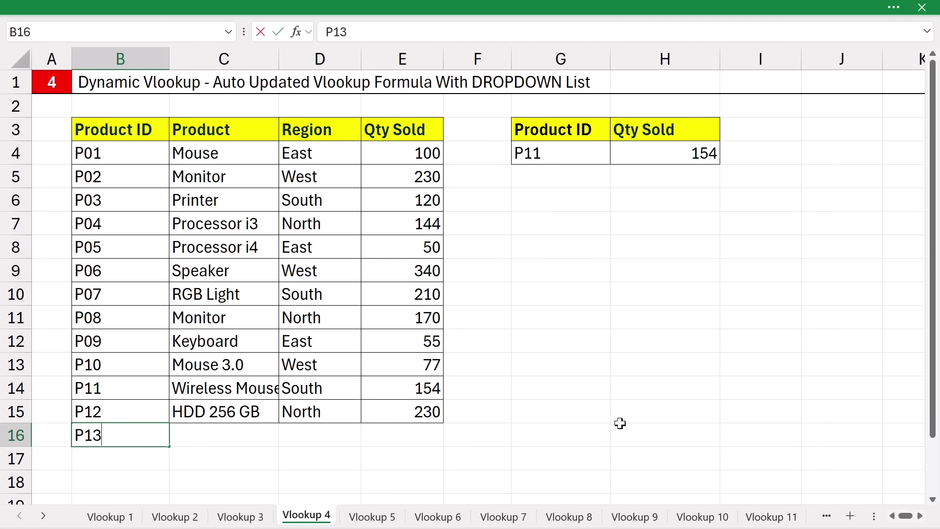
pyautogui.press('Tab')
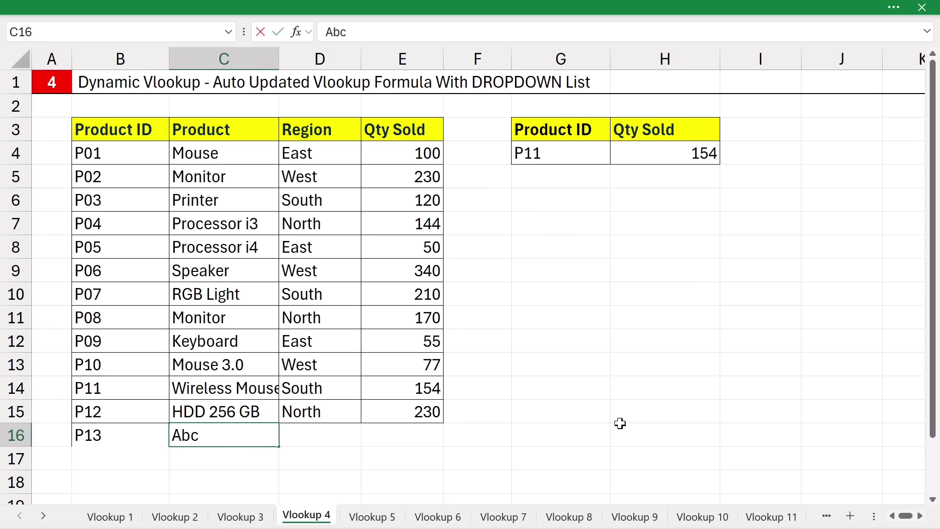
pyautogui.press('Tab')
pyautogui.write('North')
pyautogui.press('Tab')
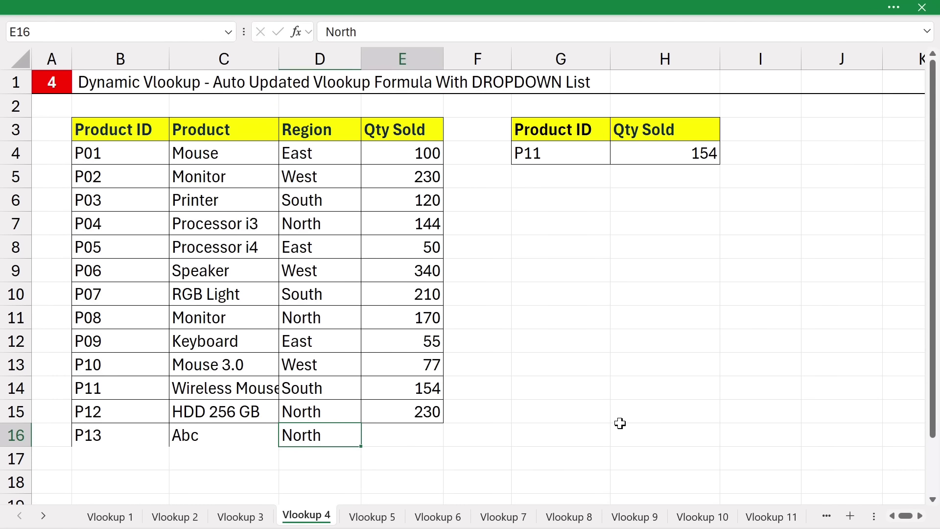
pyautogui.write('433')
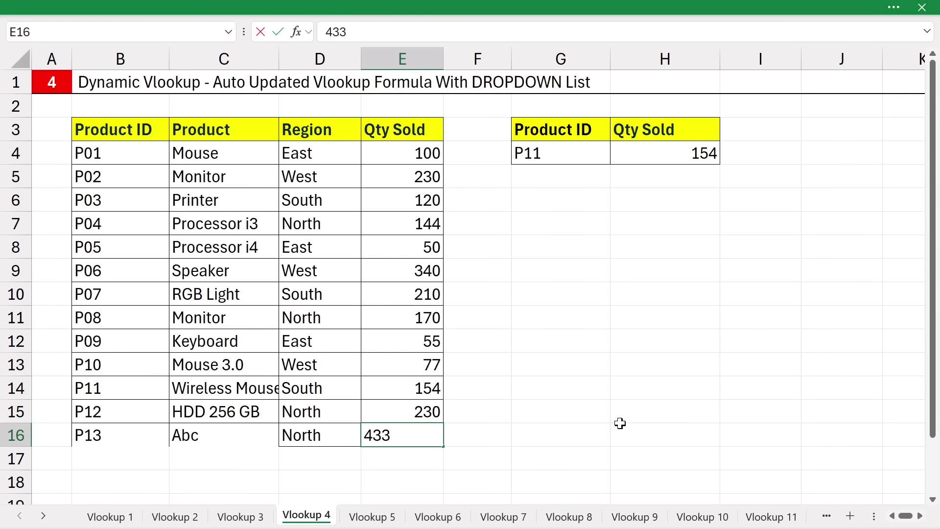
pyautogui.click(620, 423)
# - Set the Product ID in G4 to P13 and inspect the table range used by the H4 VLOOKUP formula
pyautogui.click(561, 147)
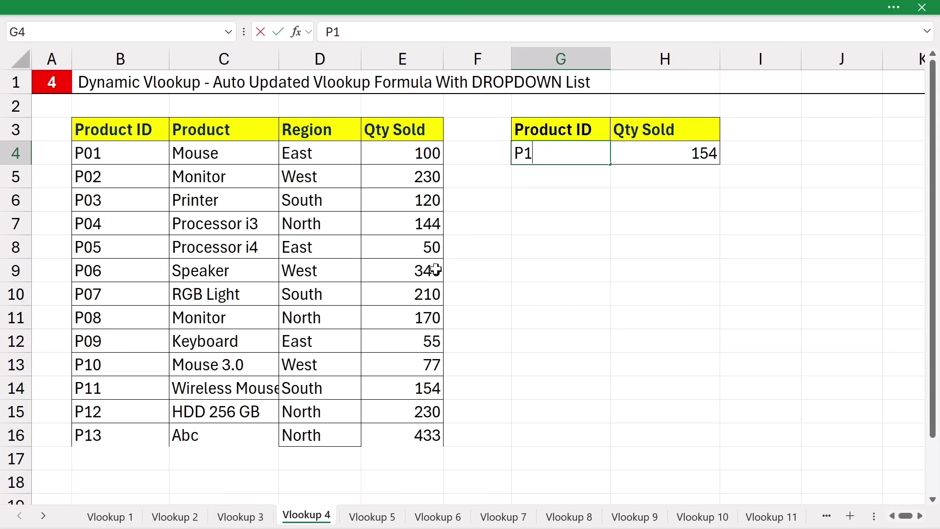
pyautogui.write('P13')
pyautogui.press('Return')
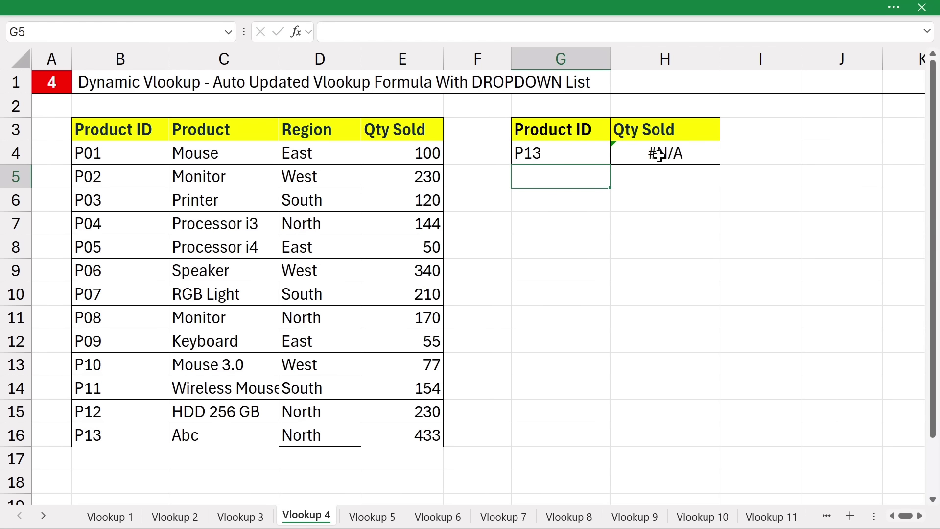
pyautogui.click(709, 161)
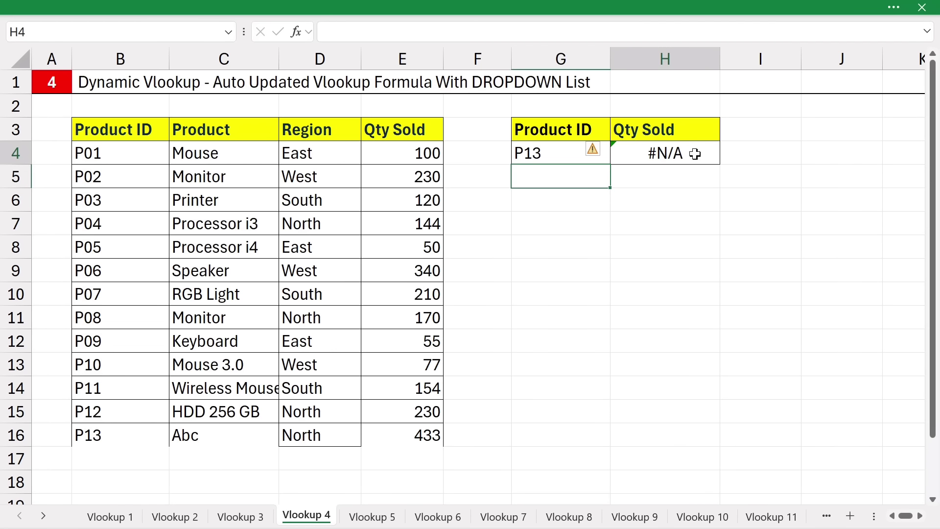
pyautogui.press('F2')
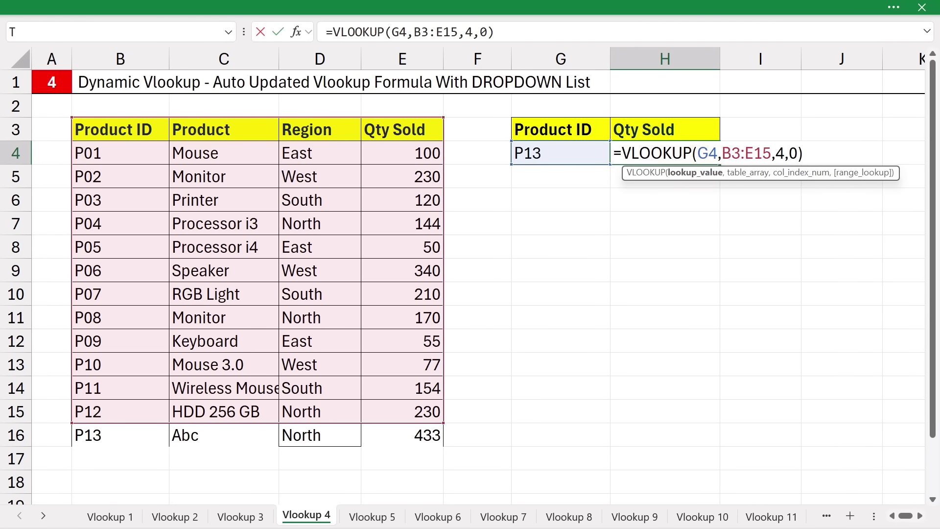
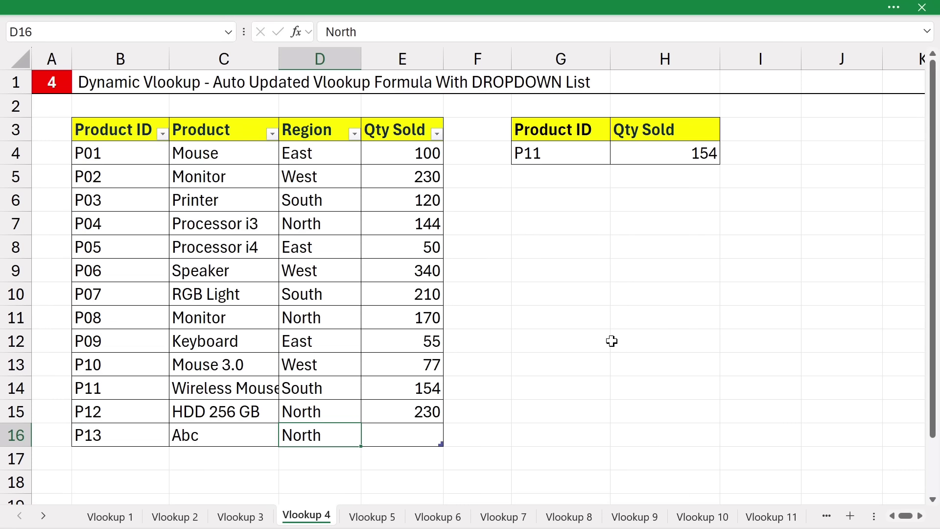
# - Complete the P13 record in the table by entering 234 as its Qty Sold in E16
pyautogui.press('Tab')
pyautogui.write('234')
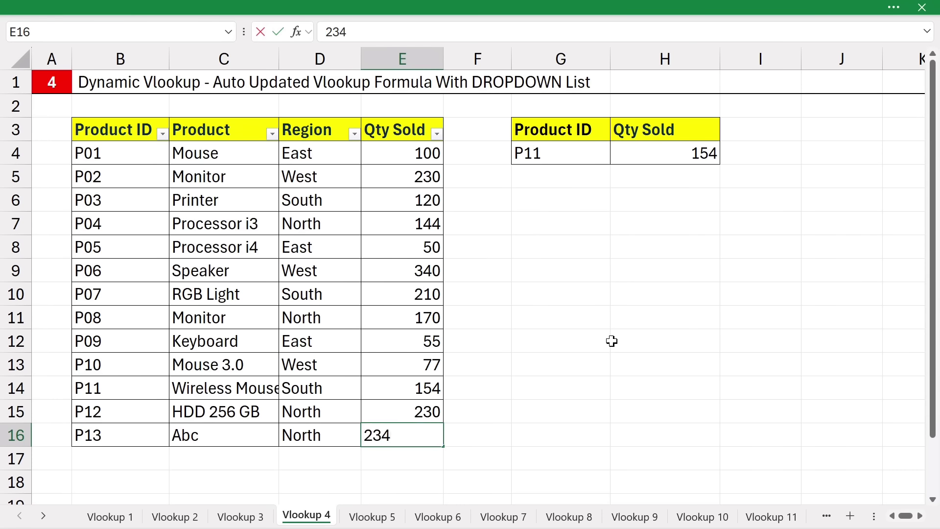
pyautogui.click(611, 341)
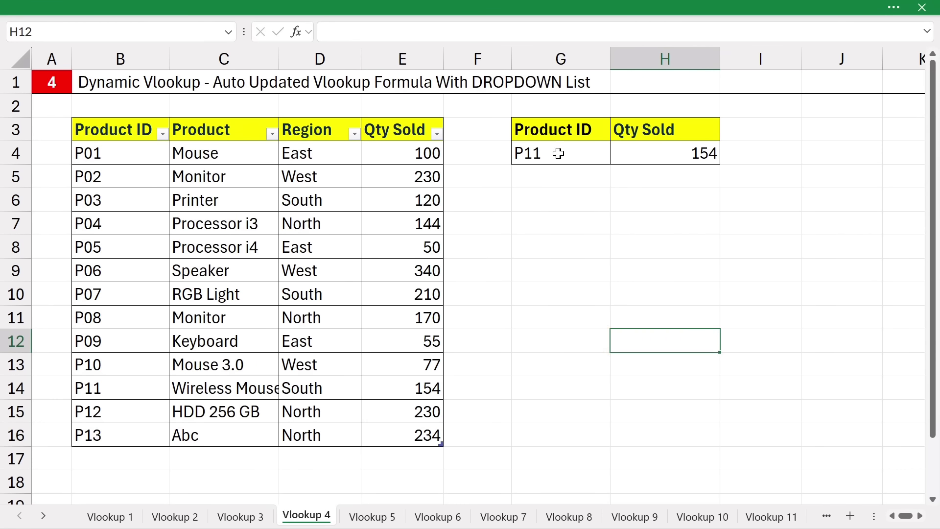
# - Change the Product ID in G4 to P13 and compare the H4 lookup with the Qty Sold in E16
pyautogui.click(529, 152)
pyautogui.doubleClick(559, 153)
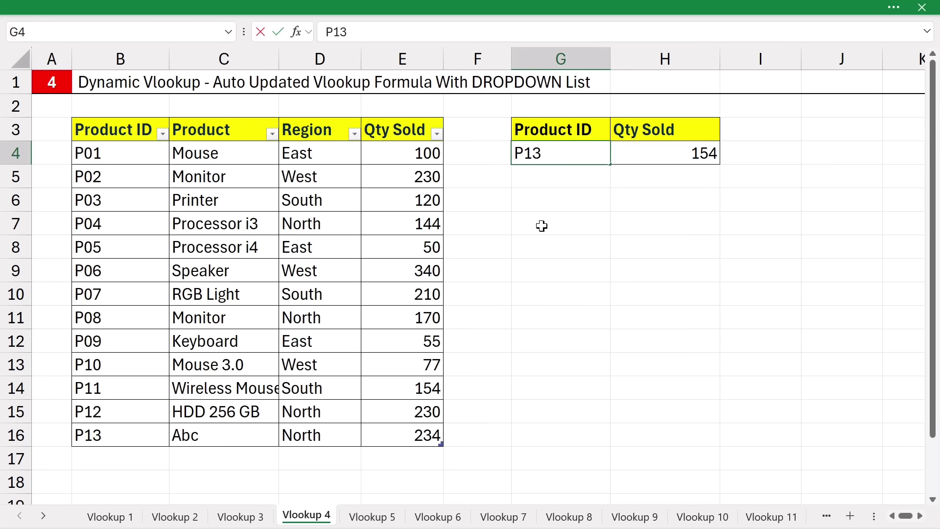
pyautogui.press('Return')
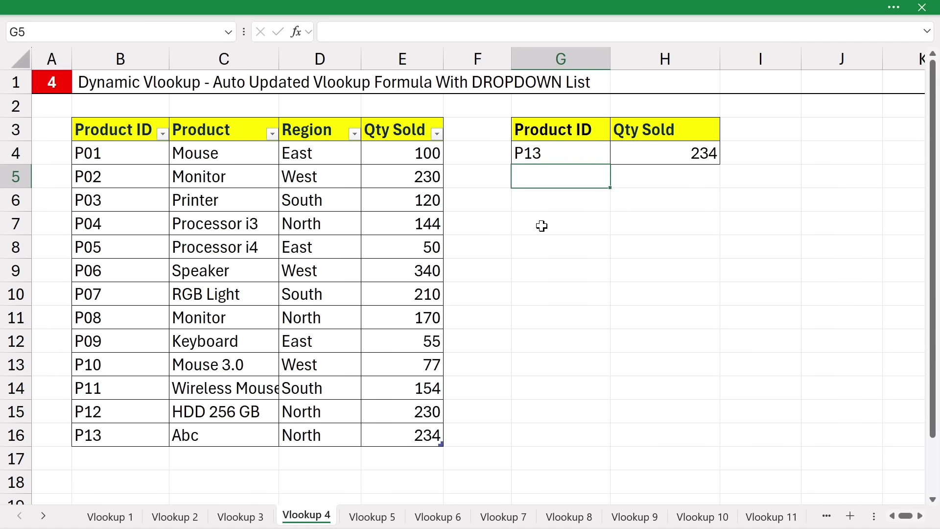
pyautogui.click(647, 151)
pyautogui.click(398, 434)
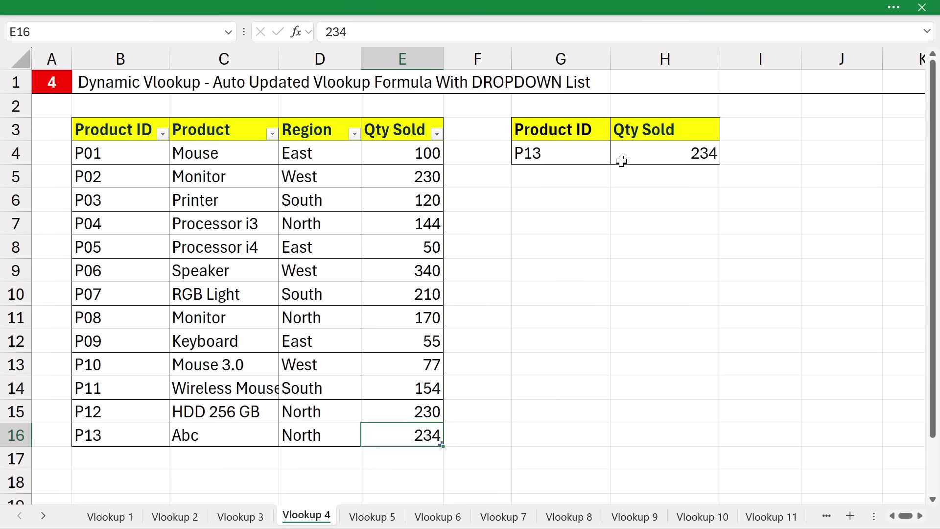
# - Clear cell G4 and add a List data validation dropdown to it, sourced from the Product IDs in B4:B16
pyautogui.click(550, 155)
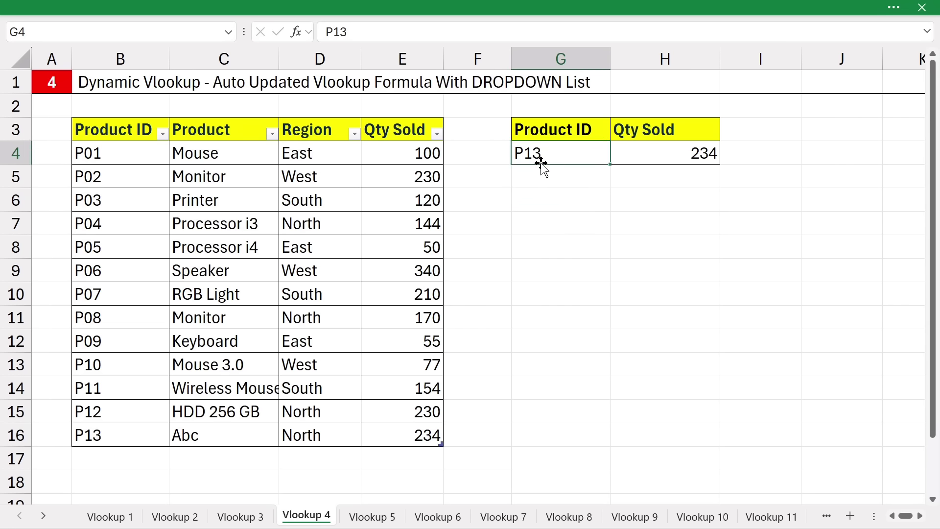
pyautogui.press('Delete')
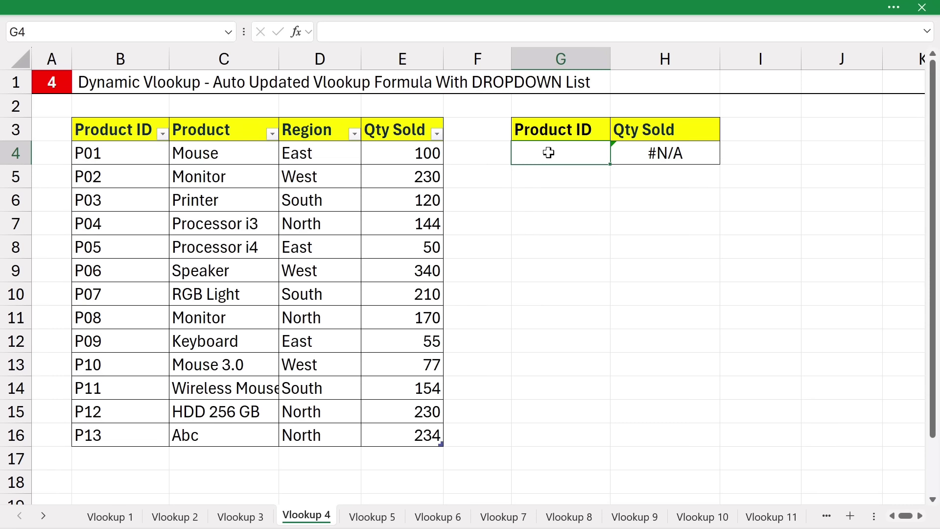
pyautogui.click(405, 1)
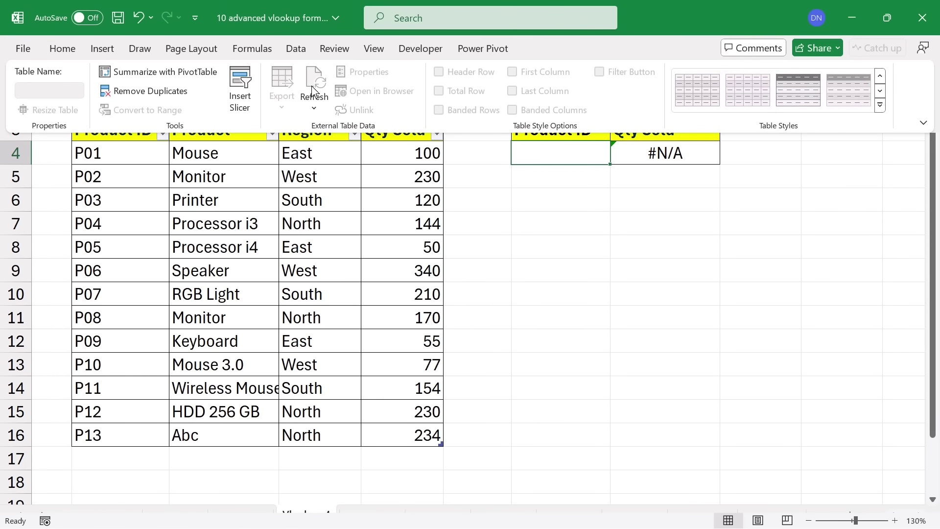
pyautogui.click(295, 49)
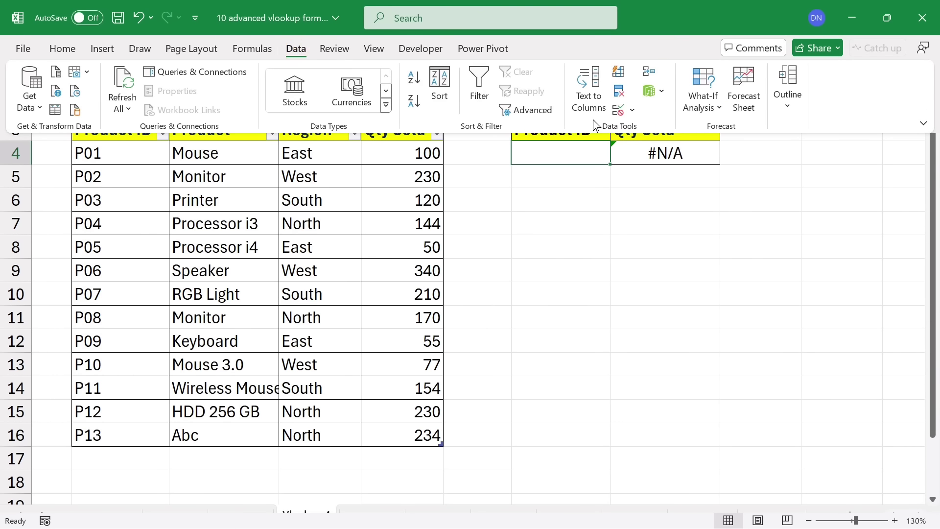
pyautogui.click(618, 109)
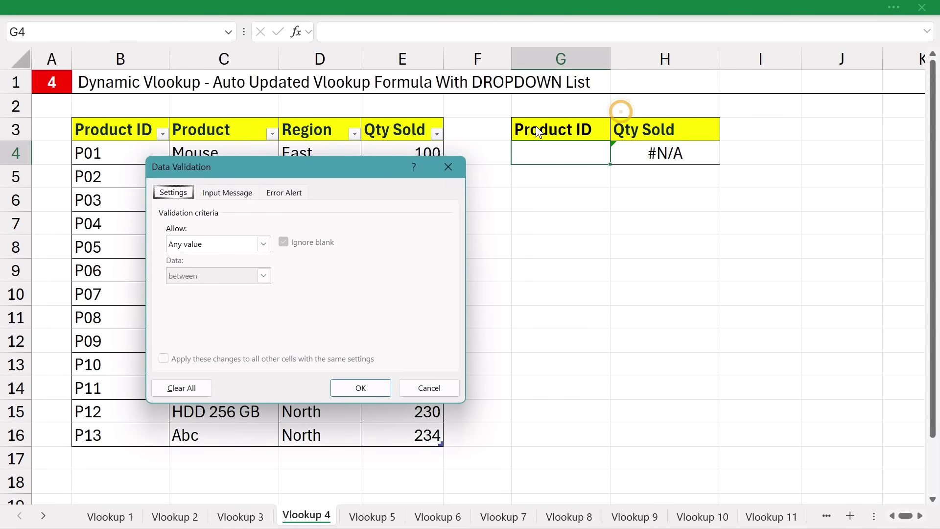
pyautogui.click(230, 249)
pyautogui.click(185, 290)
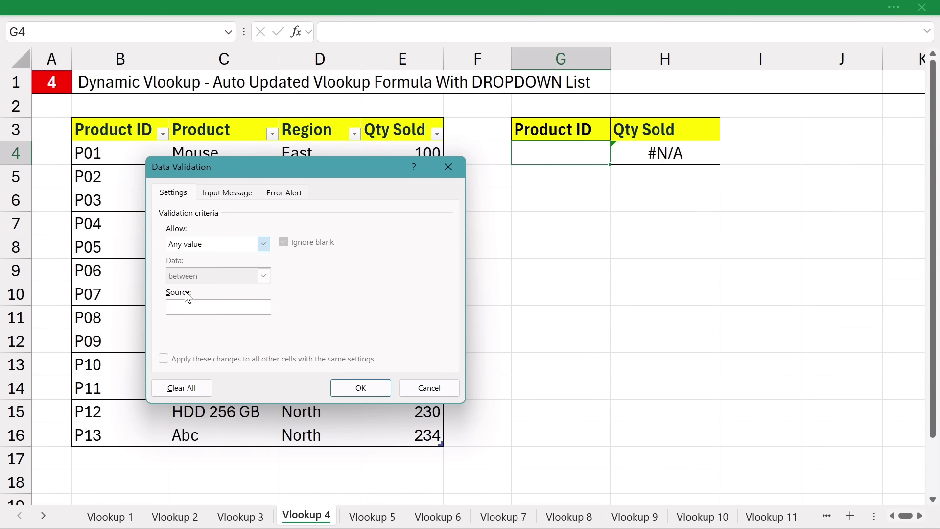
pyautogui.click(184, 305)
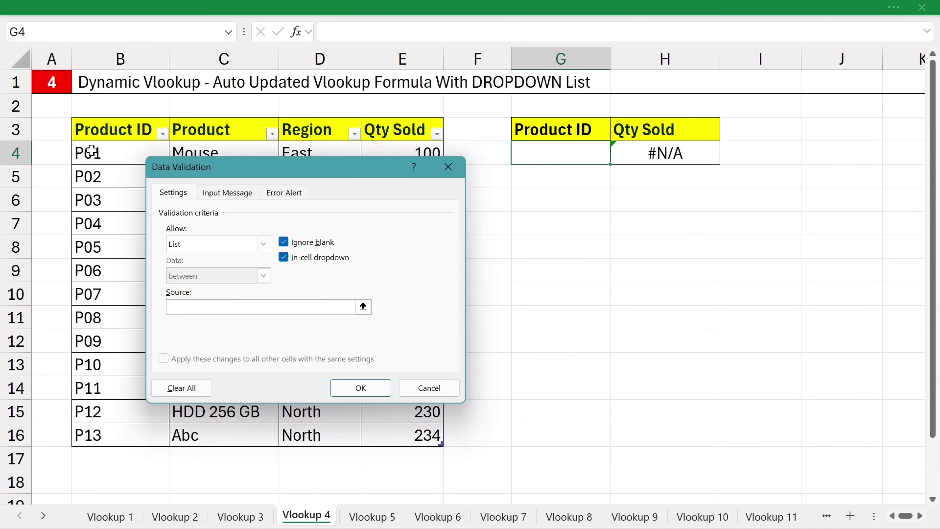
pyautogui.moveTo(90, 151); pyautogui.dragTo(96, 435)
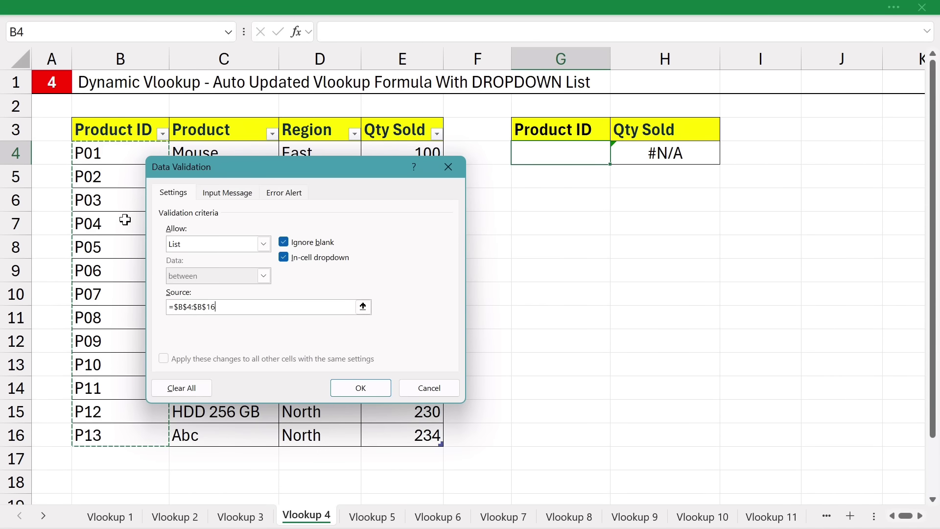
pyautogui.click(360, 391)
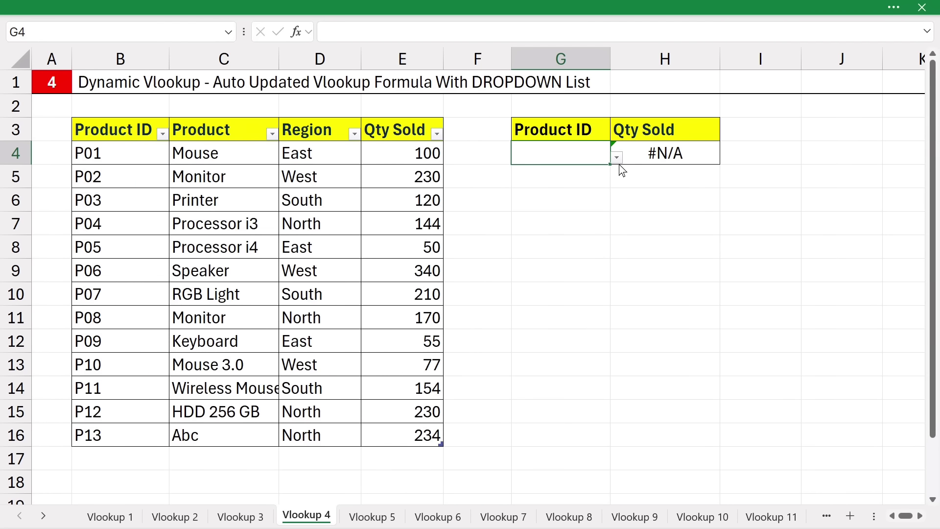
# - Test the G4 dropdown by choosing Product IDs P05, P11 and P06 in turn
pyautogui.click(617, 157)
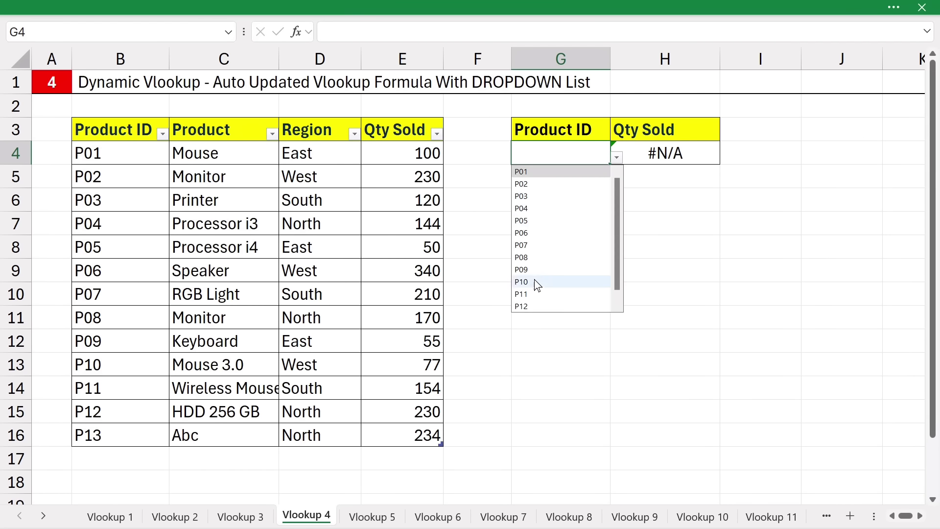
pyautogui.click(535, 220)
pyautogui.click(617, 157)
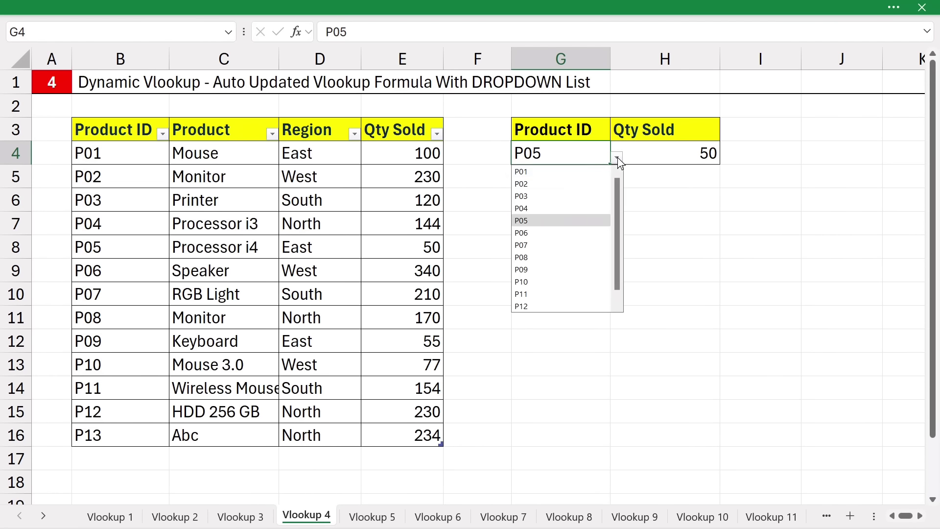
pyautogui.click(527, 293)
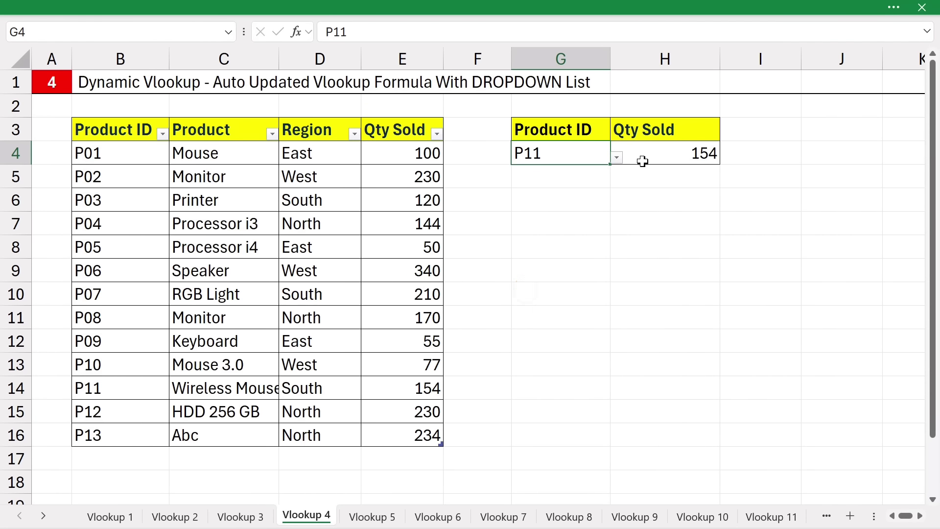
pyautogui.click(616, 158)
pyautogui.click(541, 230)
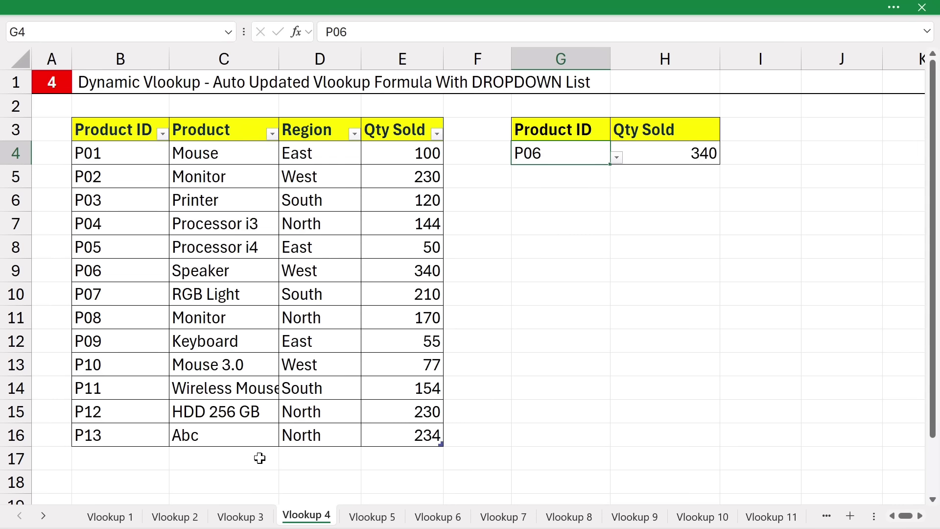
# - Check the Product IDs offered by the G4 dropdown, and open the Vlookup 5 sheet
pyautogui.click(106, 463)
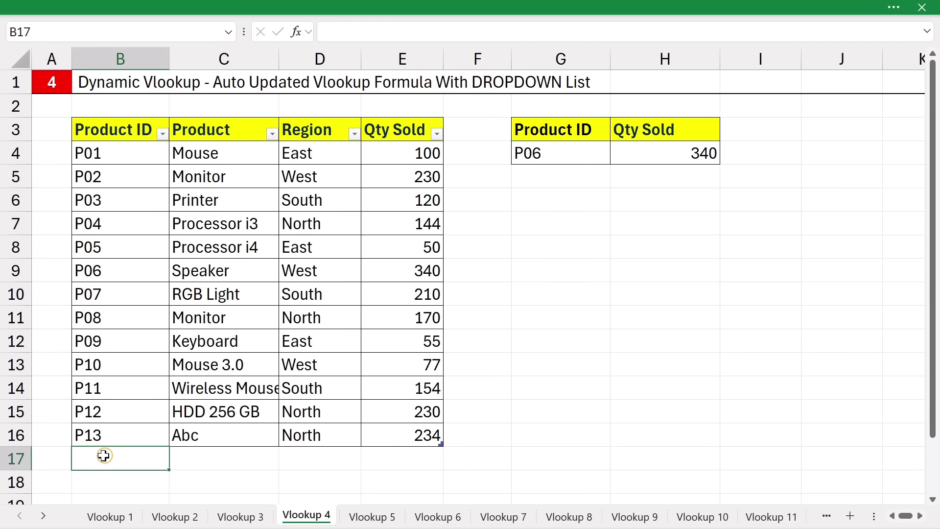
pyautogui.click(567, 160)
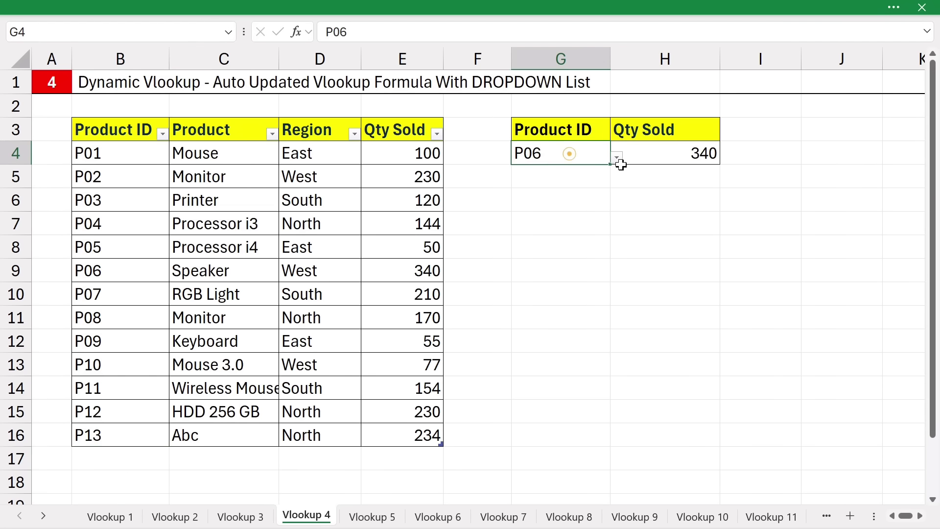
pyautogui.click(618, 158)
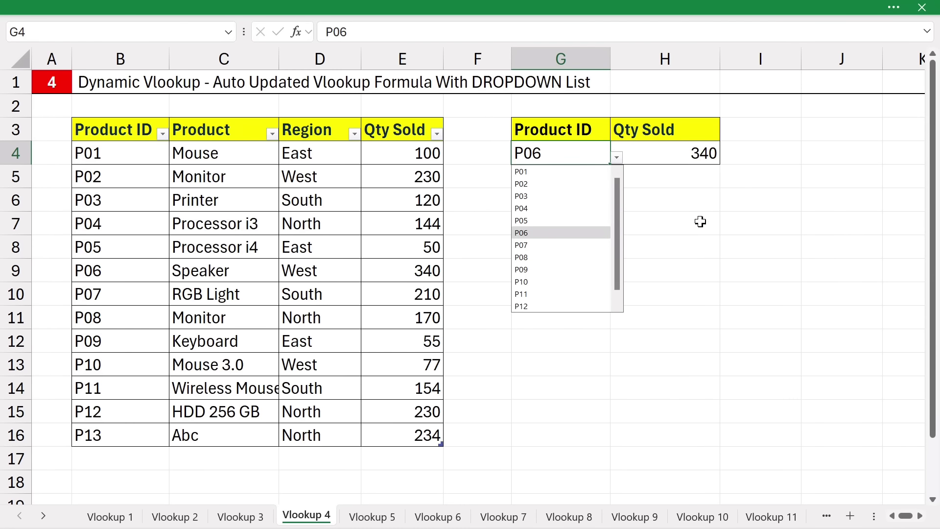
pyautogui.click(582, 372)
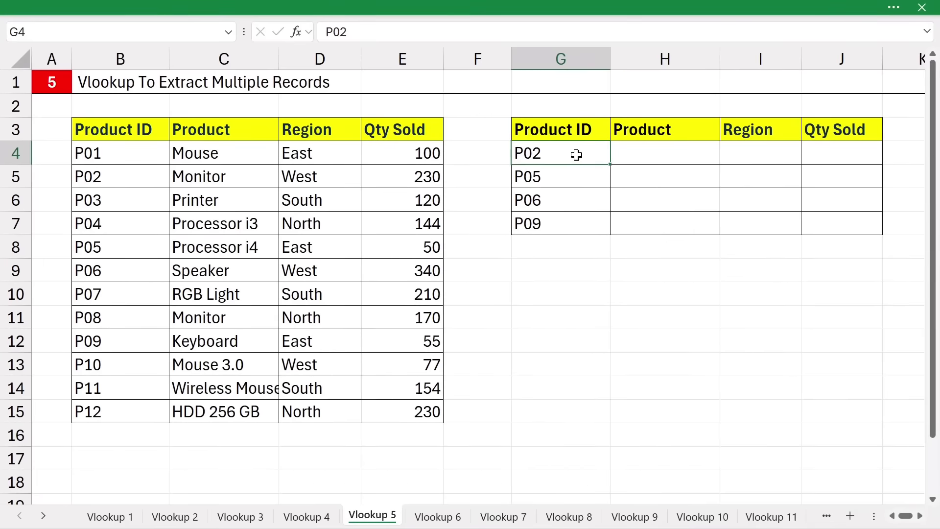
# - Review the Product IDs in G4:G7 and the empty Product, Region and Qty Sold cells beside them in H4:J7
pyautogui.click(565, 169)
pyautogui.click(561, 197)
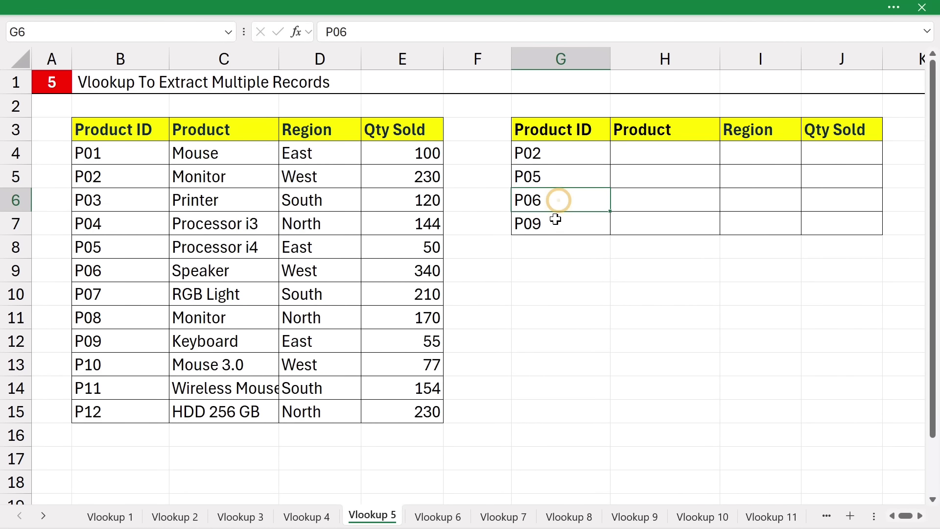
pyautogui.click(556, 217)
pyautogui.moveTo(560, 154); pyautogui.dragTo(560, 223)
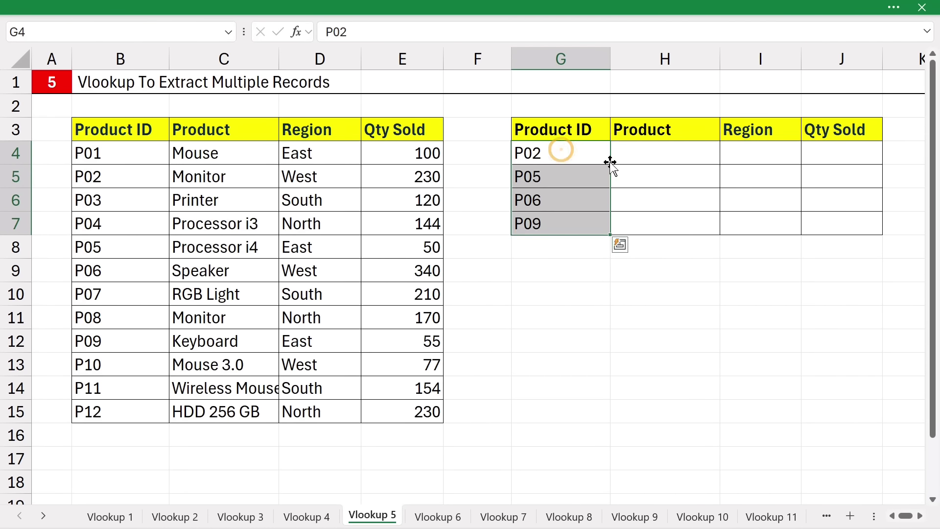
pyautogui.moveTo(630, 156); pyautogui.dragTo(831, 160)
pyautogui.moveTo(696, 168); pyautogui.dragTo(883, 182)
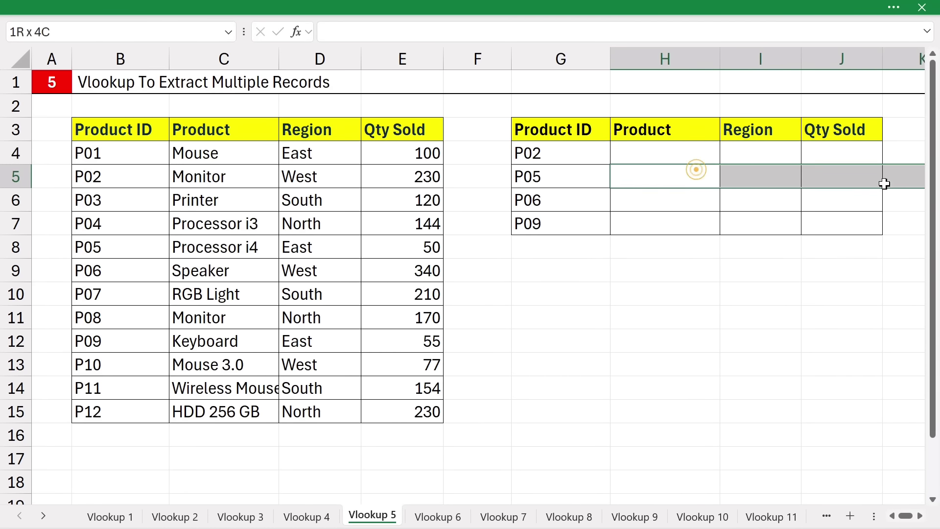
pyautogui.moveTo(680, 203); pyautogui.dragTo(808, 219)
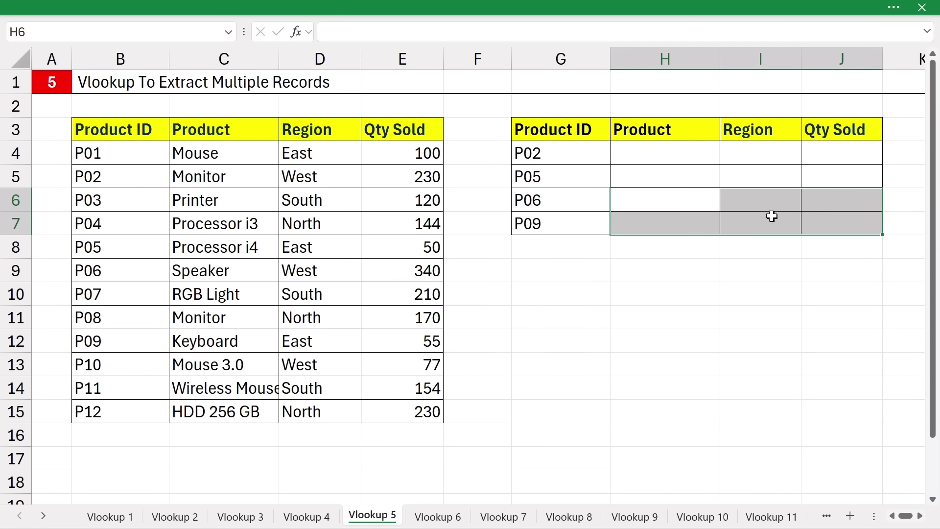
# - Start a VLOOKUP formula in H4 with the column-locked reference $G4 as its lookup value
pyautogui.click(647, 158)
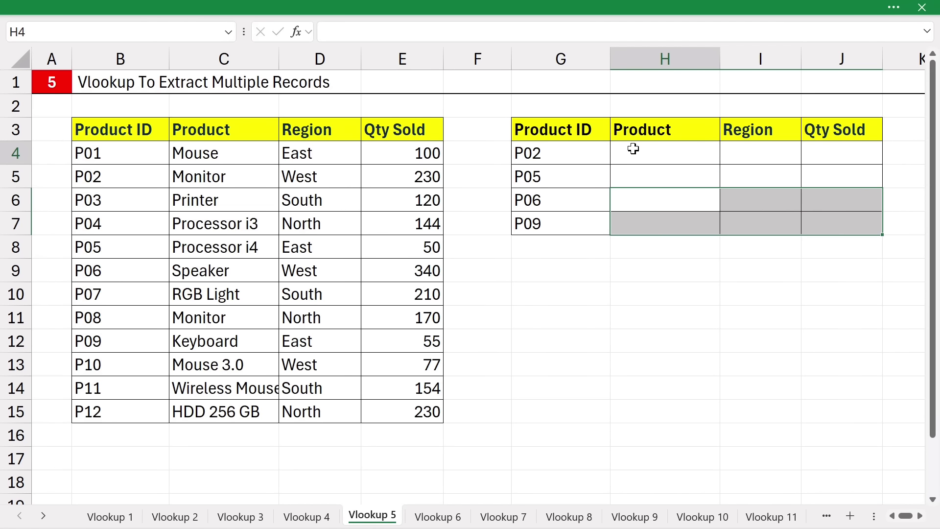
pyautogui.write('=')
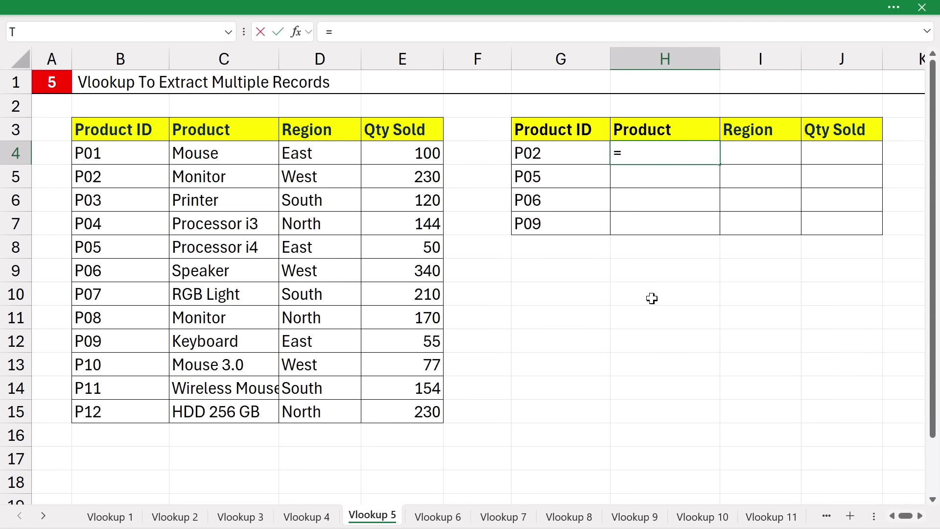
pyautogui.write('vlook')
pyautogui.press('Tab')
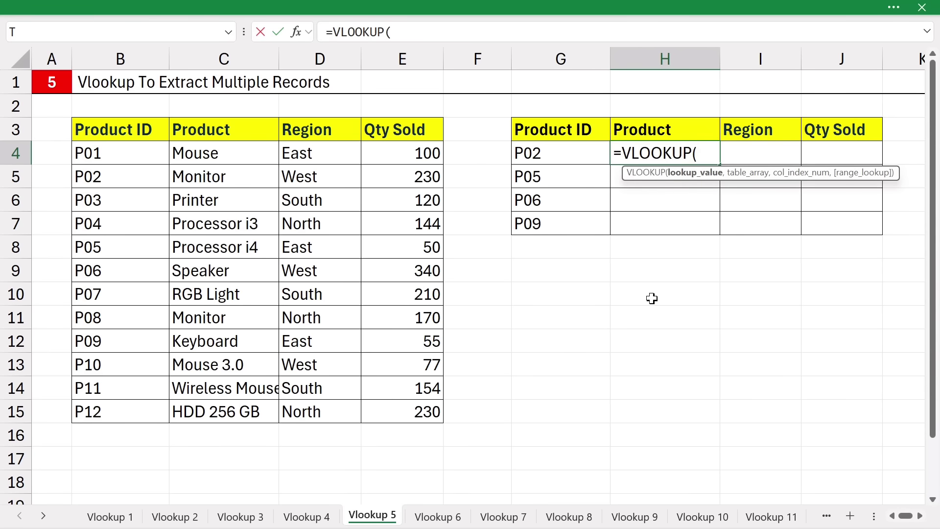
pyautogui.click(546, 153)
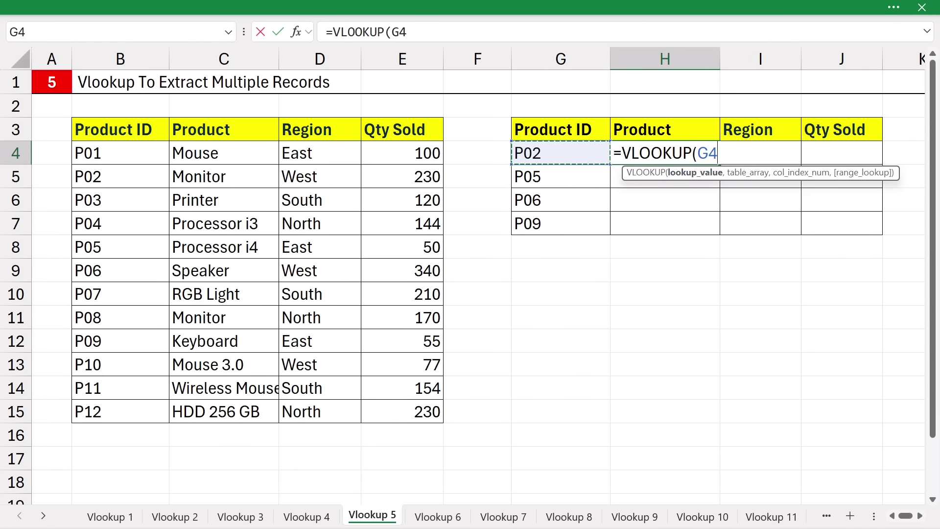
pyautogui.click(697, 152)
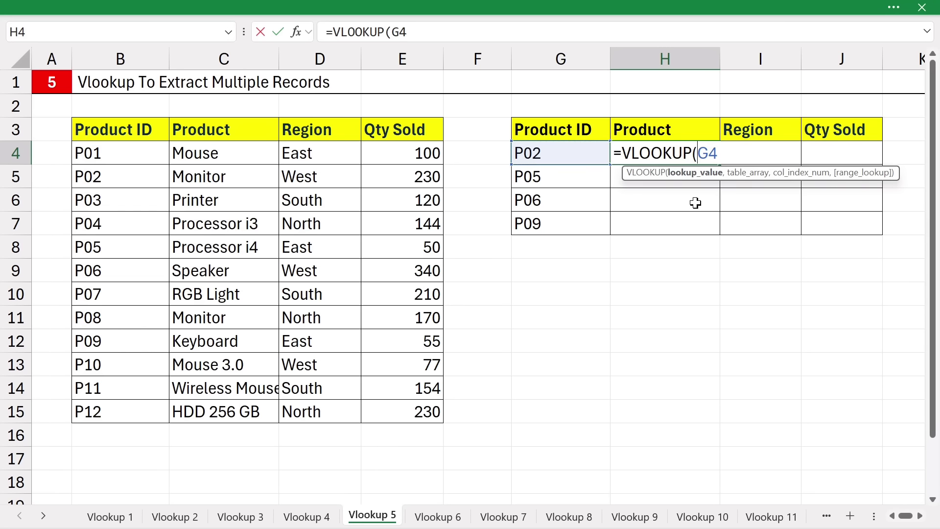
pyautogui.write('$')
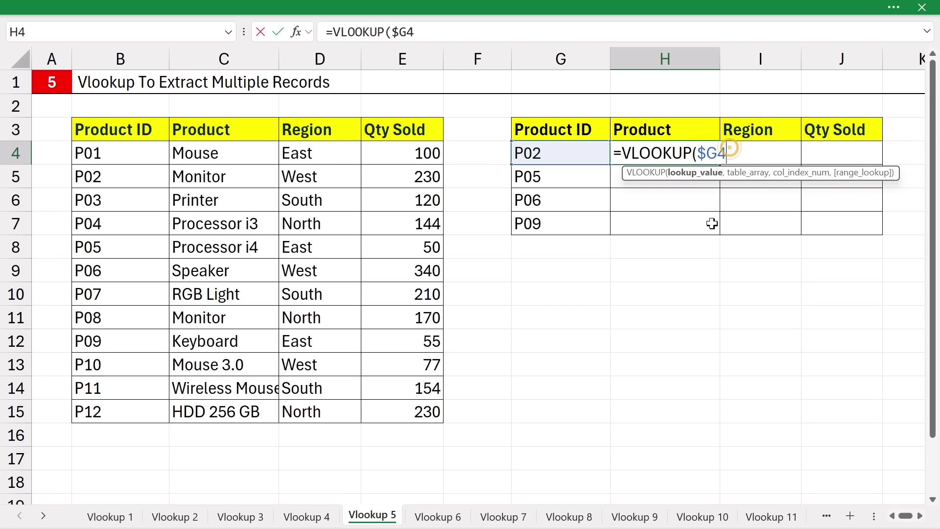
pyautogui.write(',')
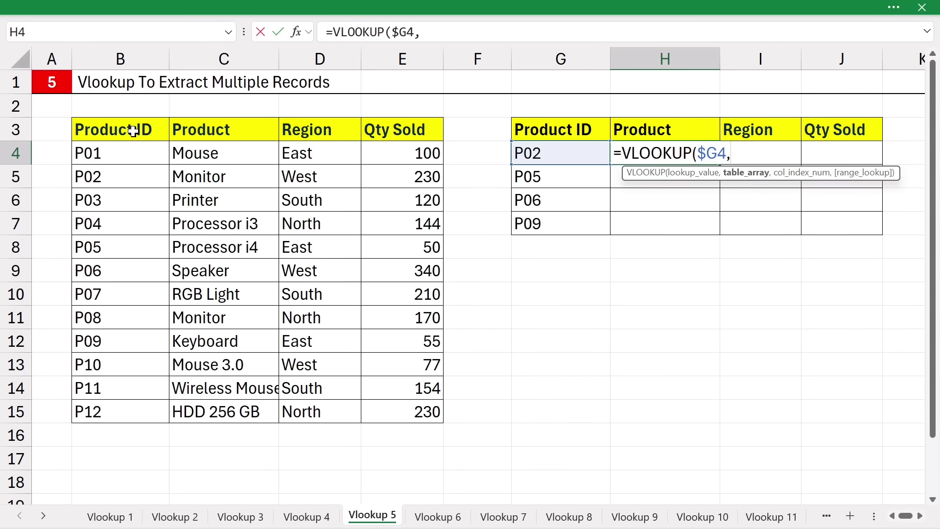
# - Set the VLOOKUP table array in H4 to the absolute range $B$3:$E$15
pyautogui.moveTo(135, 130); pyautogui.dragTo(396, 412)
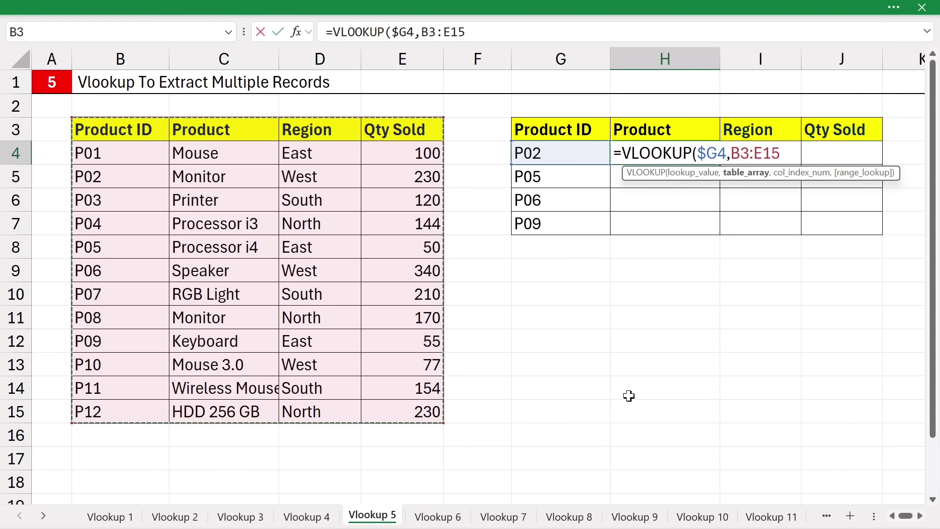
pyautogui.press('F4')
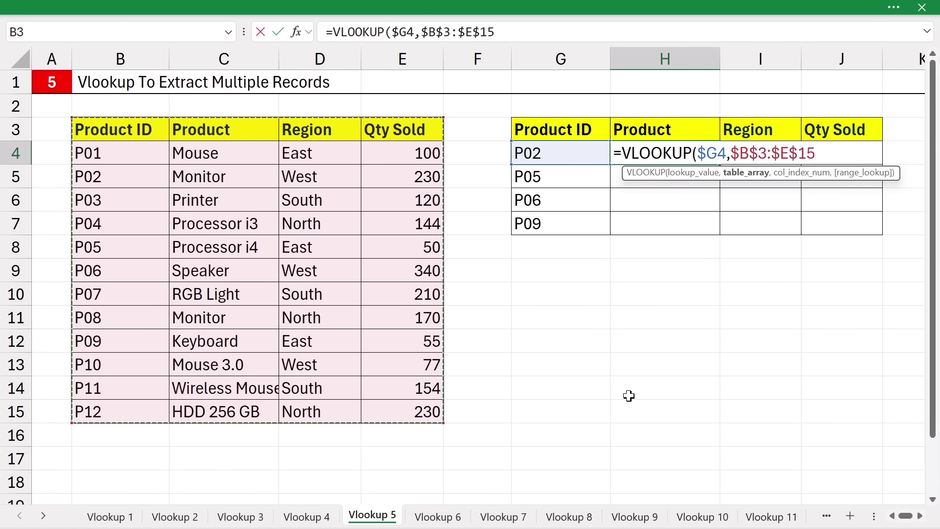
pyautogui.write(',')
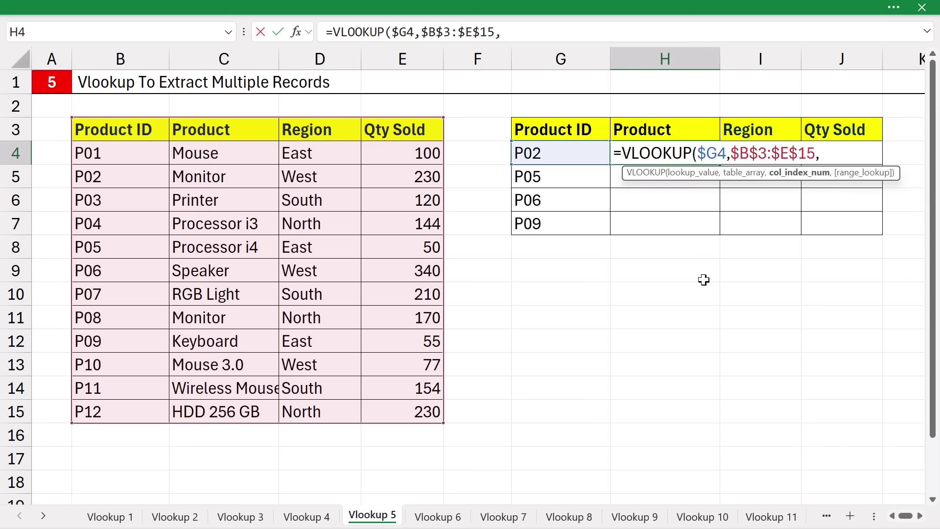
# - Use COLUMNS($G$2:H2) as the column index of the VLOOKUP in H4, with only the first reference locked
pyautogui.write('columns')
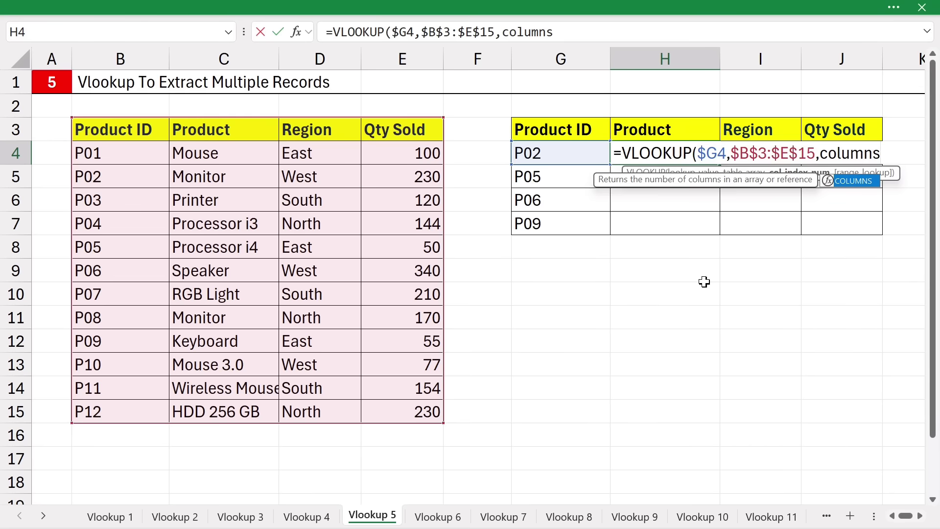
pyautogui.press('Tab')
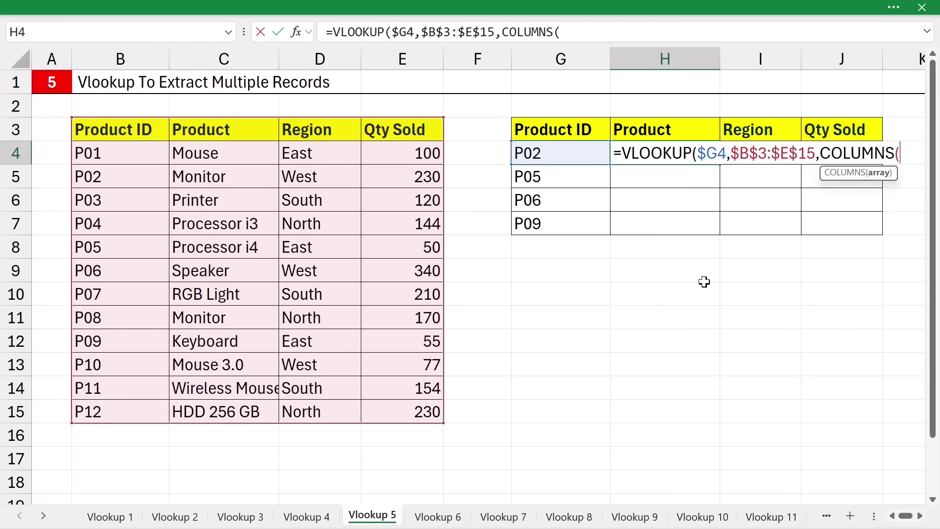
pyautogui.click(548, 108)
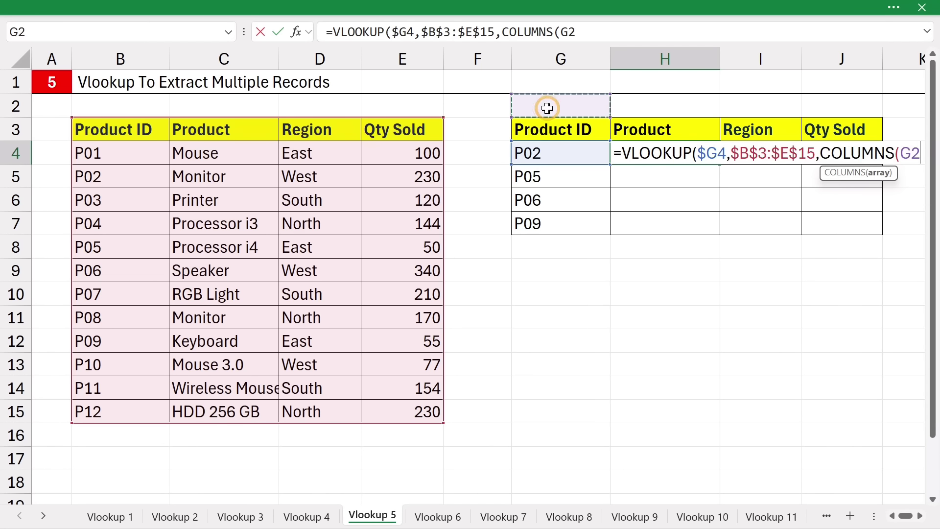
pyautogui.write(':G2')
pyautogui.moveTo(547, 108); pyautogui.dragTo(635, 104)
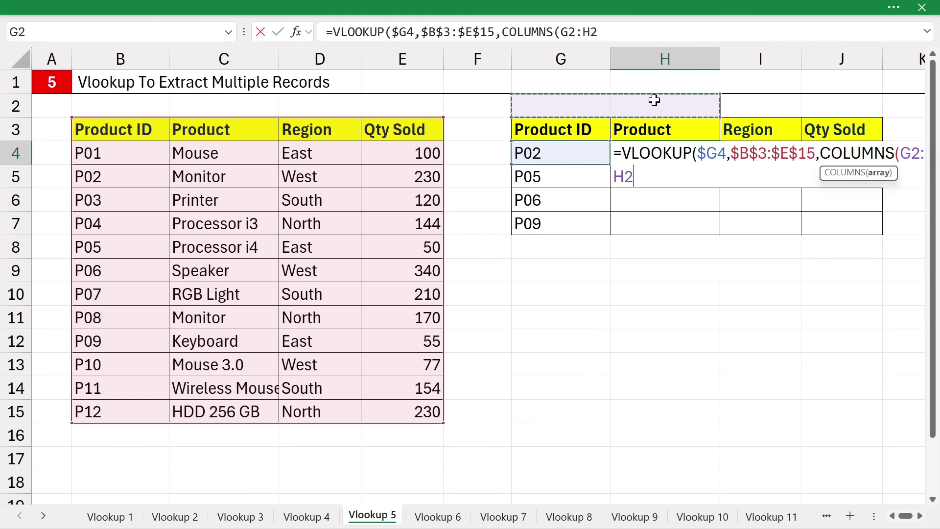
pyautogui.click(906, 152)
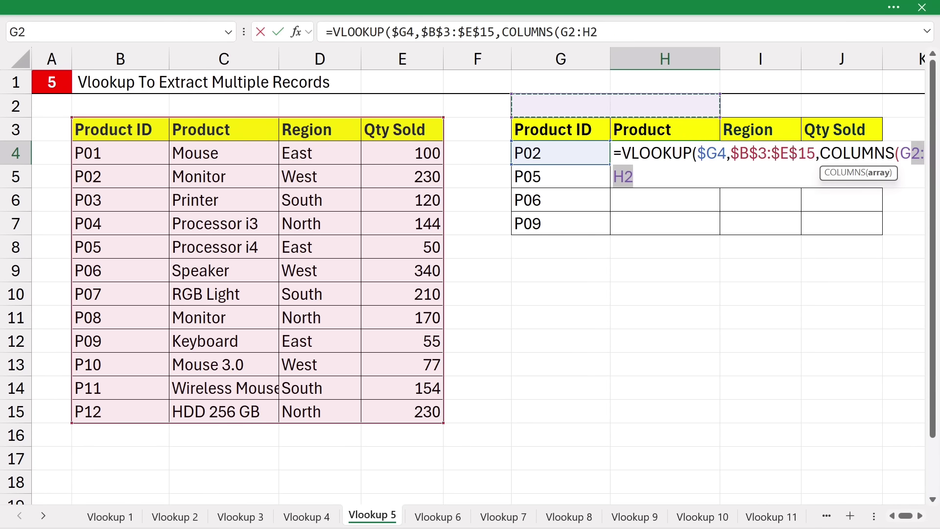
pyautogui.click(907, 153)
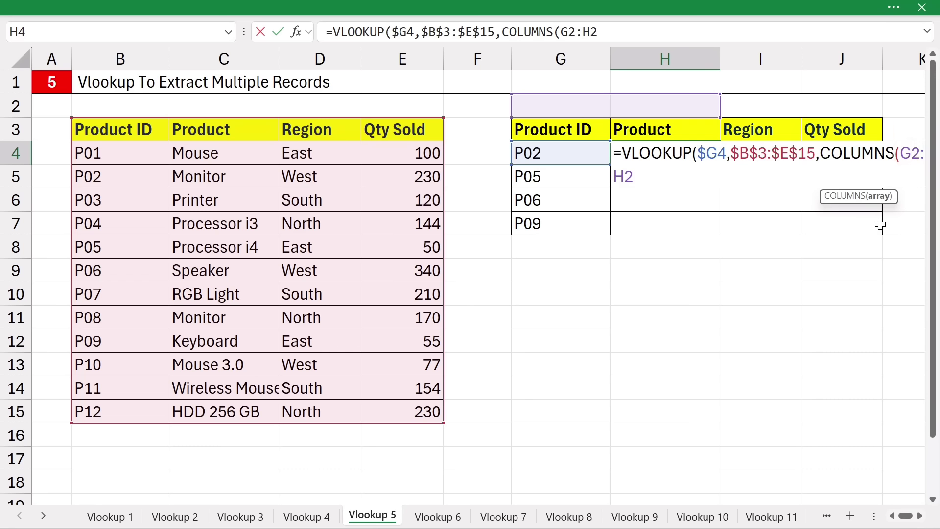
pyautogui.press('F4')
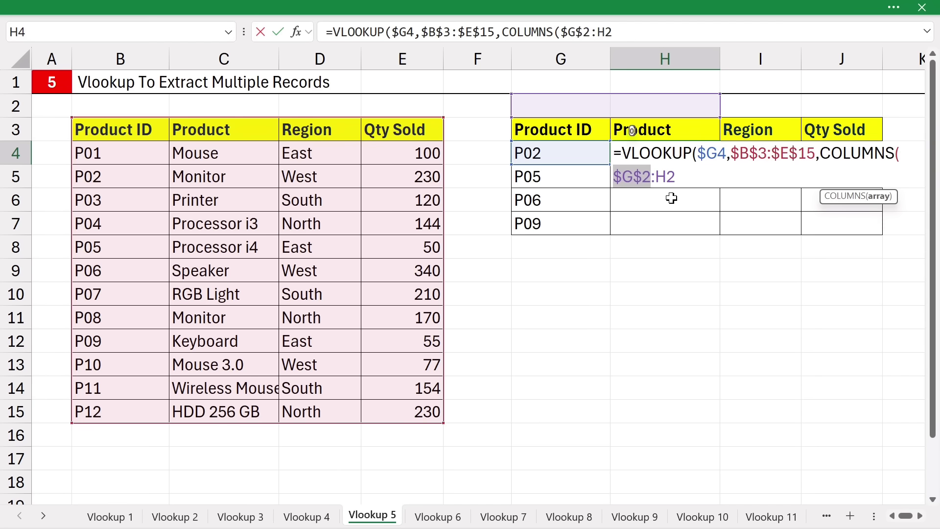
pyautogui.click(685, 176)
pyautogui.write(')')
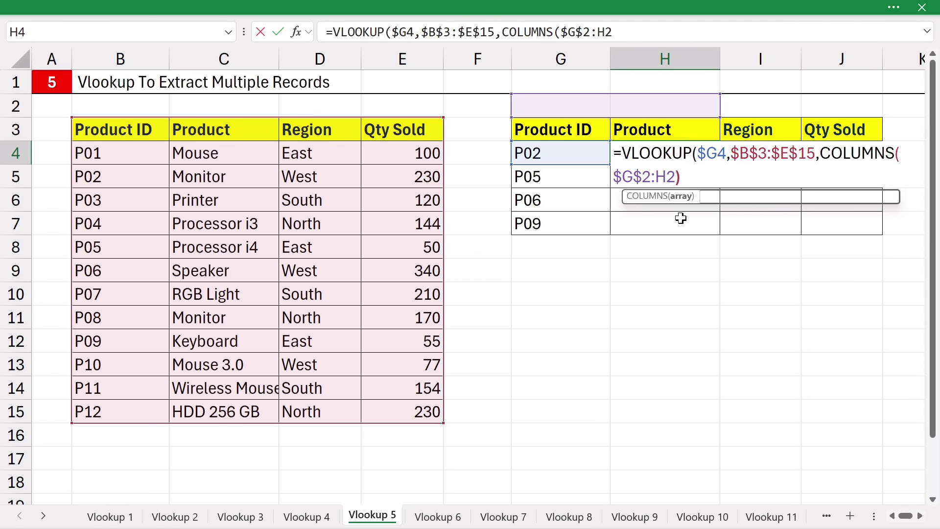
# - Set the range lookup of the H4 formula to 0 for an exact match and enter the finished formula
pyautogui.write(',')
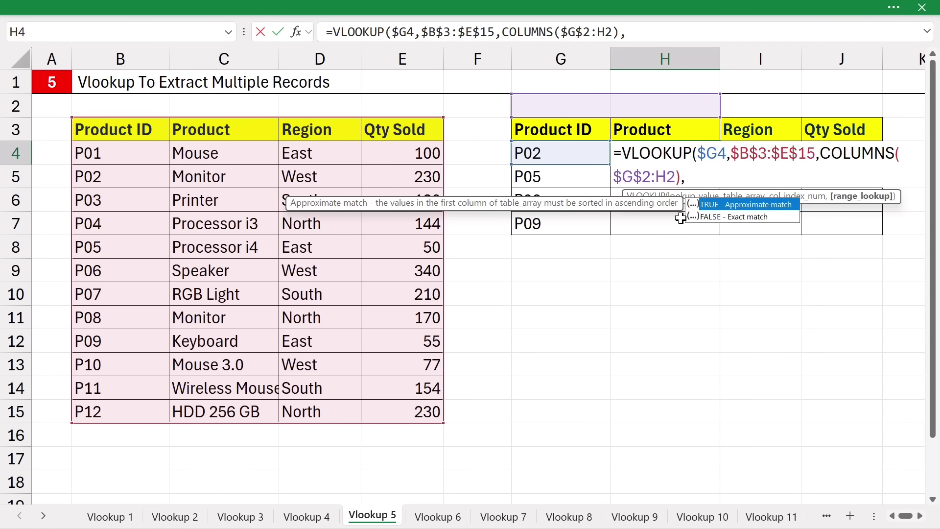
pyautogui.write('0)')
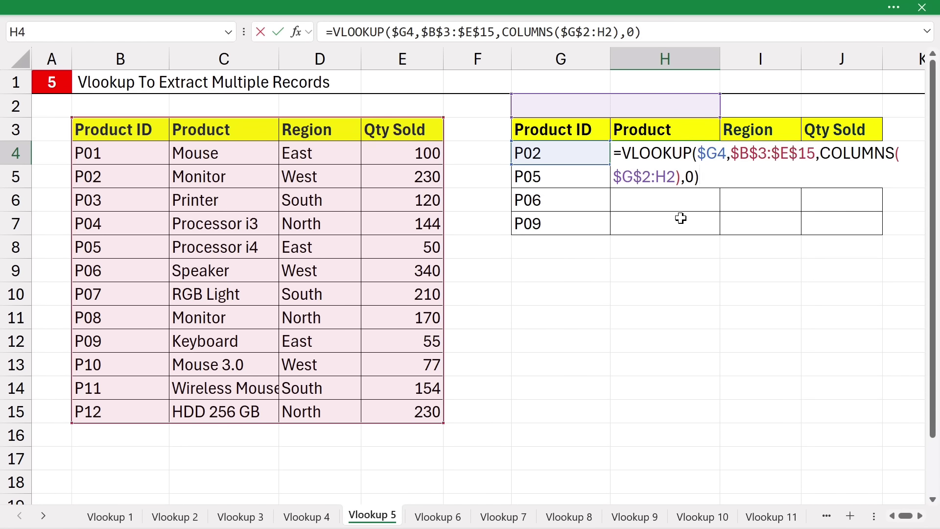
pyautogui.press('Return')
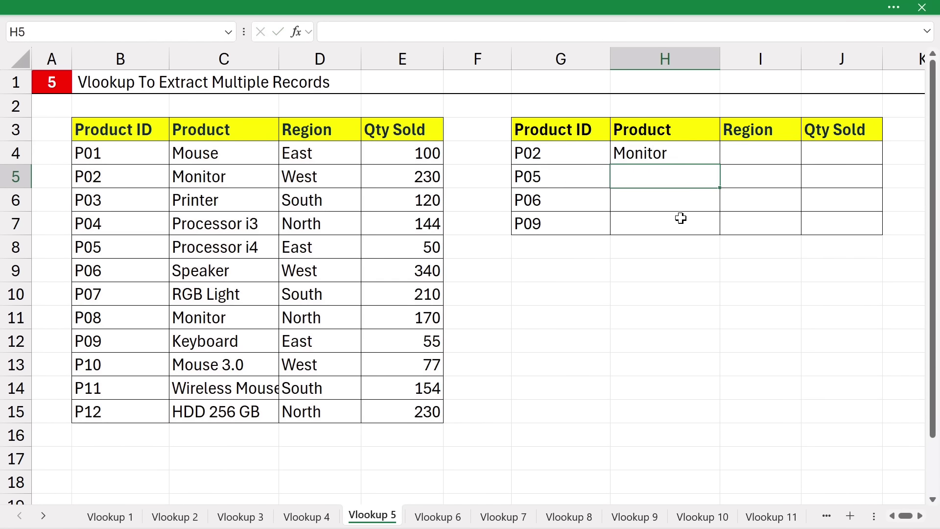
# - Fill the VLOOKUP formula from H4 across to J4 and compare the row with the P02 record in the source table
pyautogui.click(701, 158)
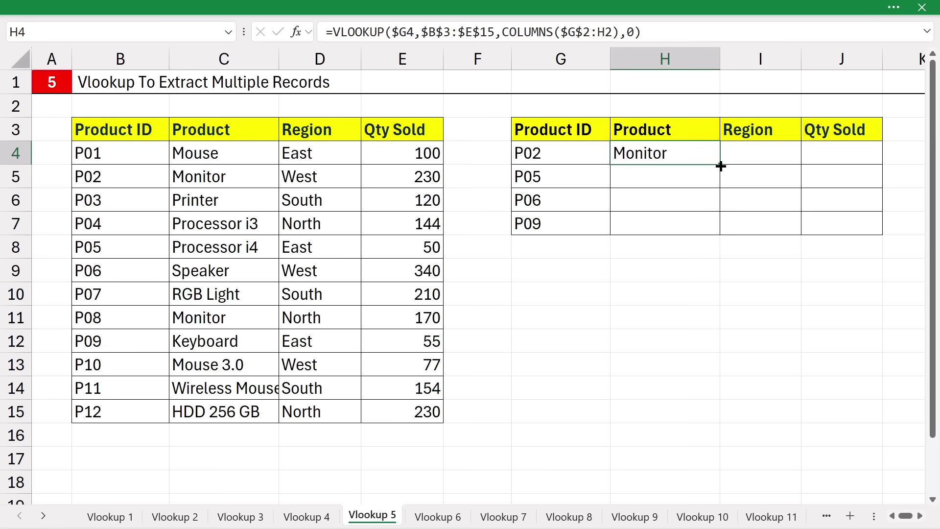
pyautogui.moveTo(721, 166); pyautogui.dragTo(852, 163)
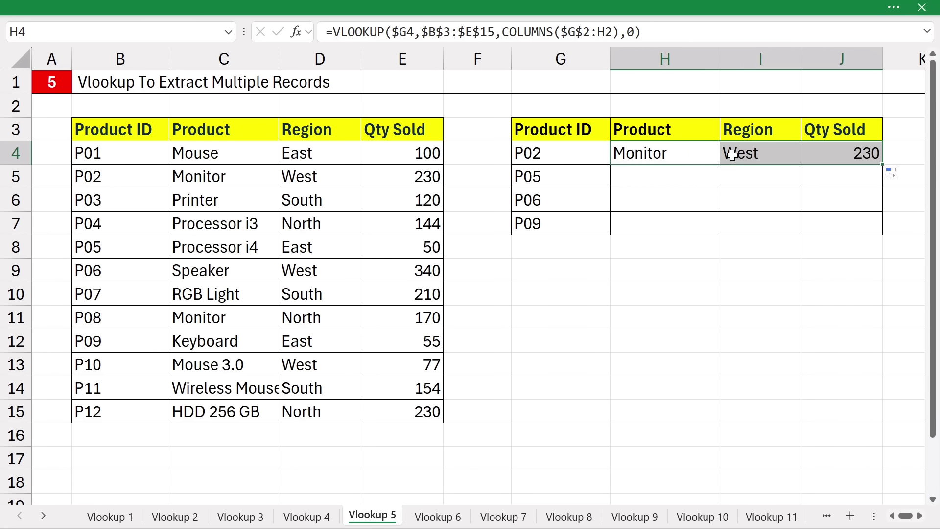
pyautogui.click(125, 177)
pyautogui.moveTo(202, 176); pyautogui.dragTo(386, 180)
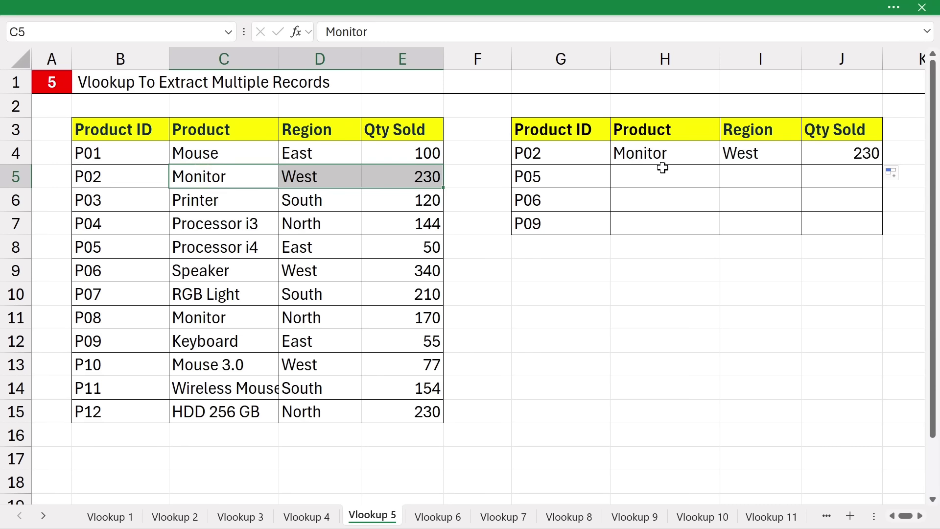
# - Fill the formulas in H4:J4 down to row 7 and check the formula in H7
pyautogui.moveTo(636, 153); pyautogui.dragTo(827, 155)
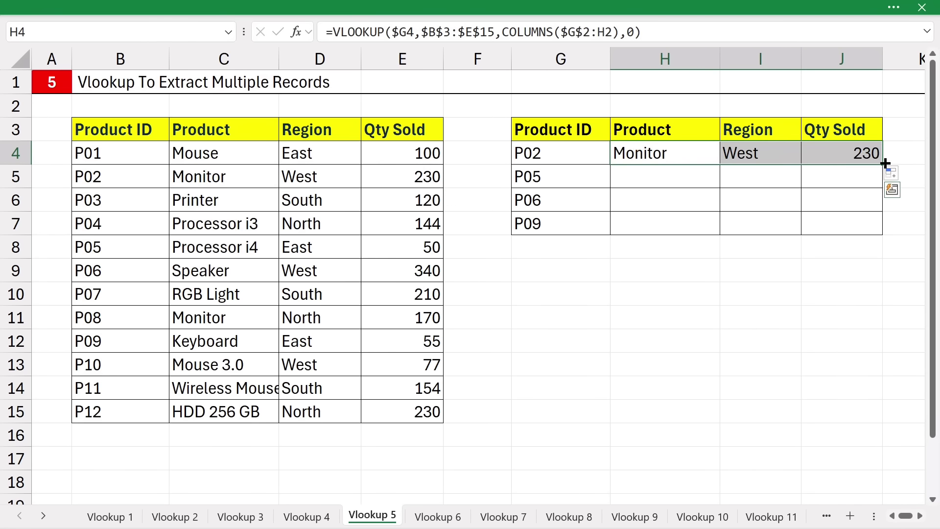
pyautogui.moveTo(885, 163); pyautogui.dragTo(887, 225)
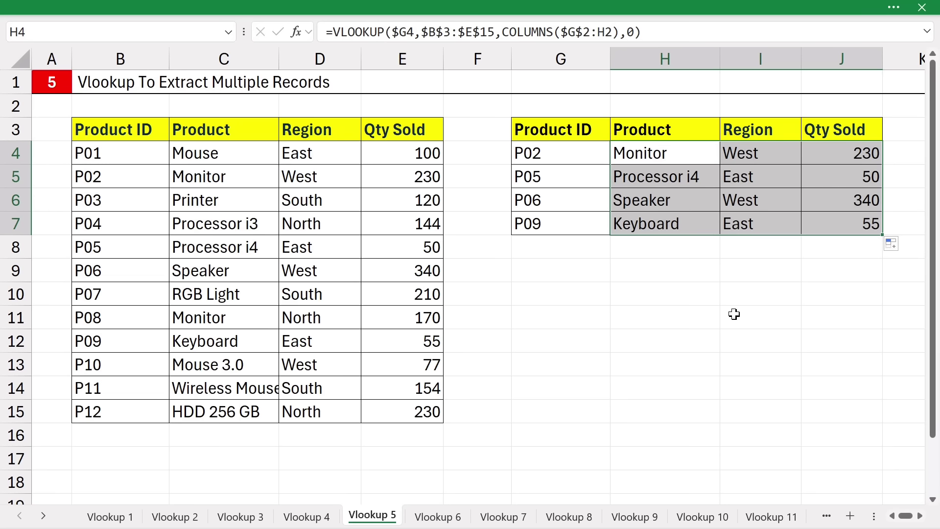
pyautogui.click(639, 219)
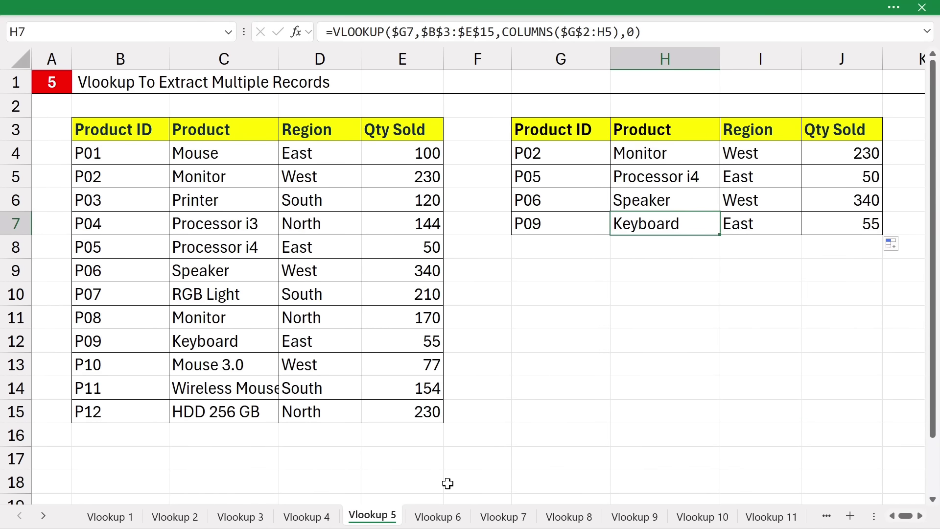
# - Switch to the Vlookup 6 sheet and examine the lookup criteria in G4:H4 against the source table's Product ID and Product columns
pyautogui.click(433, 515)
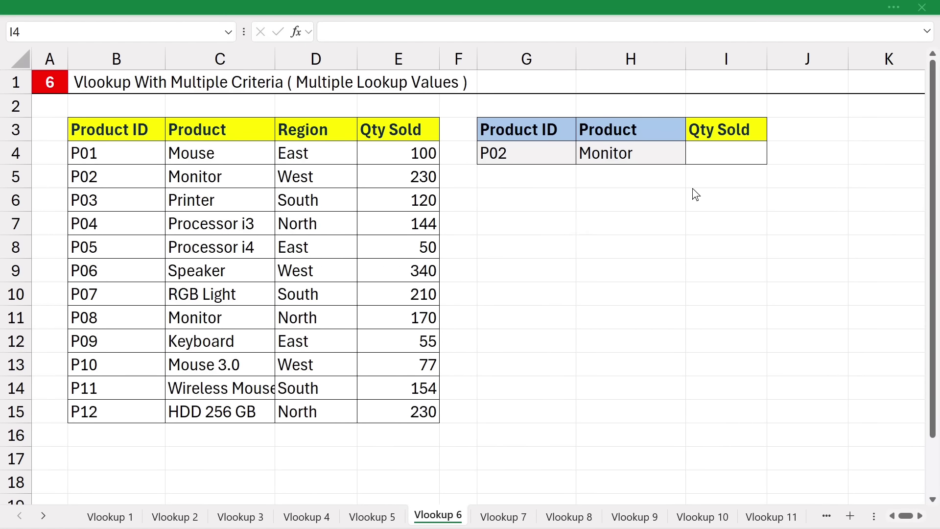
pyautogui.click(708, 156)
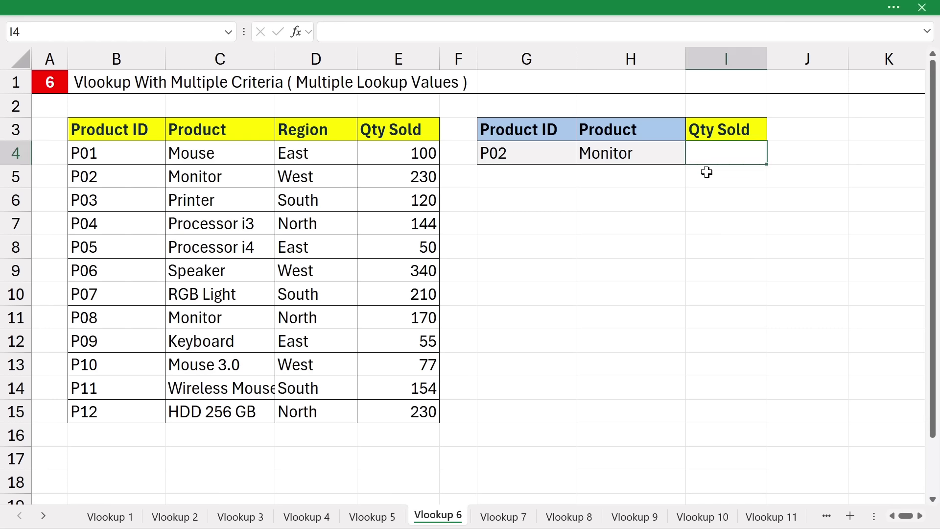
pyautogui.click(528, 156)
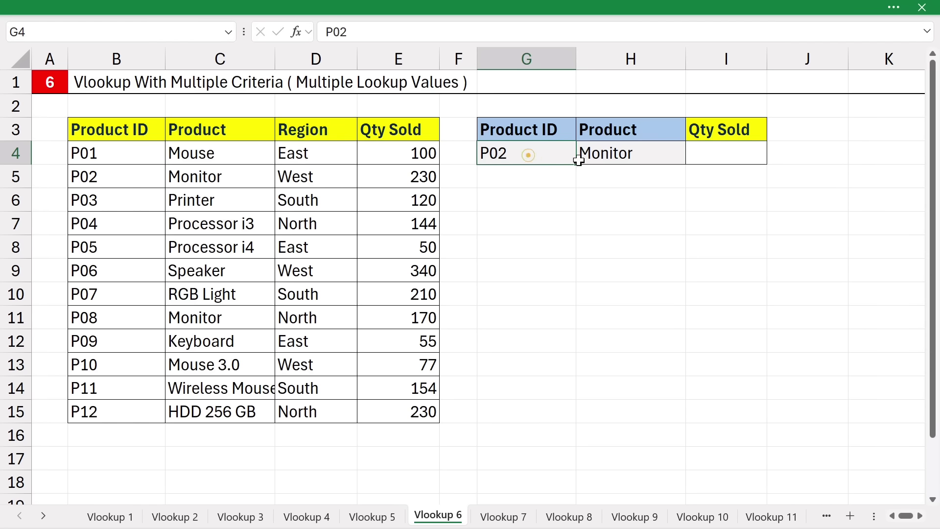
pyautogui.click(619, 156)
pyautogui.click(530, 155)
pyautogui.moveTo(107, 156); pyautogui.dragTo(109, 340)
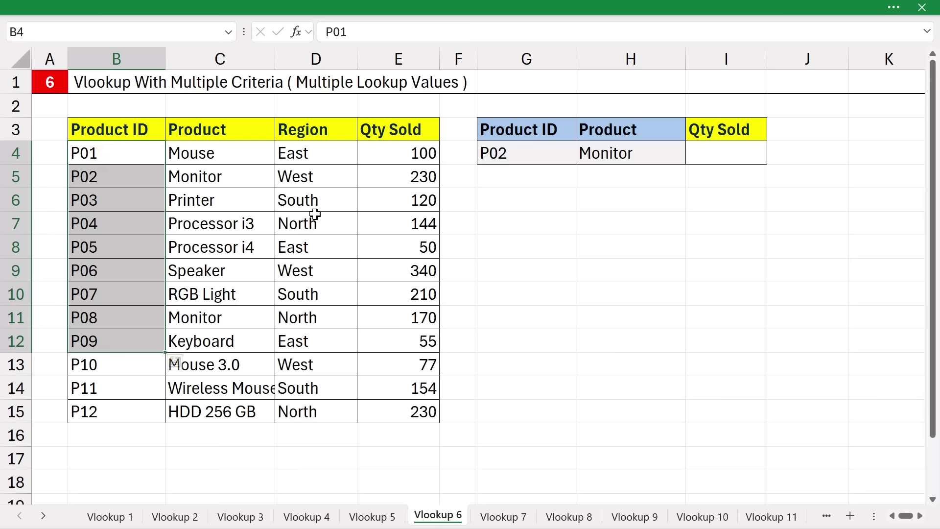
pyautogui.moveTo(225, 152); pyautogui.dragTo(220, 365)
pyautogui.moveTo(503, 153); pyautogui.dragTo(605, 154)
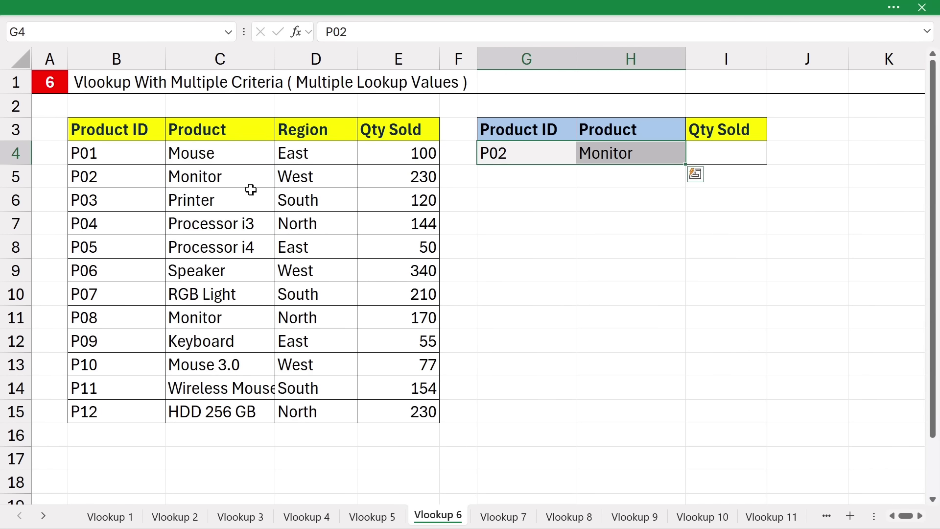
pyautogui.click(715, 155)
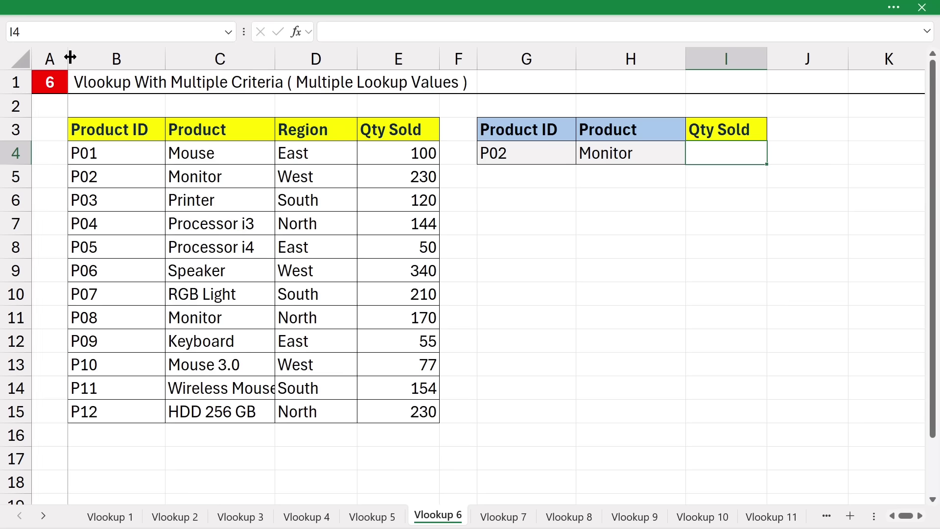
# - Widen column A and enter the heading "Helper" in A3
pyautogui.moveTo(69, 57); pyautogui.dragTo(166, 56)
pyautogui.click(120, 129)
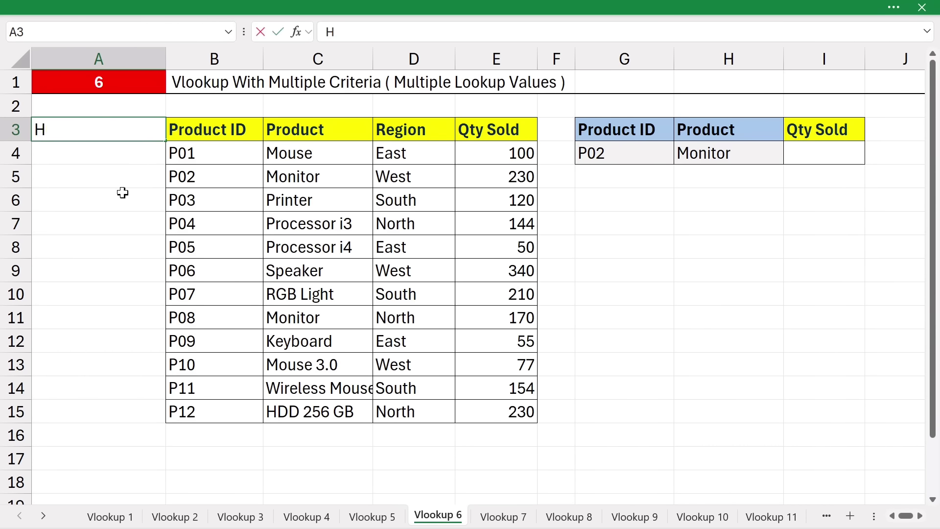
pyautogui.write('Helper')
pyautogui.press('Return')
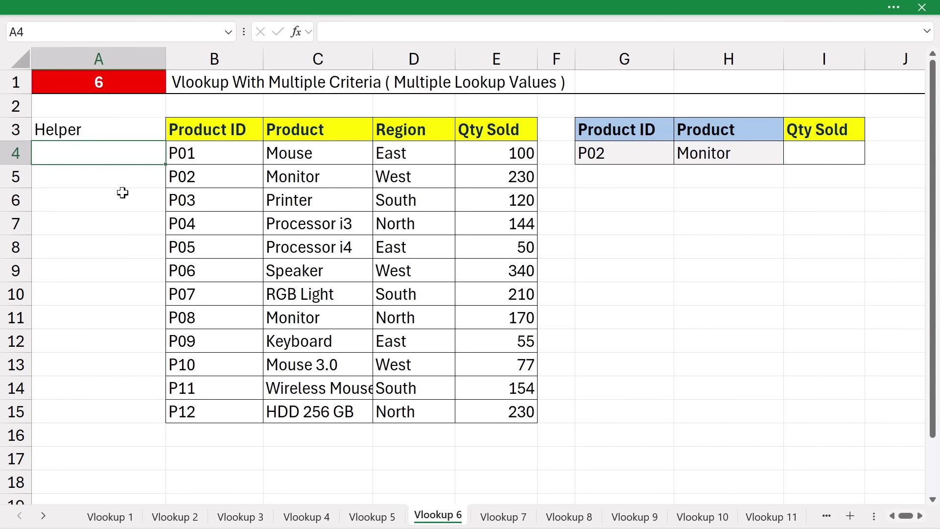
# - Join product ID and product in A4 with the formula =B4&C4 and fill it down to A15
pyautogui.write('=')
pyautogui.click(214, 156)
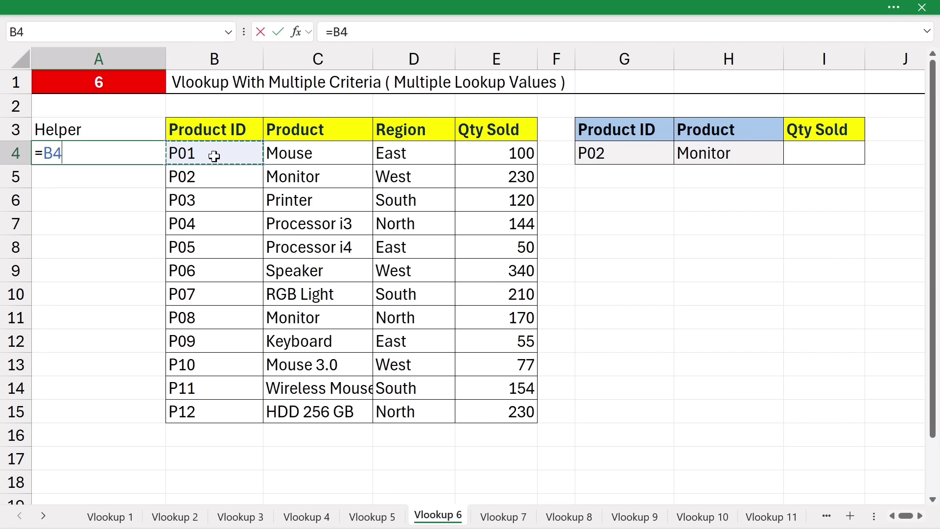
pyautogui.write('&')
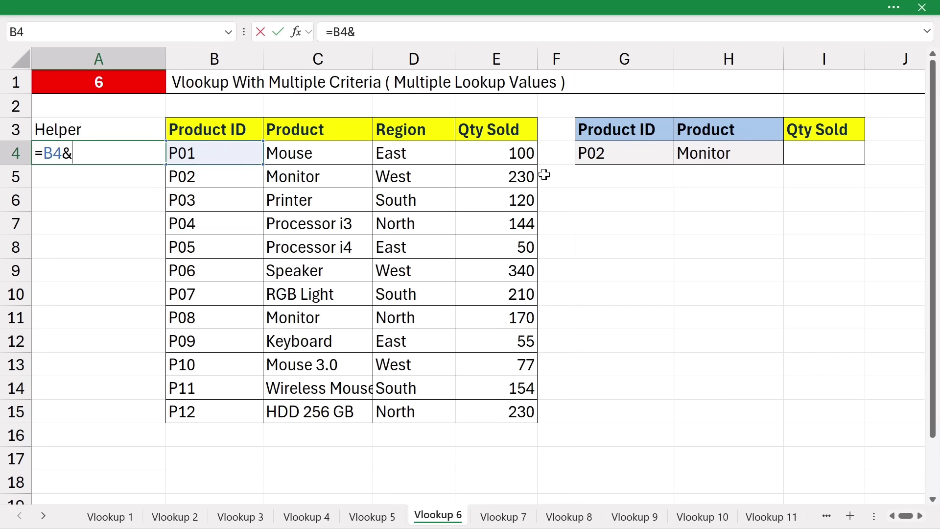
pyautogui.click(320, 161)
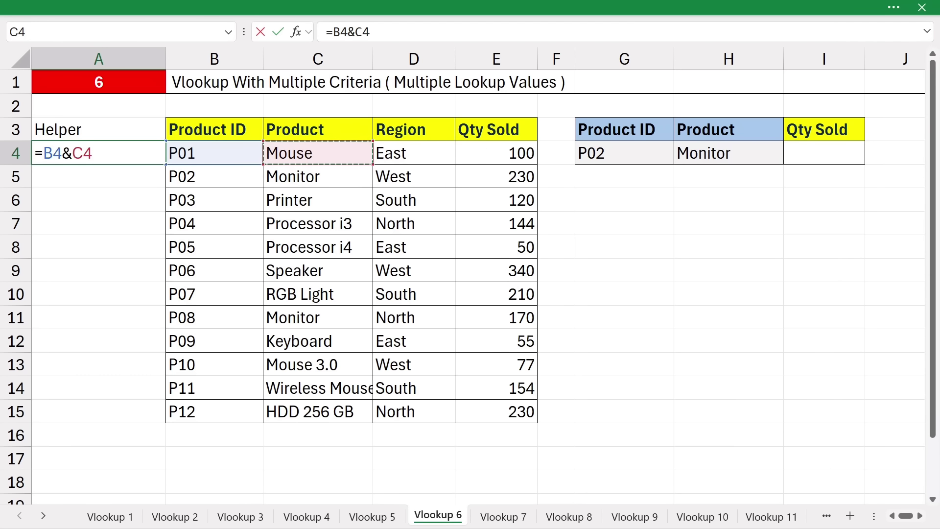
pyautogui.press('Return')
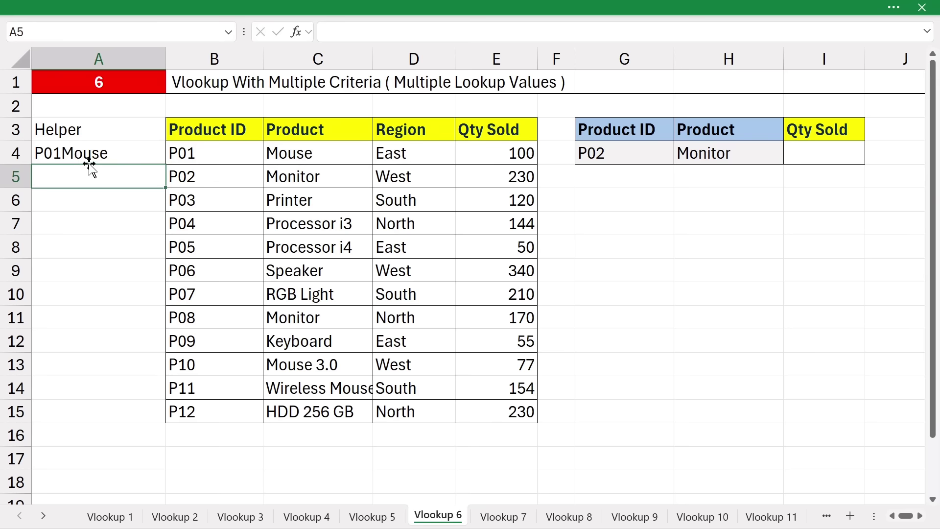
pyautogui.press('Up')
pyautogui.doubleClick(163, 165)
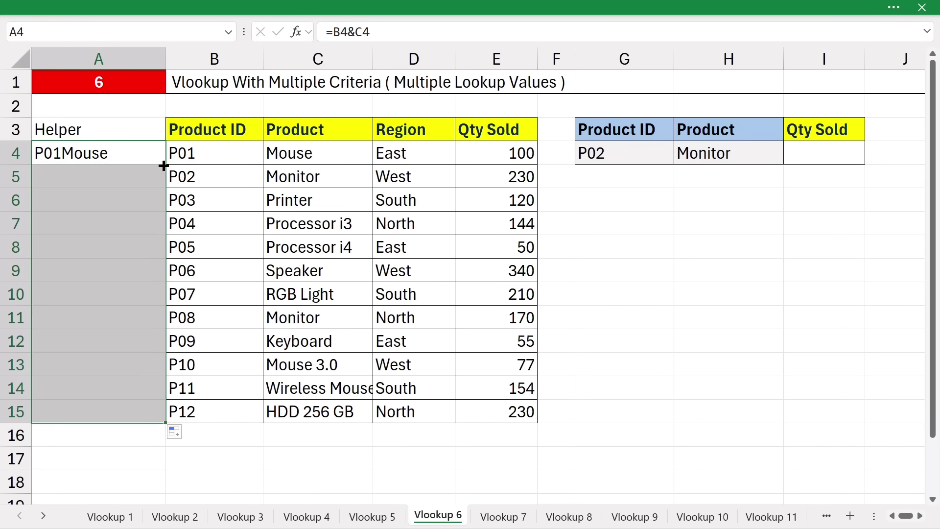
# - Look up the quantity sold in I4 by the joined criteria with the formula =VLOOKUP(G4&H4,A3:E15,5,0)
pyautogui.click(804, 161)
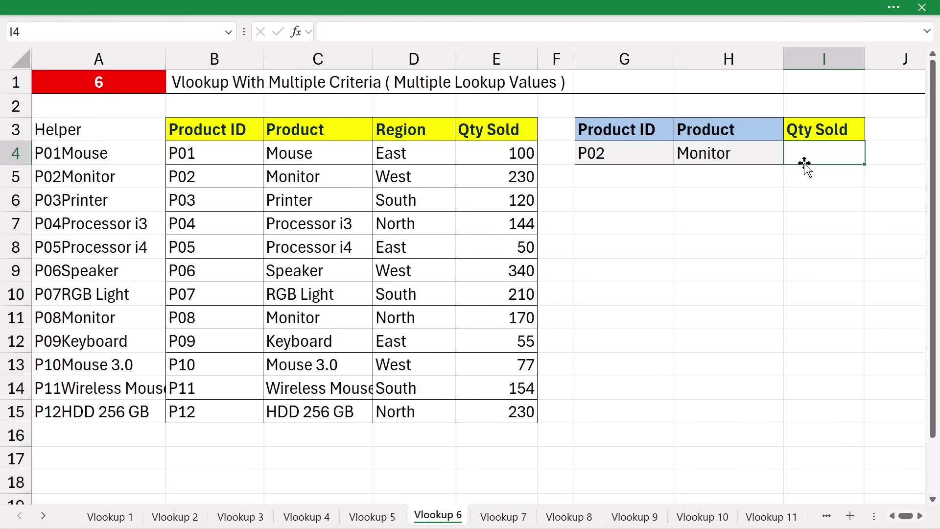
pyautogui.write('=vlook')
pyautogui.press('Tab')
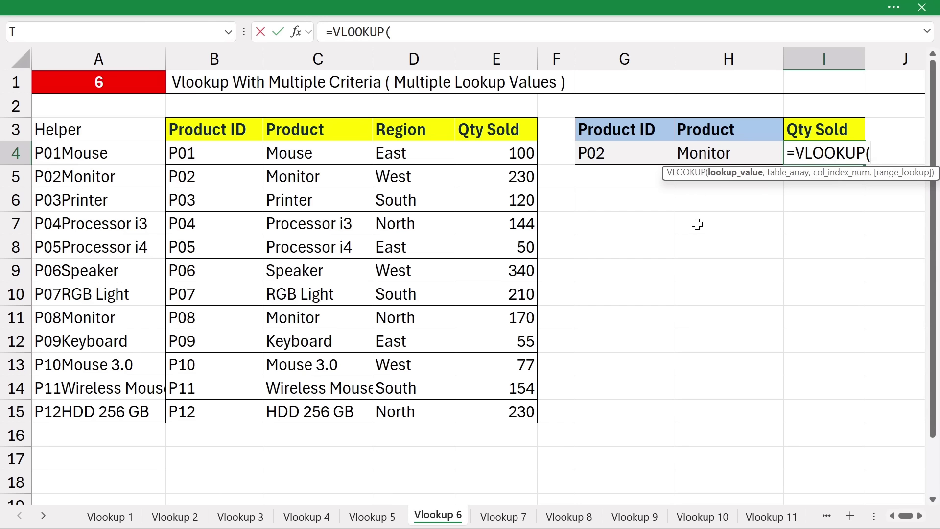
pyautogui.click(610, 156)
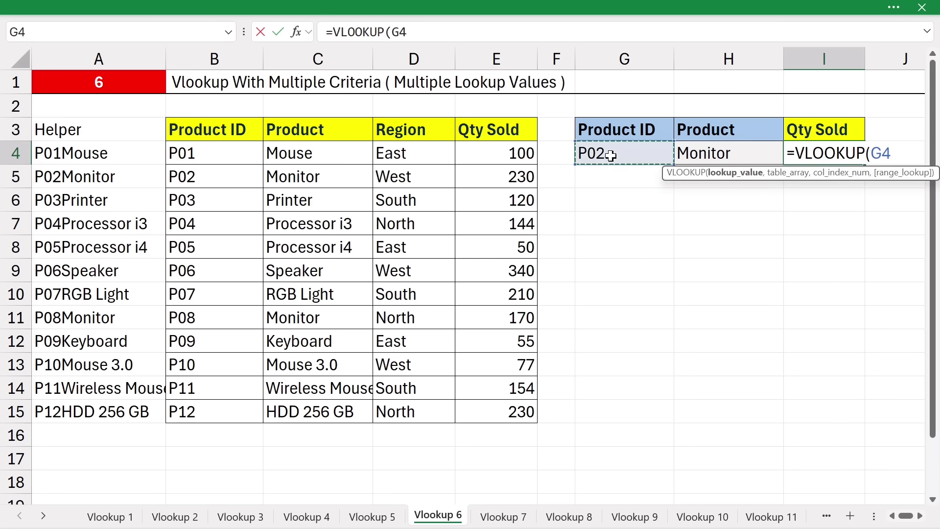
pyautogui.write('&')
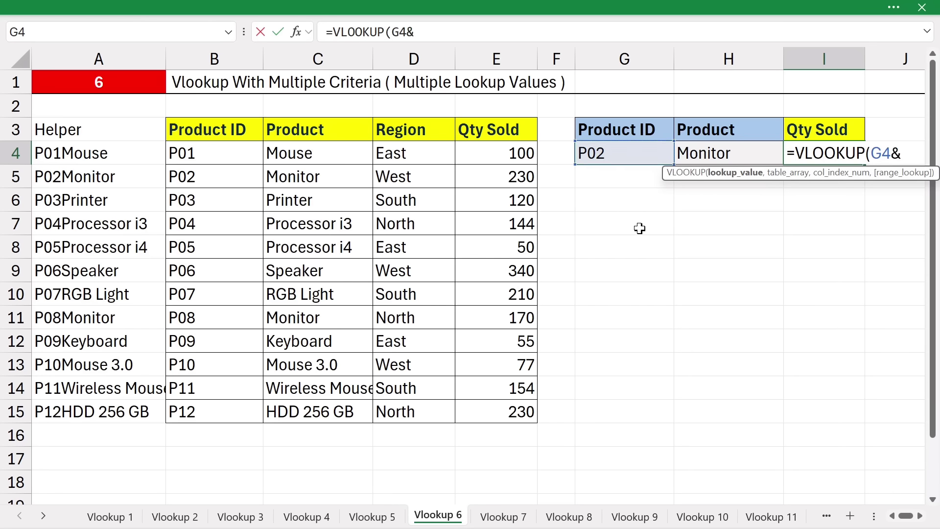
pyautogui.click(712, 150)
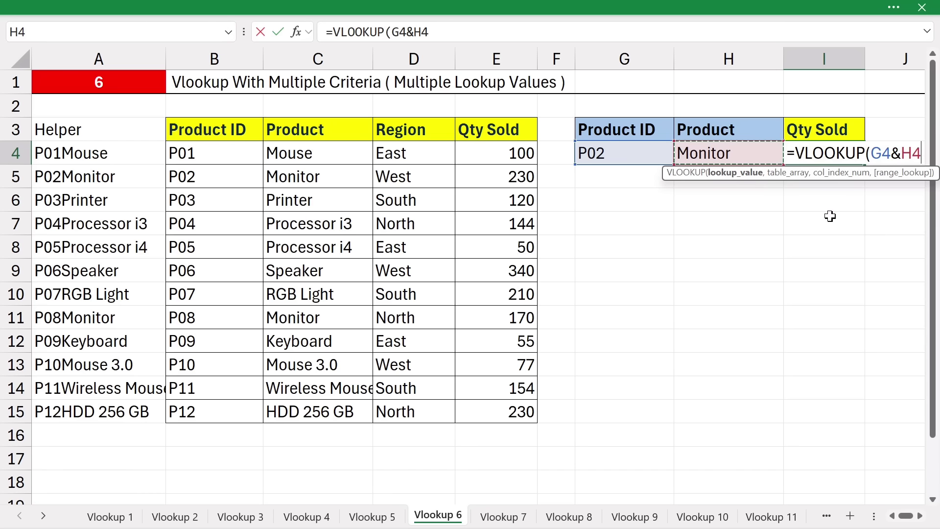
pyautogui.write(',')
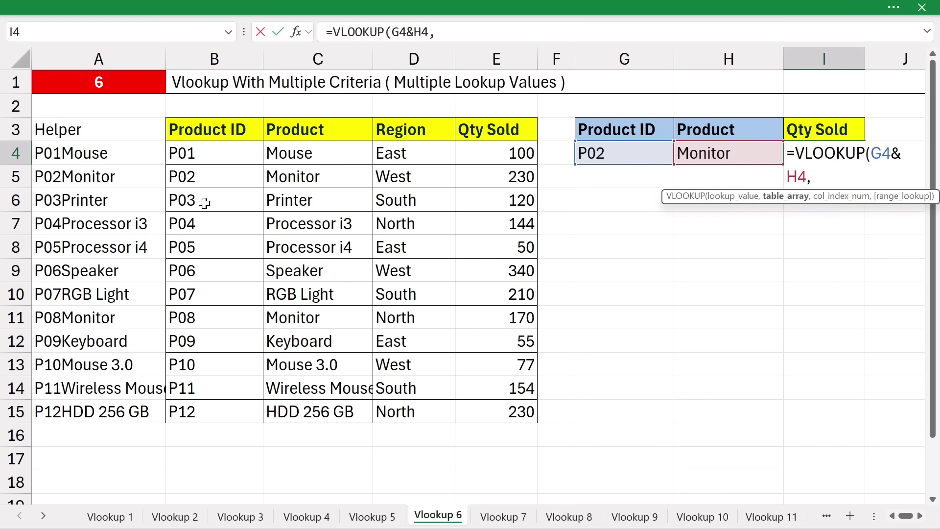
pyautogui.moveTo(95, 138); pyautogui.dragTo(478, 410)
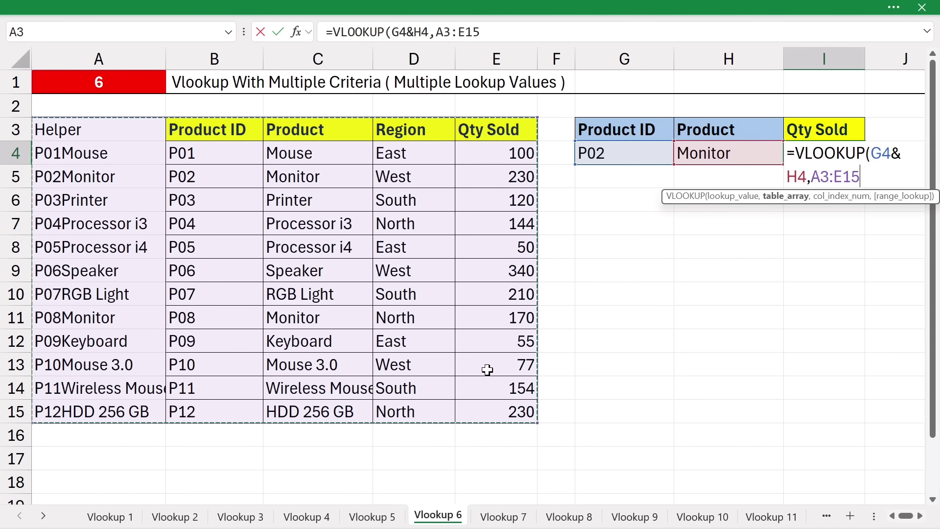
pyautogui.write(',5')
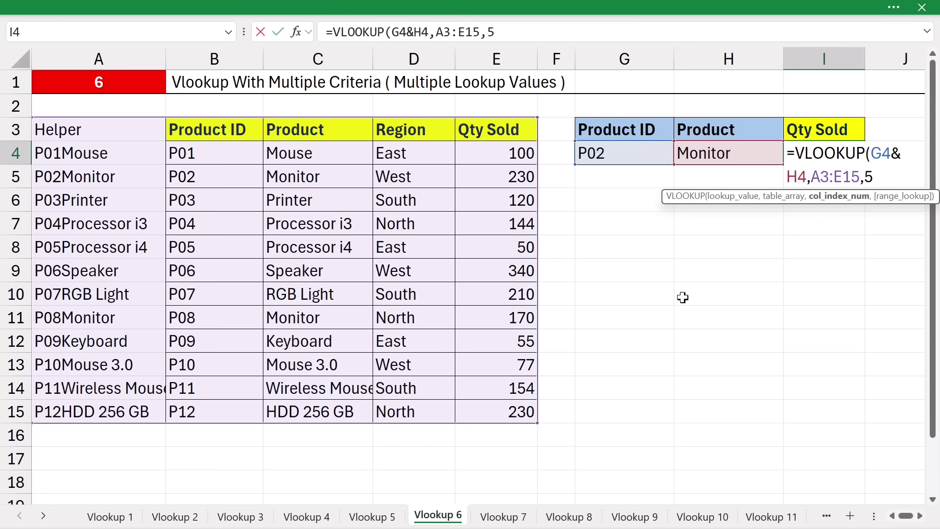
pyautogui.write(',0')
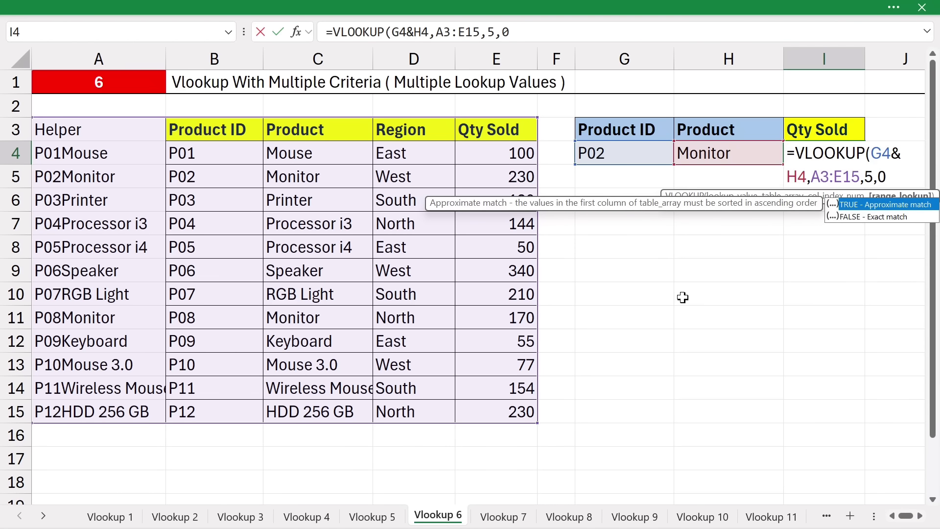
pyautogui.write(')')
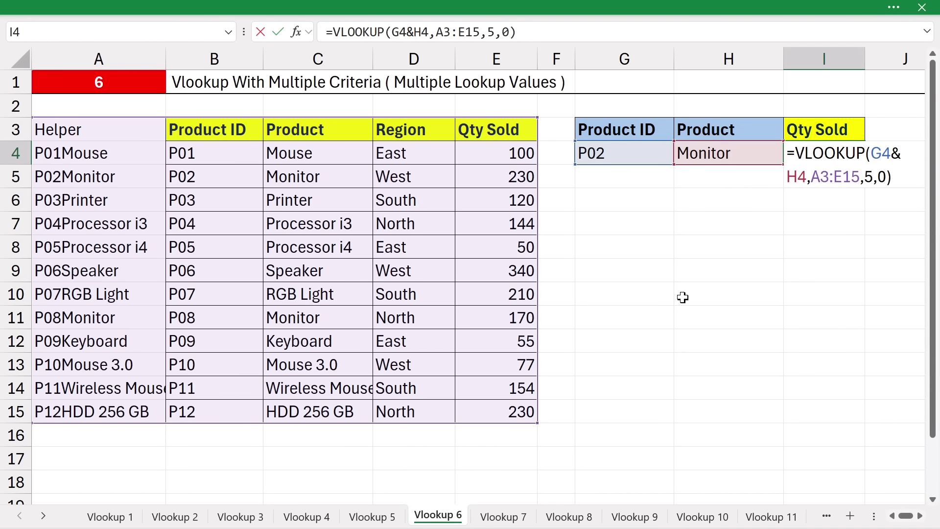
pyautogui.press('Return')
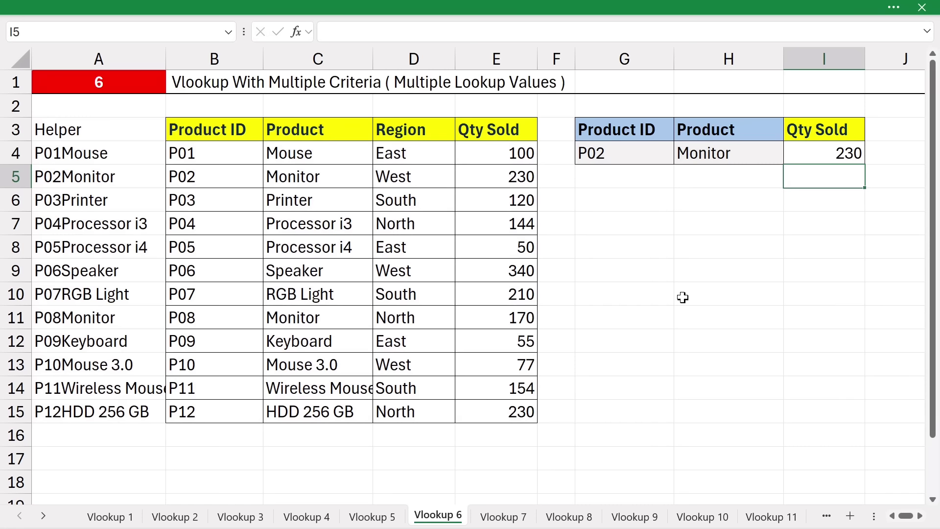
# - Compare the criteria in G4:H4 with the P02Monitor row of the source table, including its Qty Sold cell
pyautogui.moveTo(627, 153); pyautogui.dragTo(698, 150)
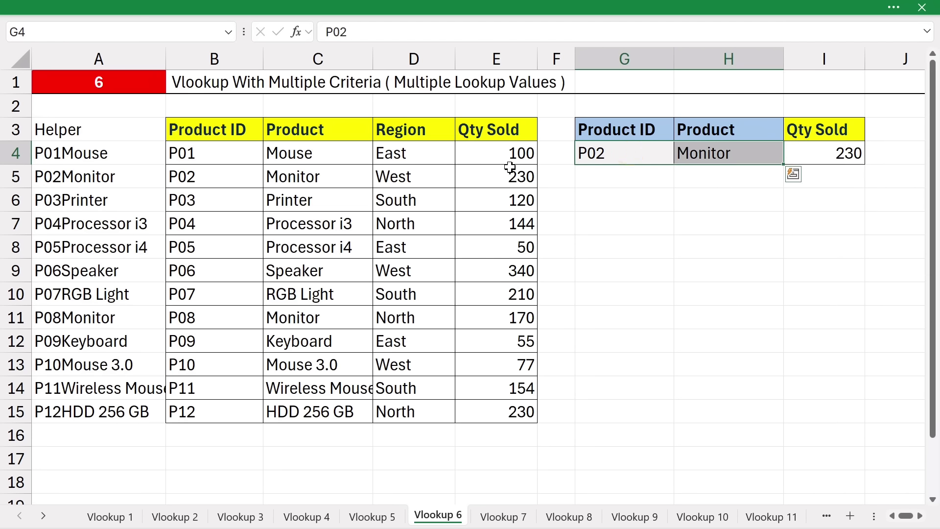
pyautogui.click(91, 184)
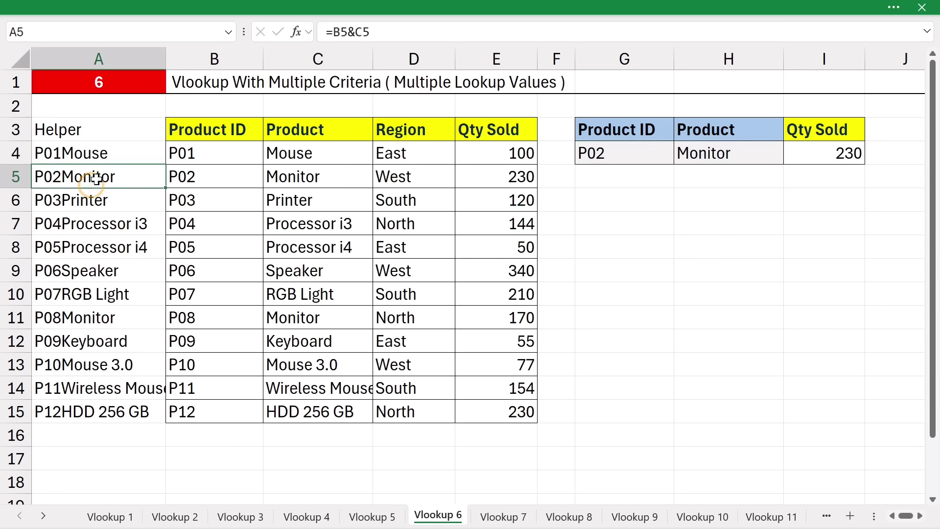
pyautogui.moveTo(145, 174); pyautogui.dragTo(486, 178)
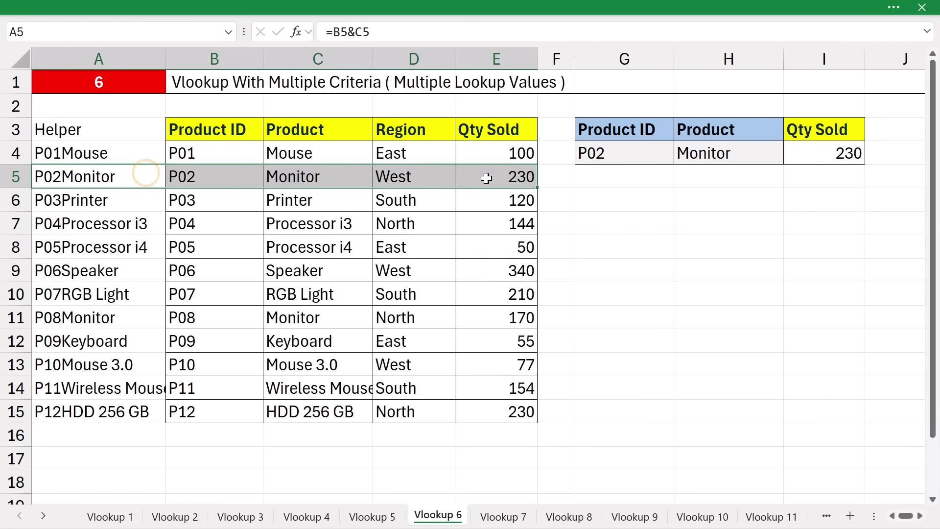
pyautogui.click(486, 178)
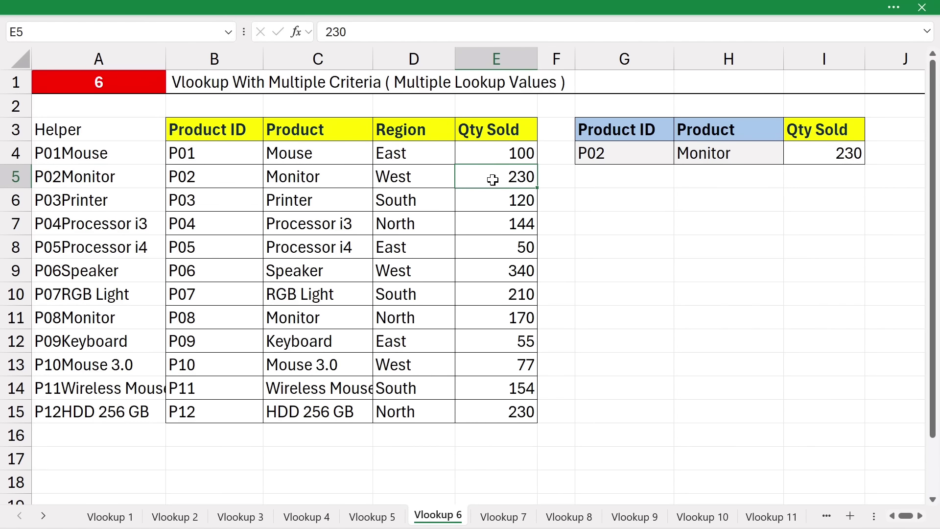
# - Change the Product ID criterion in G4 to P08 and check the P08Monitor row in the source table
pyautogui.click(630, 153)
pyautogui.doubleClick(630, 153)
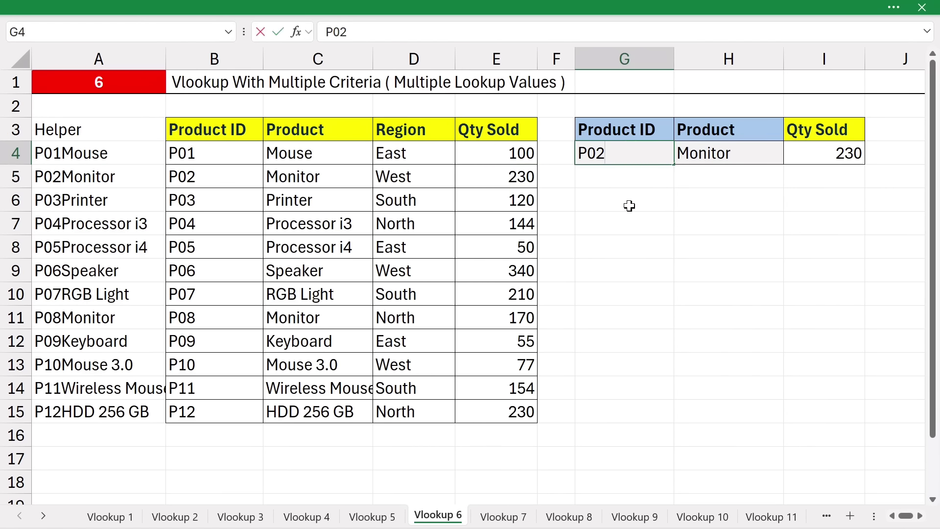
pyautogui.write('8')
pyautogui.press('Return')
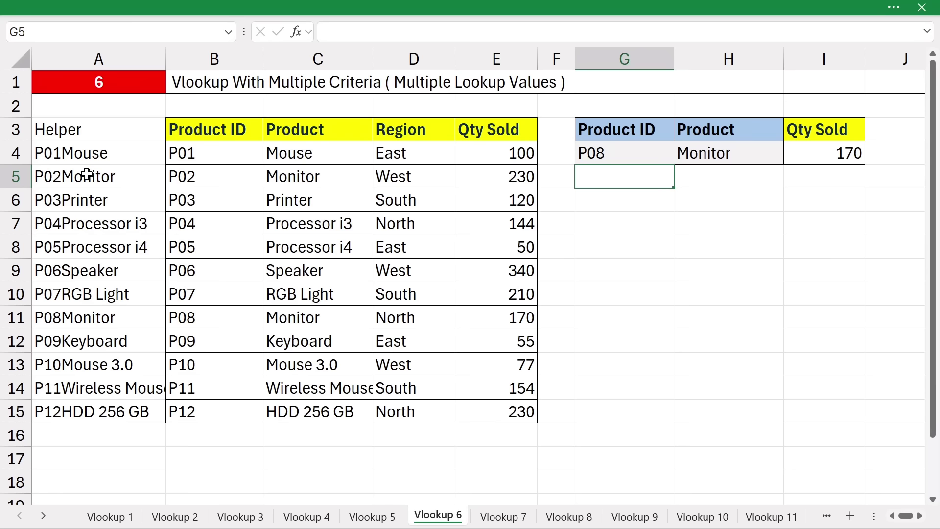
pyautogui.moveTo(93, 321); pyautogui.dragTo(465, 314)
pyautogui.click(478, 319)
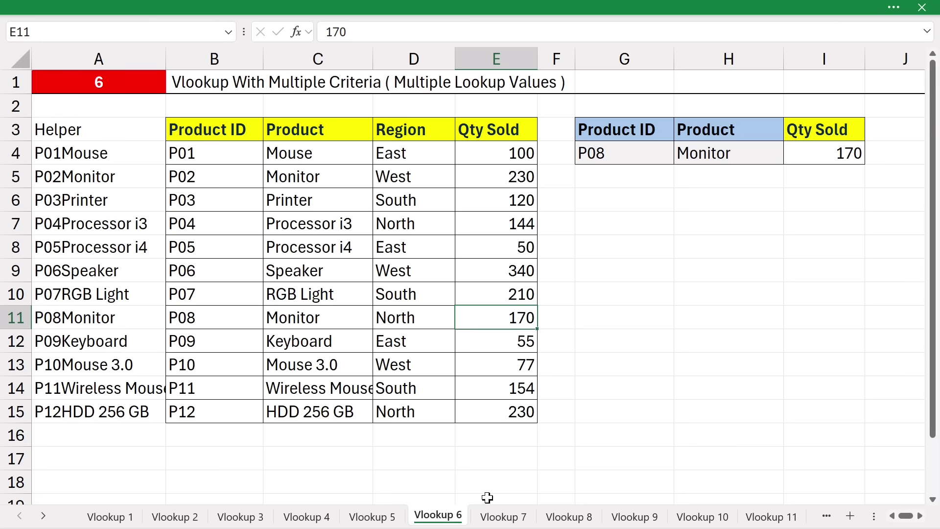
# - Switch to the Vlookup 7 sheet and locate the Product ID from G4 in the source table's Product ID column
pyautogui.click(503, 516)
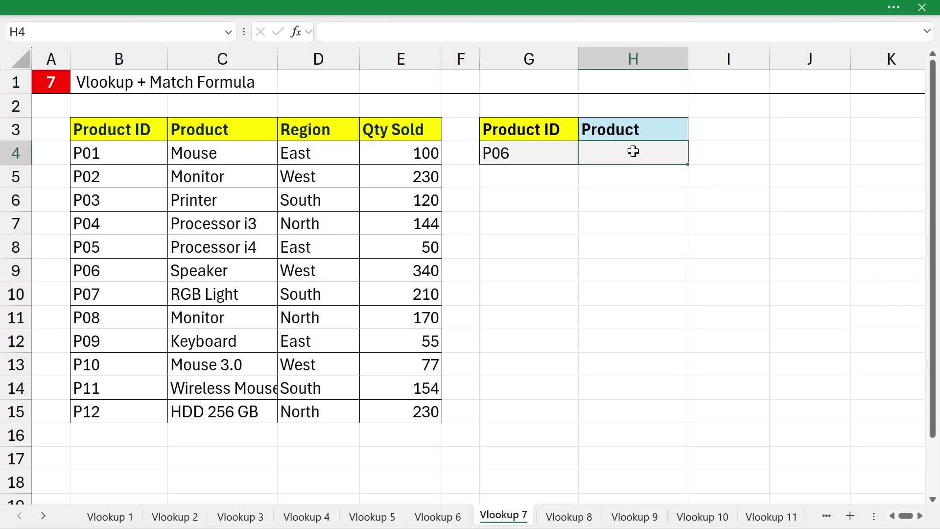
pyautogui.click(514, 155)
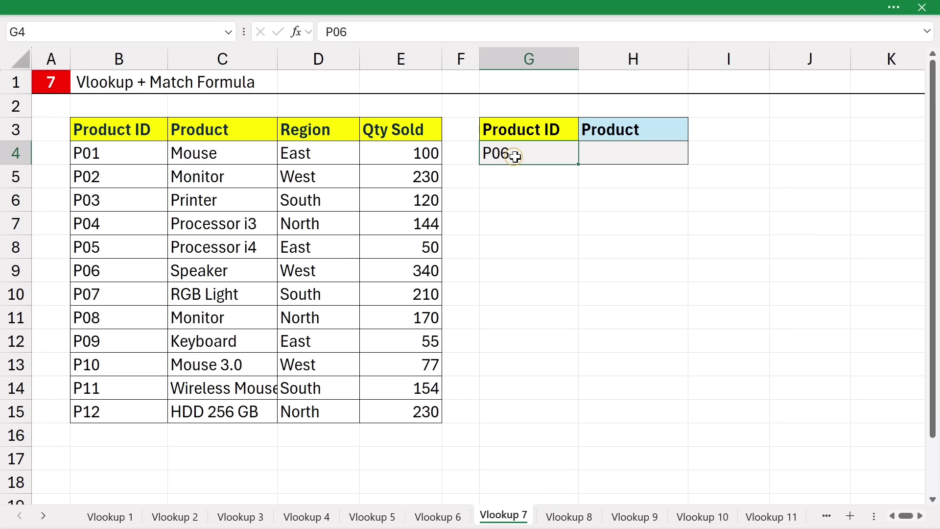
pyautogui.moveTo(114, 152); pyautogui.dragTo(109, 272)
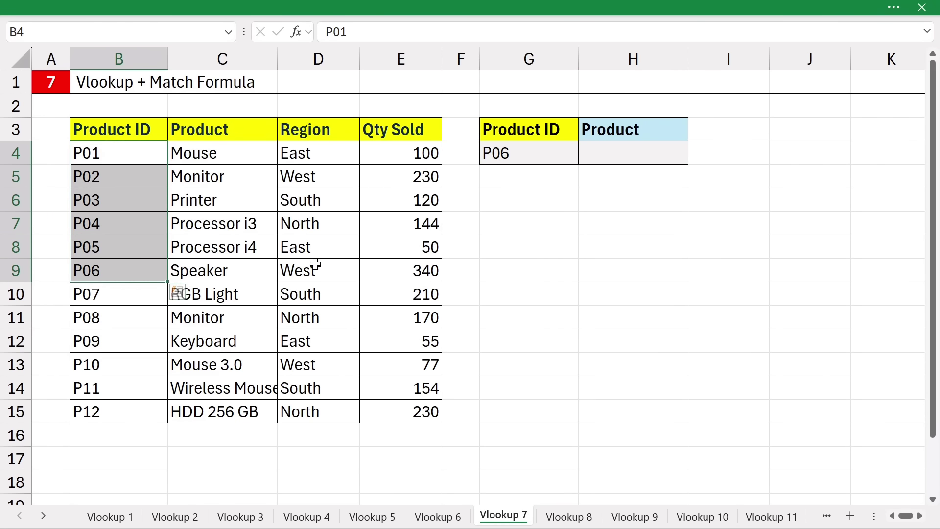
# - Look up the product name in H4 with the formula =VLOOKUP(G4,B3:E15,2,0)
pyautogui.click(619, 152)
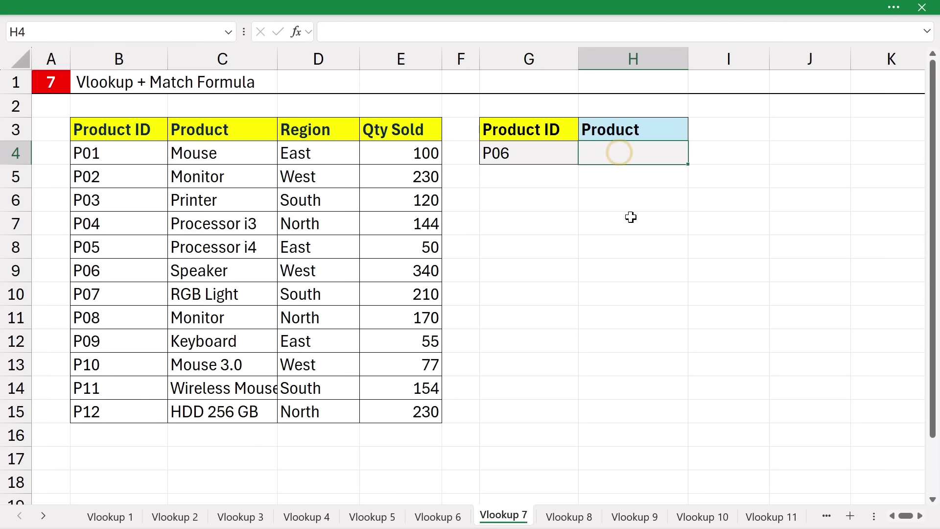
pyautogui.write('=vloo')
pyautogui.press('Tab')
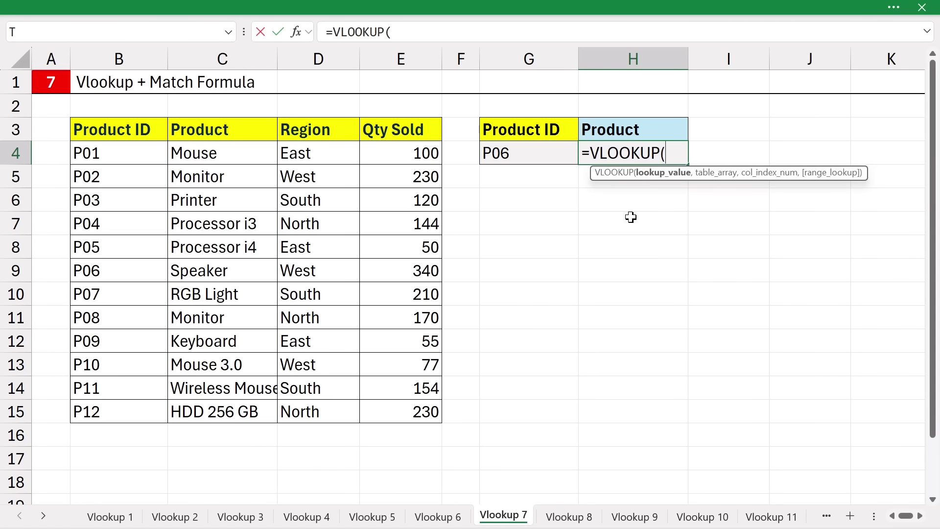
pyautogui.click(529, 159)
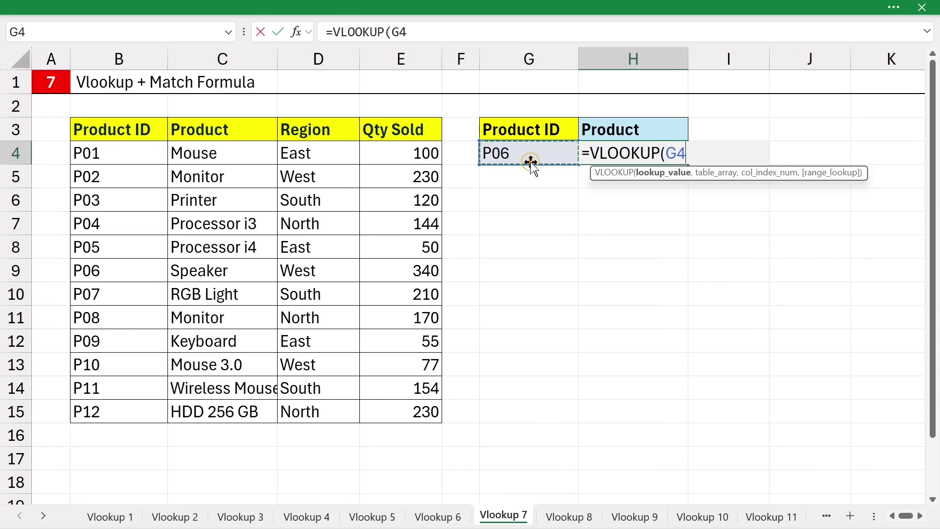
pyautogui.write(',')
pyautogui.moveTo(156, 123); pyautogui.dragTo(383, 416)
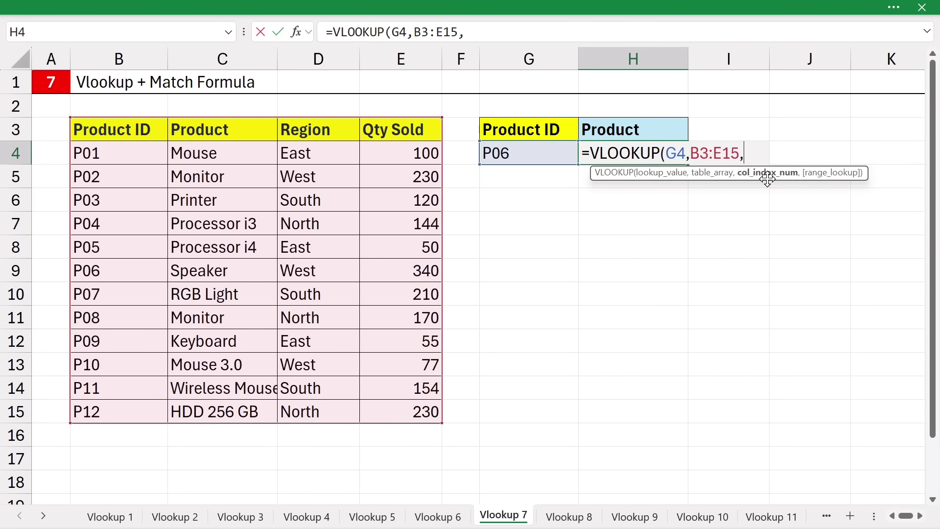
pyautogui.write('2,0')
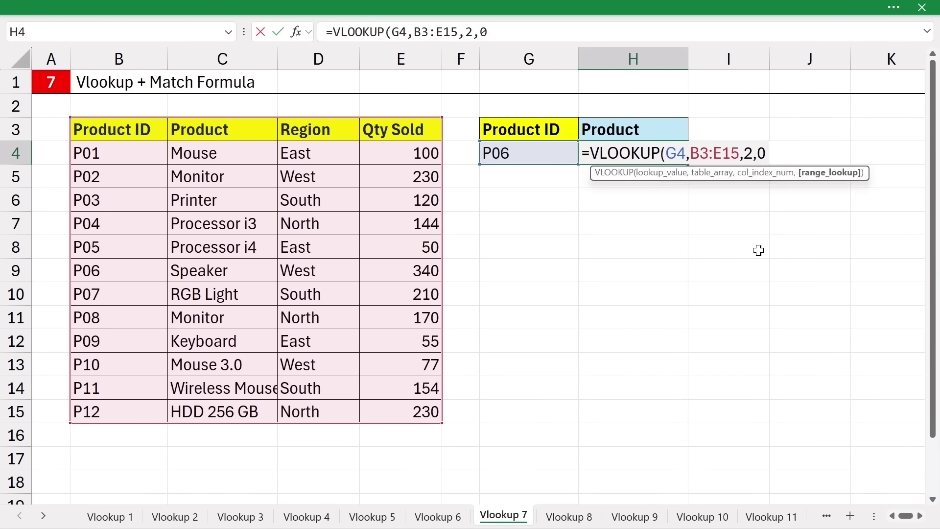
pyautogui.press('Return')
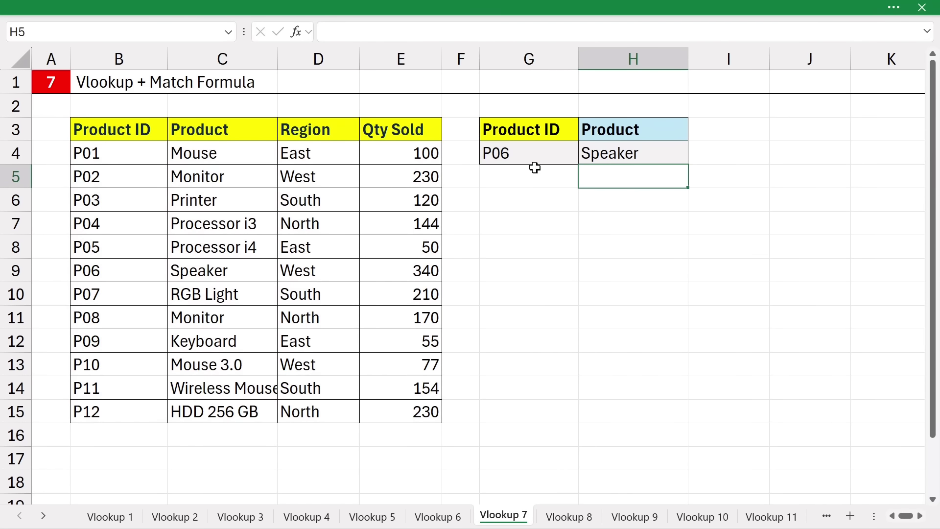
# - Check the lookup result against the P06 row of the source table and inspect the Product heading in H3
pyautogui.click(520, 155)
pyautogui.moveTo(119, 153); pyautogui.dragTo(227, 274)
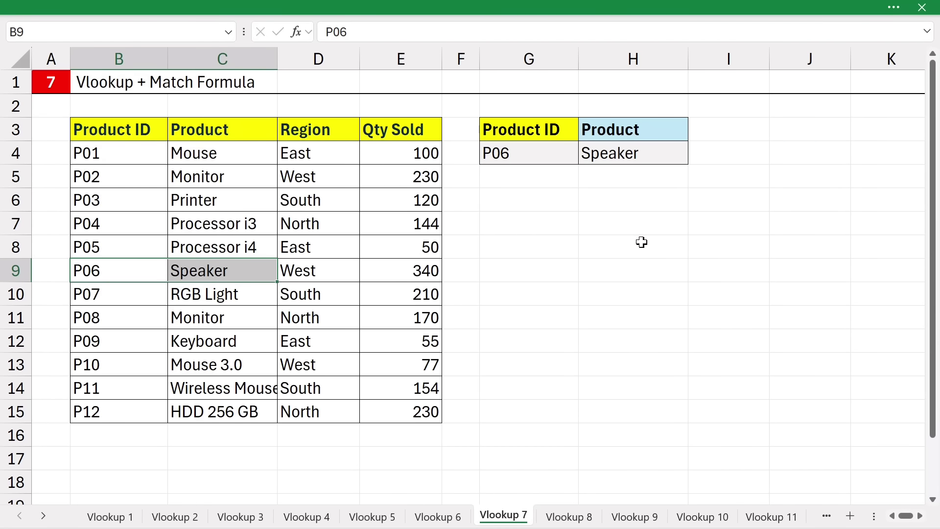
pyautogui.click(663, 132)
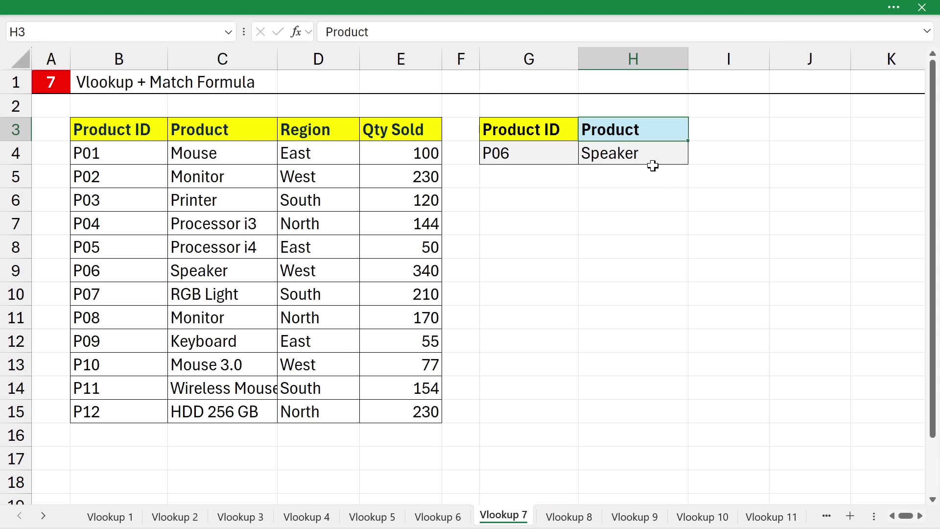
# - Find the position of the H3 heading within the table headers in G9 with the formula =MATCH(H3,B3:E3,0)
pyautogui.click(519, 281)
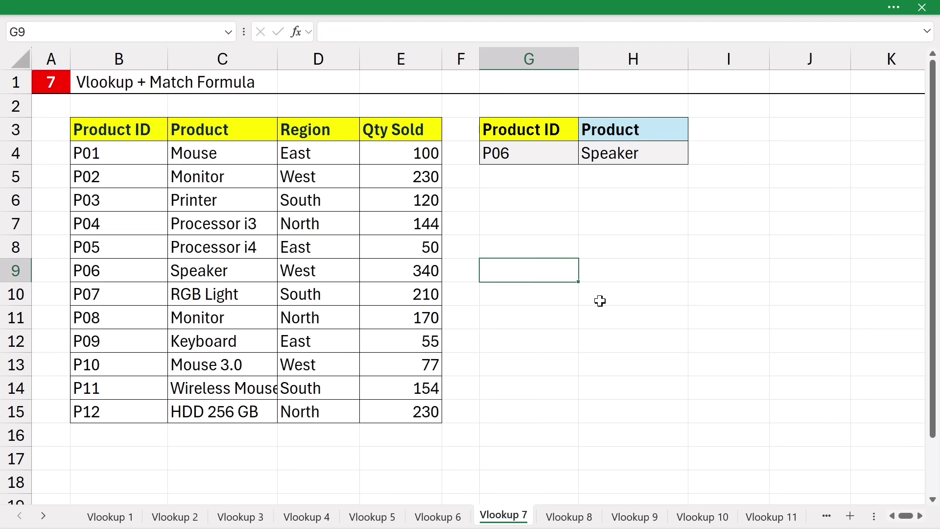
pyautogui.write('=matc')
pyautogui.press('Tab')
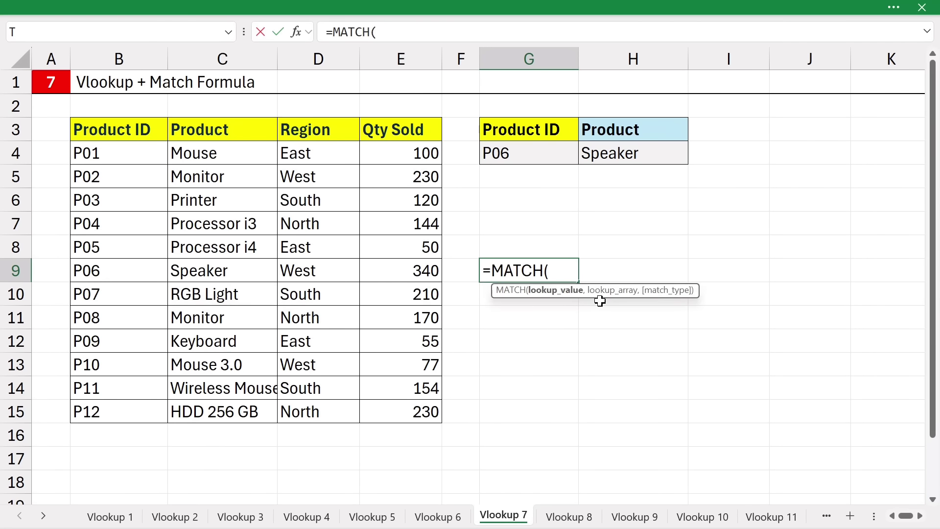
pyautogui.click(664, 129)
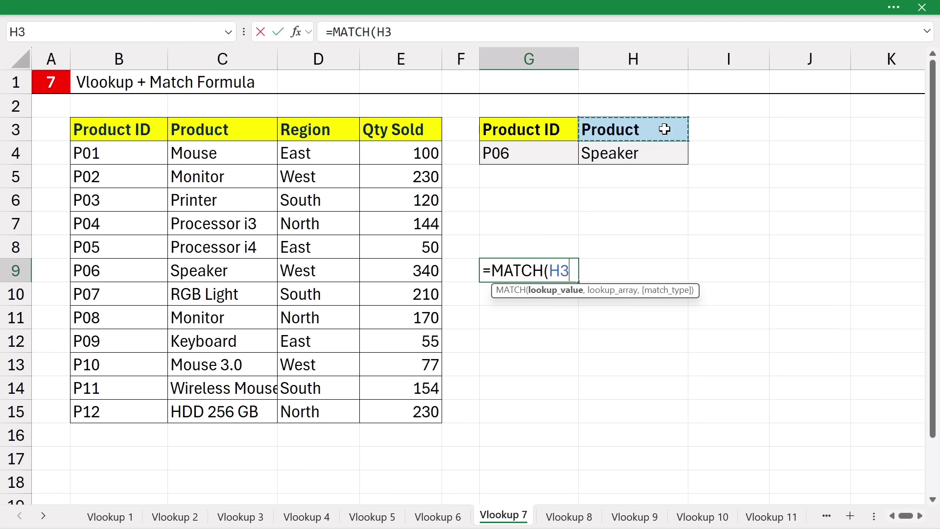
pyautogui.write(',')
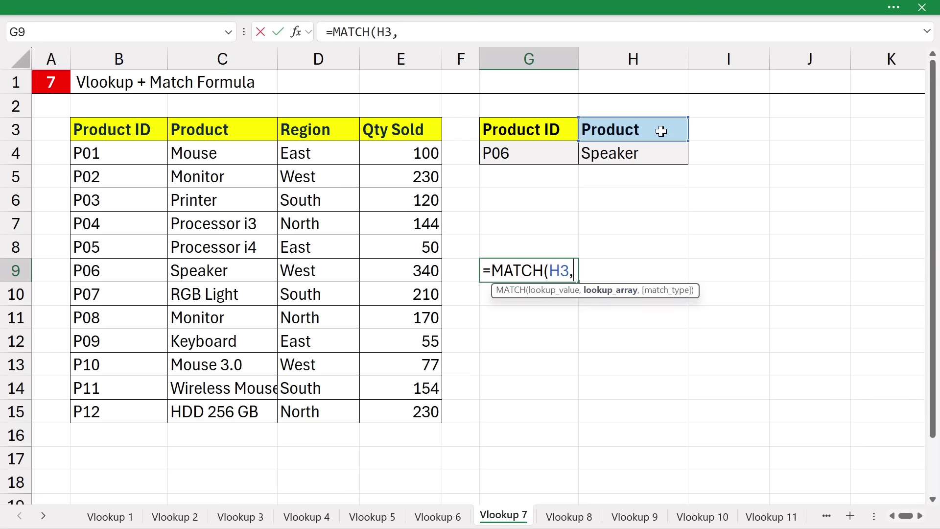
pyautogui.moveTo(119, 132); pyautogui.dragTo(382, 136)
pyautogui.write(',')
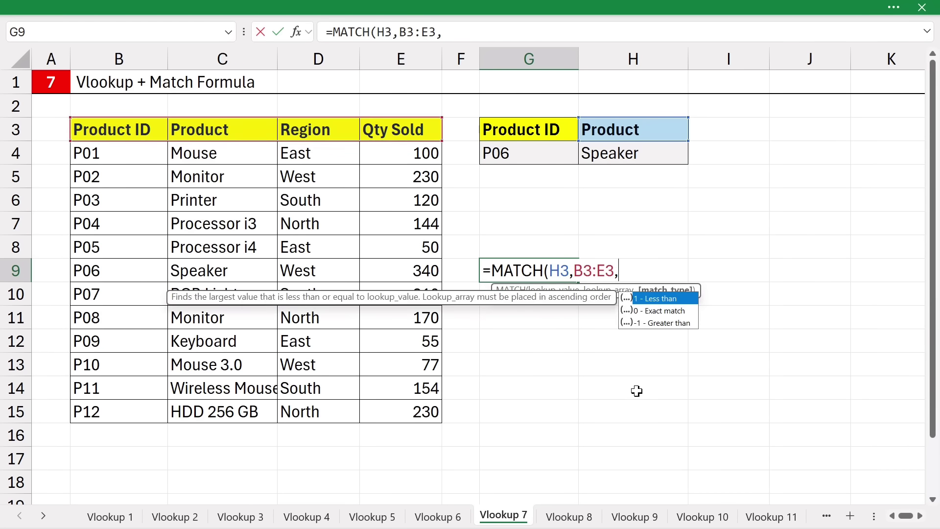
pyautogui.write('0)')
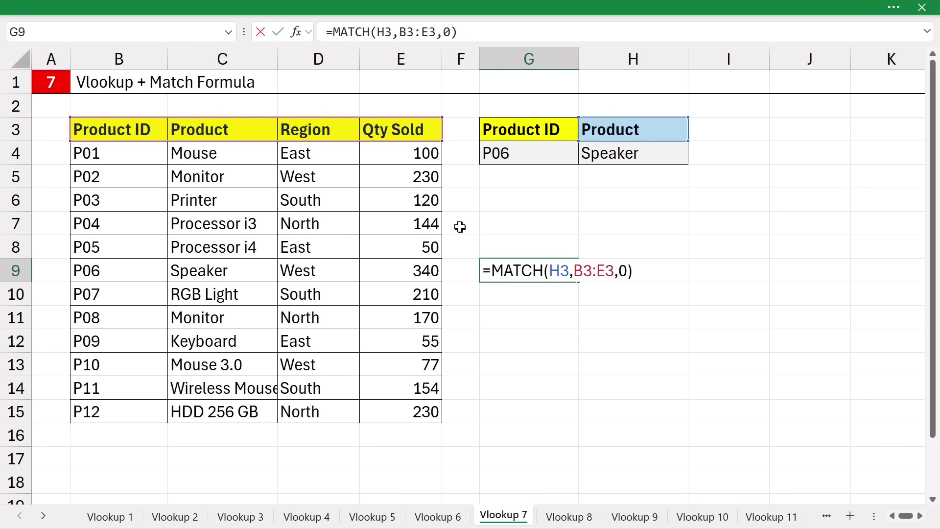
pyautogui.press('Return')
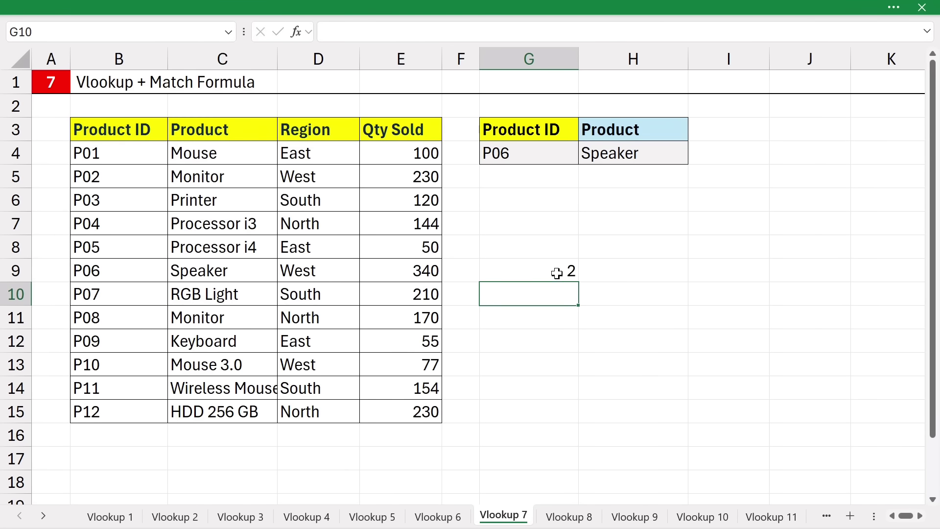
# - Change the heading in H3 to Qty Sold and check the MATCH result in G9 against the table headers B3:E3
pyautogui.click(648, 128)
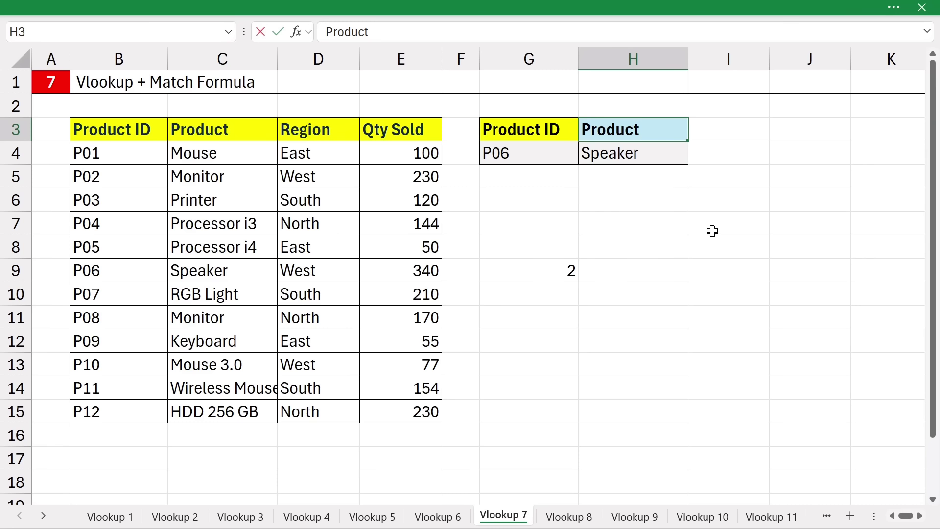
pyautogui.write('Qty Sold')
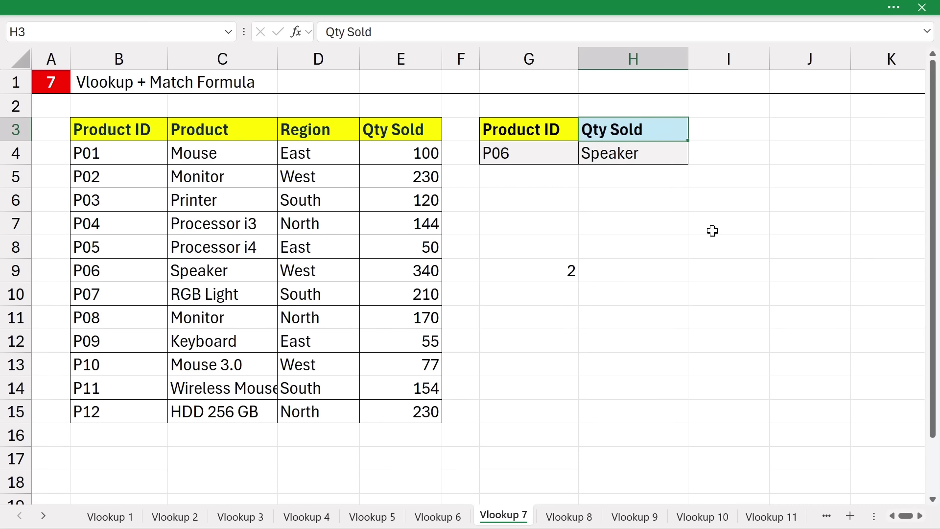
pyautogui.press('Return')
pyautogui.click(552, 275)
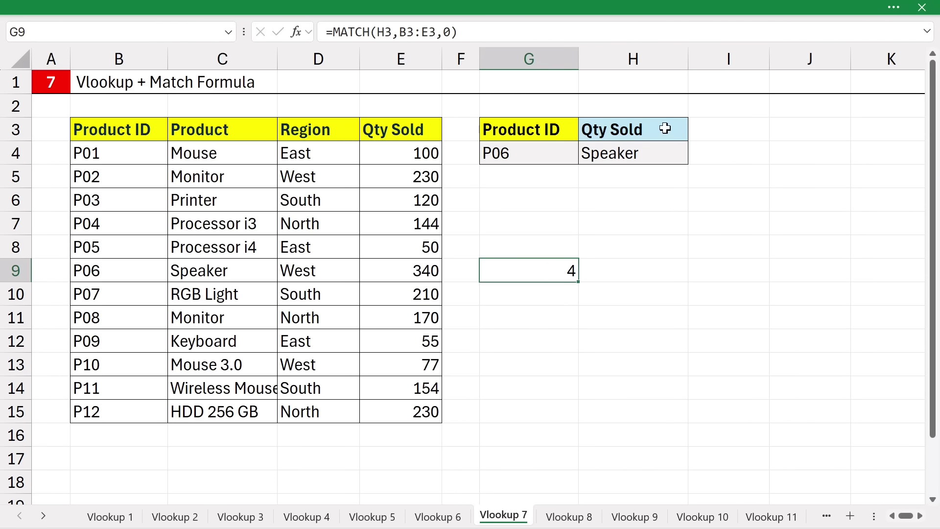
pyautogui.moveTo(148, 129); pyautogui.dragTo(383, 130)
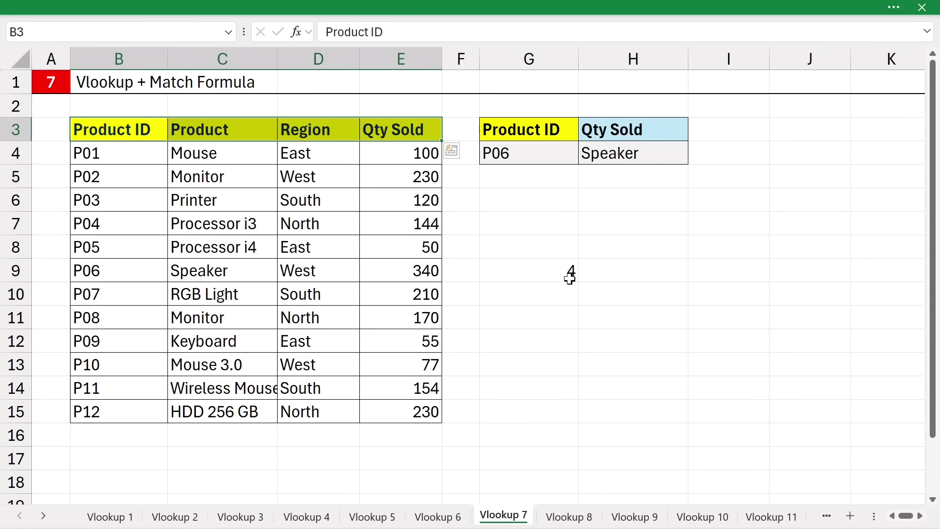
pyautogui.click(551, 270)
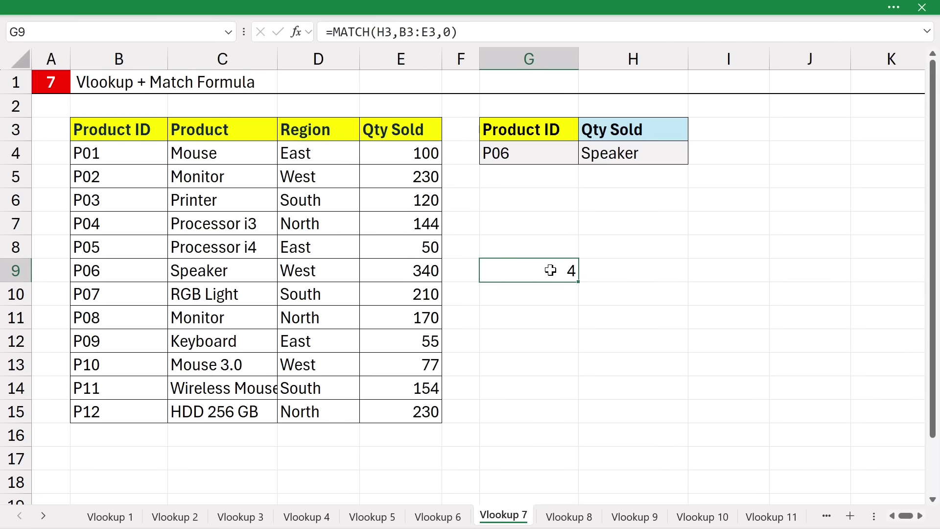
# - Replace the fixed column index in the H4 formula with MATCH, giving =VLOOKUP(G4,B3:E15,MATCH(H3,B3:E3,0),0)
pyautogui.click(633, 157)
pyautogui.doubleClick(634, 157)
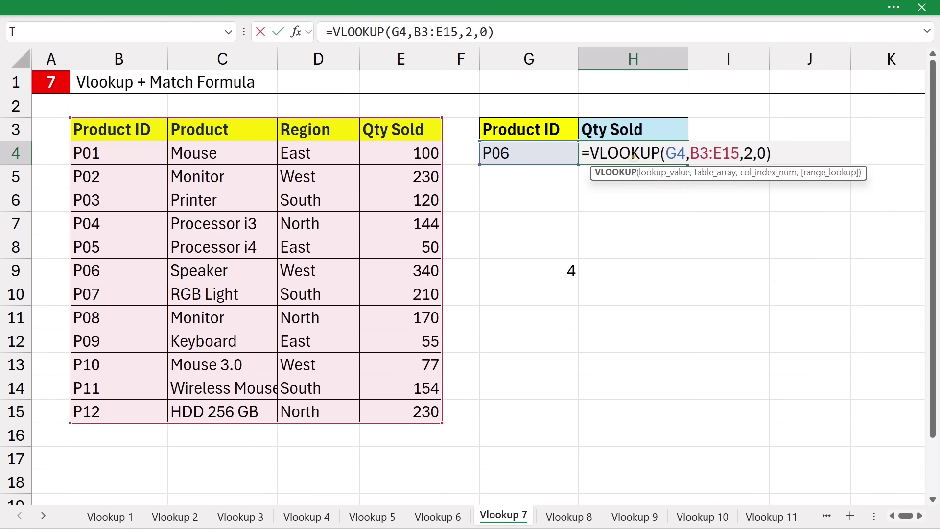
pyautogui.press('End')
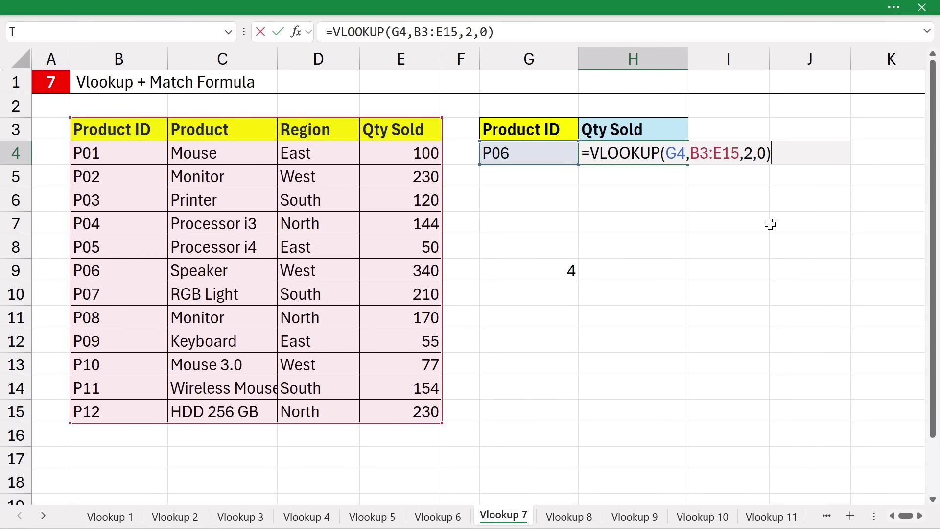
pyautogui.press('BackSpace')
pyautogui.press('BackSpace')
pyautogui.press('BackSpace')
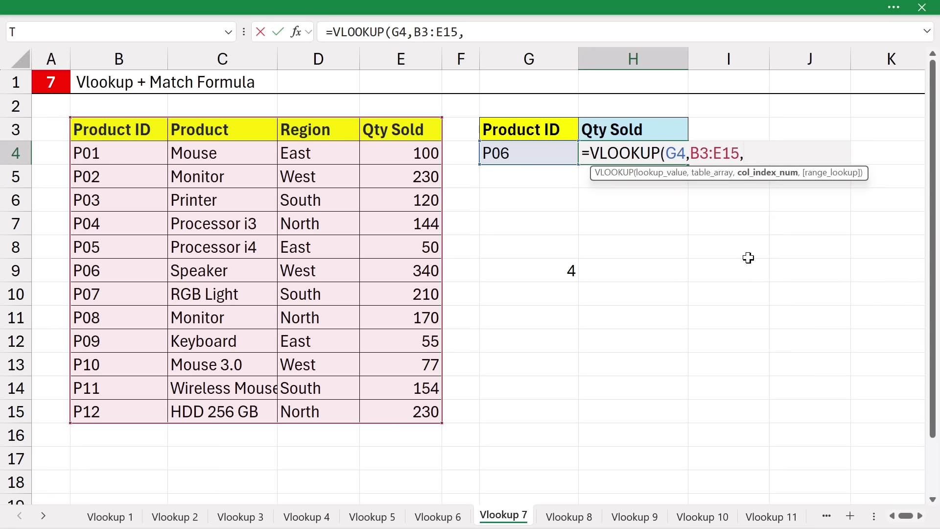
pyautogui.write('match(')
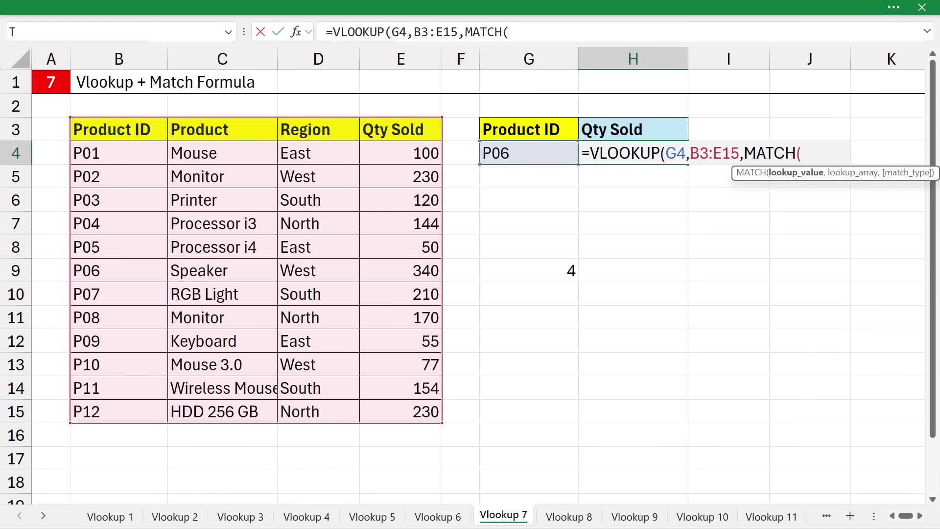
pyautogui.click(657, 126)
pyautogui.write(',')
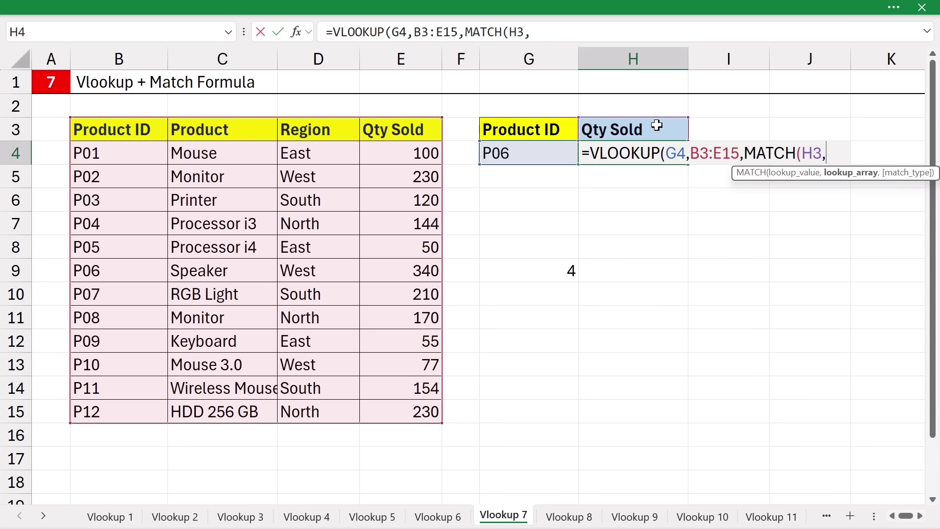
pyautogui.moveTo(132, 130); pyautogui.dragTo(401, 130)
pyautogui.write(',')
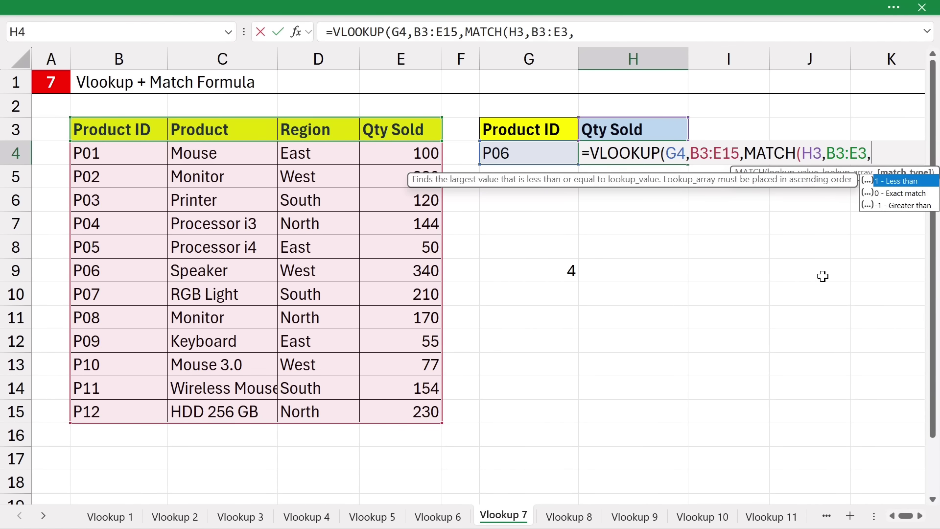
pyautogui.write('0)')
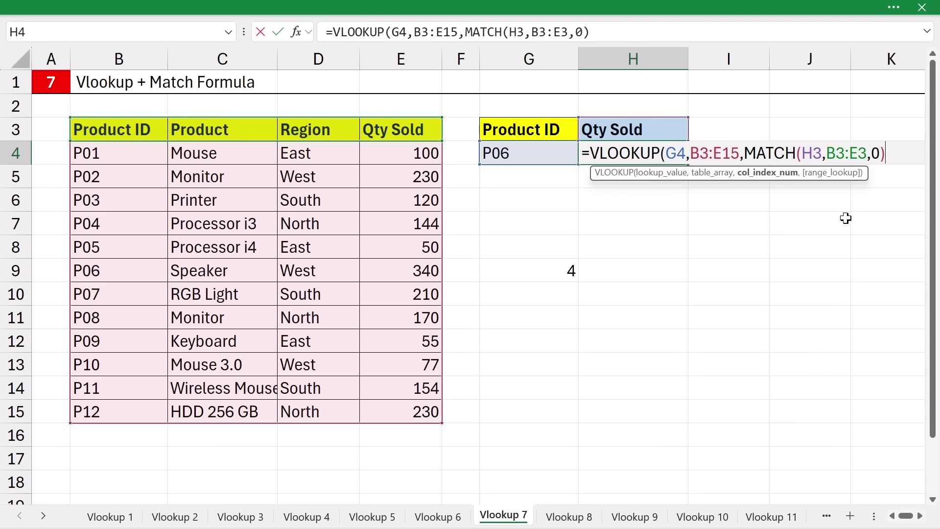
pyautogui.write(',0')
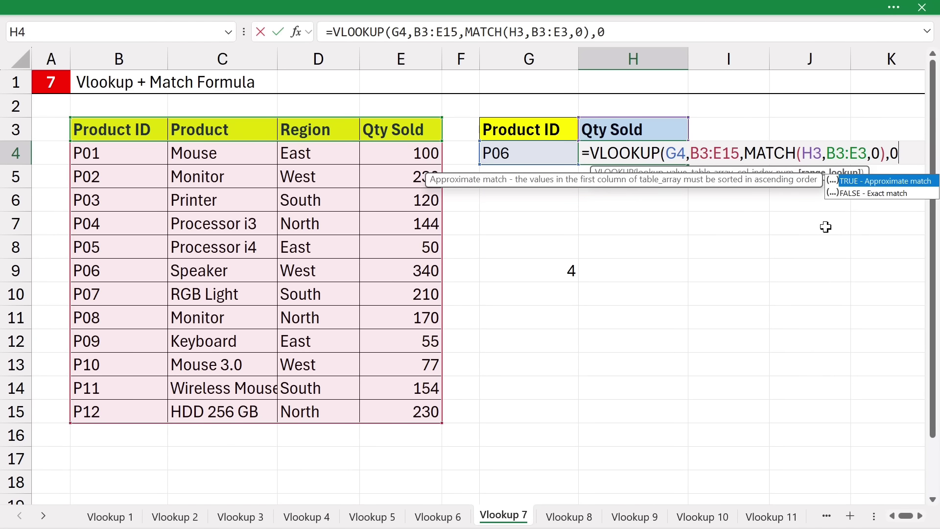
pyautogui.write(')')
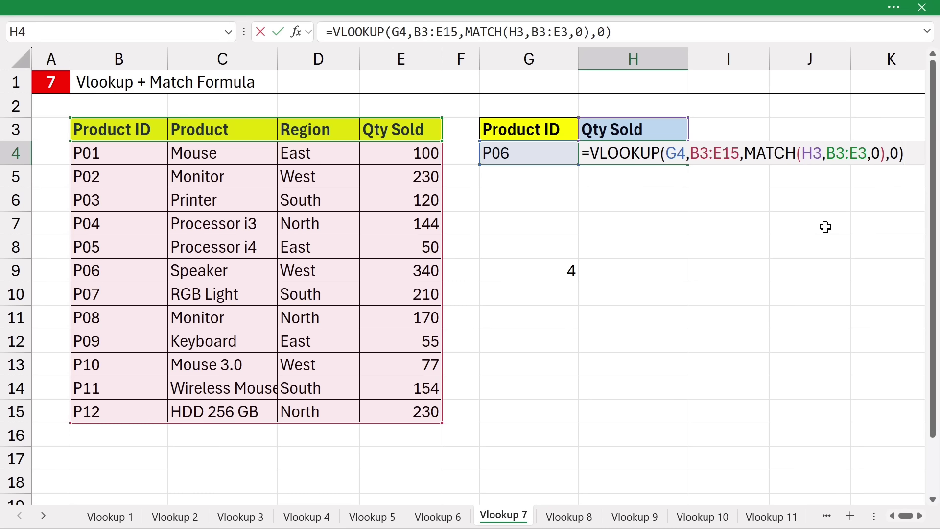
pyautogui.press('Return')
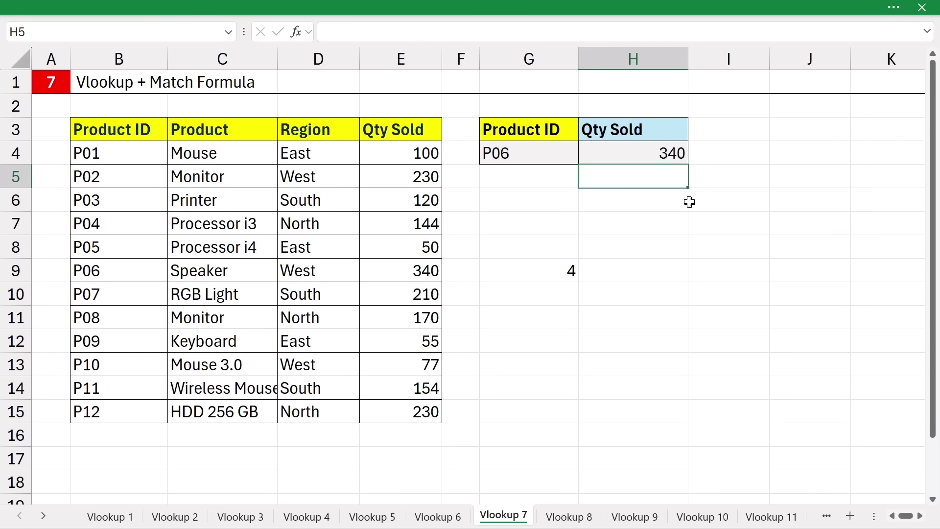
# - Test the combined lookup by changing the heading in H3 to Region and back to Product
pyautogui.click(634, 131)
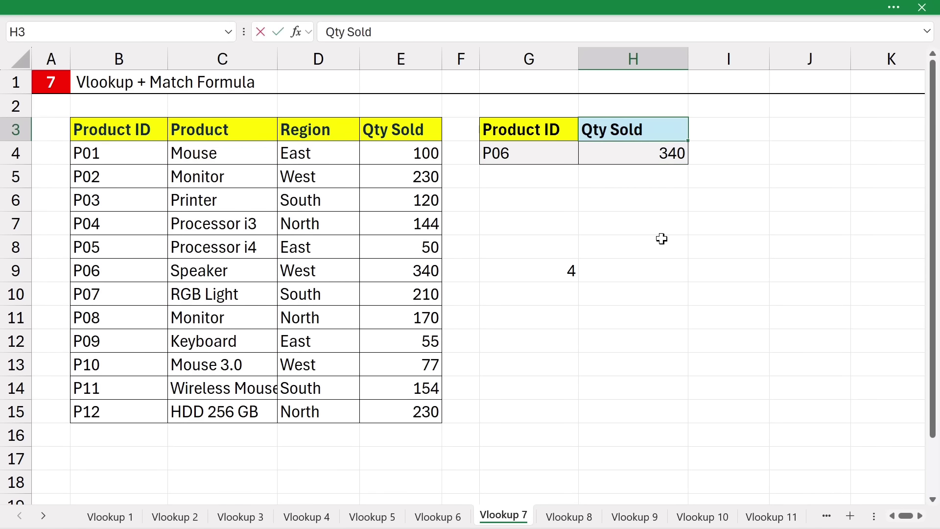
pyautogui.write('Region')
pyautogui.press('Return')
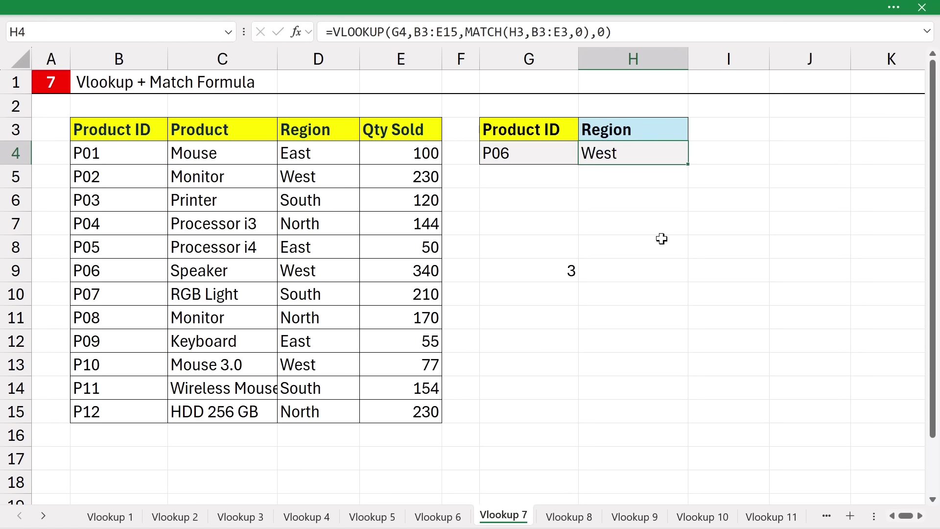
pyautogui.click(635, 127)
pyautogui.write('P')
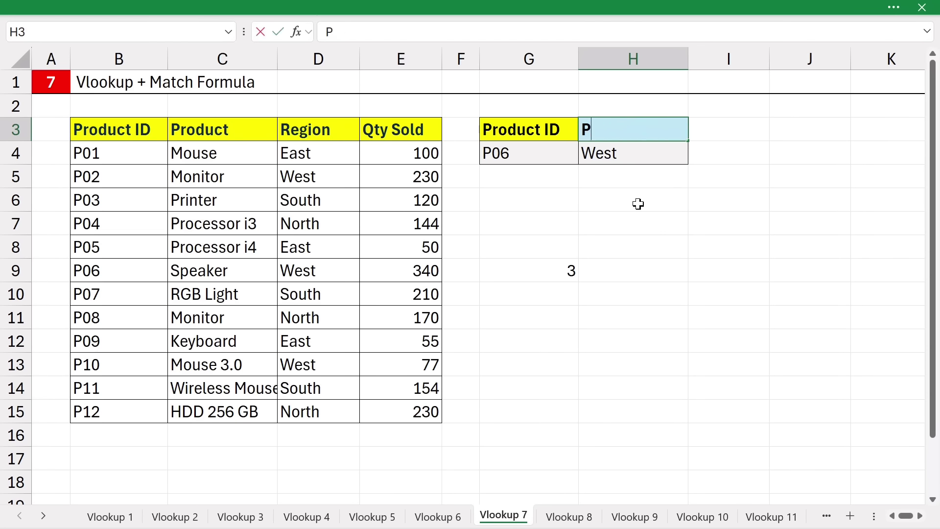
pyautogui.write('roduct')
pyautogui.press('Return')
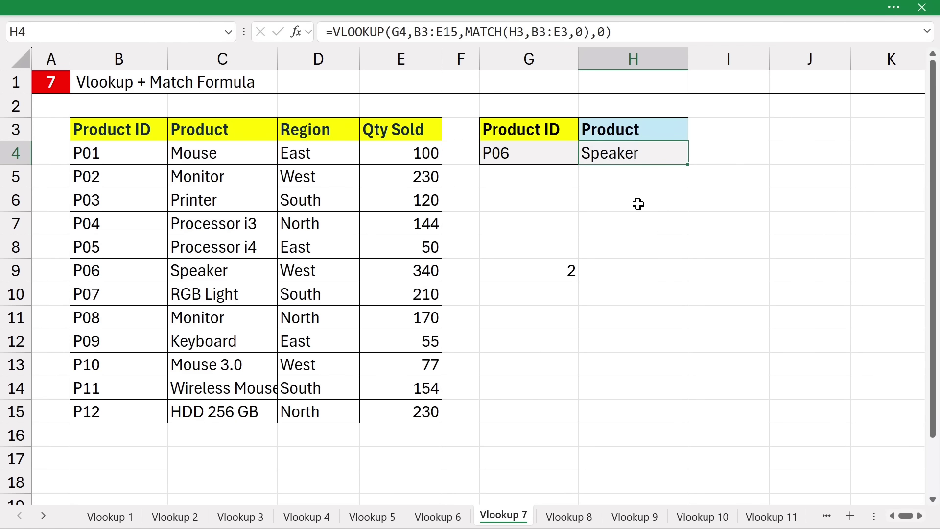
# - Change the Product ID in G4 to P08 and check the heading in H3 and the formula in H4
pyautogui.doubleClick(518, 155)
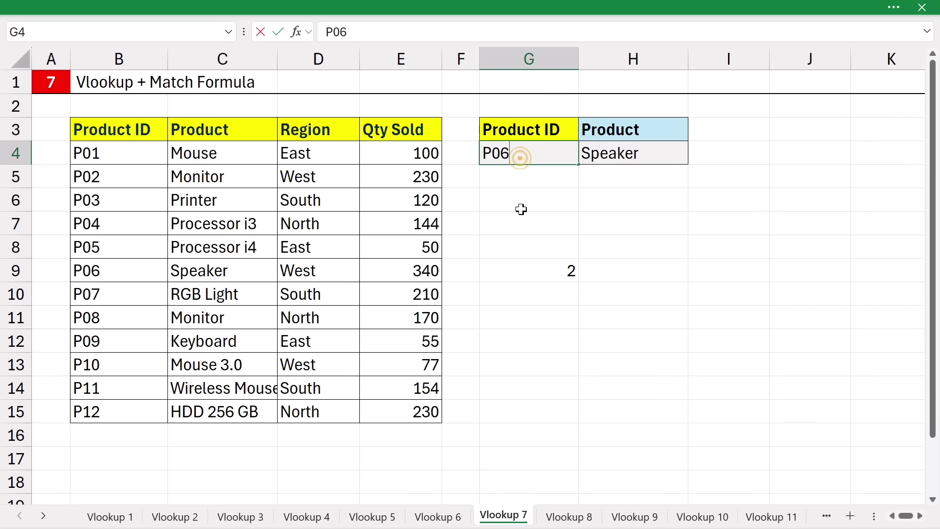
pyautogui.press('BackSpace')
pyautogui.write('8')
pyautogui.press('Return')
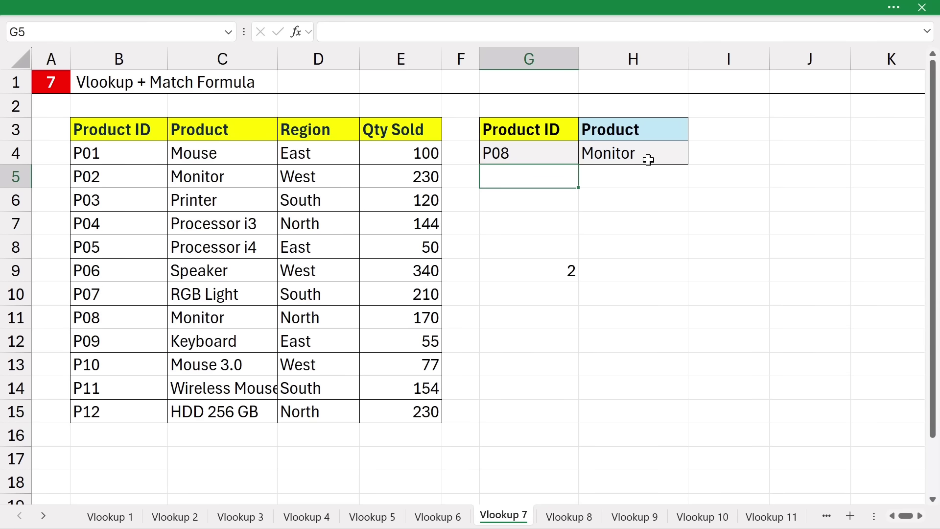
pyautogui.click(641, 136)
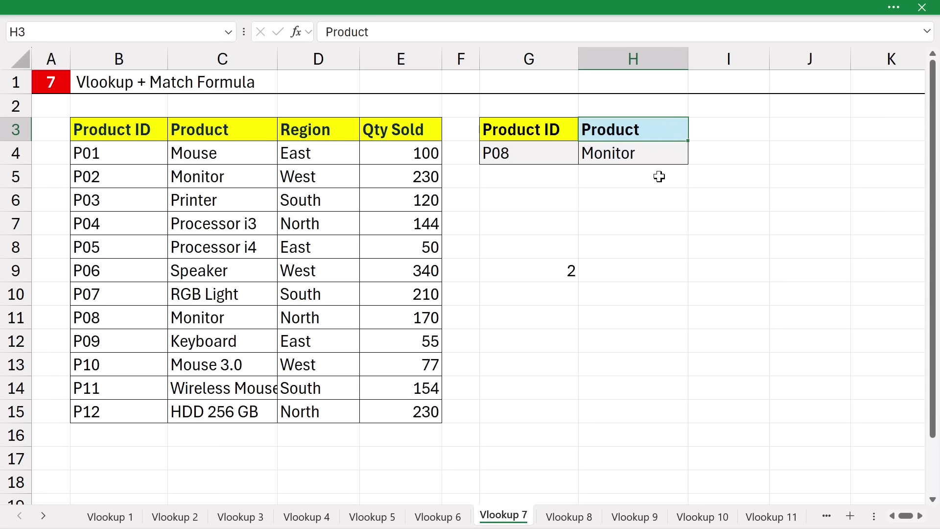
pyautogui.click(653, 160)
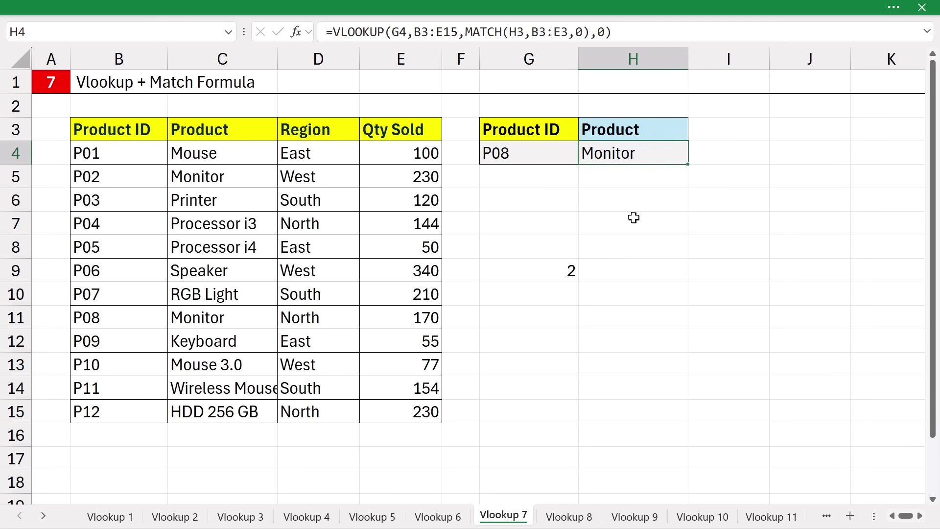
# - Switch to the Vlookup 8 sheet and compare the HSN Code criterion in G4 with the table's HSN Code column and the Product column beside it
pyautogui.click(597, 361)
pyautogui.click(567, 517)
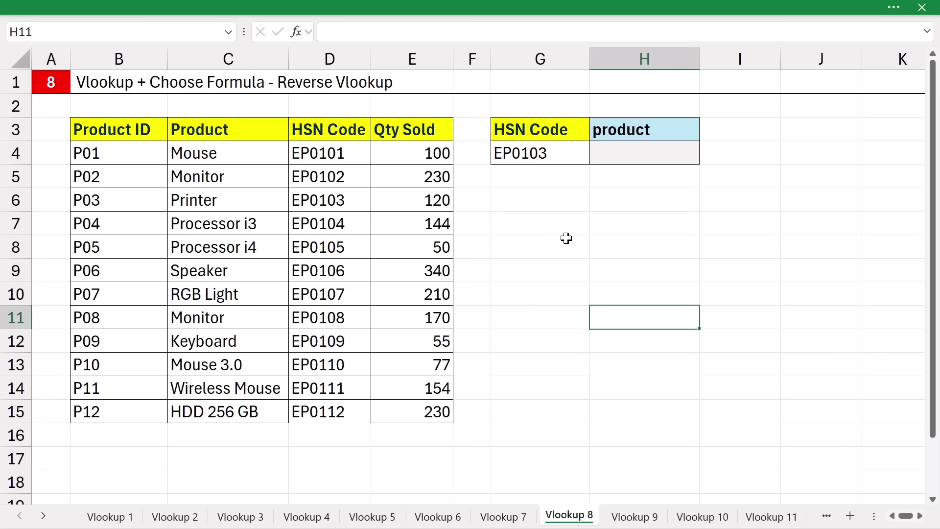
pyautogui.click(556, 156)
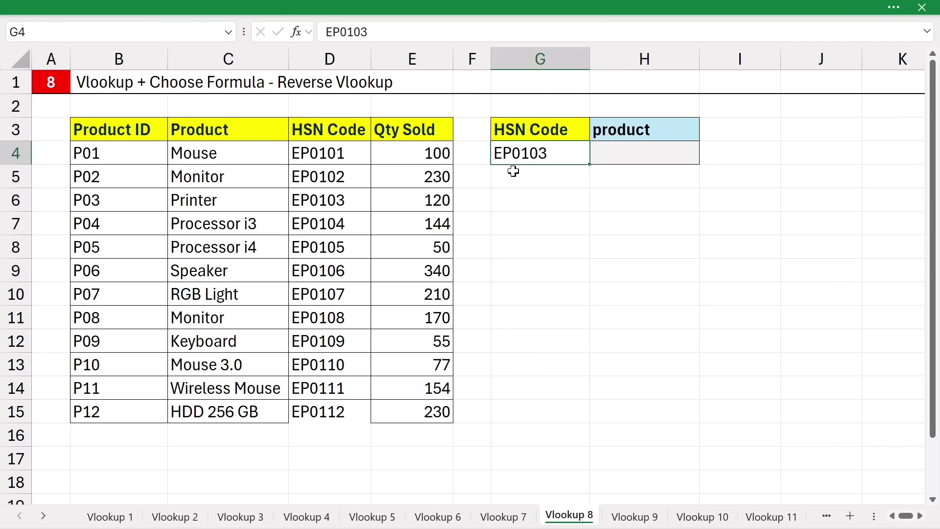
pyautogui.moveTo(335, 147); pyautogui.dragTo(327, 272)
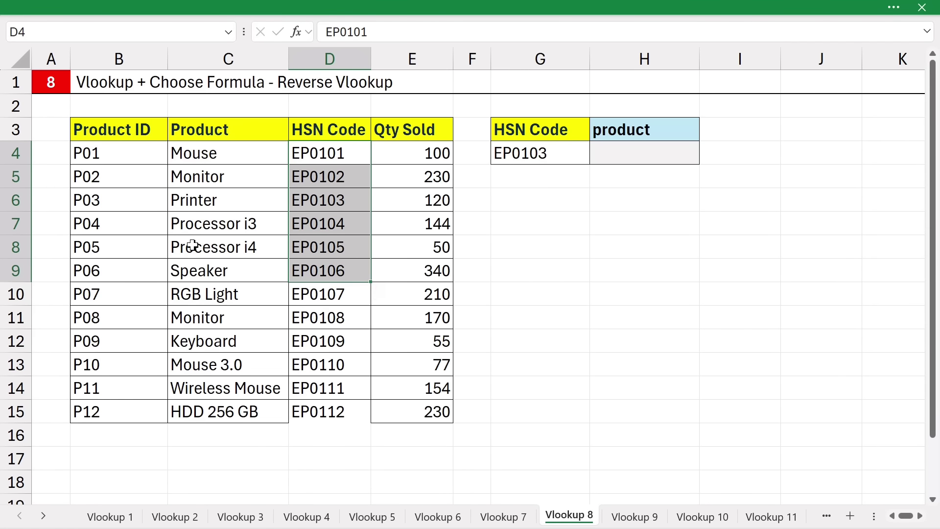
pyautogui.moveTo(200, 182); pyautogui.dragTo(200, 296)
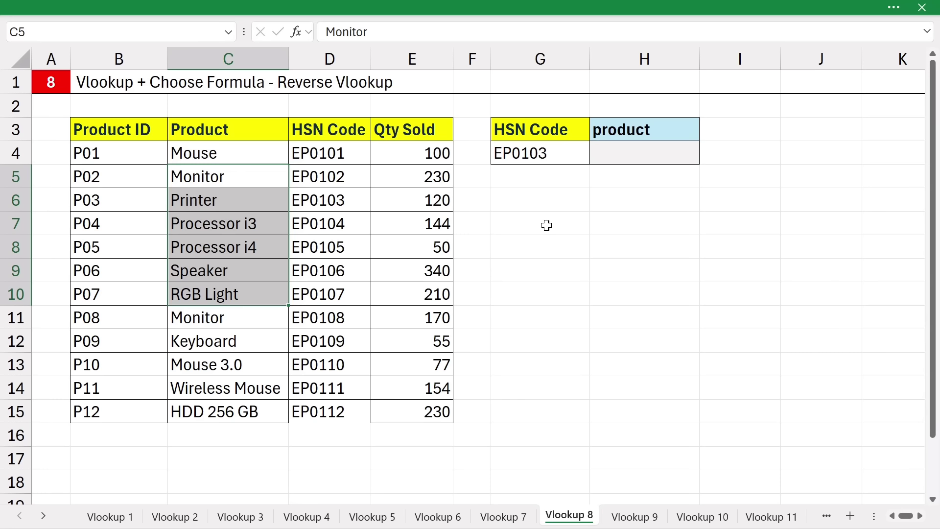
pyautogui.moveTo(329, 135); pyautogui.dragTo(325, 388)
pyautogui.moveTo(319, 235); pyautogui.dragTo(632, 245)
pyautogui.moveTo(238, 225); pyautogui.dragTo(121, 233)
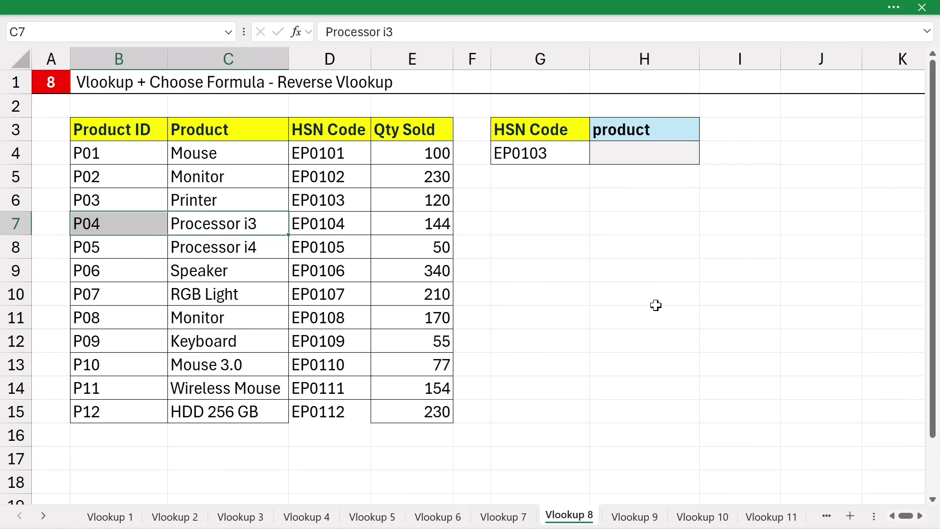
# - Start a CHOOSE formula in G7 with the index array {1,2,3}
pyautogui.click(535, 267)
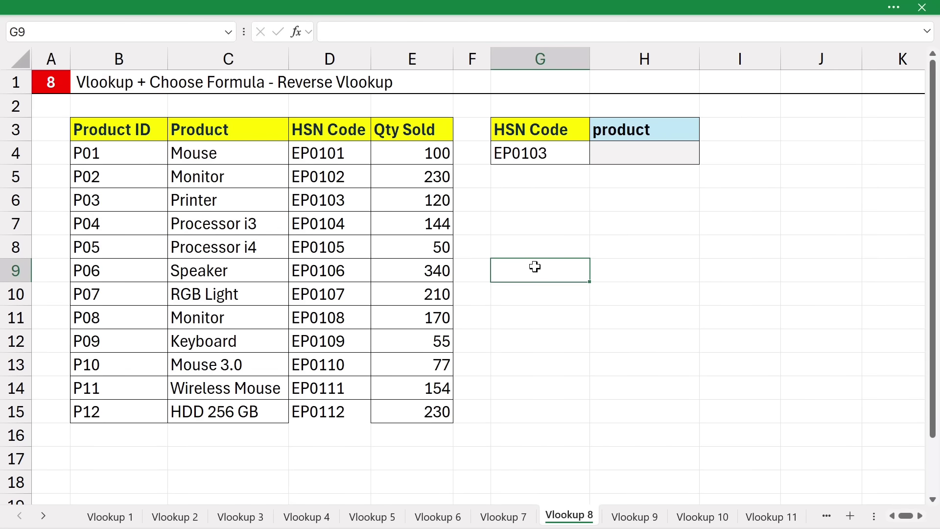
pyautogui.click(542, 217)
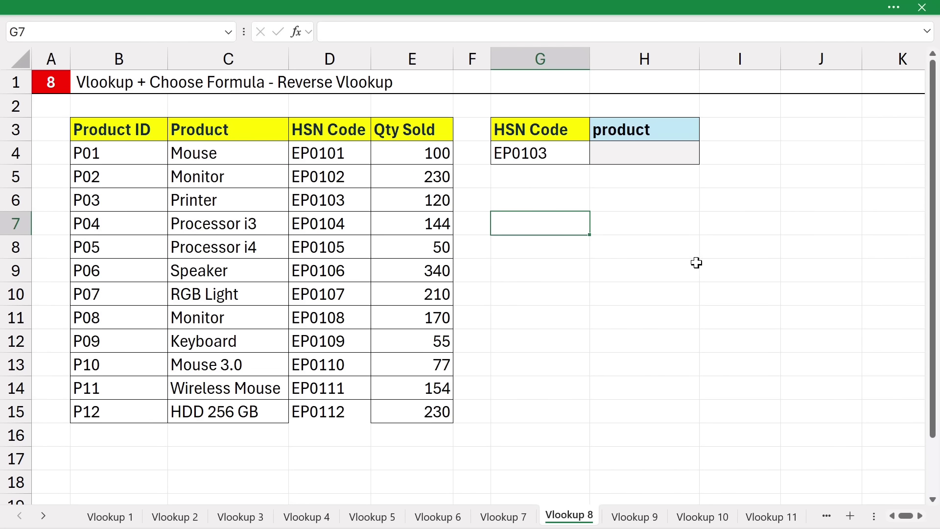
pyautogui.write('=ch')
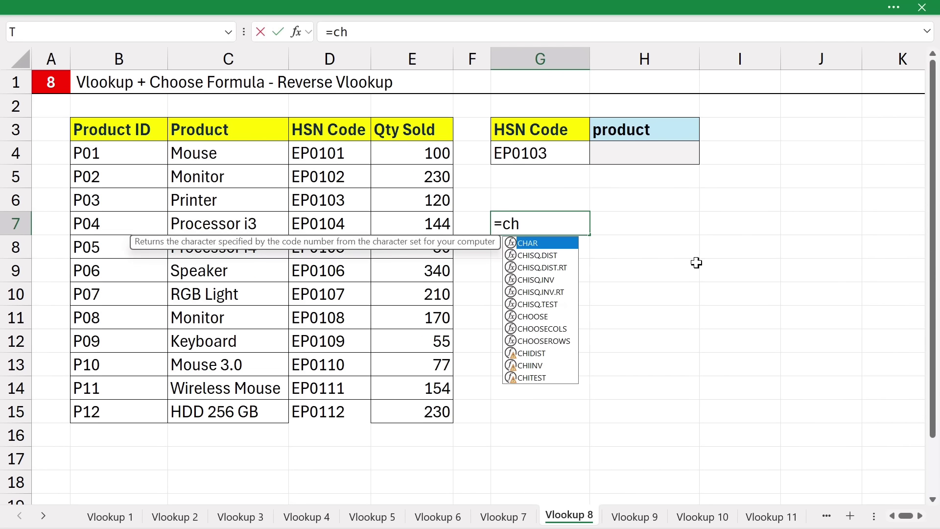
pyautogui.write('o')
pyautogui.press('Tab')
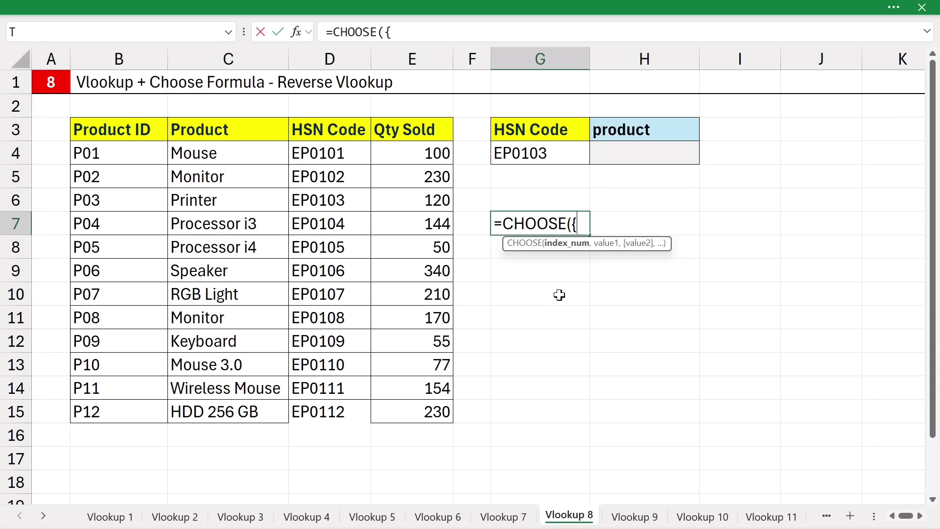
pyautogui.write('{1,2,3')
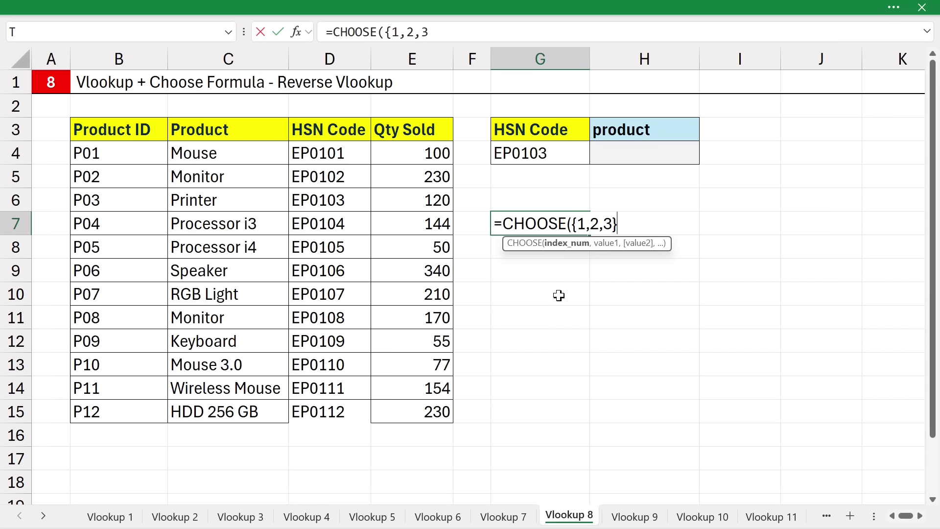
pyautogui.write(',')
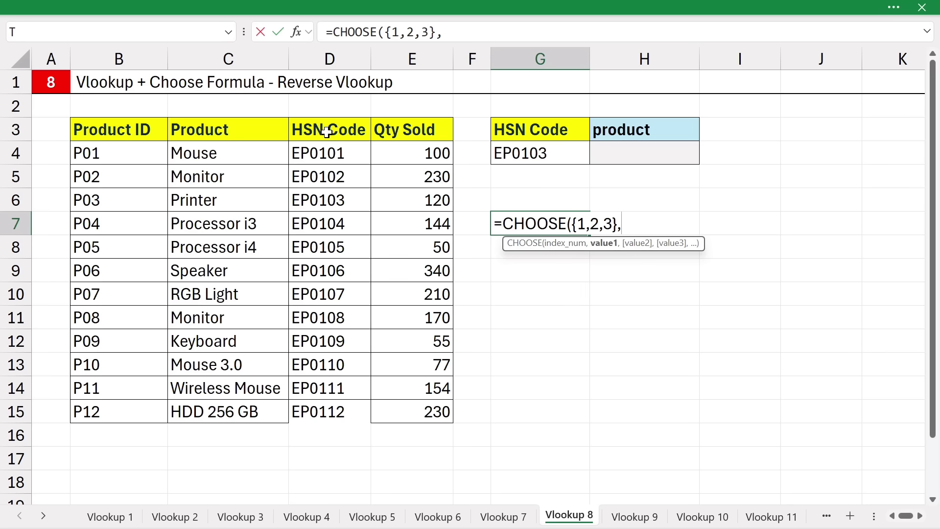
# - Complete the CHOOSE formula with ranges D3:D15, C3:C15 and E3:E15 to preview the rearranged table, and clear it from G7
pyautogui.moveTo(327, 133); pyautogui.dragTo(325, 405)
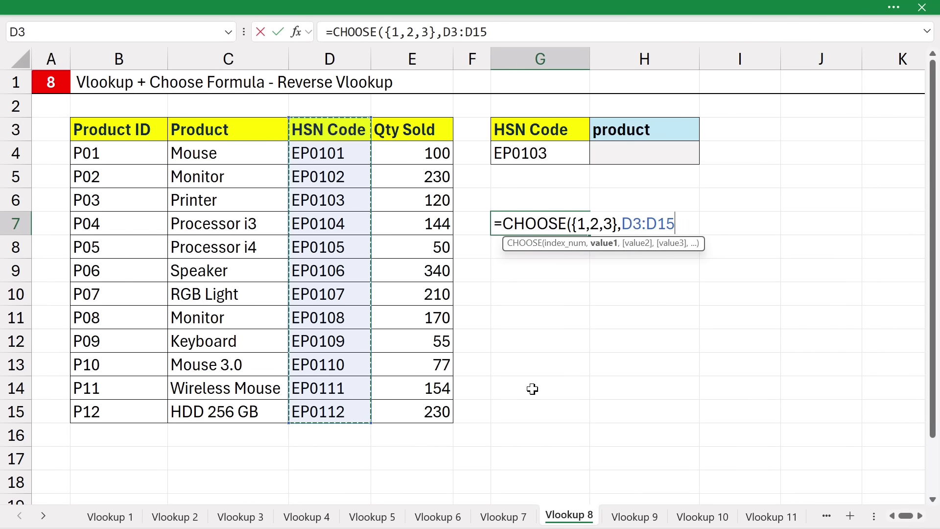
pyautogui.write(',')
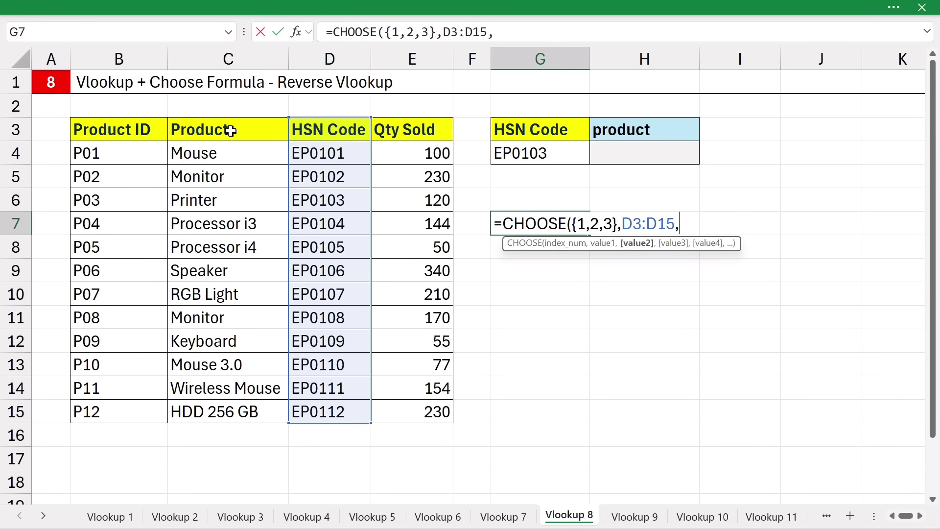
pyautogui.moveTo(231, 130); pyautogui.dragTo(247, 411)
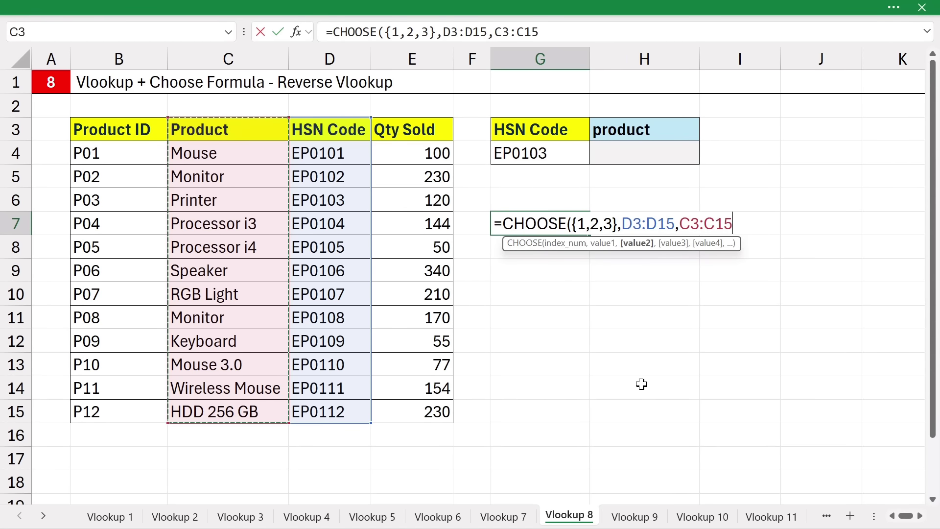
pyautogui.write(',')
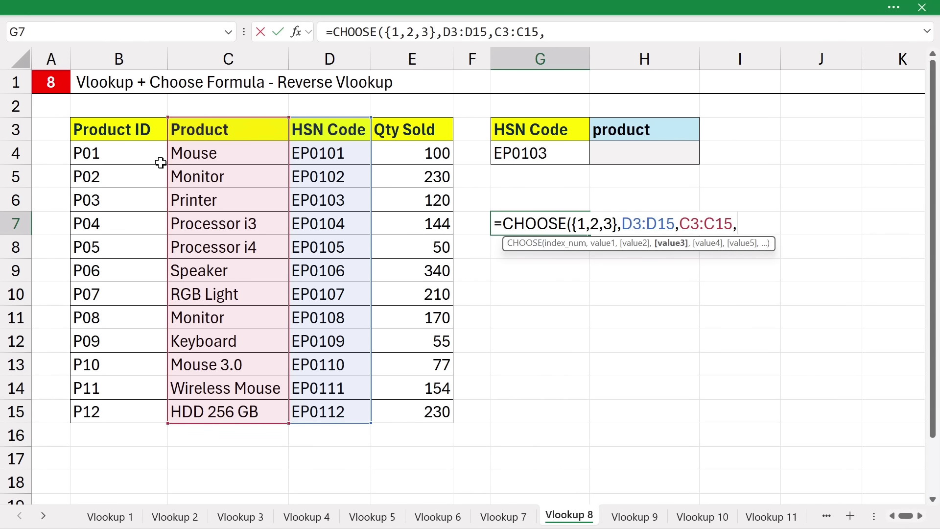
pyautogui.moveTo(378, 131); pyautogui.dragTo(409, 416)
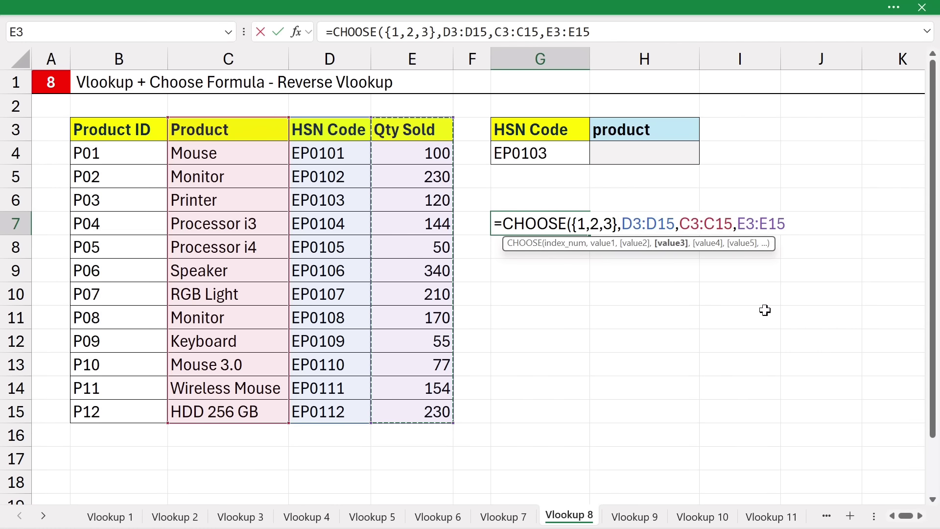
pyautogui.write(')')
pyautogui.press('Return')
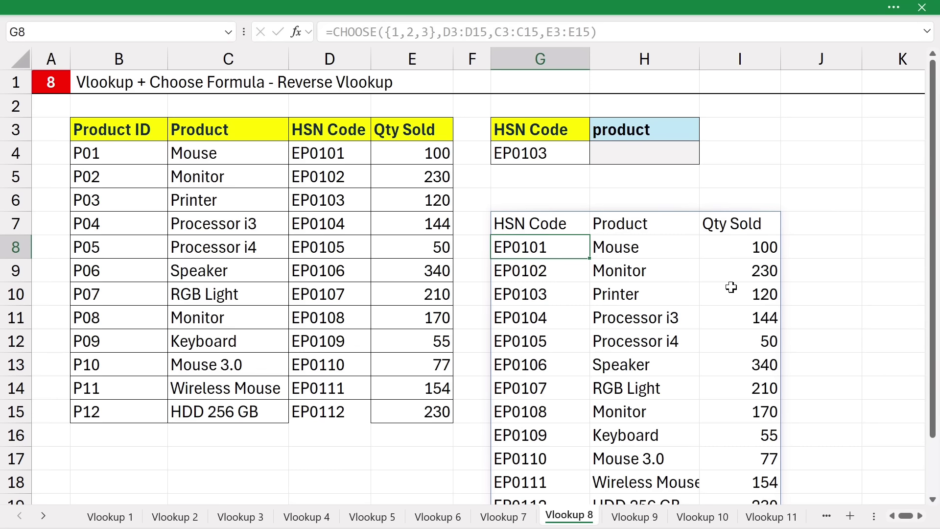
pyautogui.click(524, 225)
pyautogui.press('Delete')
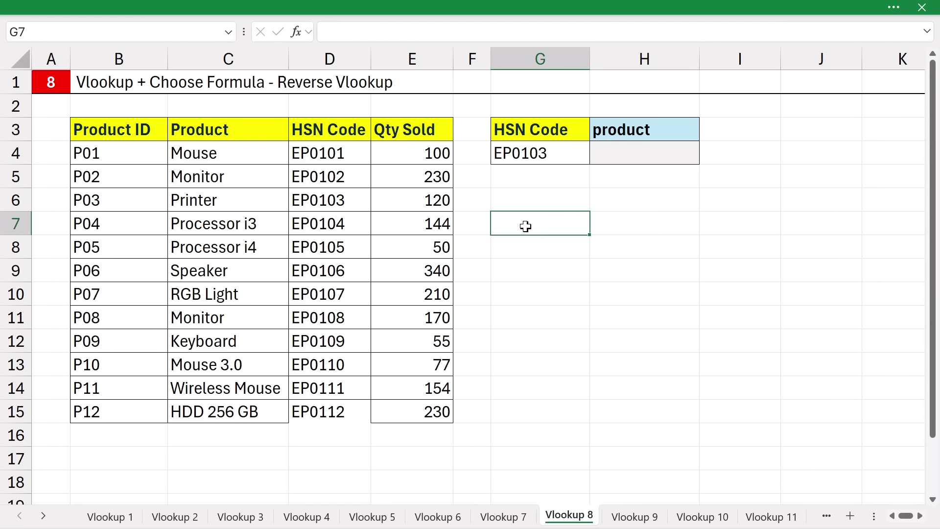
# - Start a VLOOKUP formula in H4 with the HSN Code in G4 as the lookup value
pyautogui.click(611, 158)
pyautogui.write('=')
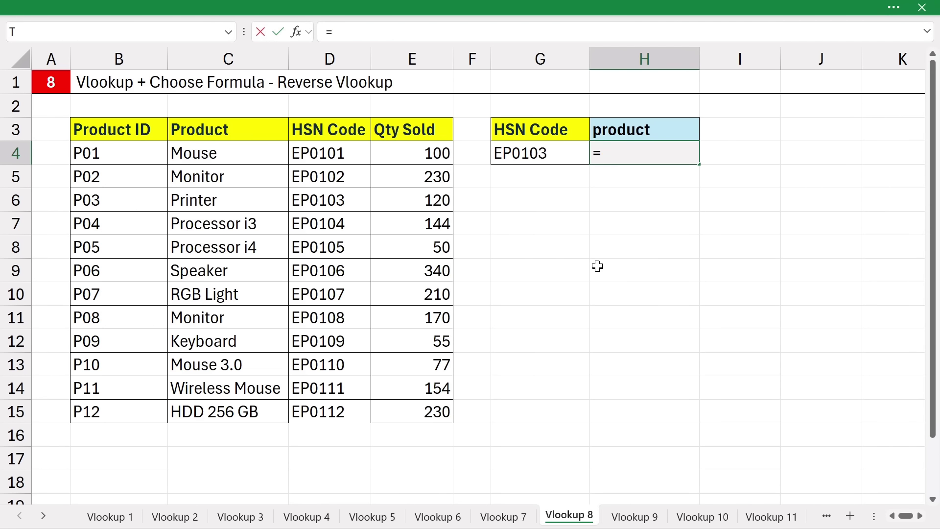
pyautogui.write('vloo')
pyautogui.press('Tab')
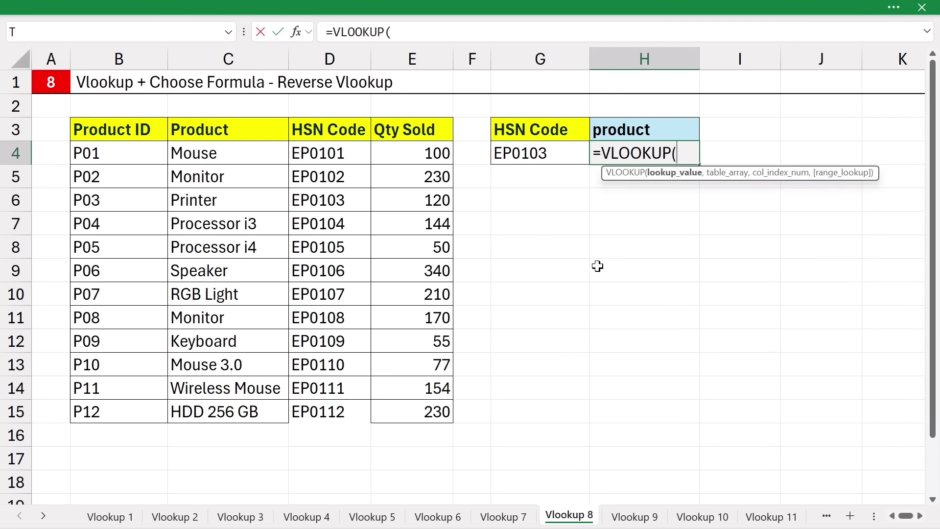
pyautogui.click(558, 156)
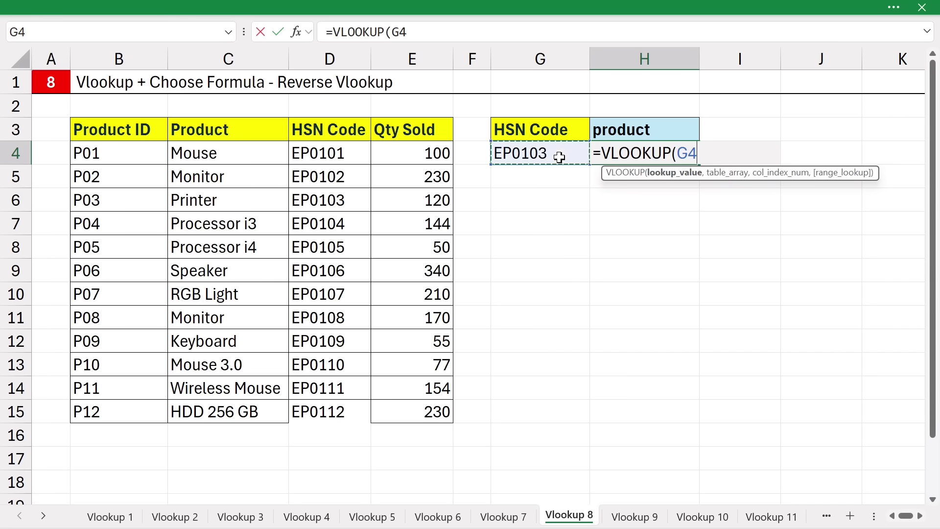
pyautogui.write(',')
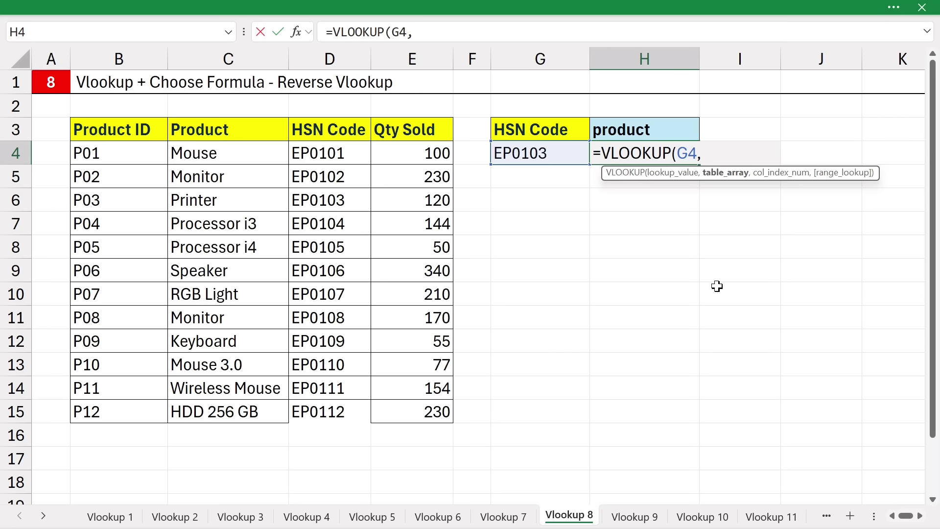
# - Build the VLOOKUP table array with CHOOSE, using the index array {1,2} and the ranges D3:D15 and C3:C15
pyautogui.write('choo')
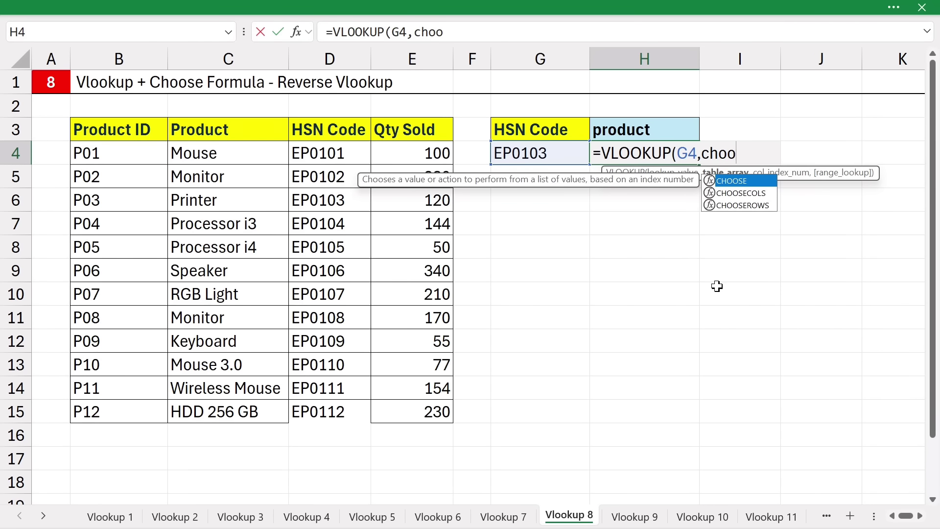
pyautogui.press('Tab')
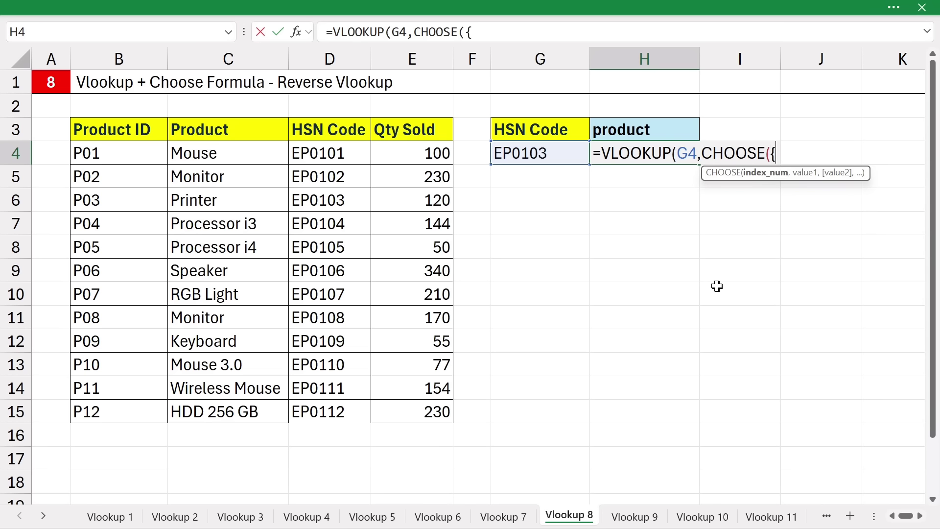
pyautogui.write('{1,2')
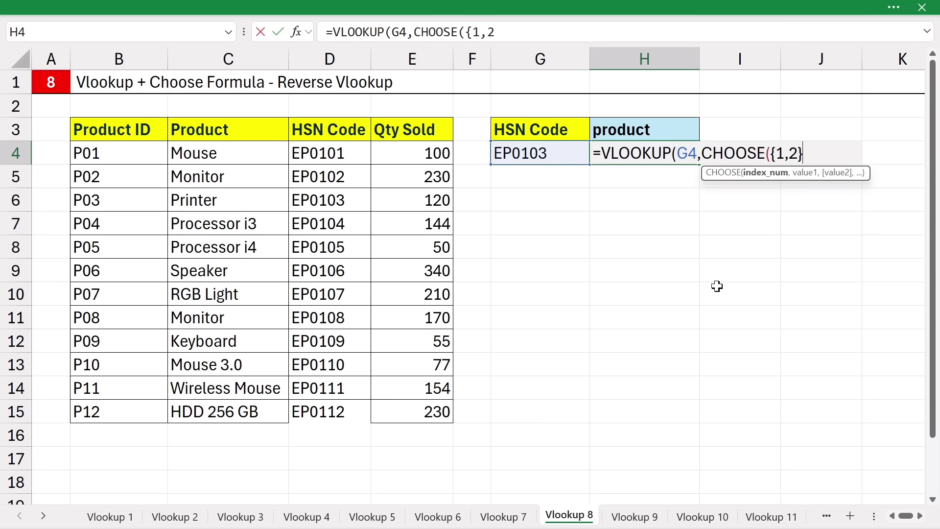
pyautogui.write('},')
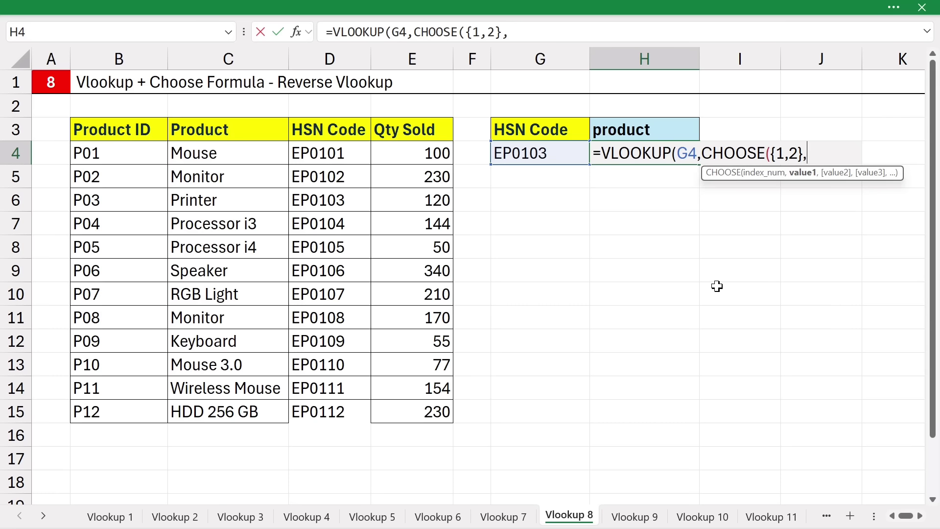
pyautogui.click(332, 134)
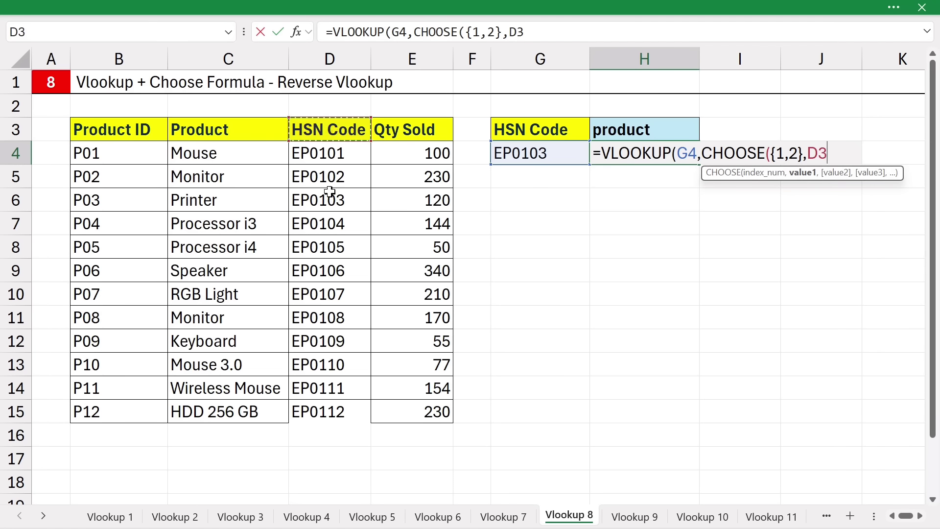
pyautogui.moveTo(330, 191); pyautogui.dragTo(329, 412)
pyautogui.write(',')
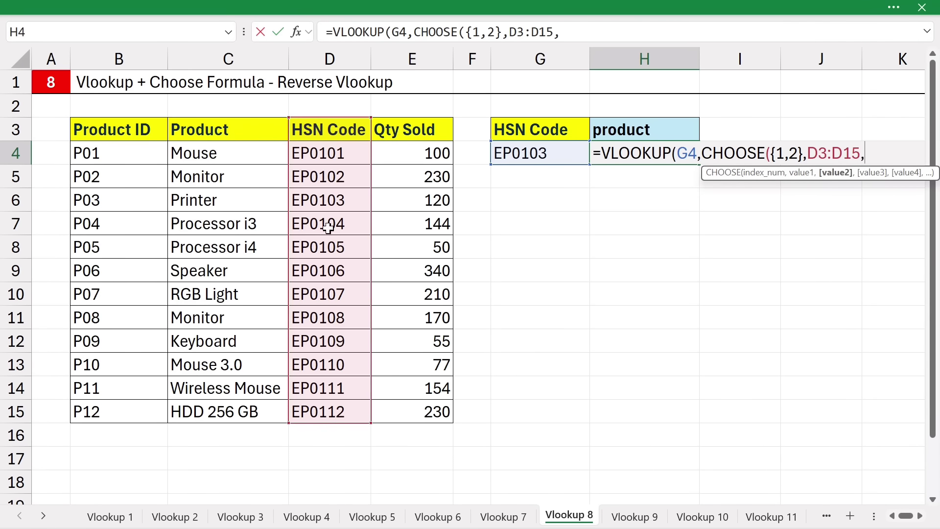
pyautogui.moveTo(220, 133); pyautogui.dragTo(220, 409)
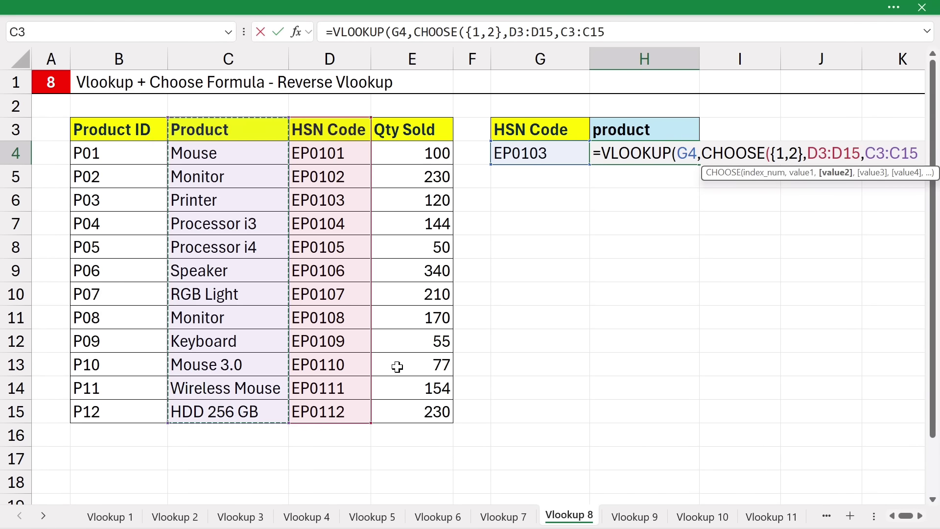
# - Complete the H4 formula with column index 2 and exact match 0, giving =VLOOKUP(G4,CHOOSE({1,2},D3:D15,C3:C15),2,0)
pyautogui.write('),2')
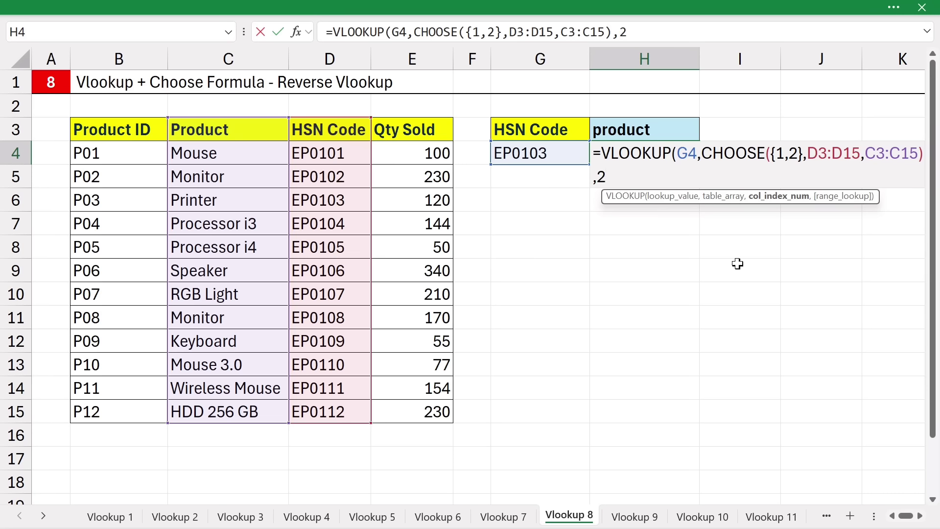
pyautogui.write(',0)')
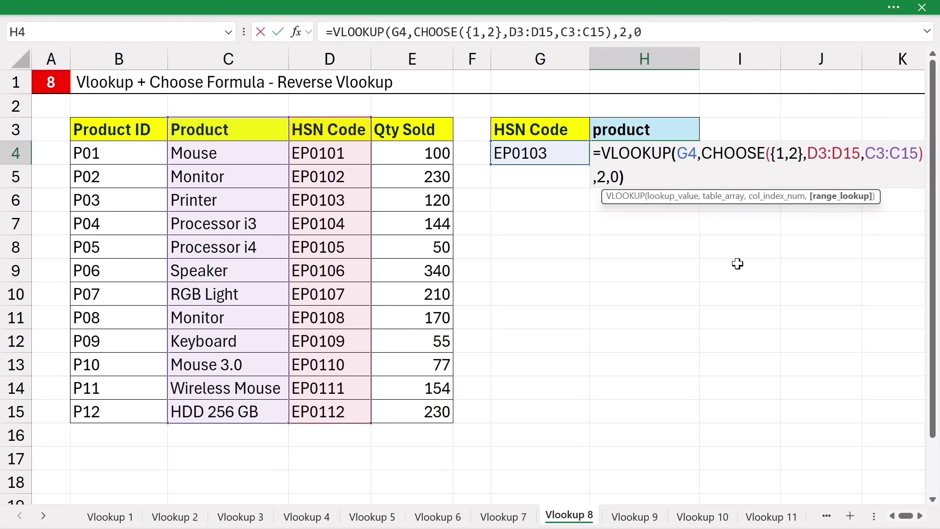
pyautogui.press('Return')
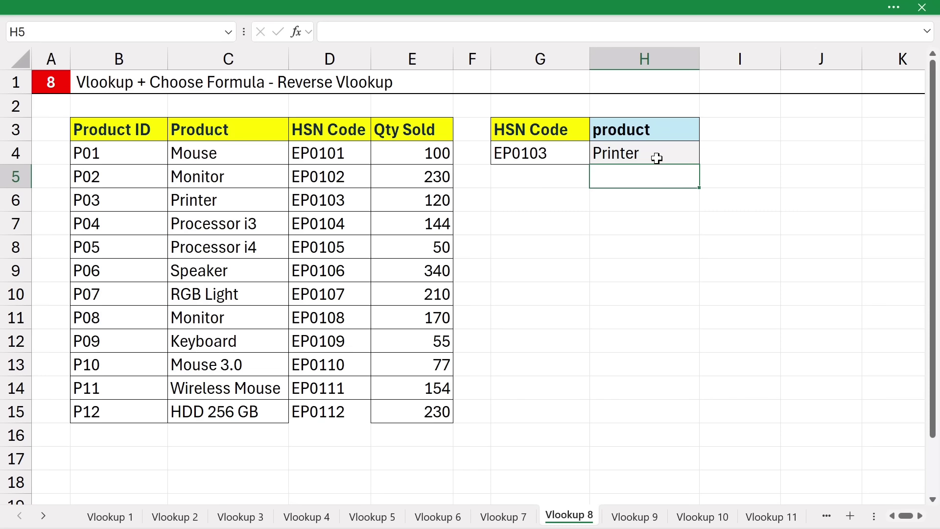
# - Test the reverse lookup against the table's HSN Code column by changing the HSN Code in G4 to EP0106
pyautogui.click(543, 153)
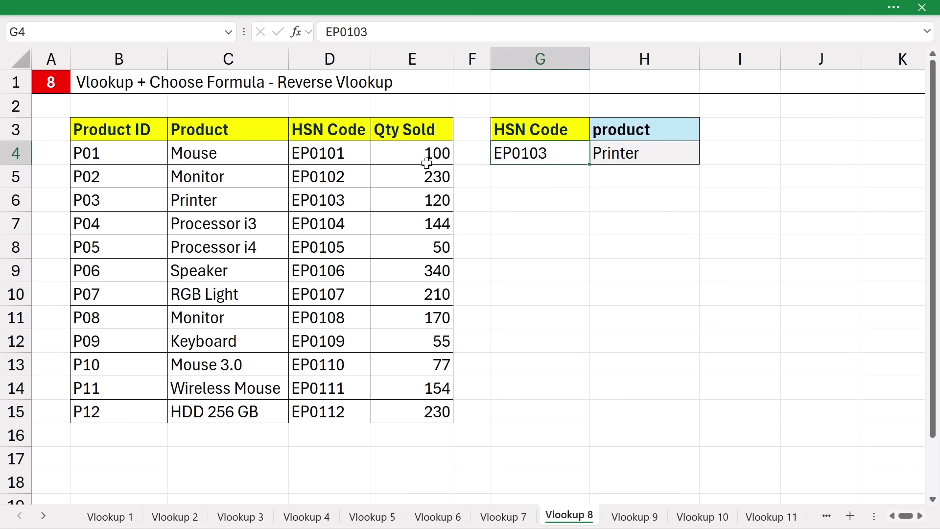
pyautogui.click(329, 126)
pyautogui.moveTo(329, 126); pyautogui.dragTo(325, 221)
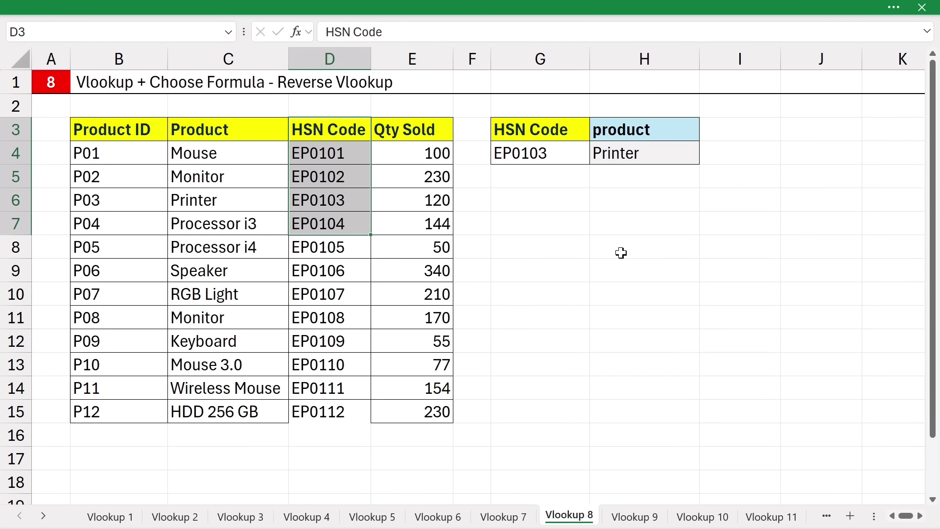
pyautogui.doubleClick(563, 157)
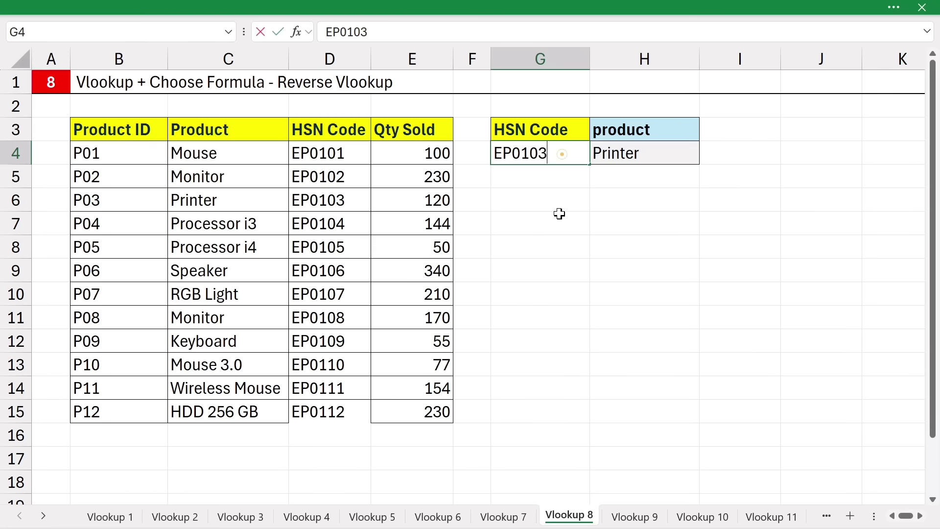
pyautogui.press('BackSpace')
pyautogui.write('6')
pyautogui.press('Return')
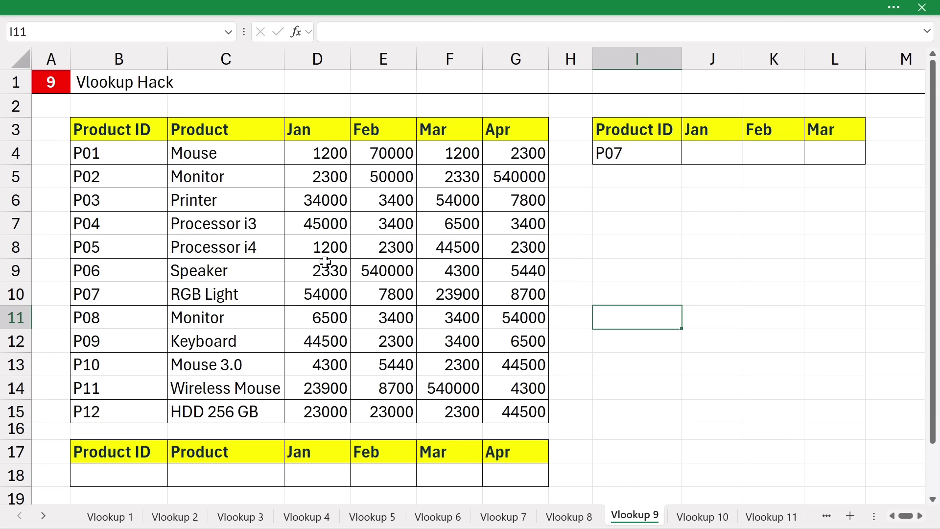
# - Enter P03 as the Product ID in B18 on the Vlookup 9 sheet and select the empty result cells C18:G18
pyautogui.click(126, 474)
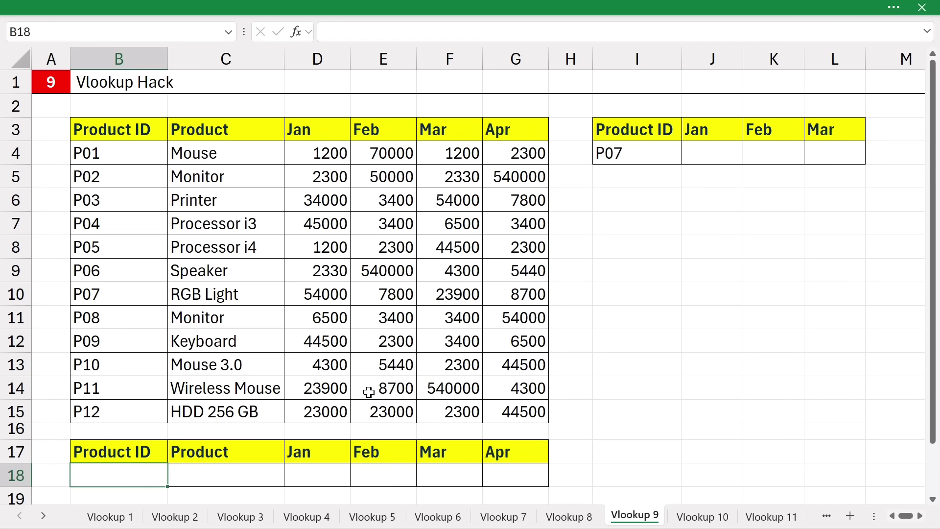
pyautogui.write('P03')
pyautogui.press('Return')
pyautogui.moveTo(235, 448); pyautogui.dragTo(512, 452)
pyautogui.scroll(1, 489, 454)
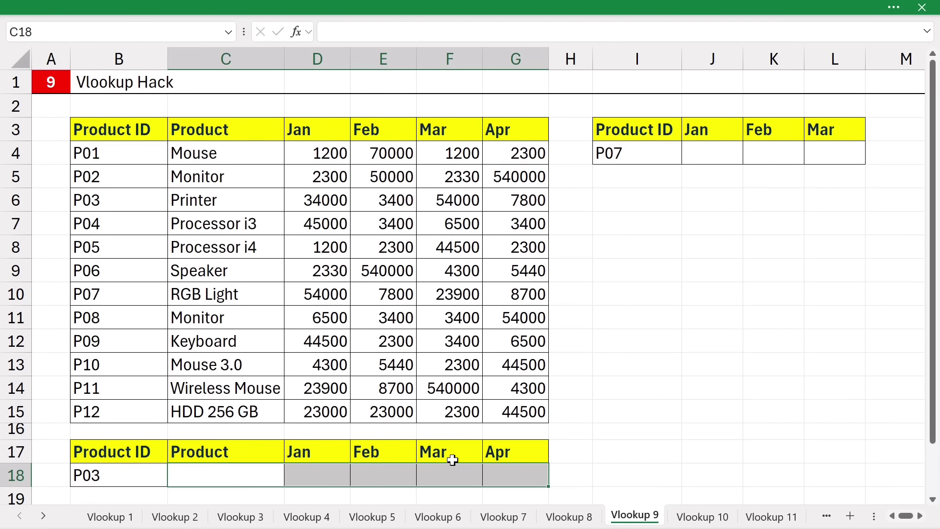
# - Start a VLOOKUP in C18 with B18 as the lookup value and B3:G15 as the table array
pyautogui.click(254, 480)
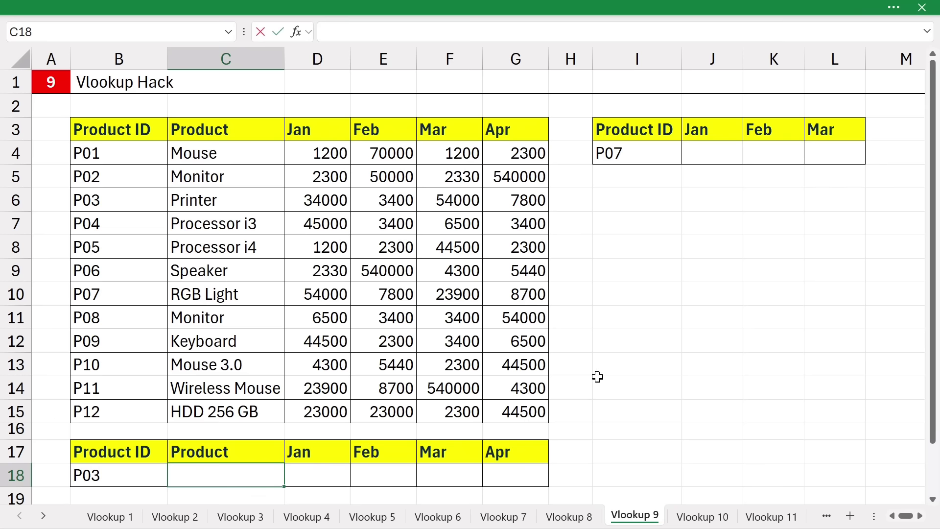
pyautogui.write('=vloo')
pyautogui.press('Tab')
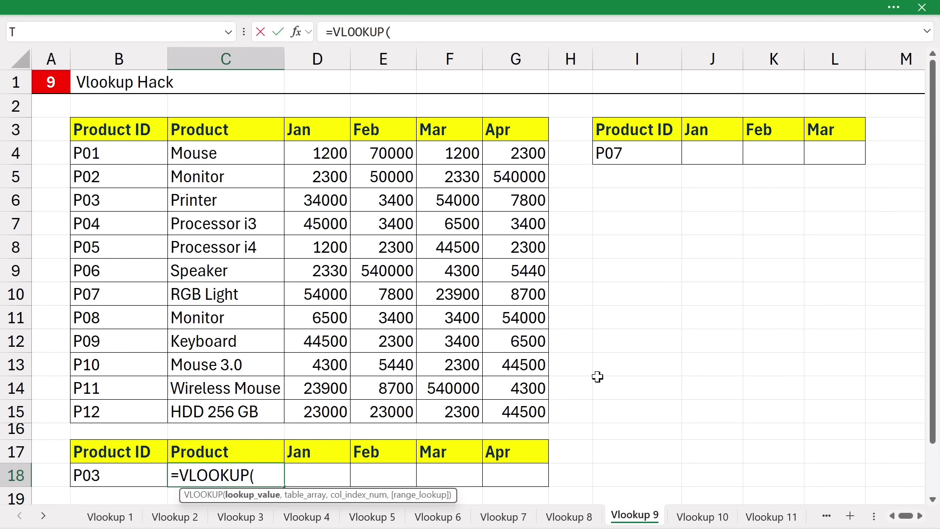
pyautogui.click(101, 479)
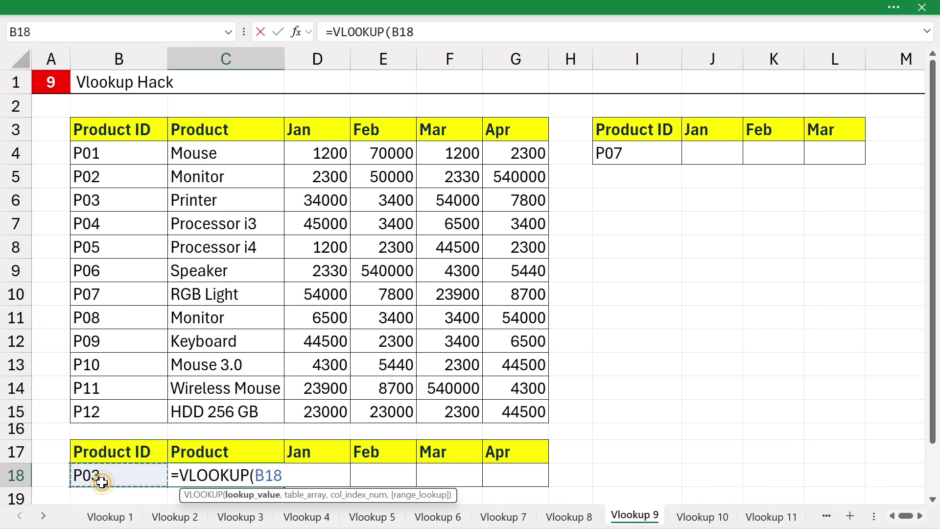
pyautogui.write(',')
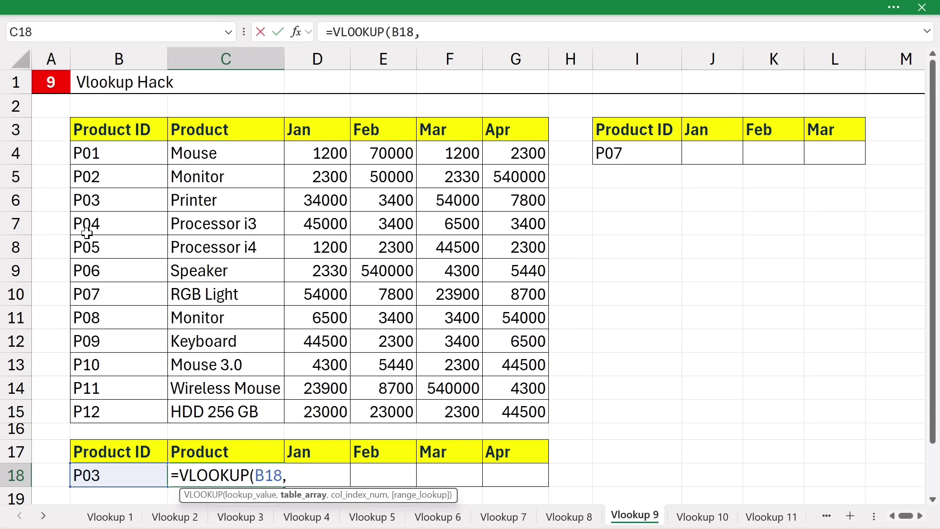
pyautogui.moveTo(101, 135); pyautogui.dragTo(512, 406)
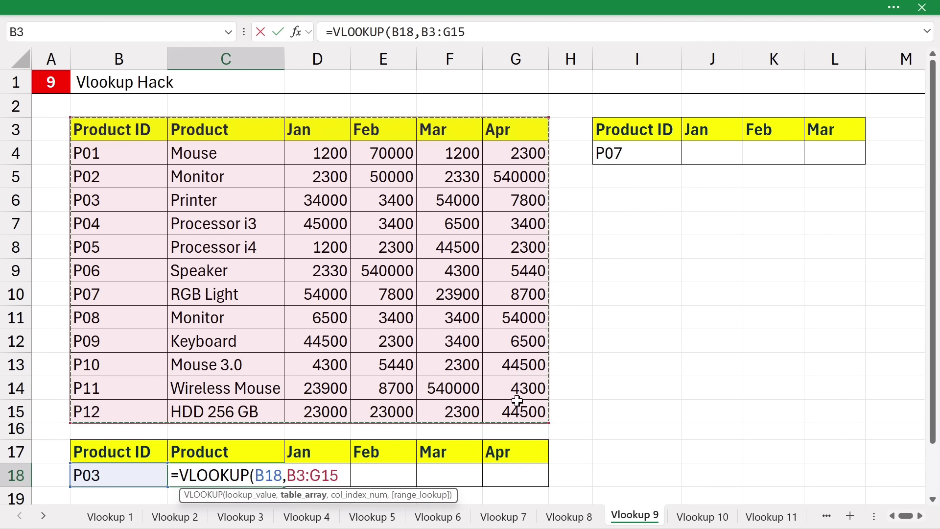
pyautogui.write(',')
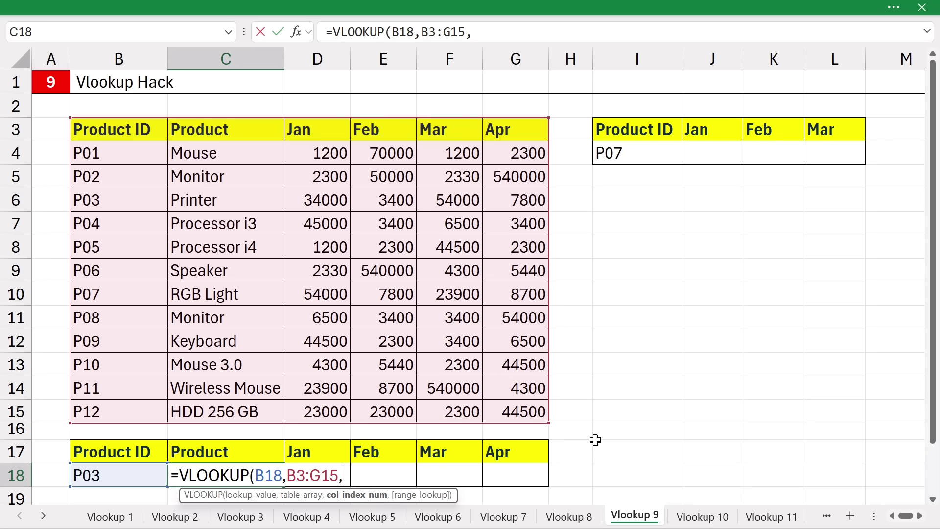
# - Complete the C18 formula with the column index array {2,3,4,5,6} and exact match 0, giving =VLOOKUP(B18,B3:G15,{2,3,4,5,6},0)
pyautogui.write('{2,3')
pyautogui.write(',4,5,6')
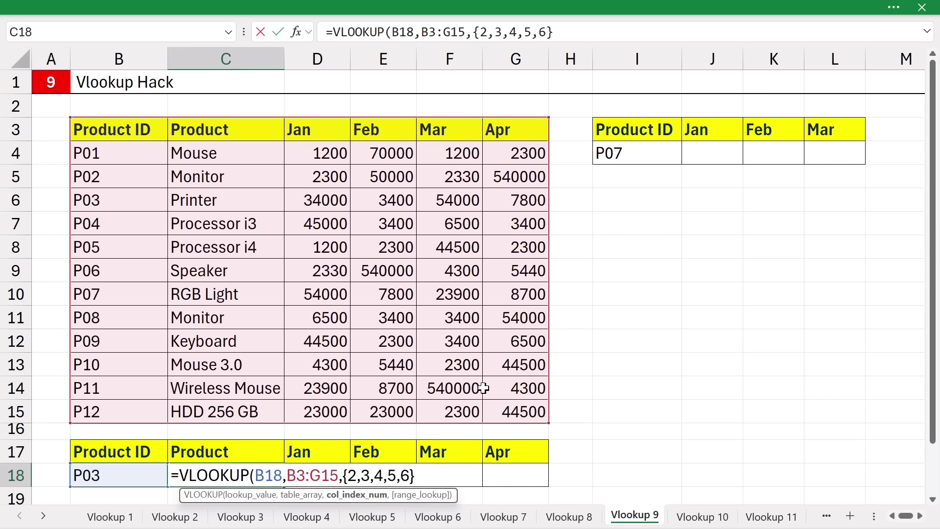
pyautogui.write(',')
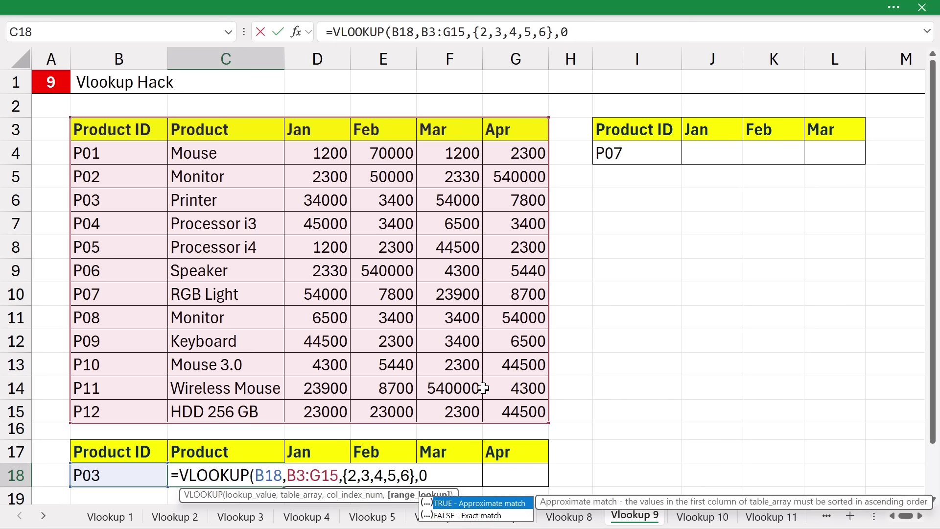
pyautogui.write('0)')
pyautogui.press('Return')
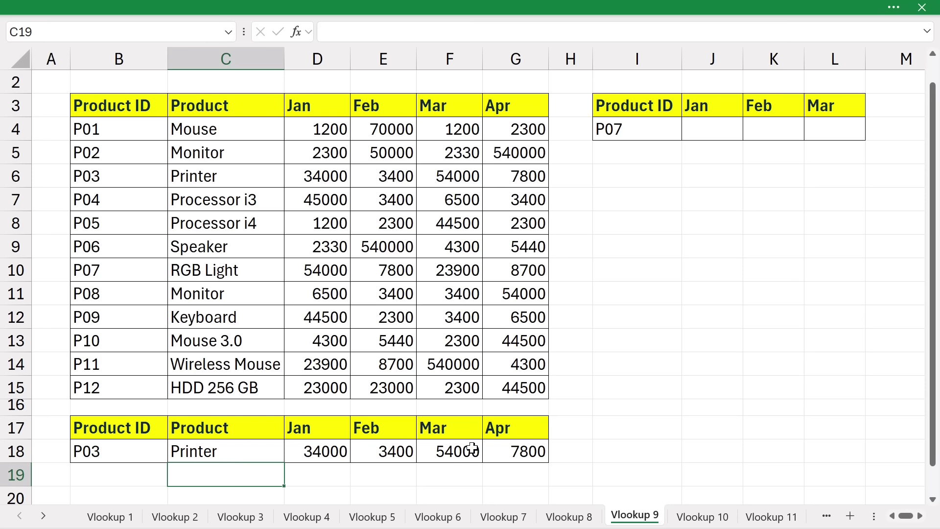
# - Test the lookup by changing the Product ID in B18 to P12 and comparing it with the source row C15:G15
pyautogui.click(106, 455)
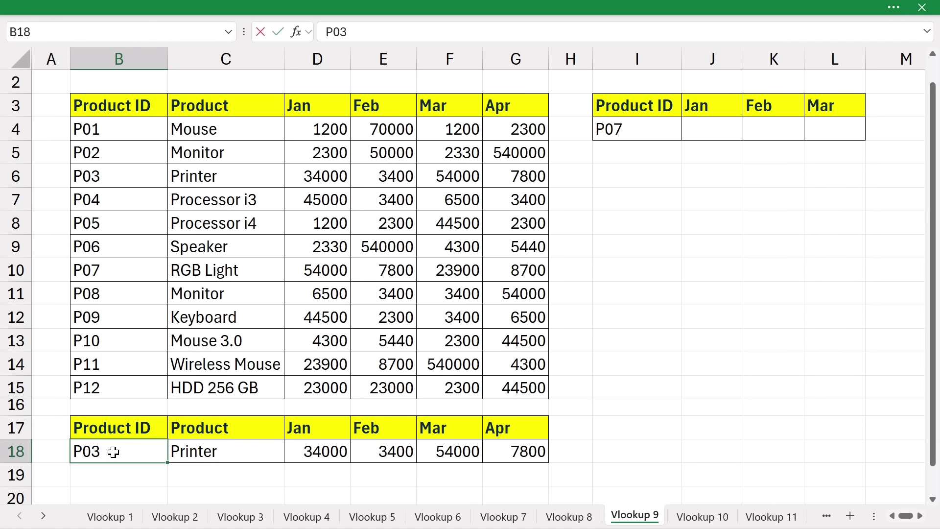
pyautogui.press('F2')
pyautogui.press('BackSpace')
pyautogui.write('12')
pyautogui.press('Return')
pyautogui.moveTo(196, 389); pyautogui.dragTo(525, 387)
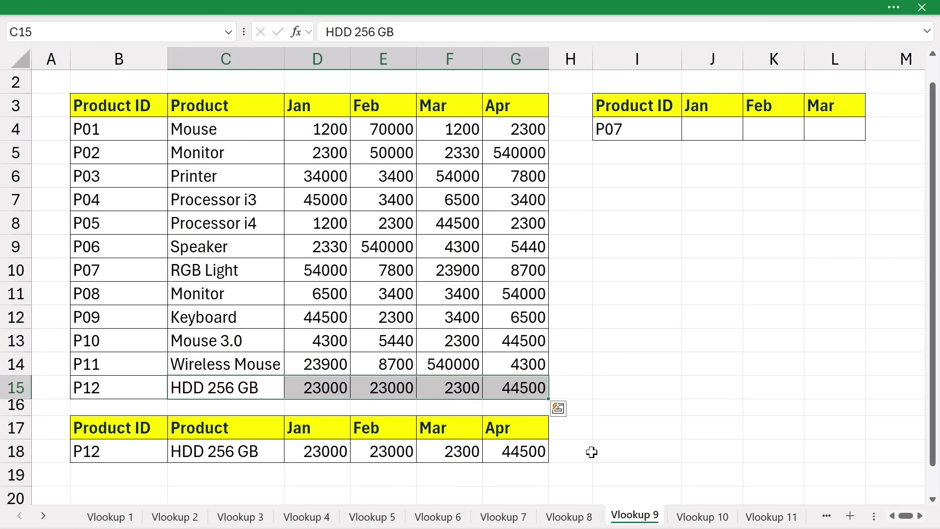
# - Start a VLOOKUP in J4 under Jan, using I4 as the lookup value and B3:G15 as the table array
pyautogui.scroll(1, 667, 256)
pyautogui.click(704, 155)
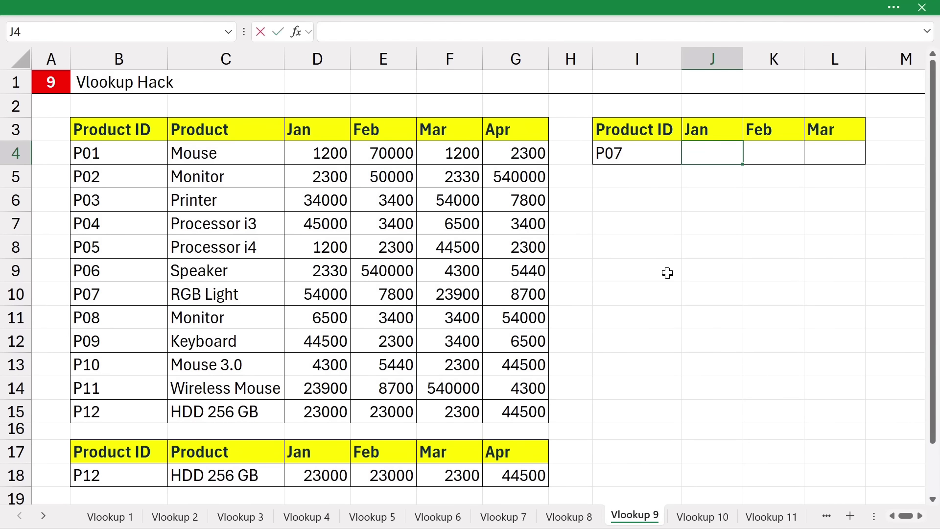
pyautogui.write('=vloo')
pyautogui.press('Tab')
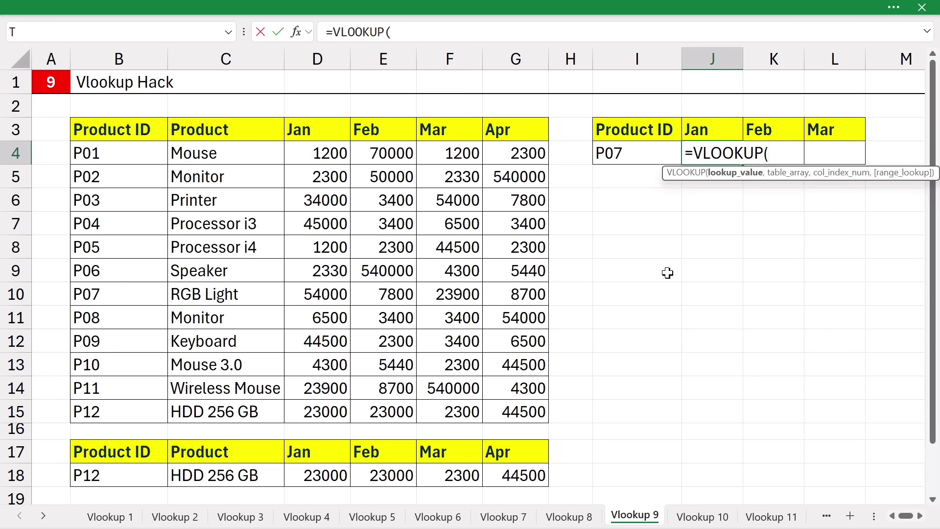
pyautogui.click(635, 154)
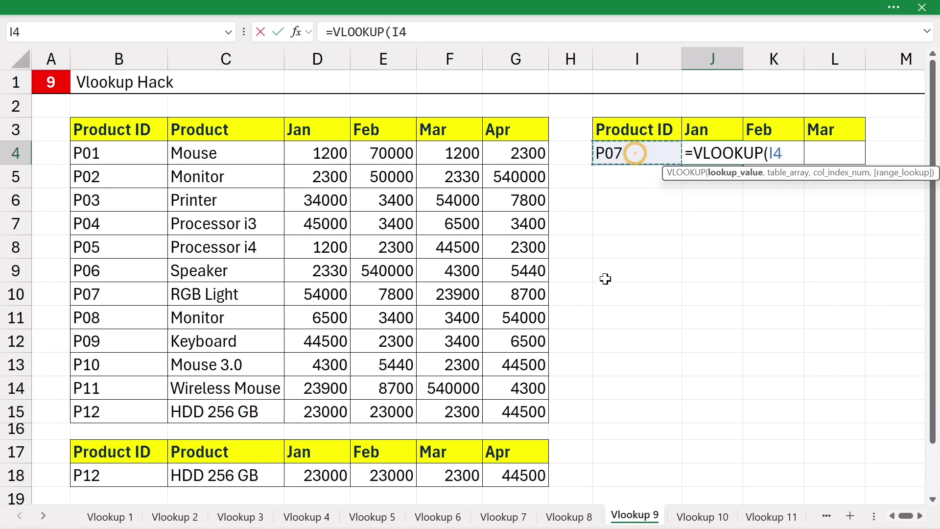
pyautogui.write(',')
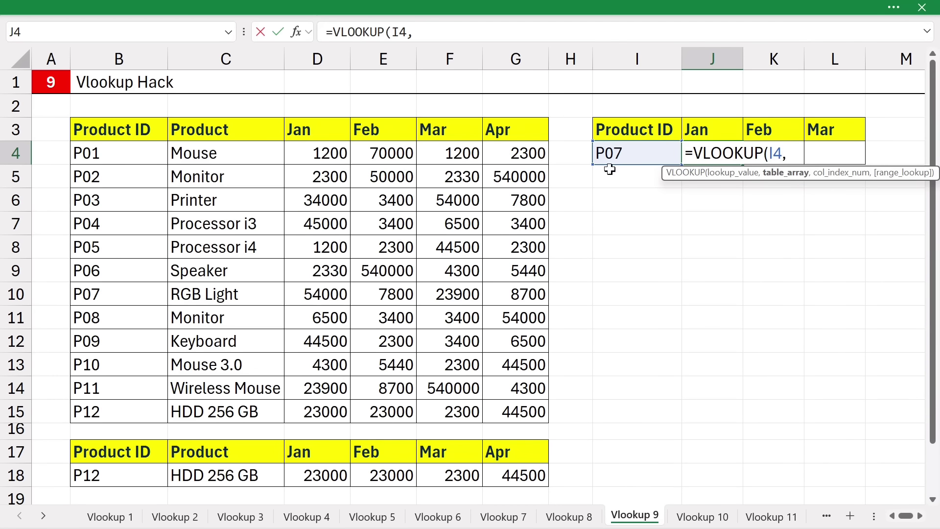
pyautogui.moveTo(135, 129); pyautogui.dragTo(489, 405)
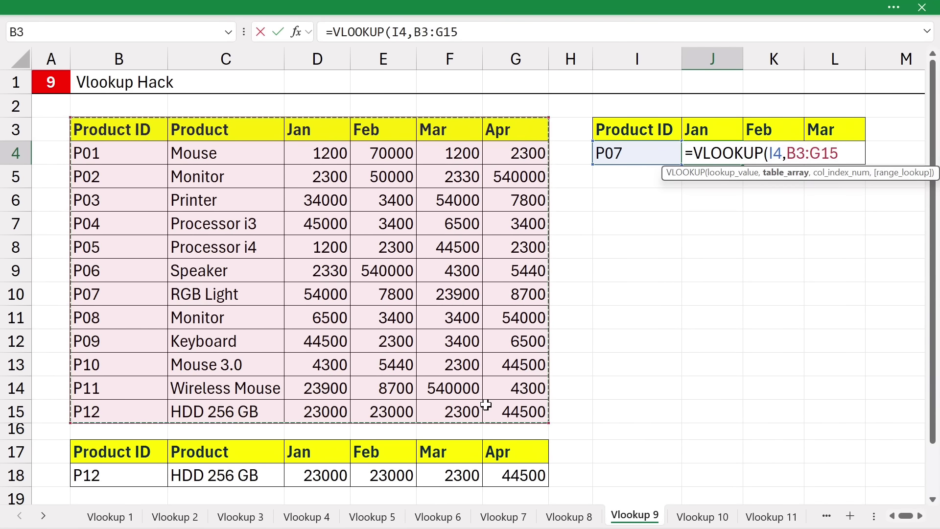
# - Complete the J4 formula with the column index array {3,4,5} and exact match 0, giving =VLOOKUP(I4,B3:G15,{3,4,5},0)
pyautogui.write(',{3,4,')
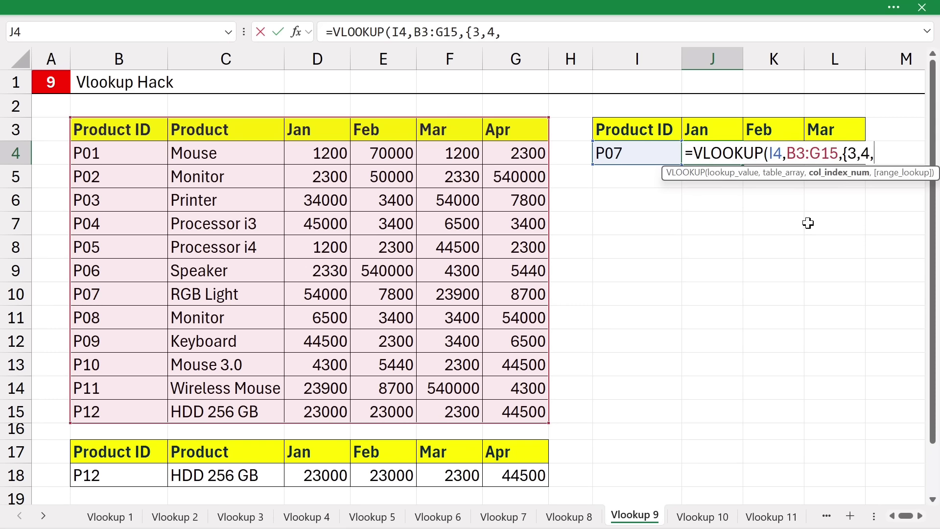
pyautogui.write('5},0)')
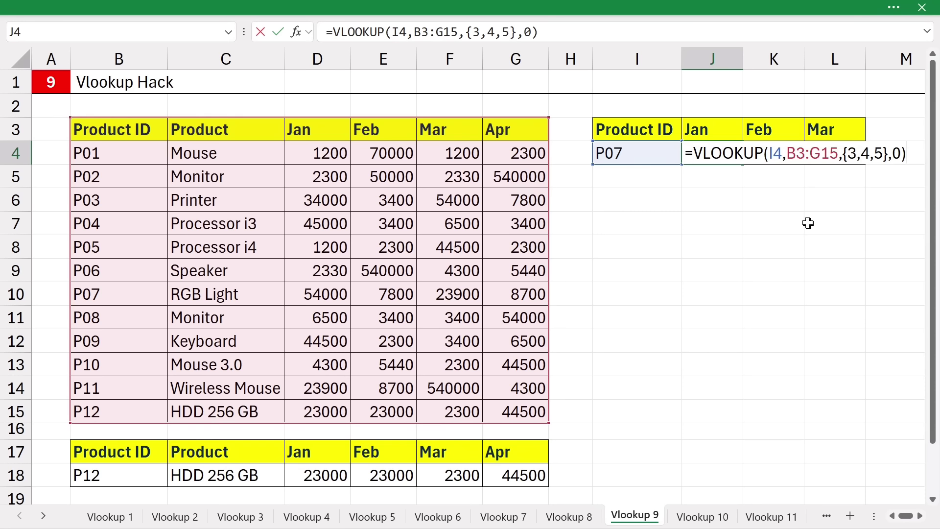
pyautogui.press('Return')
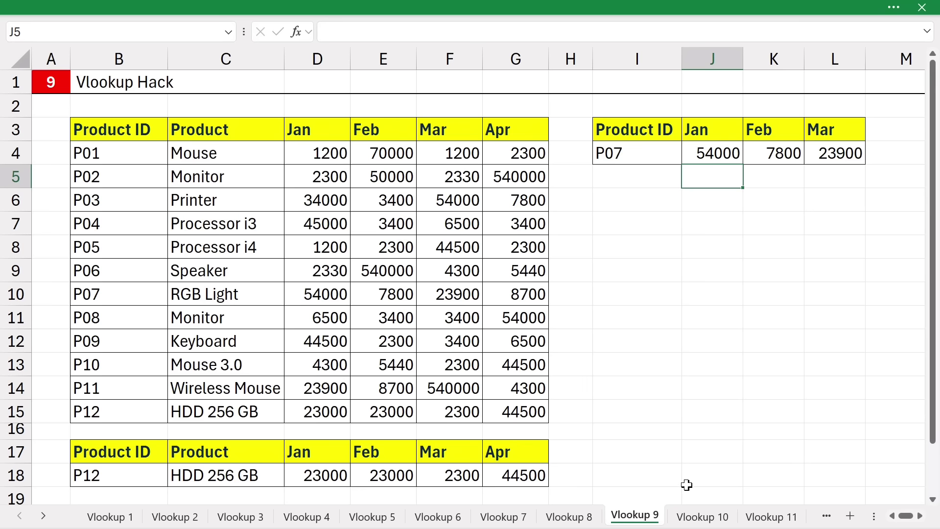
# - Switch to the Vlookup 10 sheet and review the Product IDs and the Jan to Apr sales of P04 in D7:G7
pyautogui.click(693, 519)
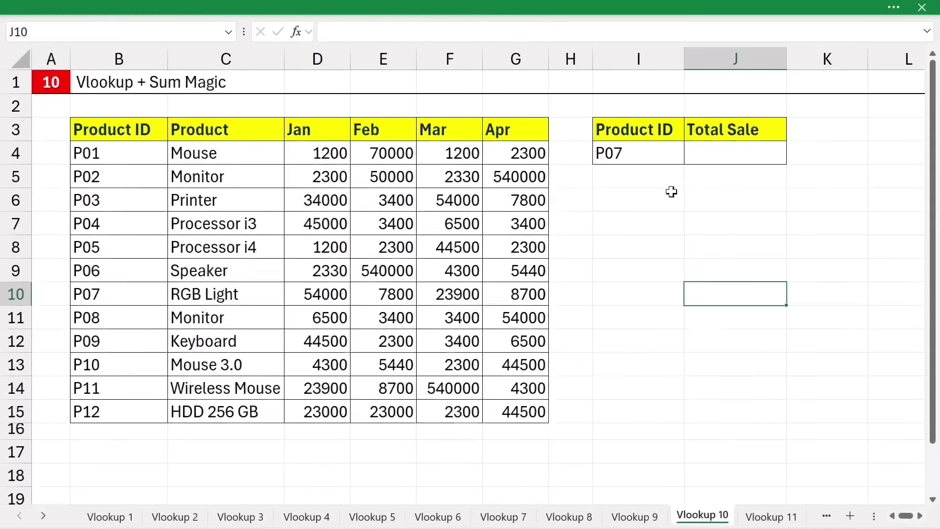
pyautogui.click(644, 155)
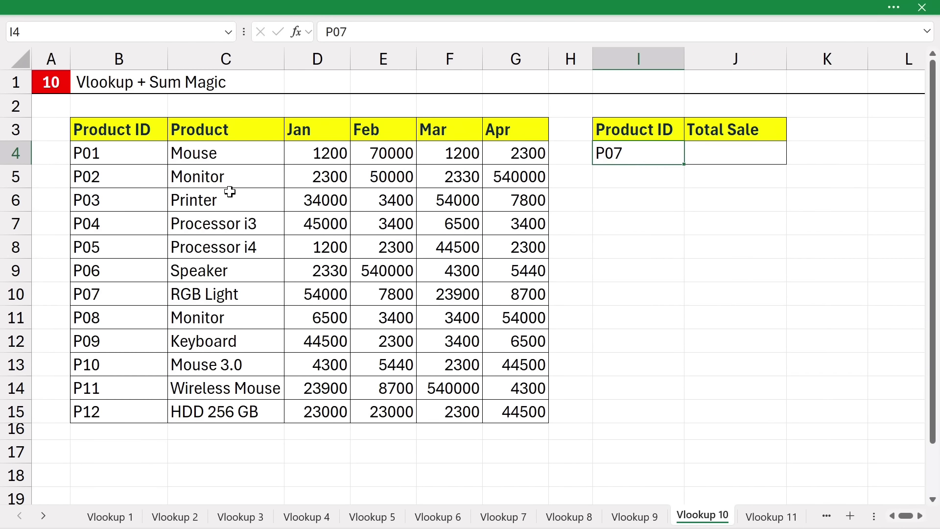
pyautogui.moveTo(105, 148); pyautogui.dragTo(119, 249)
pyautogui.click(115, 227)
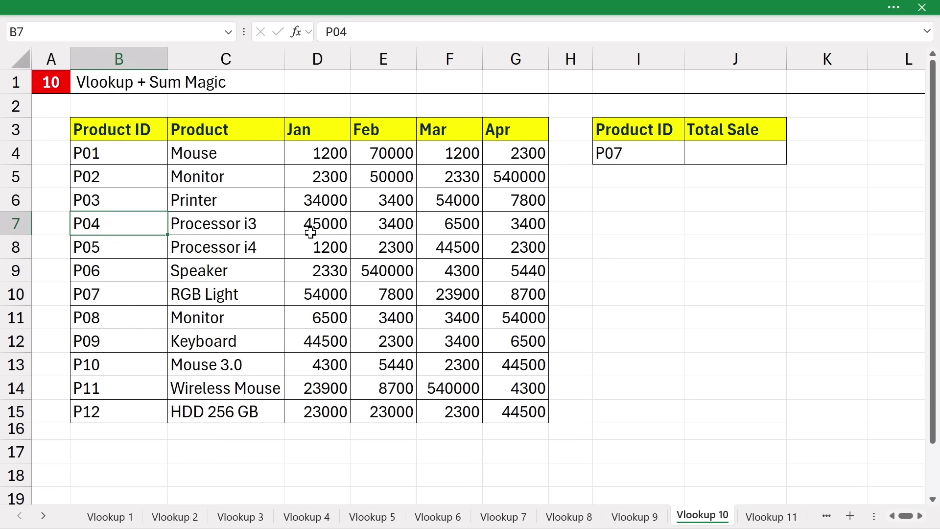
pyautogui.moveTo(310, 233); pyautogui.dragTo(510, 230)
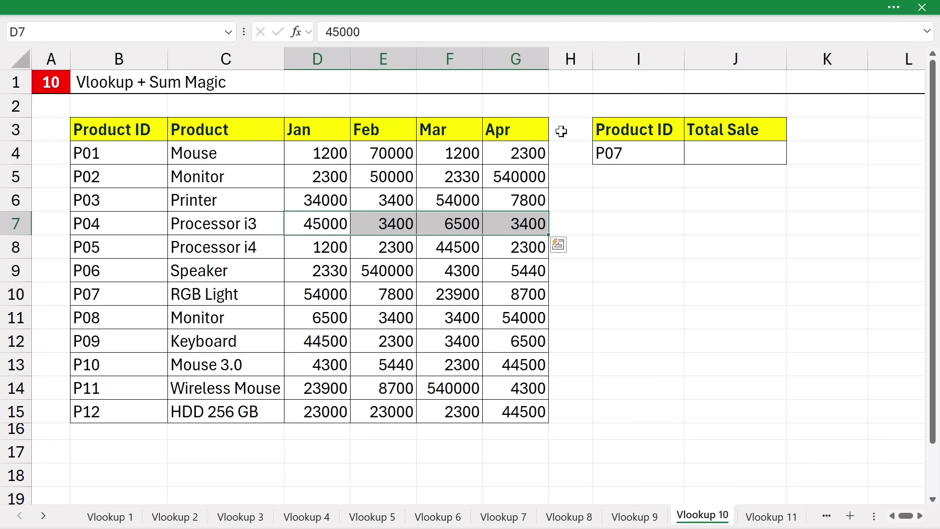
pyautogui.moveTo(315, 223); pyautogui.dragTo(526, 223)
# - Start a VLOOKUP in the Total Sale cell J4 with I4 as the lookup value and B3:G15 as the table array
pyautogui.click(705, 153)
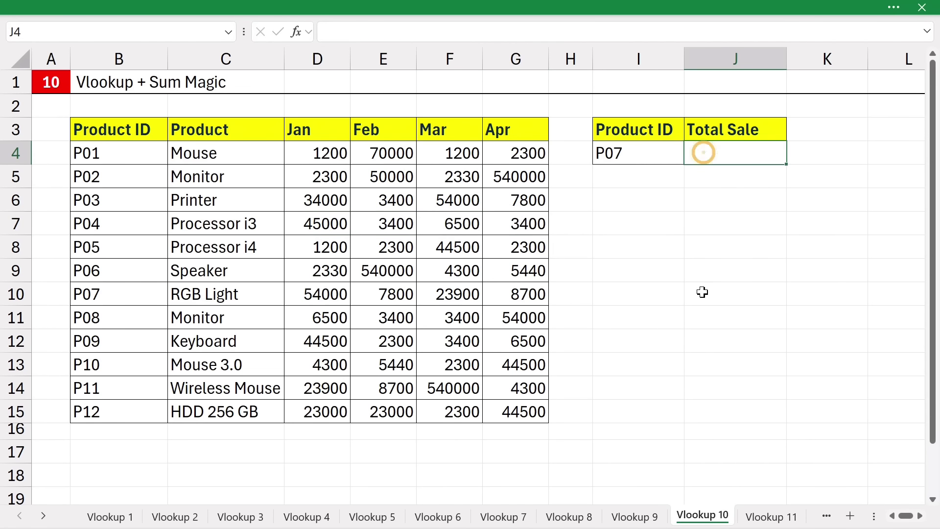
pyautogui.write('=vl')
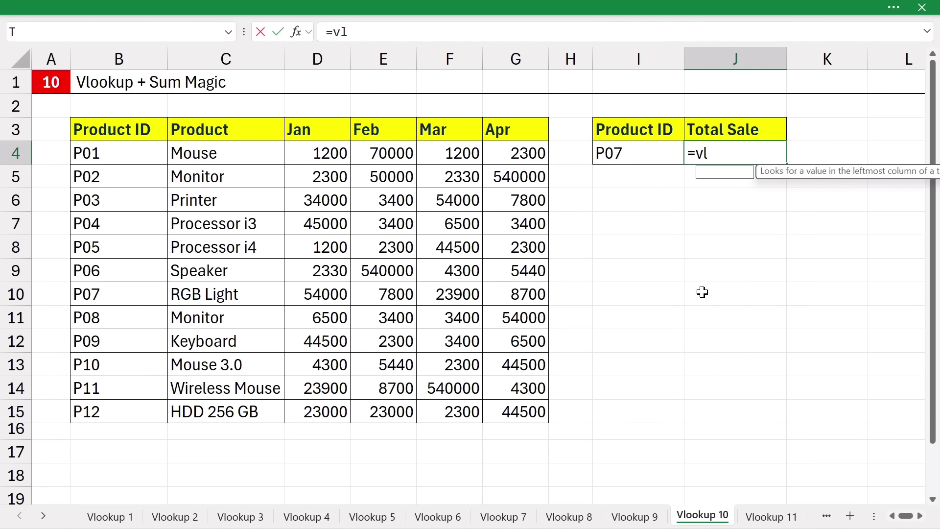
pyautogui.press('Tab')
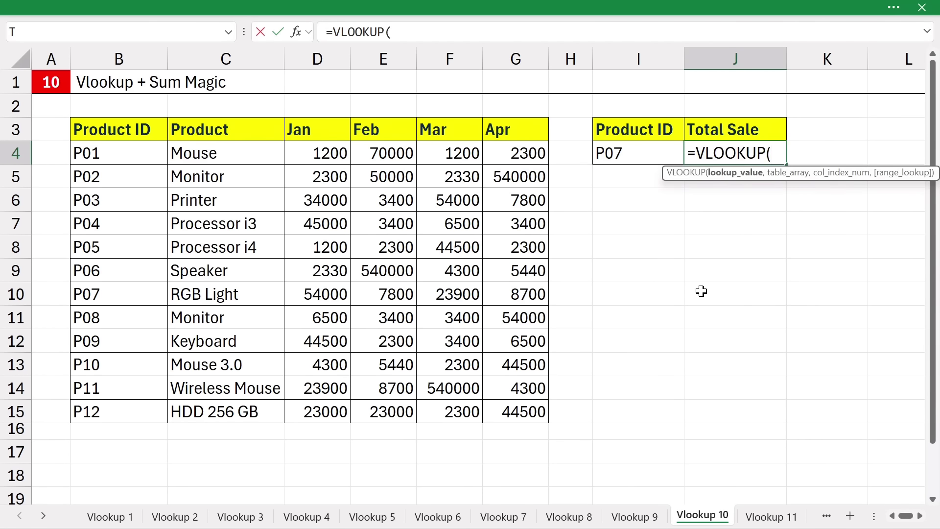
pyautogui.click(627, 154)
pyautogui.write(',')
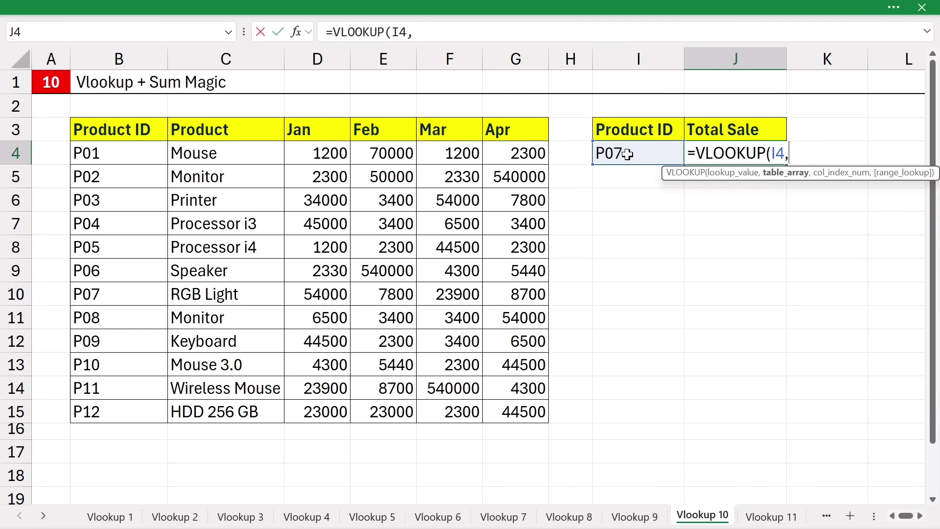
pyautogui.moveTo(157, 131); pyautogui.dragTo(512, 410)
# - Complete the Total Sale formula with the column index array {3,4,5,6} and exact match 0, giving =VLOOKUP(I4,B3:G15,{3,4,5,6},0)
pyautogui.write(',{')
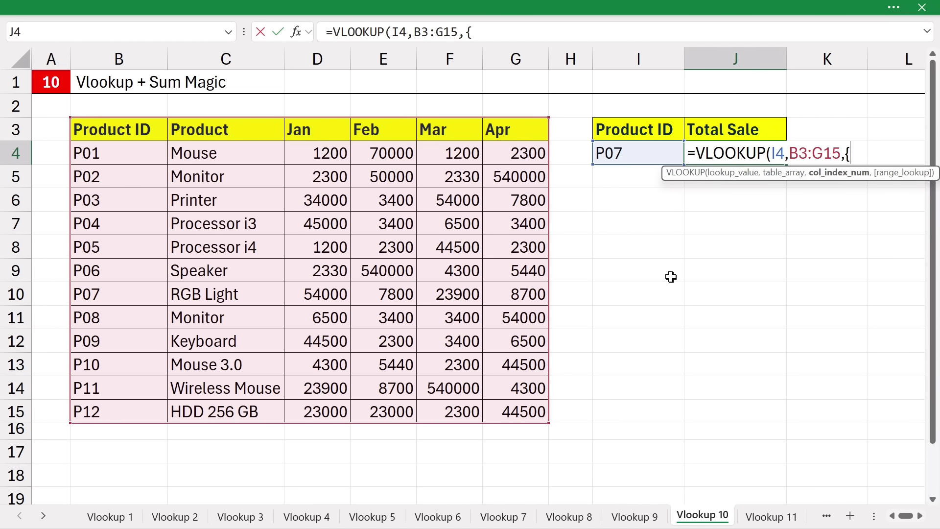
pyautogui.write(',4,5,6')
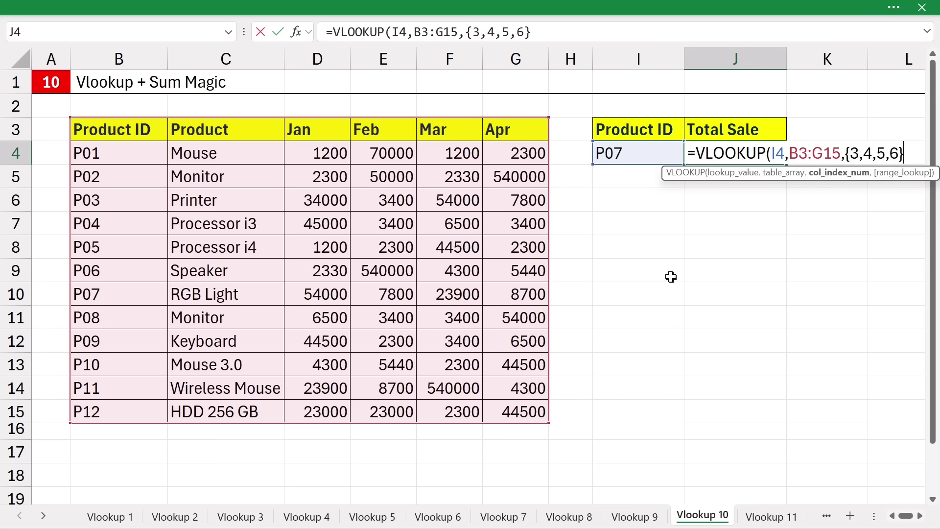
pyautogui.write('},')
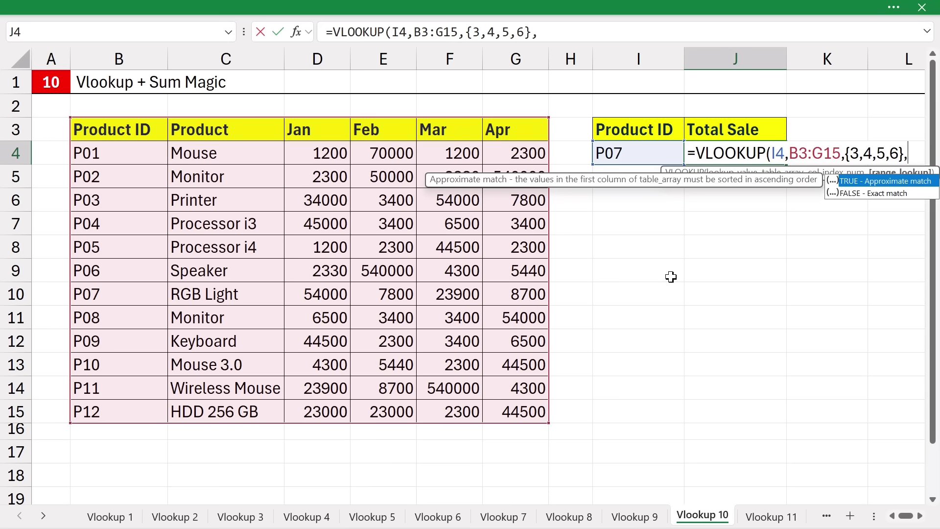
pyautogui.write('0)')
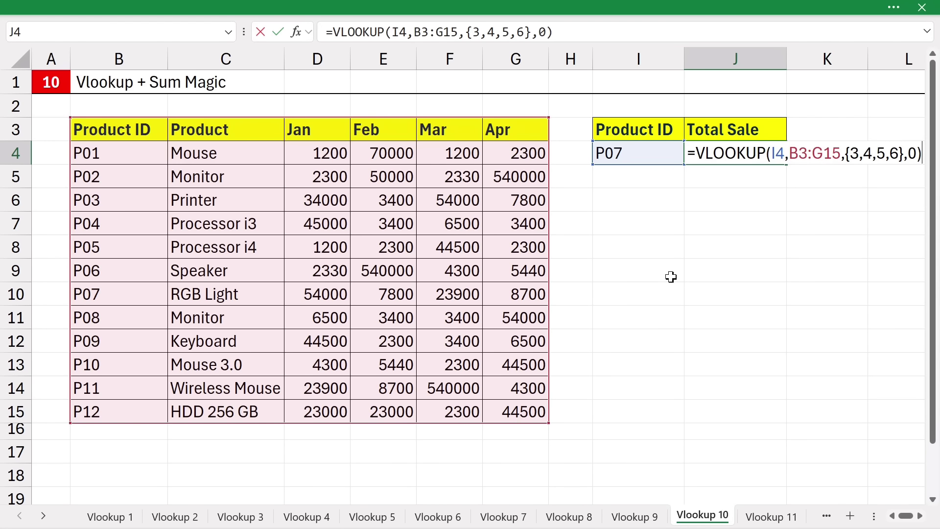
pyautogui.press('Return')
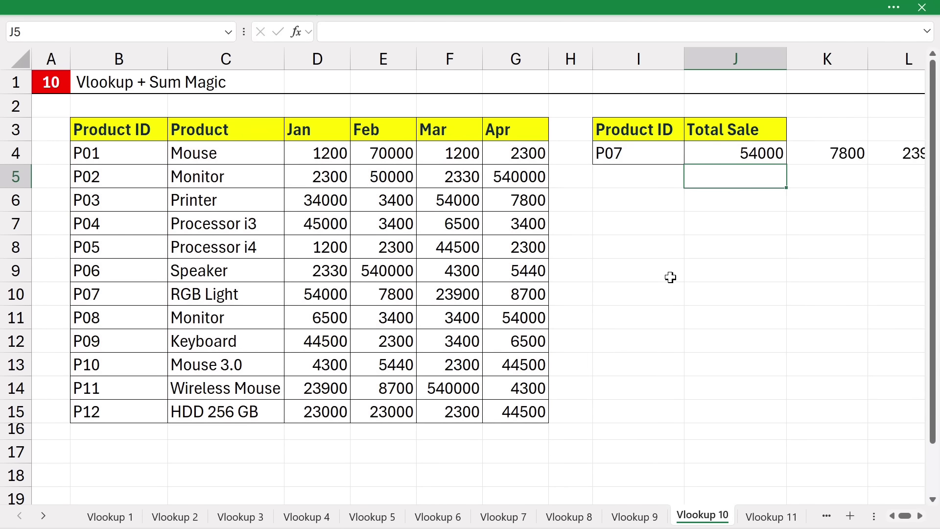
# - Wrap the Total Sale formula in SUM, giving =SUM(VLOOKUP(I4,B3:G15,{3,4,5,6},0)), and resize columns J to L to fit their contents
pyautogui.moveTo(771, 59); pyautogui.dragTo(853, 61)
pyautogui.click(892, 59)
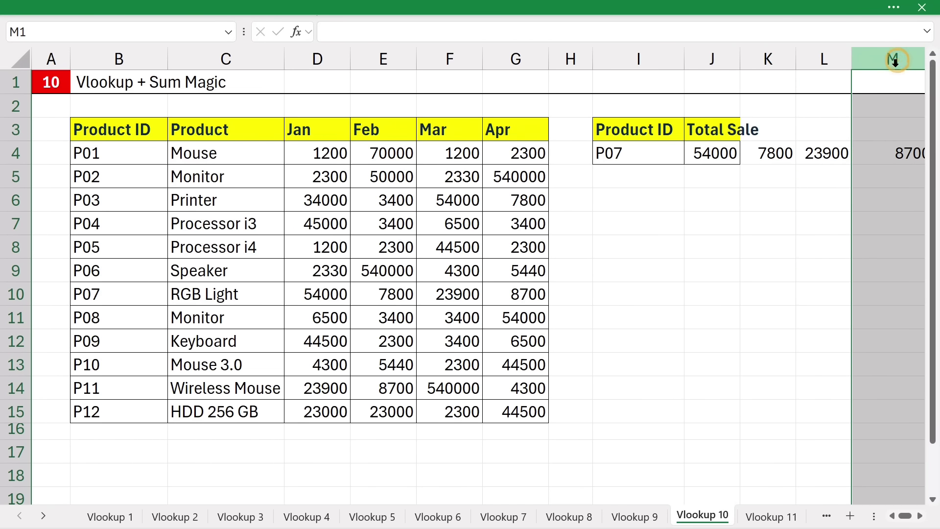
pyautogui.click(718, 155)
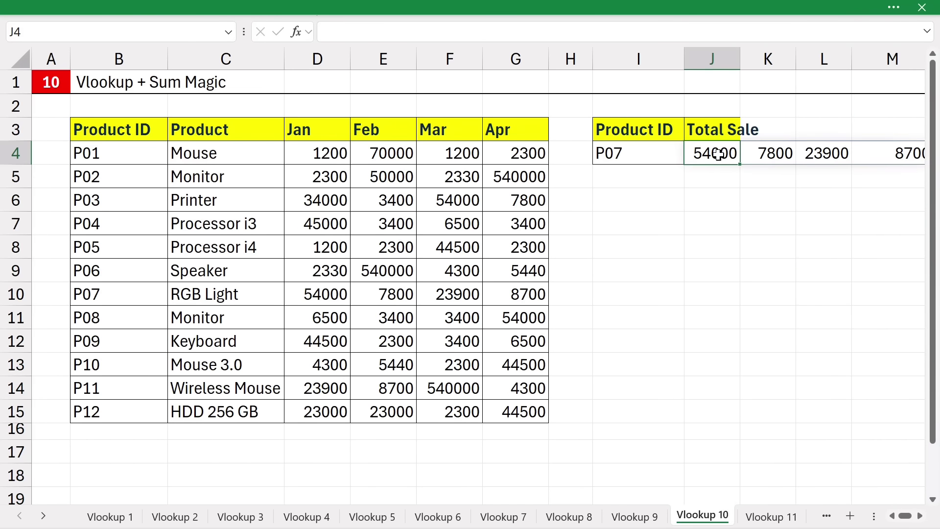
pyautogui.doubleClick(714, 155)
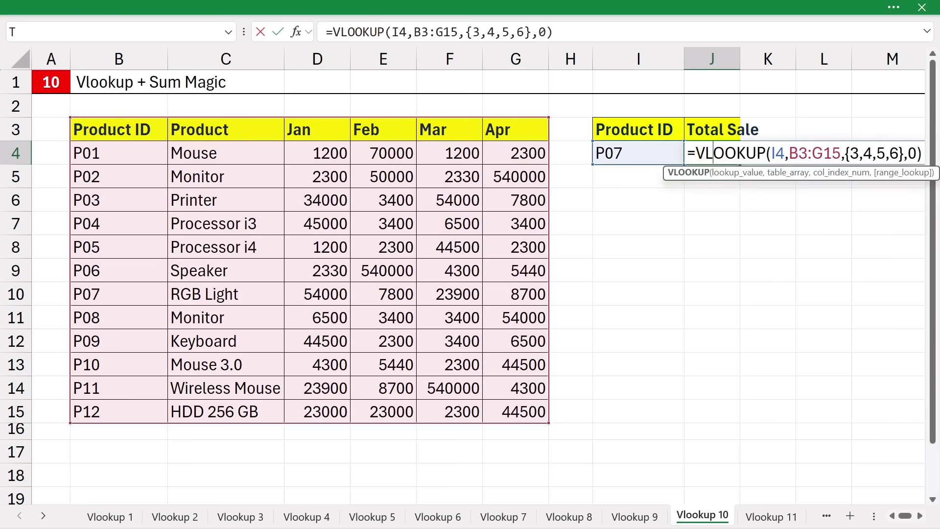
pyautogui.press('Left')
pyautogui.press('Left')
pyautogui.write('su')
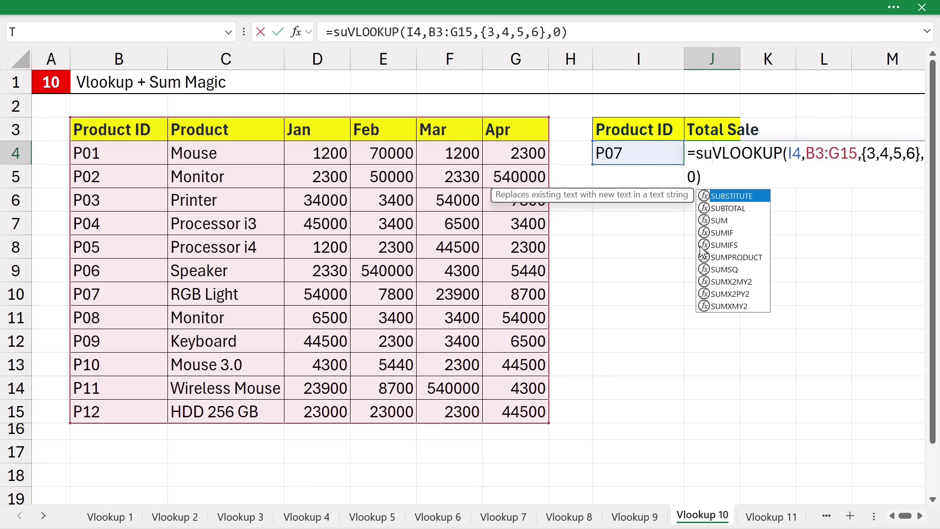
pyautogui.write('m(')
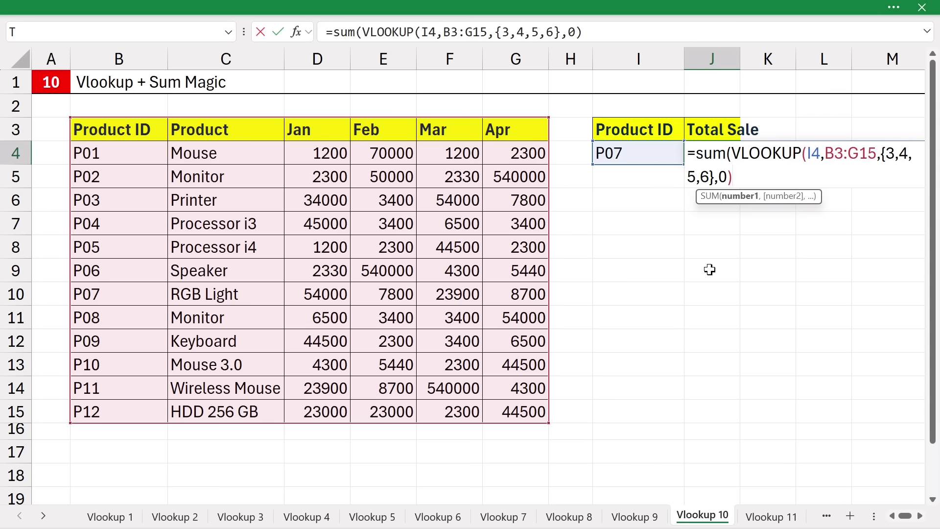
pyautogui.write(')')
pyautogui.press('Return')
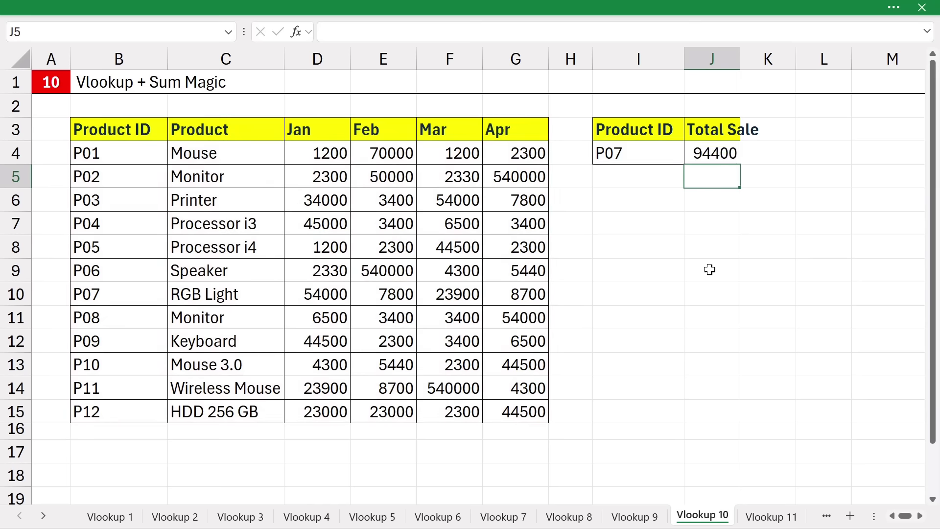
pyautogui.moveTo(740, 59); pyautogui.dragTo(768, 59)
# - Check the P07 total against its Jan to Apr sales in D10:G10 and review the SUM and VLOOKUP formula in J4
pyautogui.click(646, 154)
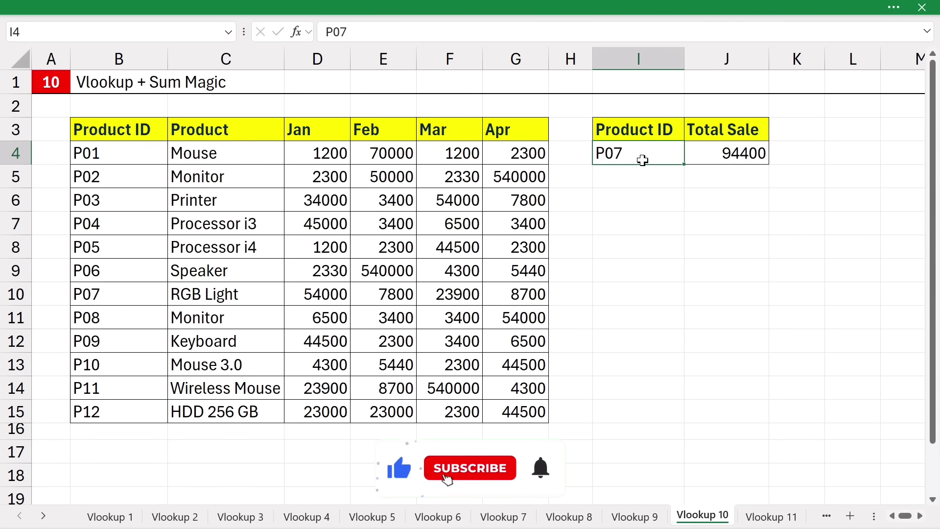
pyautogui.click(122, 155)
pyautogui.moveTo(122, 155); pyautogui.dragTo(132, 298)
pyautogui.click(122, 294)
pyautogui.moveTo(308, 293); pyautogui.dragTo(509, 293)
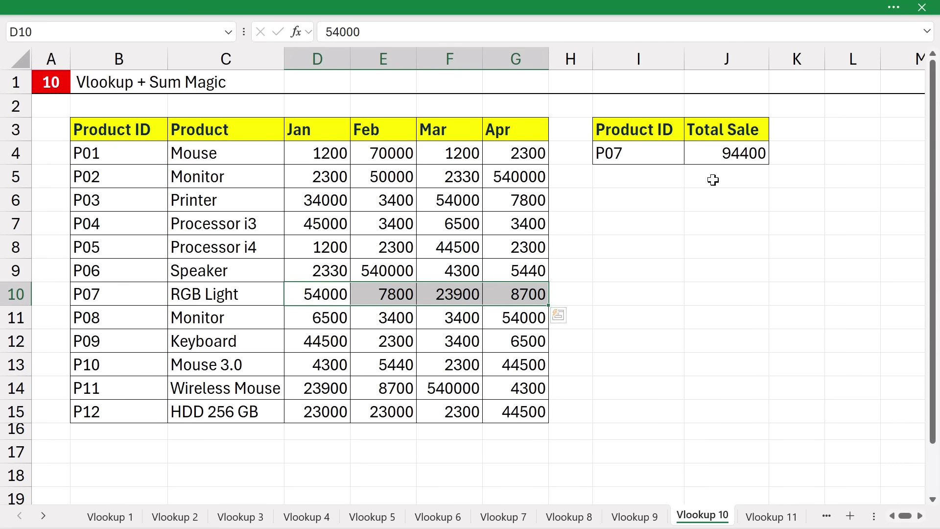
pyautogui.doubleClick(700, 149)
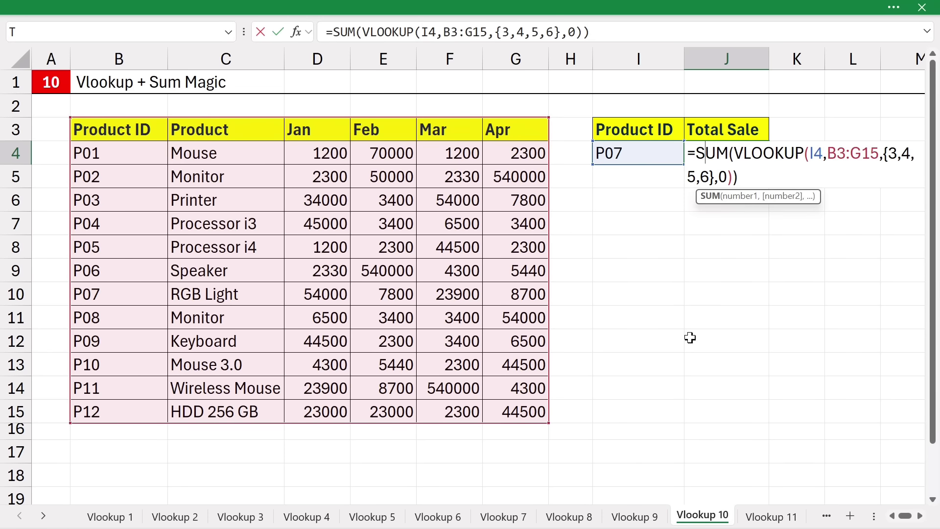
pyautogui.press('Return')
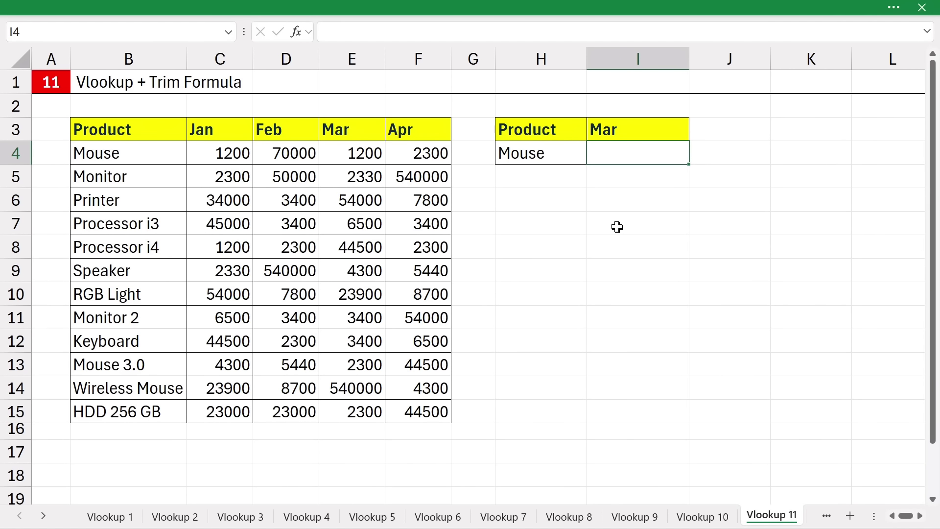
# - Review the lookup product in H4 and the product names in B4:B15 on the Vlookup 11 sheet
pyautogui.click(544, 153)
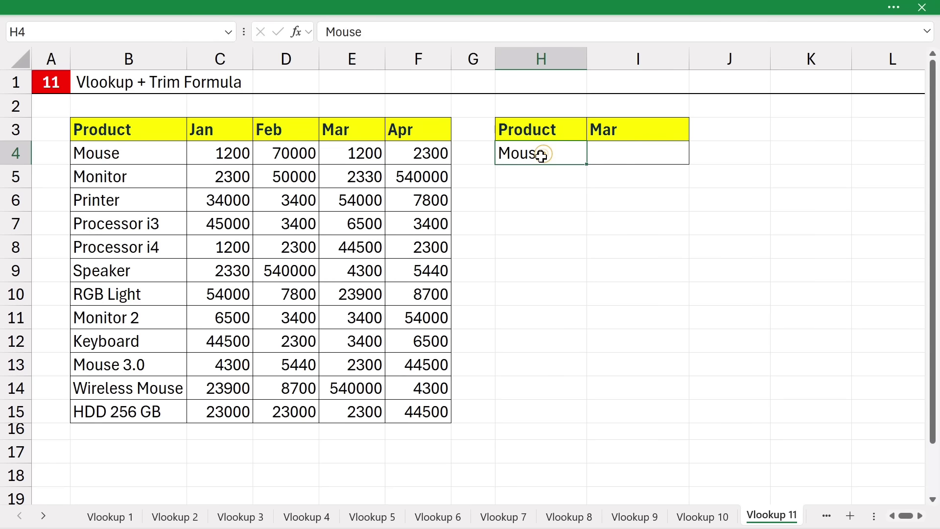
pyautogui.click(103, 155)
pyautogui.moveTo(103, 154); pyautogui.dragTo(105, 411)
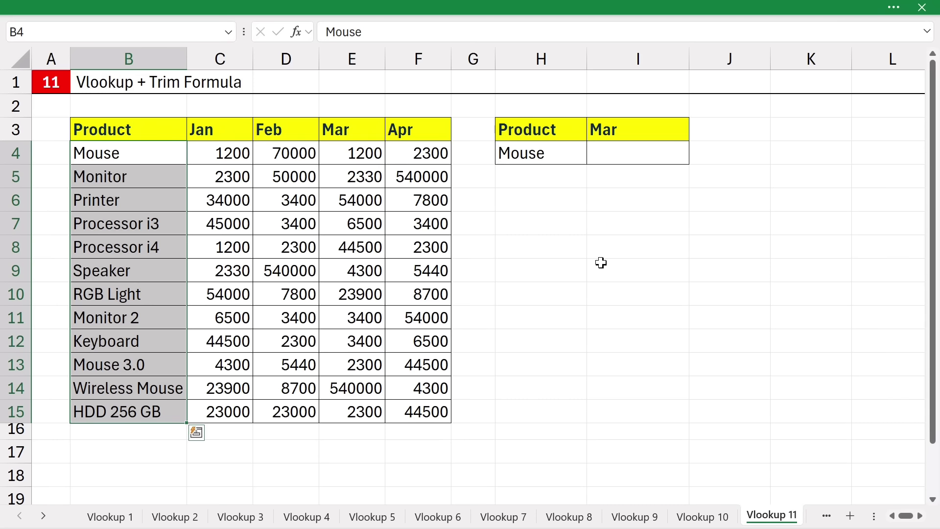
pyautogui.click(623, 164)
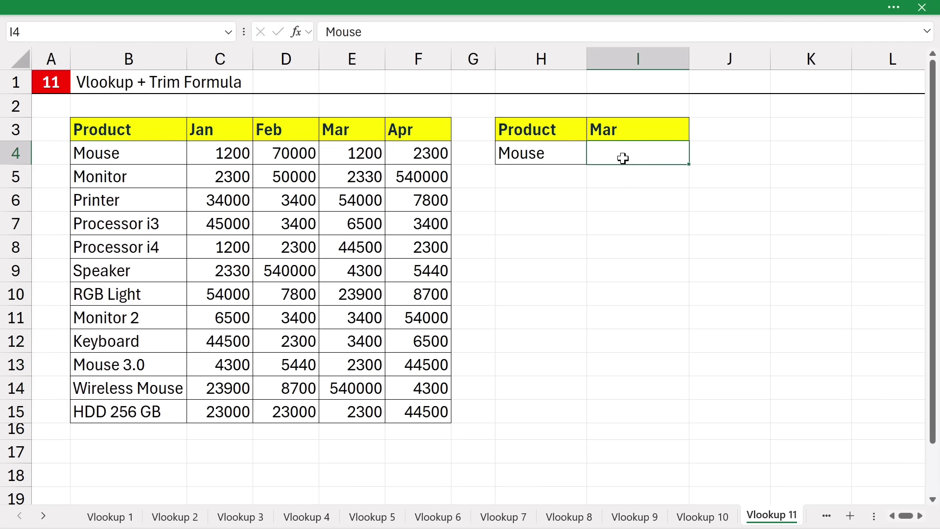
pyautogui.click(564, 157)
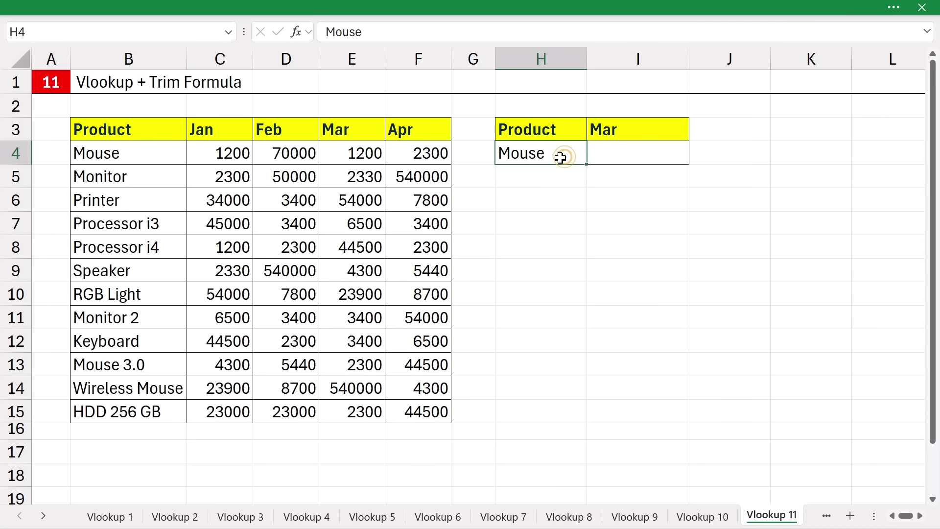
pyautogui.moveTo(128, 149); pyautogui.dragTo(343, 199)
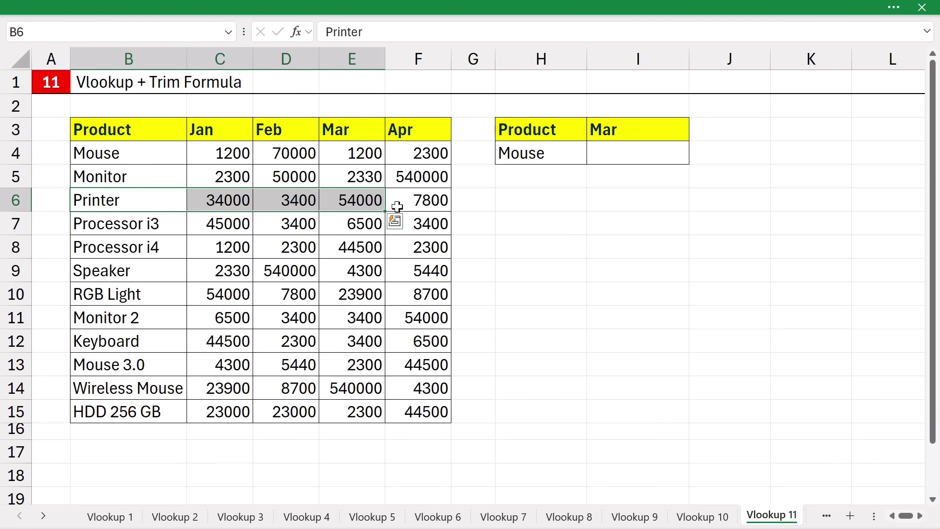
# - Enter =VLOOKUP(H4,B3:F15,4,0) in the Mar cell I4 to look up the product's March sales
pyautogui.click(634, 157)
pyautogui.write('=vl')
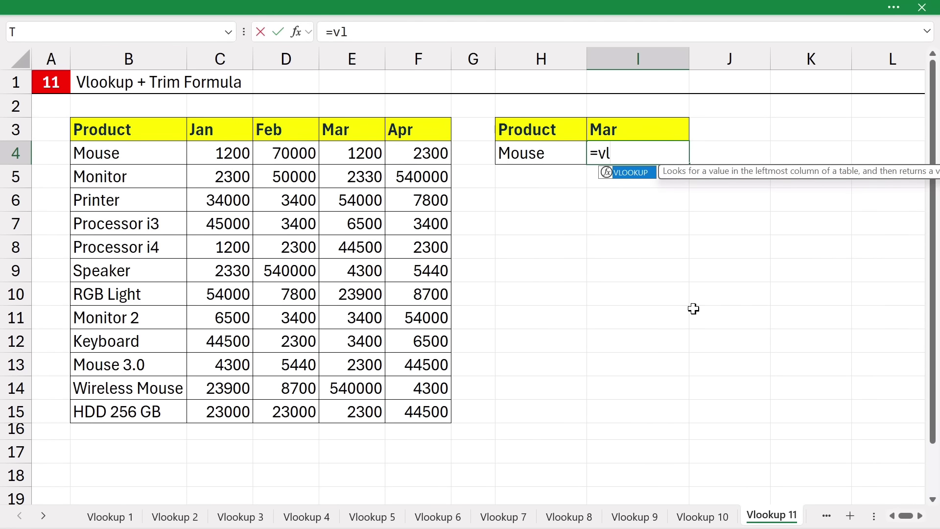
pyautogui.press('Tab')
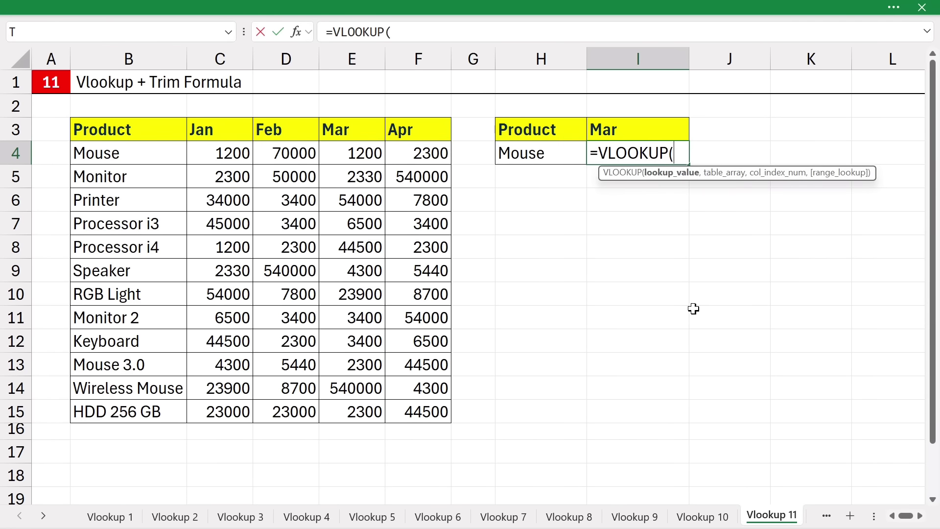
pyautogui.click(544, 155)
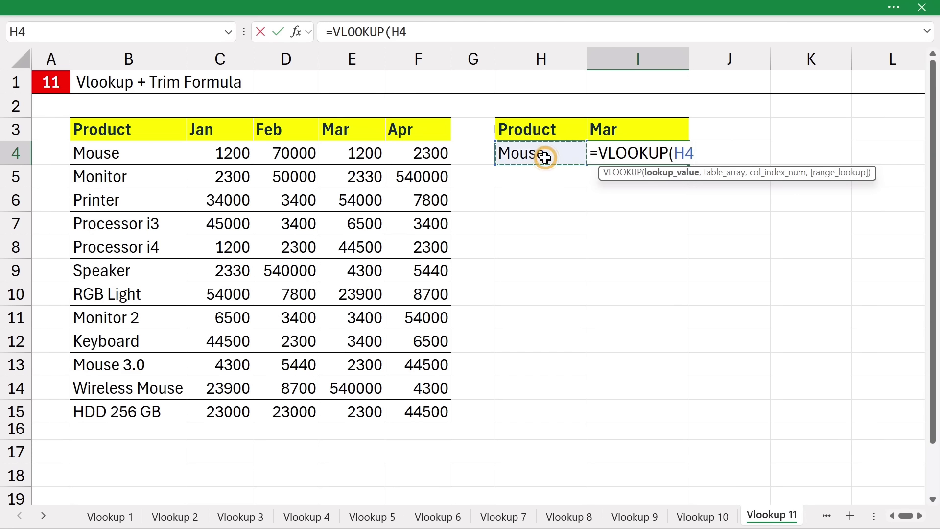
pyautogui.write(',')
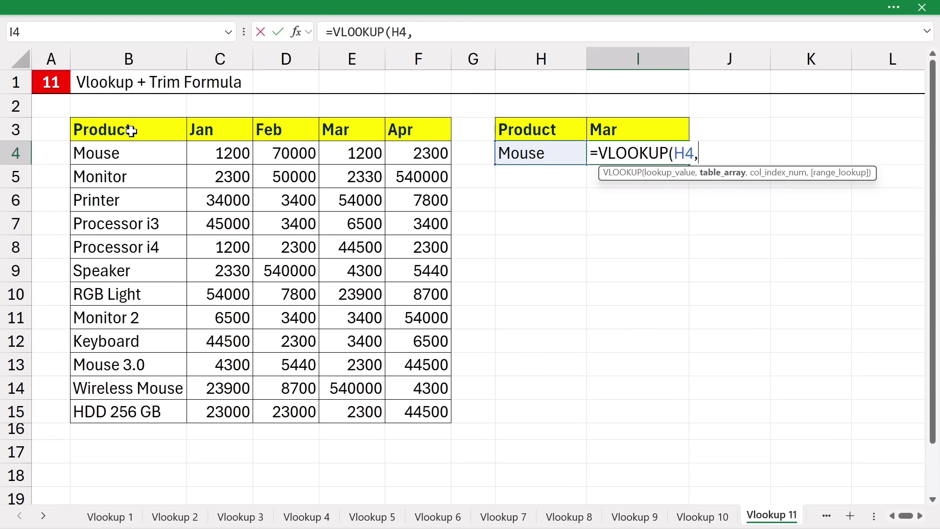
pyautogui.moveTo(134, 128); pyautogui.dragTo(407, 406)
pyautogui.write(',')
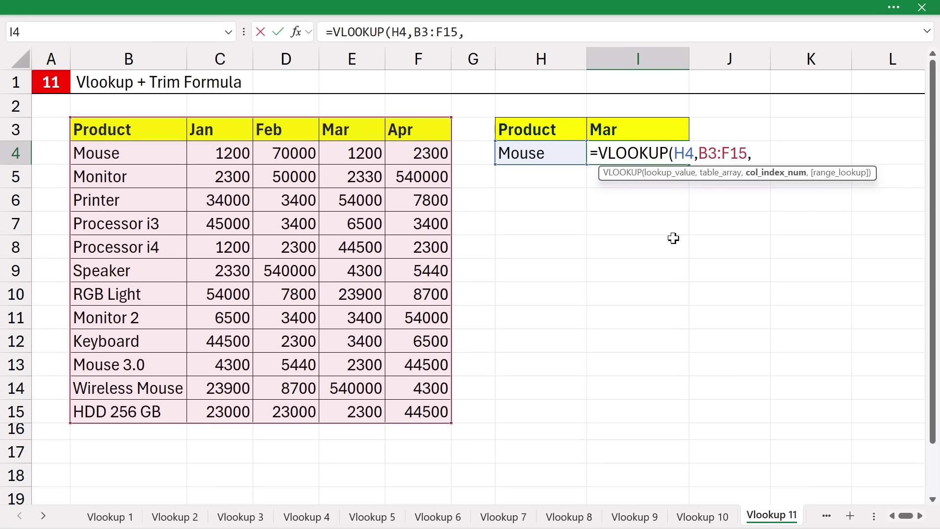
pyautogui.write('4,0)')
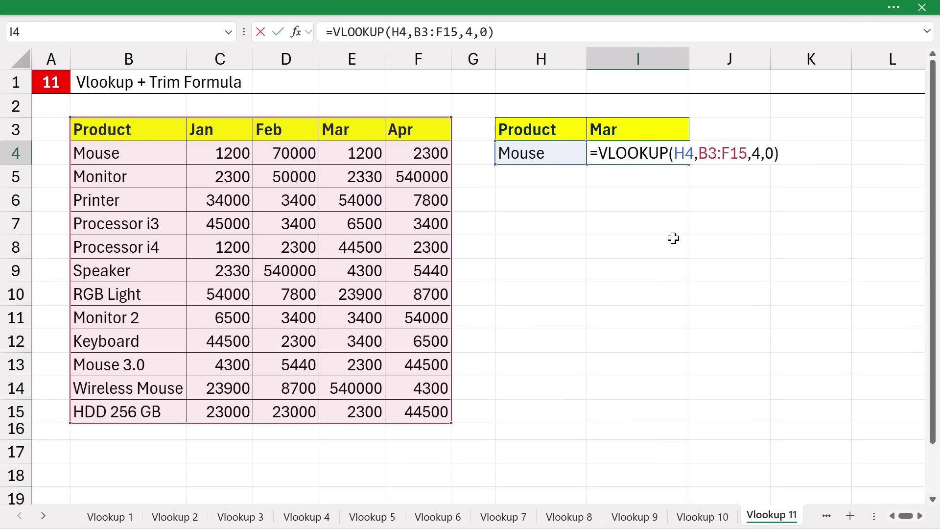
pyautogui.press('Return')
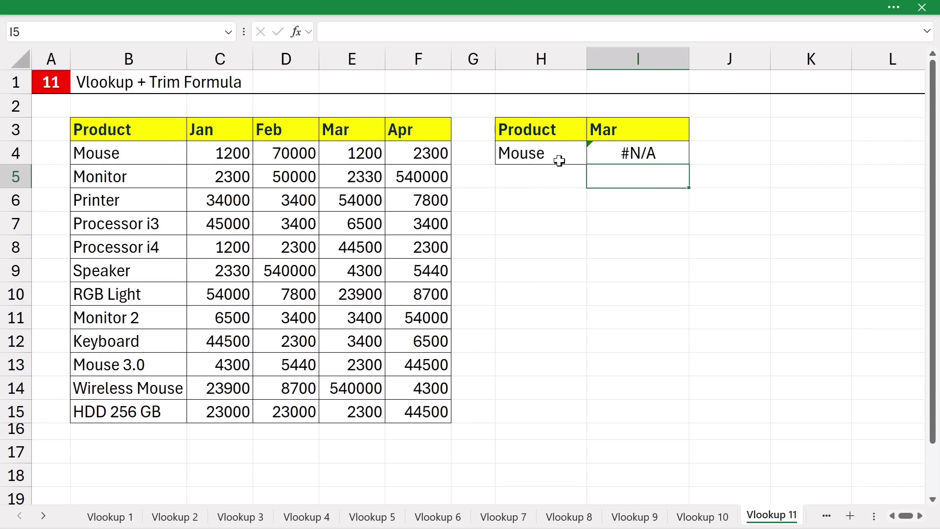
# - Test the March lookup by changing the product in H4 to Monitor
pyautogui.click(141, 154)
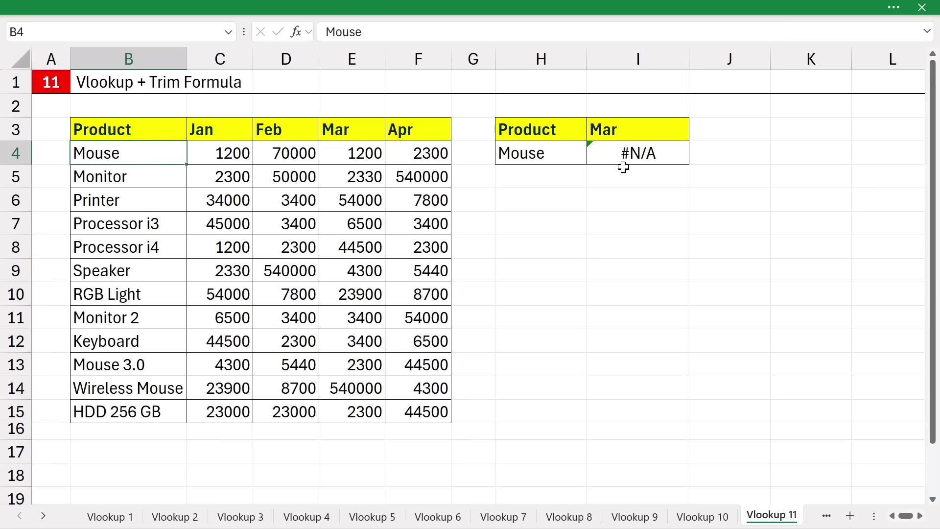
pyautogui.doubleClick(533, 156)
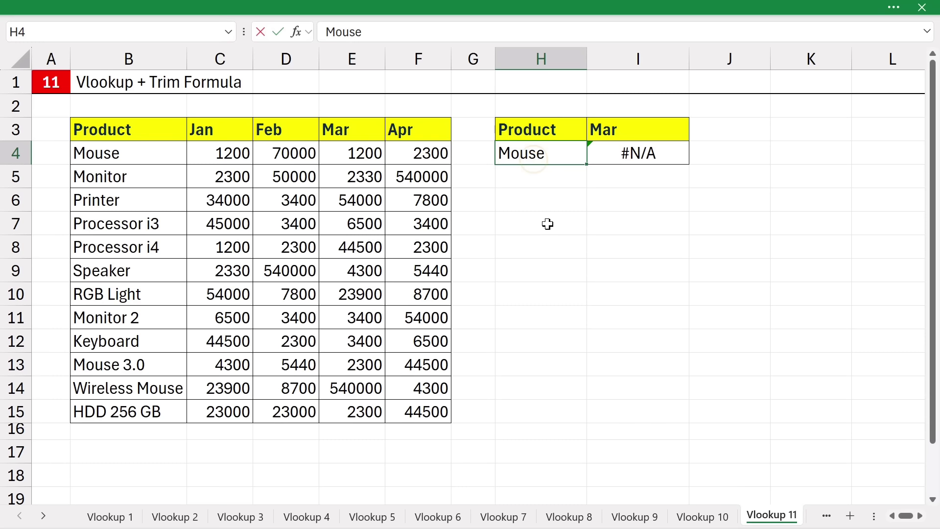
pyautogui.press('BackSpace')
pyautogui.press('BackSpace')
pyautogui.press('BackSpace')
pyautogui.press('BackSpace')
pyautogui.write('onitor')
pyautogui.press('Return')
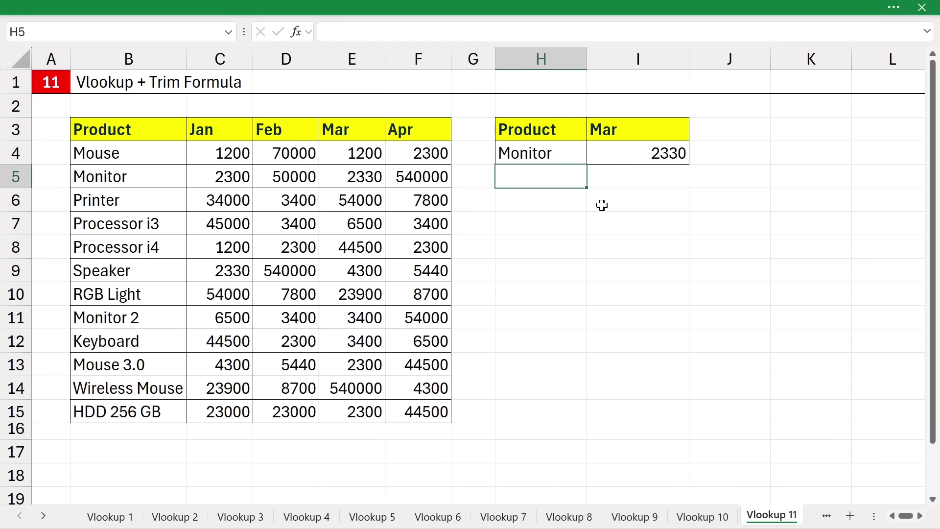
# - Set the lookup product in H4 to Speaker
pyautogui.click(539, 152)
pyautogui.write('S')
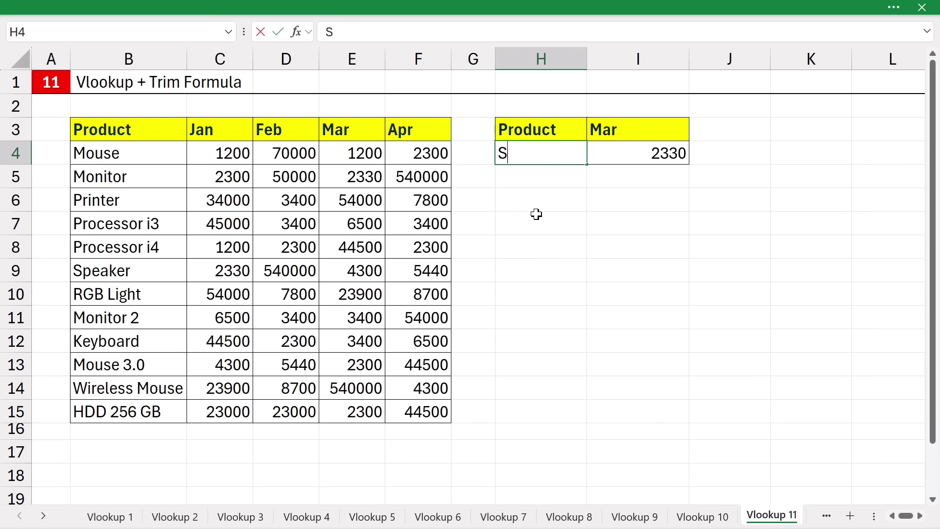
pyautogui.write('peaker')
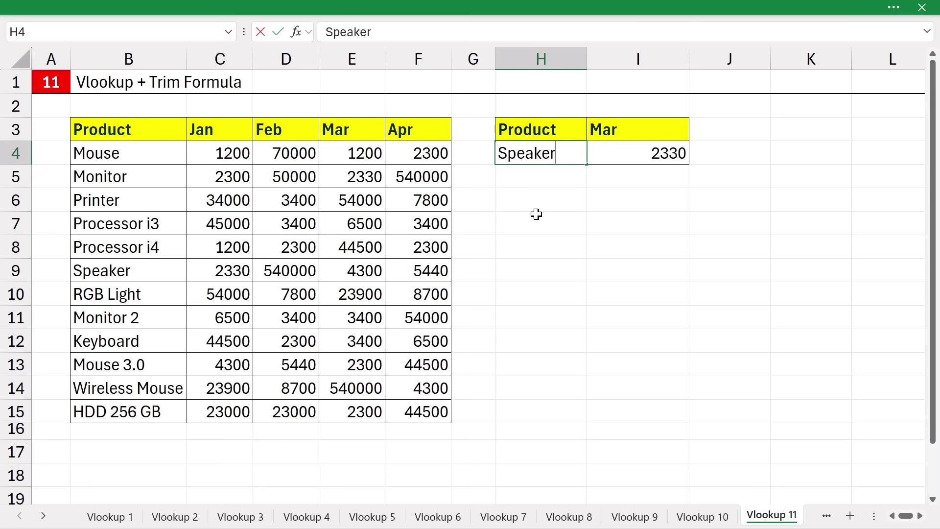
pyautogui.press('Return')
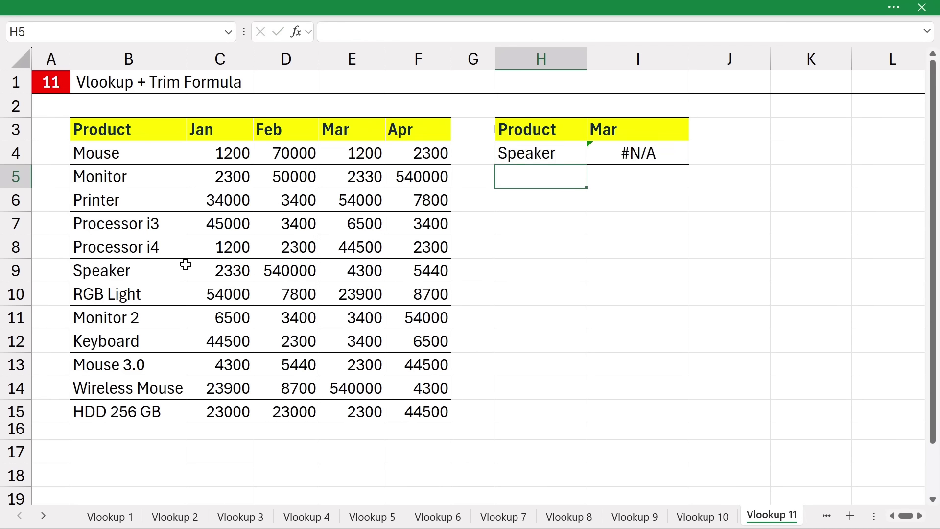
# - Compare the Speaker entries in B9 and H4 for extra spaces and examine the other product names in B4:B15
pyautogui.click(133, 276)
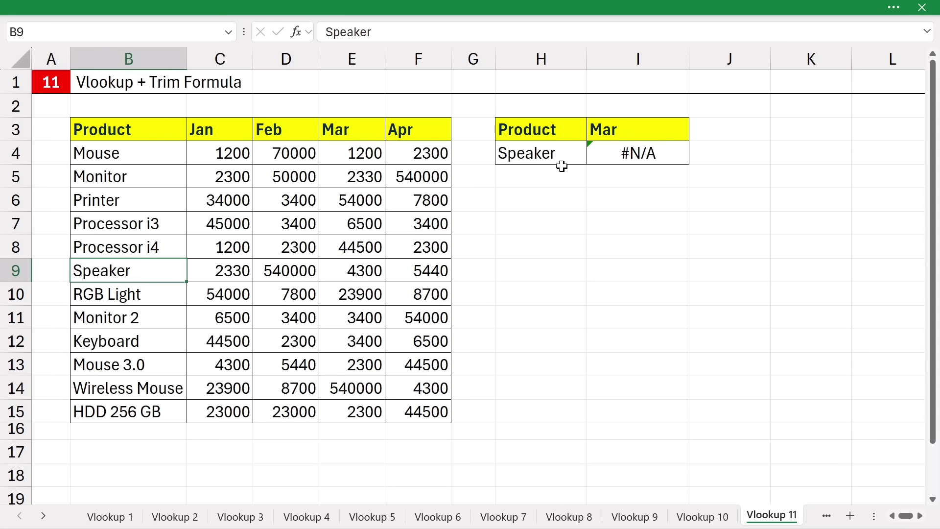
pyautogui.doubleClick(568, 153)
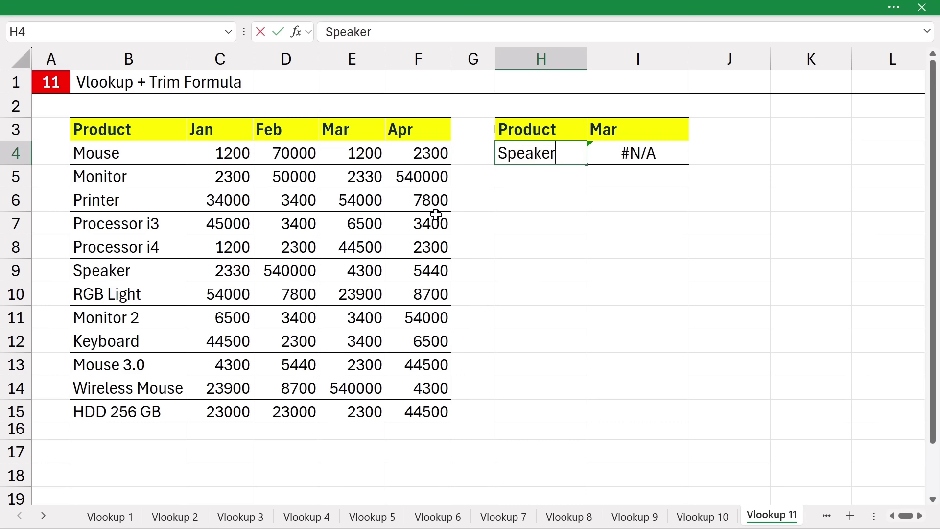
pyautogui.doubleClick(160, 269)
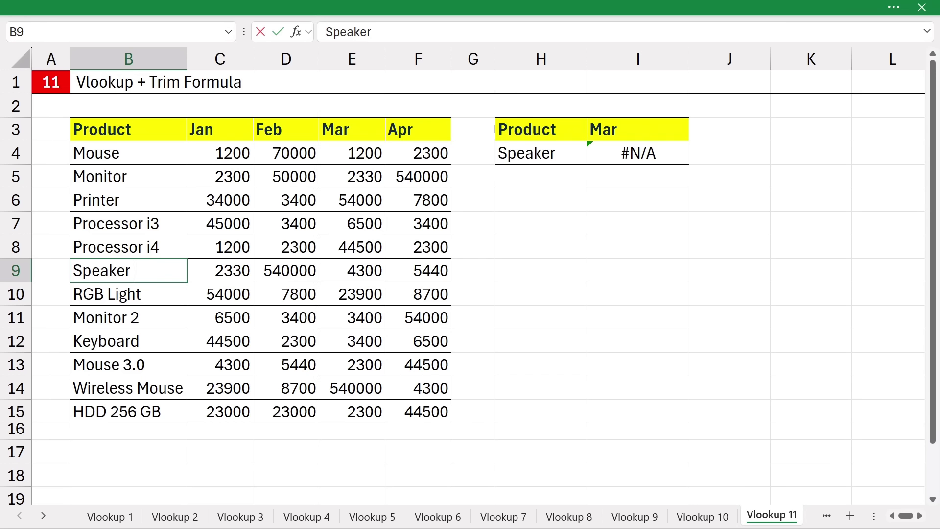
pyautogui.click(146, 152)
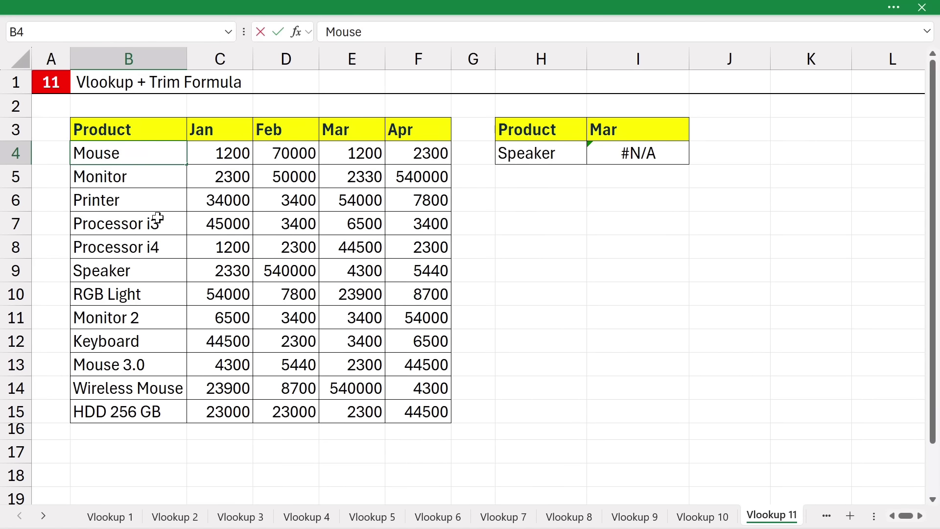
pyautogui.click(126, 184)
pyautogui.moveTo(120, 154); pyautogui.dragTo(126, 391)
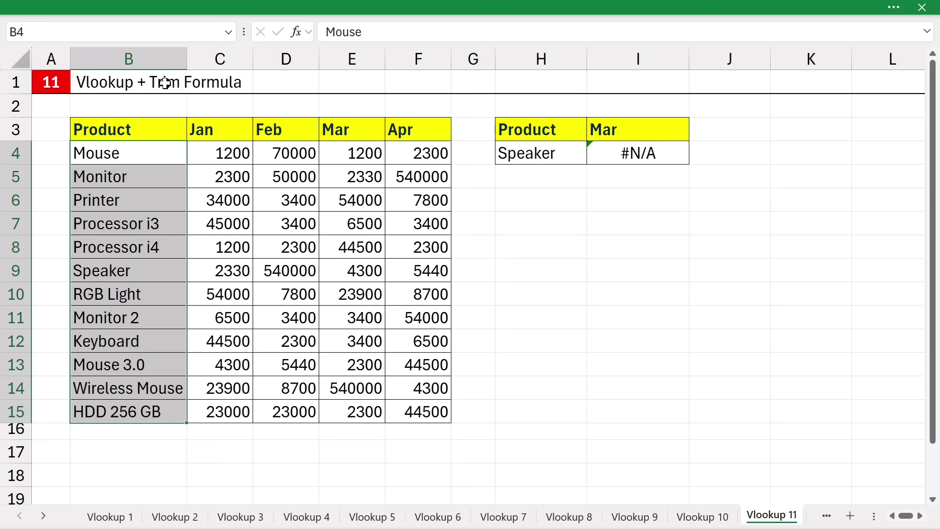
# - Enter =TRIM(B4) in K4 and fill the formula down to K15 to clean every product name
pyautogui.click(781, 162)
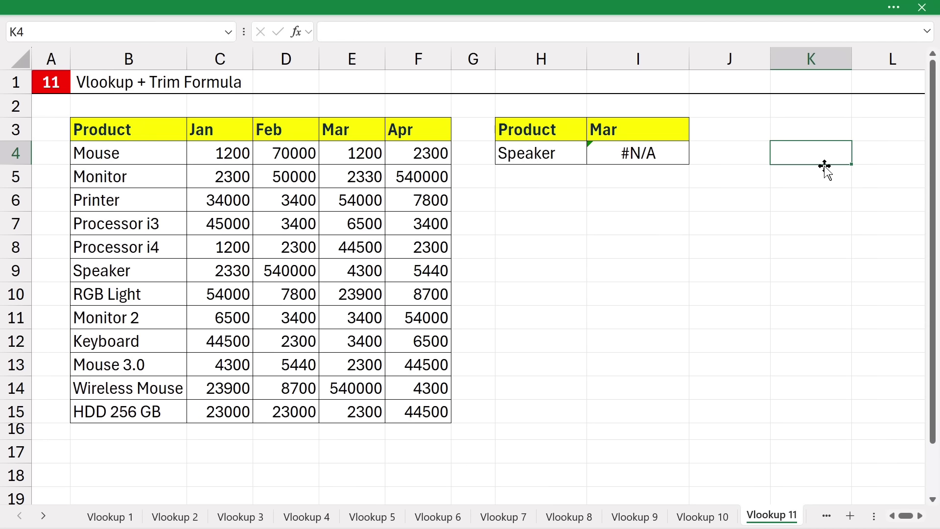
pyautogui.write('=tri')
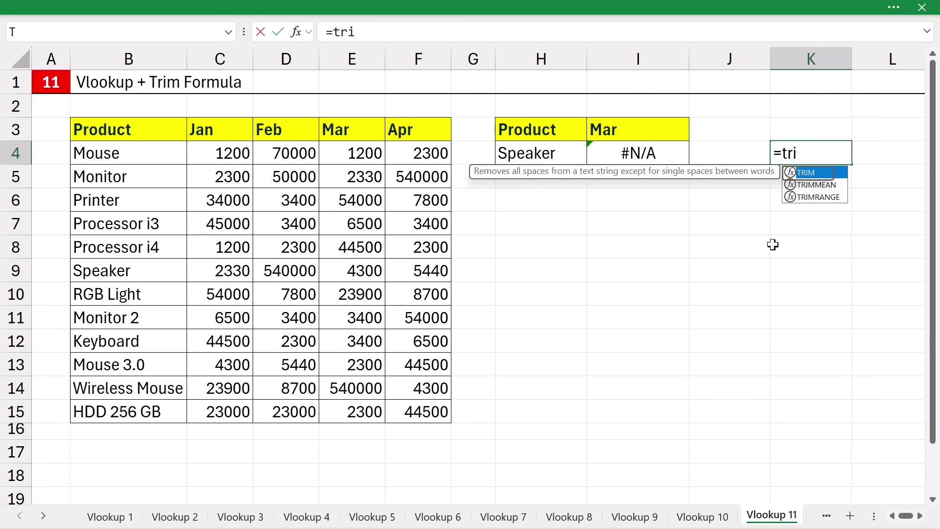
pyautogui.press('Tab')
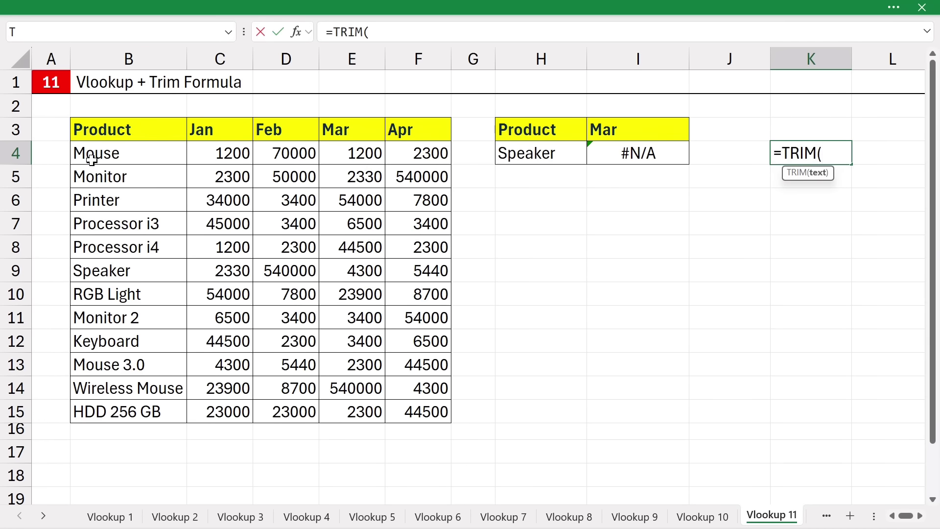
pyautogui.click(124, 155)
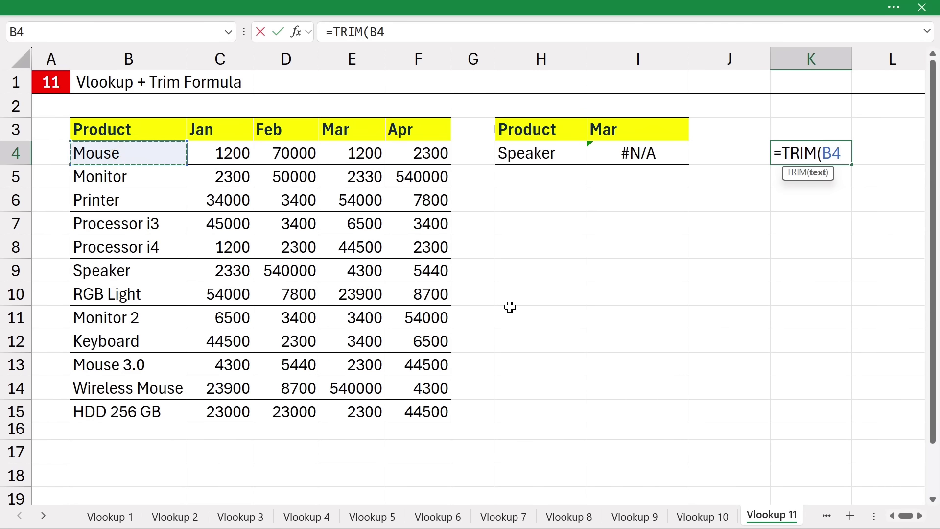
pyautogui.press('Return')
pyautogui.click(820, 153)
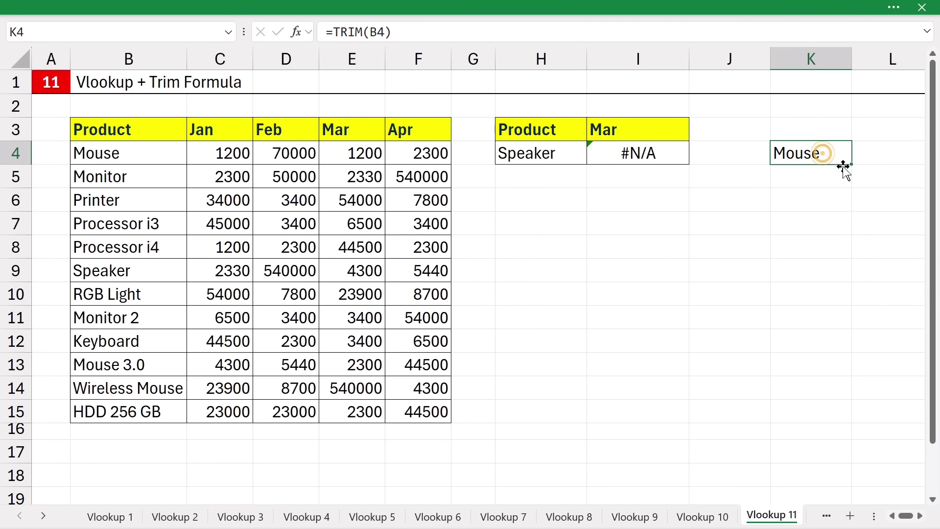
pyautogui.moveTo(850, 165); pyautogui.dragTo(820, 416)
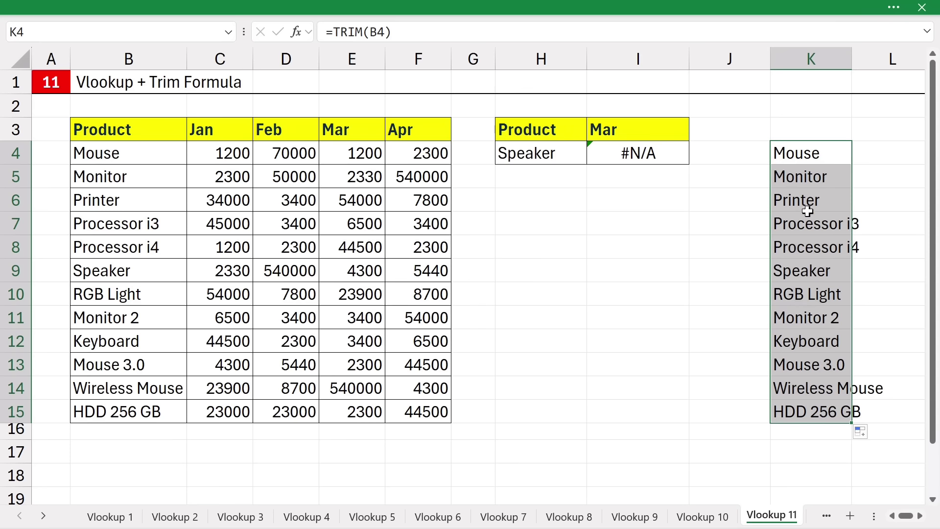
# - Copy the trimmed names in K4:K15 and paste them as values only over the product names in B4:B15
pyautogui.hotkey('ctrl', 'c')
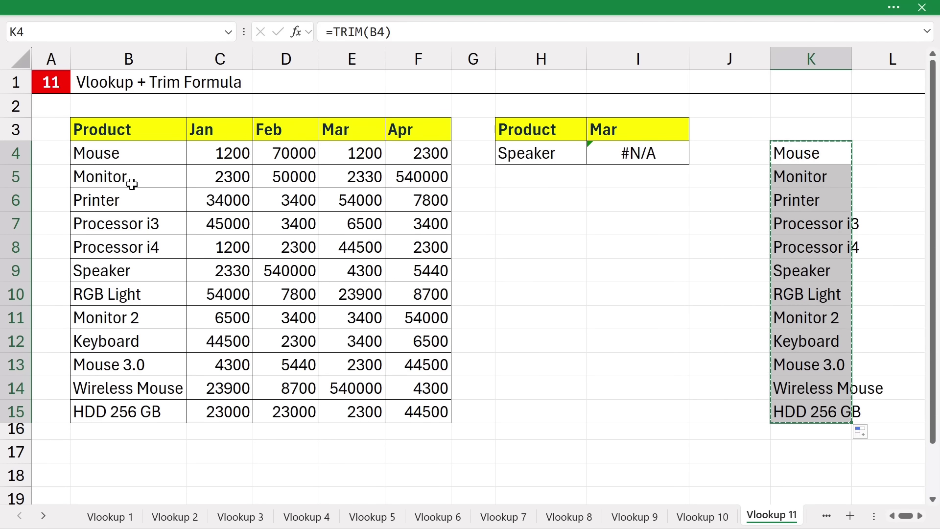
pyautogui.moveTo(119, 152); pyautogui.dragTo(122, 412)
pyautogui.rightClick(114, 231)
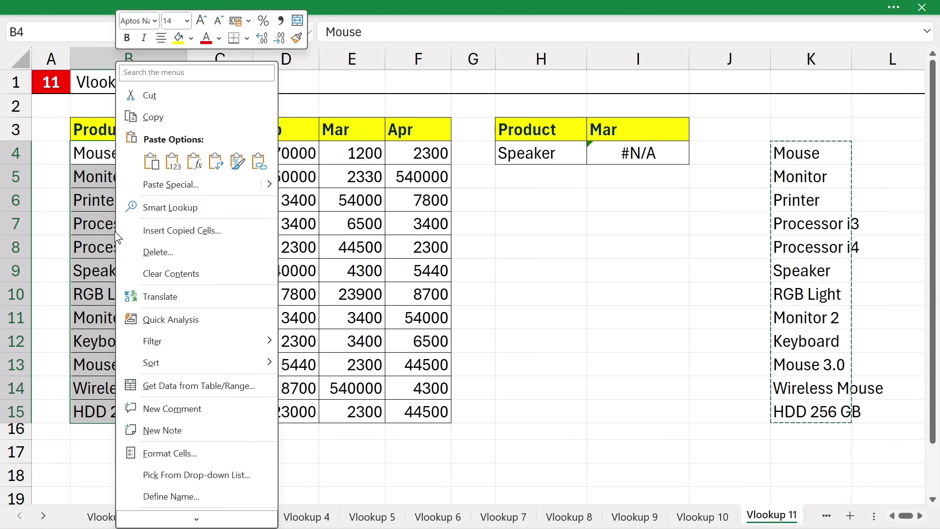
pyautogui.click(176, 185)
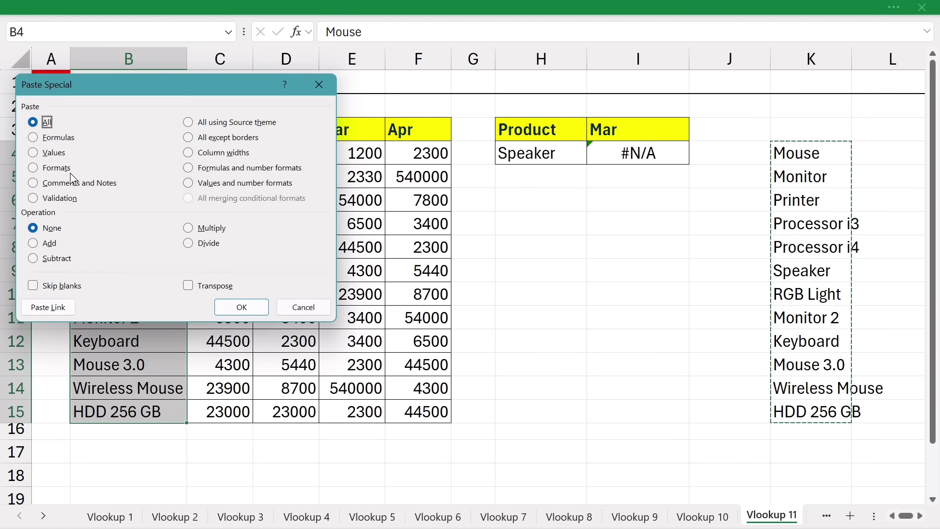
pyautogui.click(49, 154)
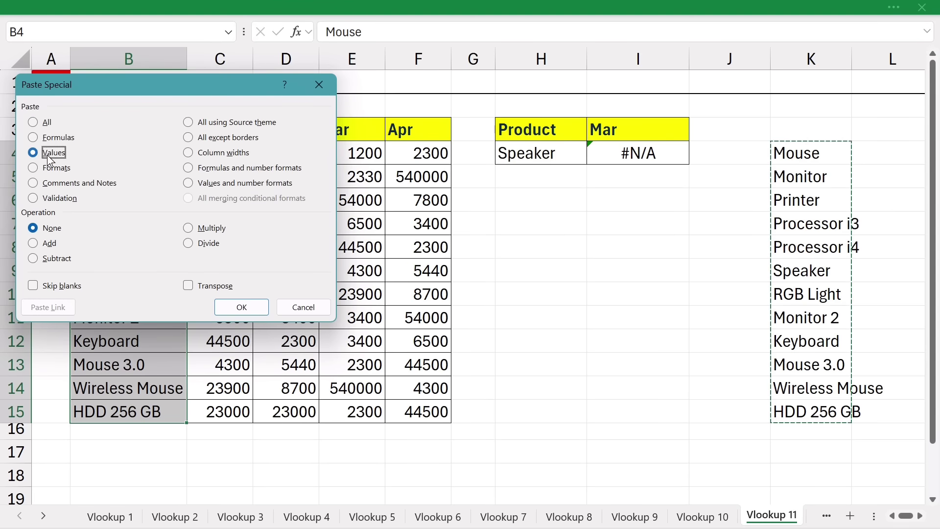
pyautogui.click(241, 307)
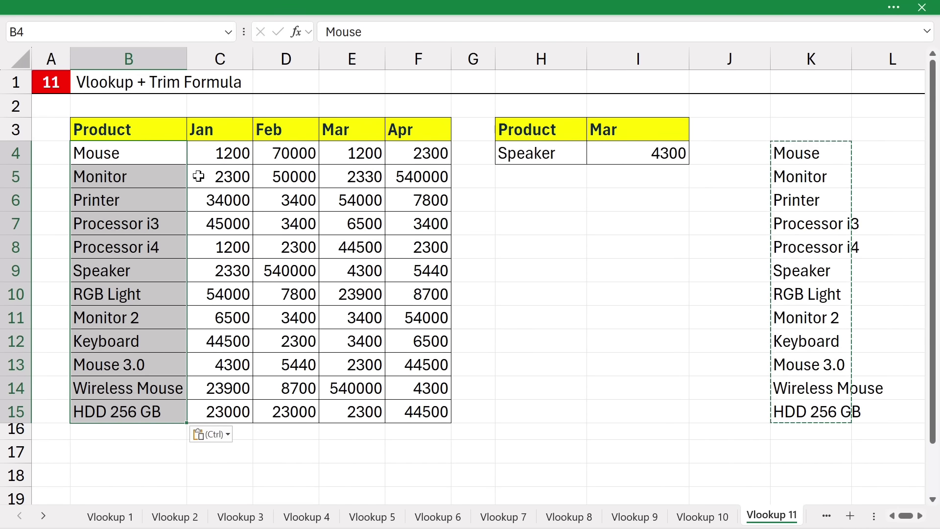
# - Check the Mouse entry in B4 and the Speaker entry in B9 for trailing spaces
pyautogui.click(146, 175)
pyautogui.doubleClick(140, 151)
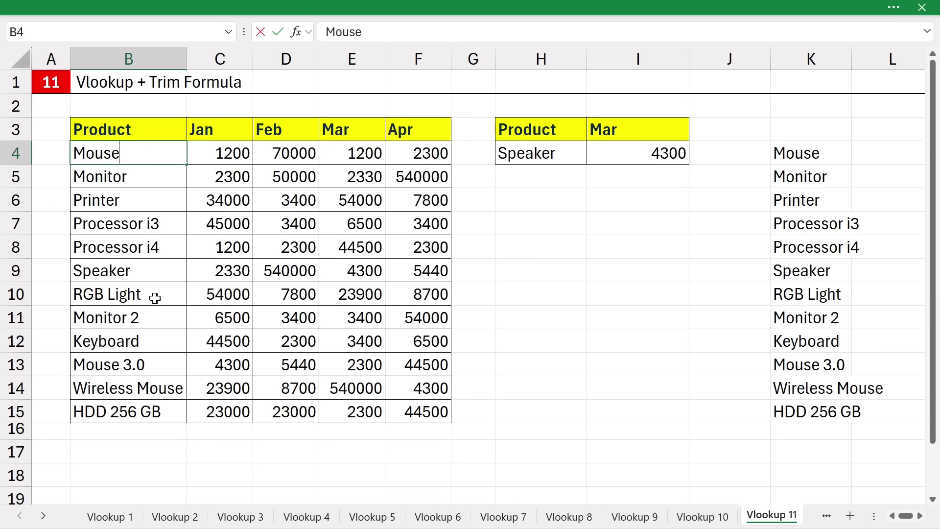
pyautogui.doubleClick(161, 271)
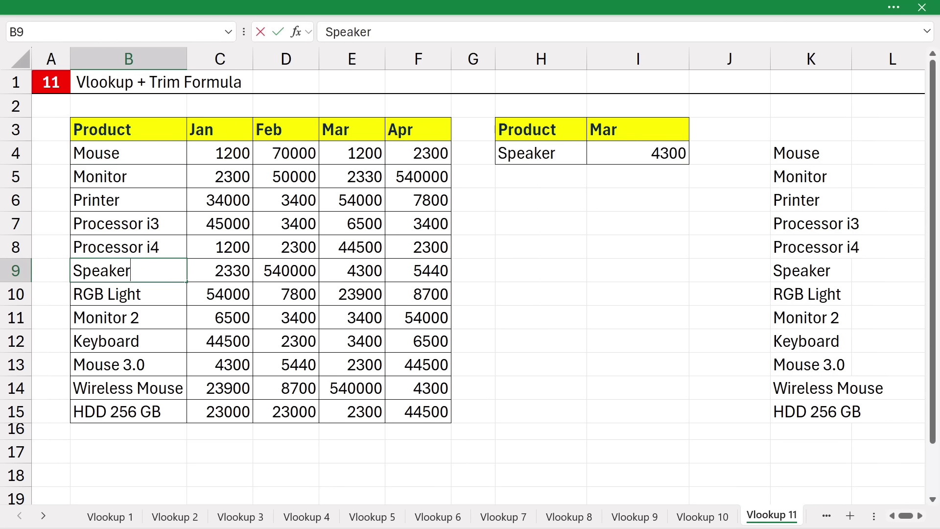
# - Clear the helper TRIM formulas from column K
pyautogui.click(799, 61)
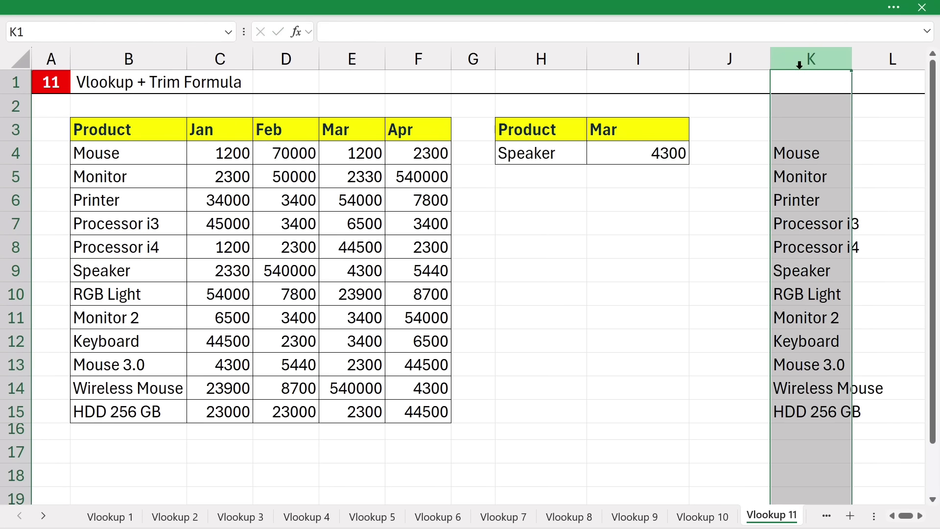
pyautogui.press('Delete')
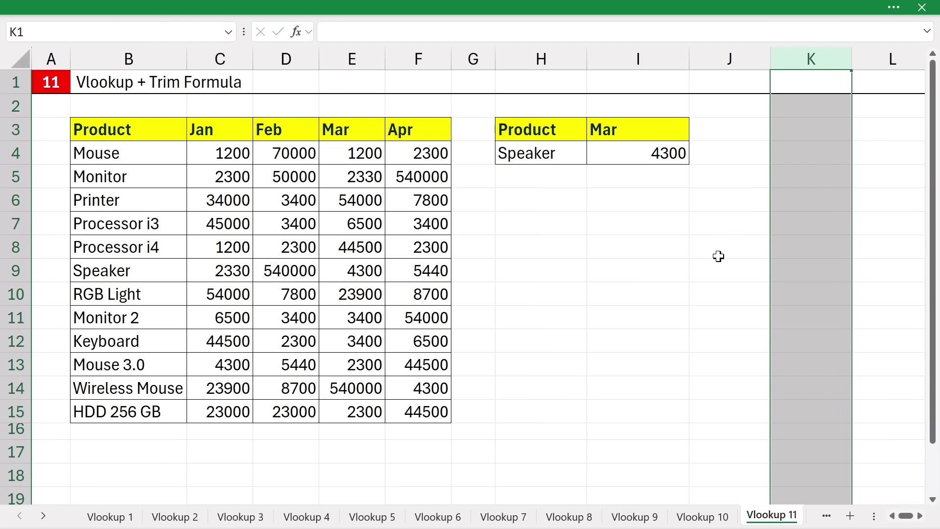
pyautogui.click(615, 265)
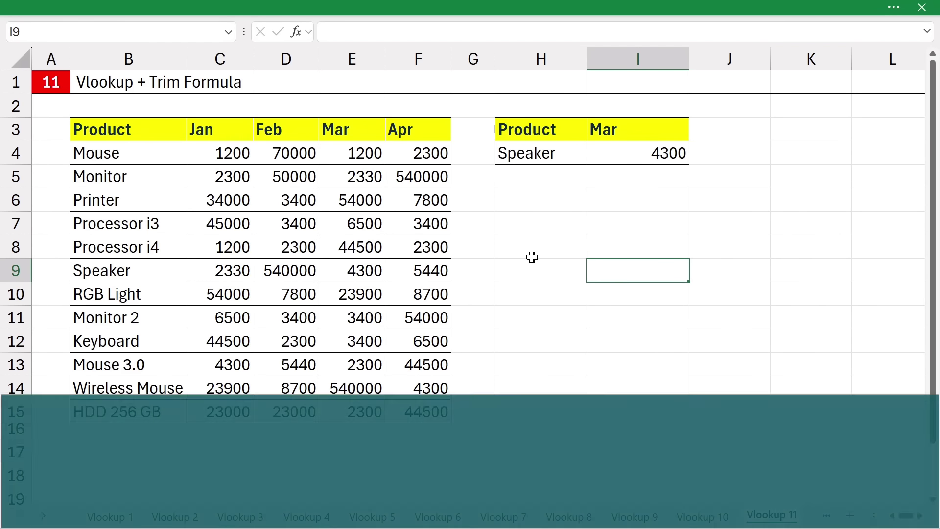